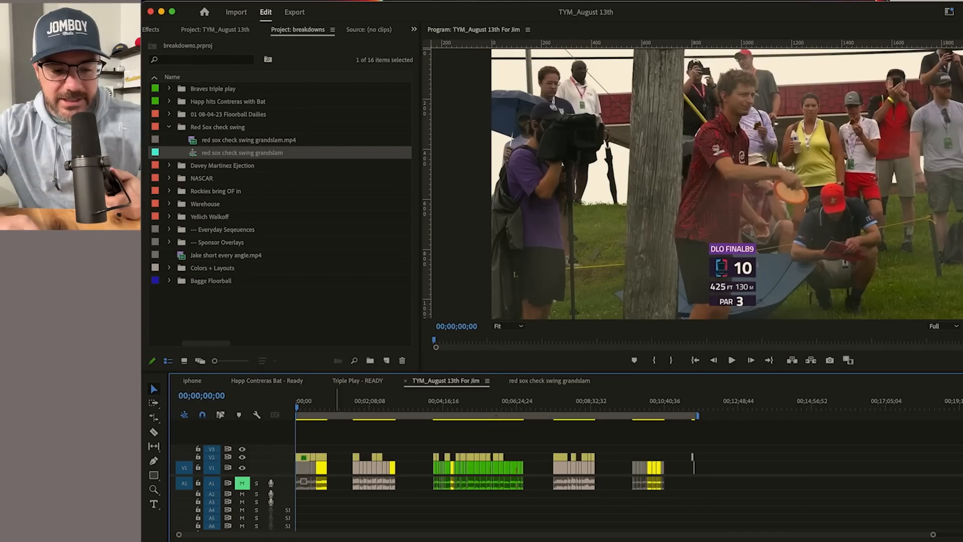
# Step: Select the second to fifth clip groups on the timeline one after another to look over the separate stories
pyautogui.moveTo(345, 443); pyautogui.dragTo(397, 501)
pyautogui.moveTo(427, 439); pyautogui.dragTo(533, 489)
pyautogui.moveTo(546, 441); pyautogui.dragTo(610, 494)
pyautogui.moveTo(618, 442); pyautogui.dragTo(678, 498)
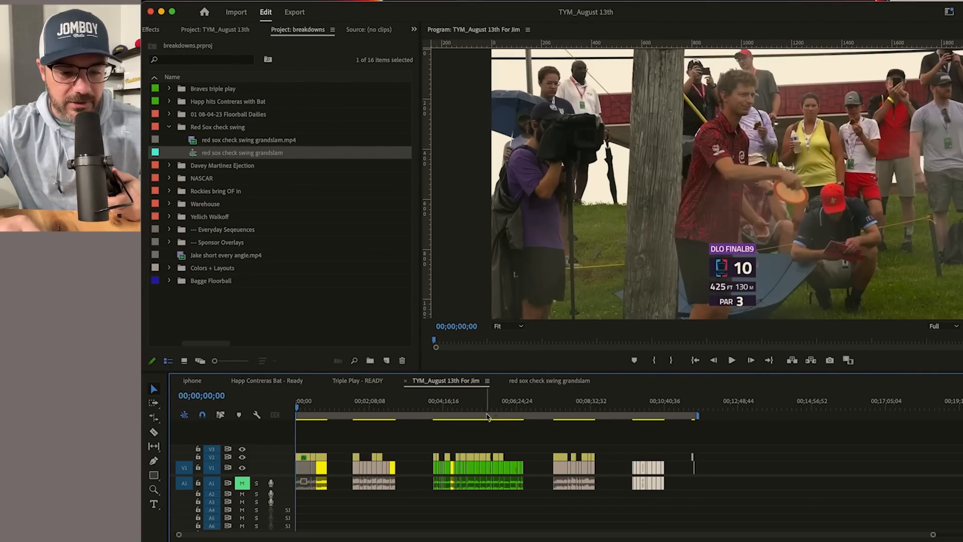
# Step: Narrow the project bin area so the program preview gets more width, and shift the application window slightly
pyautogui.moveTo(419, 371); pyautogui.dragTo(319, 363)
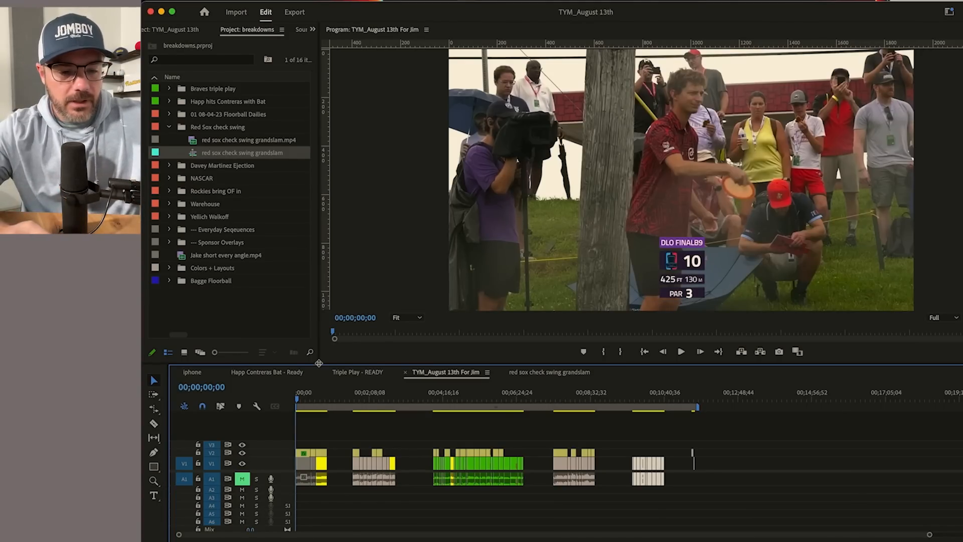
pyautogui.click(312, 432)
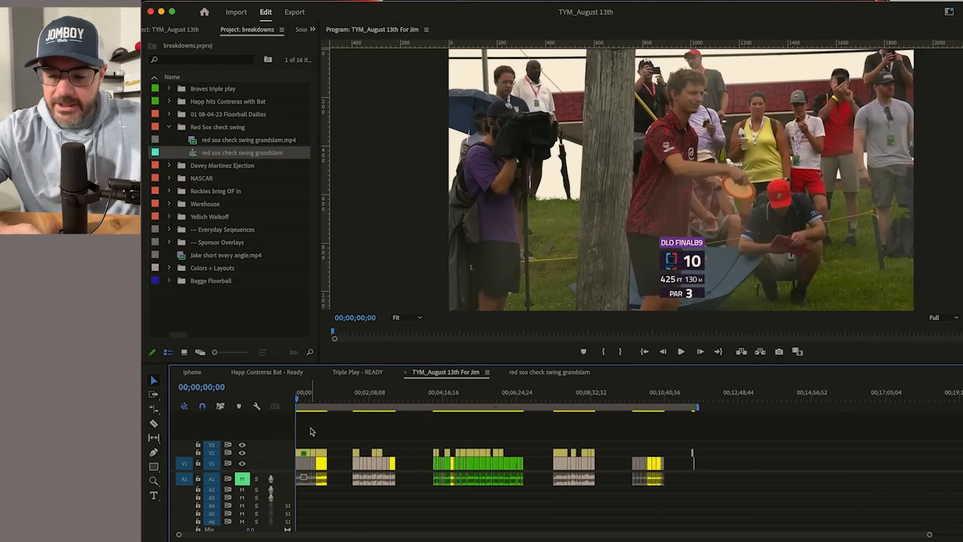
pyautogui.press('=')
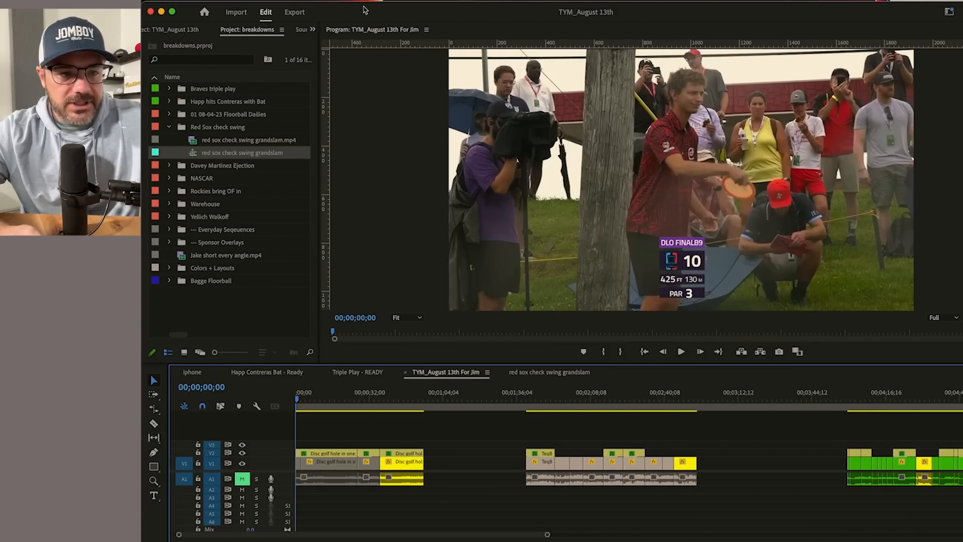
pyautogui.moveTo(364, 7); pyautogui.dragTo(354, 2)
pyautogui.press('-')
pyautogui.press('-')
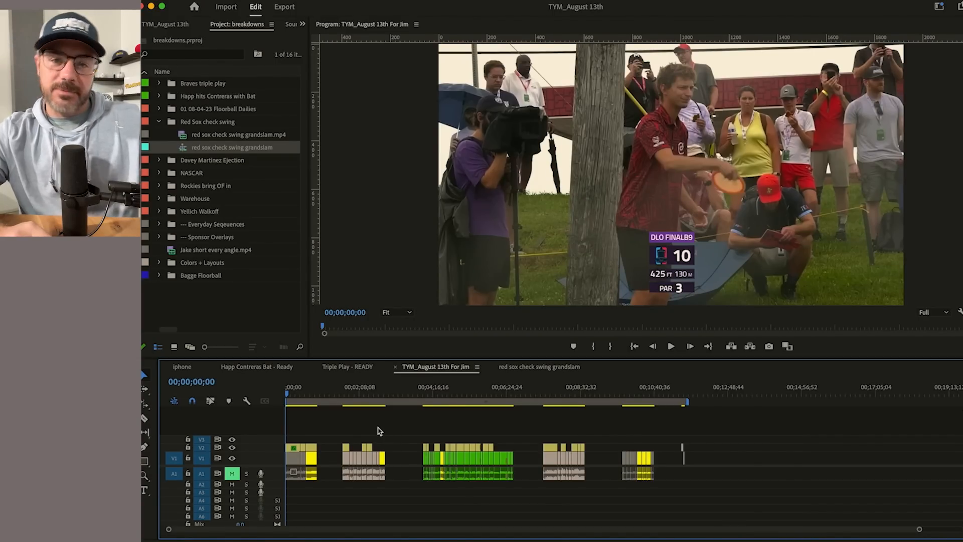
pyautogui.press('=')
pyautogui.press('=')
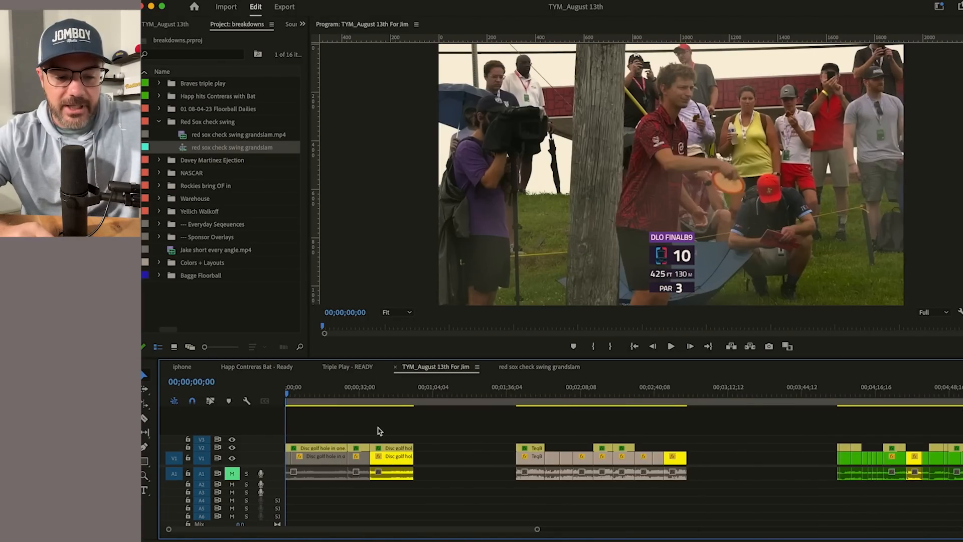
# Step: Skim through all the story segments in the sequence and return to the disc golf story at the start
pyautogui.moveTo(295, 394); pyautogui.dragTo(869, 395)
pyautogui.hscroll(5, 882, 418)
pyautogui.moveTo(657, 395); pyautogui.dragTo(862, 395)
pyautogui.hscroll(3, 863, 417)
pyautogui.press('-')
pyautogui.moveTo(782, 395); pyautogui.dragTo(873, 395)
pyautogui.press('-')
pyautogui.moveTo(622, 395); pyautogui.dragTo(304, 396)
pyautogui.press('=')
pyautogui.press('=')
pyautogui.press('=')
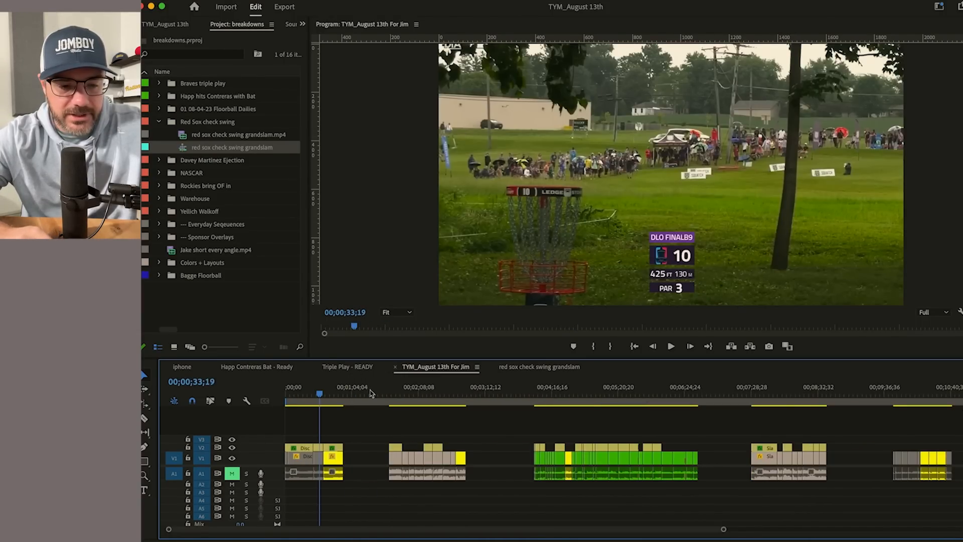
# Step: Enlarge the timeline to full size, look over each story's clip group, and restore the layout with a large preview
pyautogui.moveTo(308, 358); pyautogui.dragTo(309, 196)
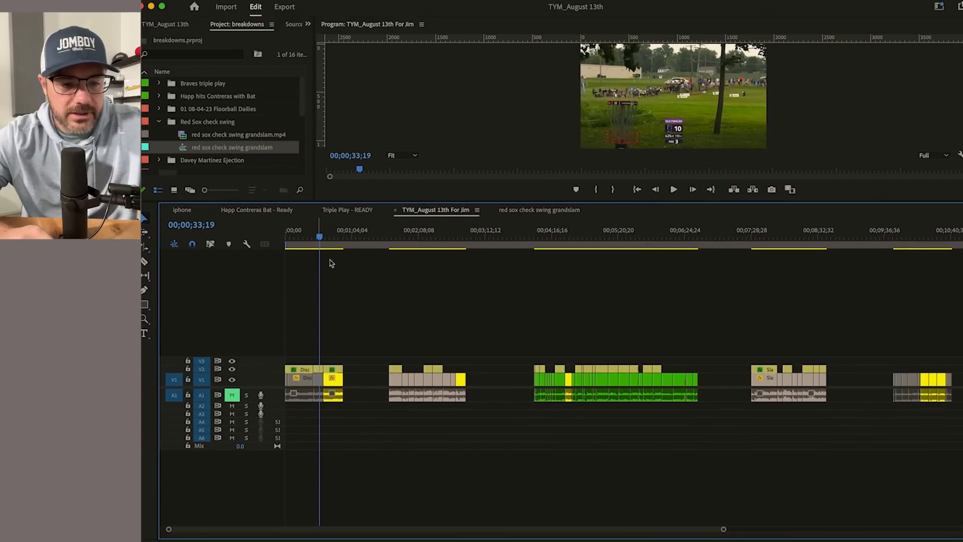
pyautogui.press('`')
pyautogui.click(370, 277)
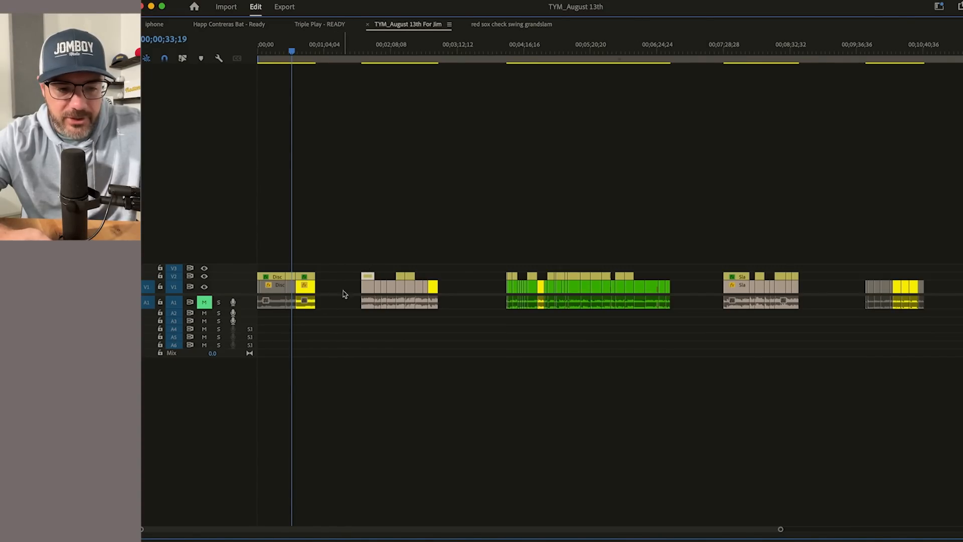
pyautogui.moveTo(317, 254); pyautogui.dragTo(463, 320)
pyautogui.moveTo(505, 240); pyautogui.dragTo(716, 341)
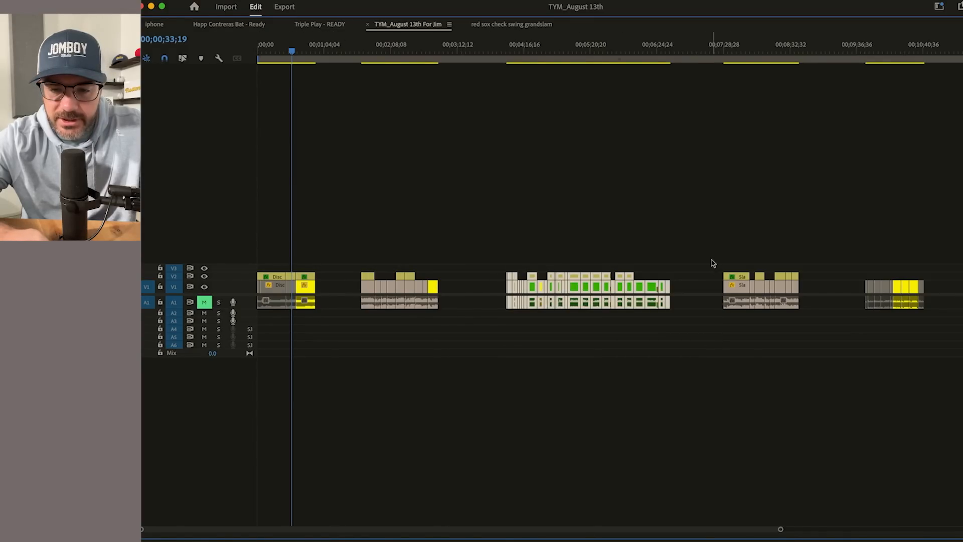
pyautogui.moveTo(712, 260); pyautogui.dragTo(826, 327)
pyautogui.moveTo(854, 251); pyautogui.dragTo(937, 320)
pyautogui.click(934, 314)
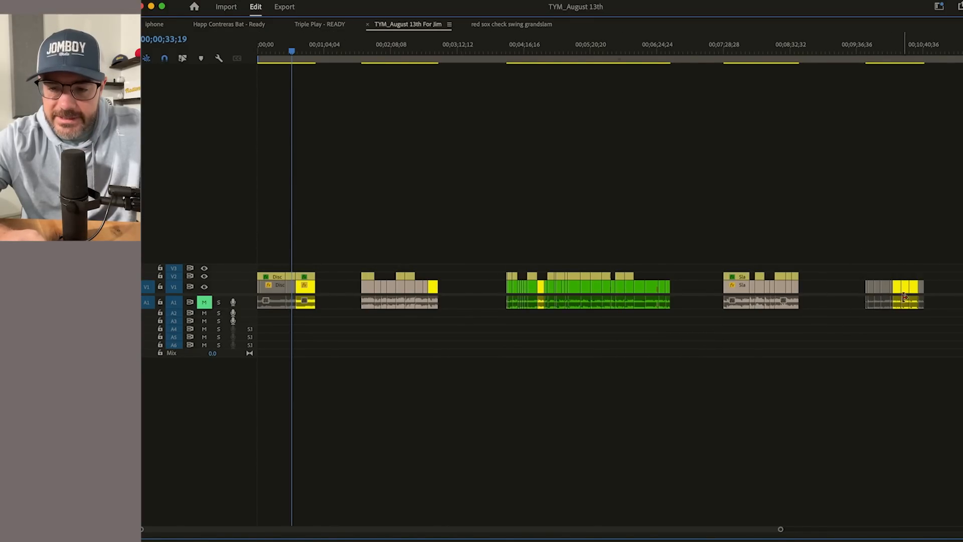
pyautogui.press('`')
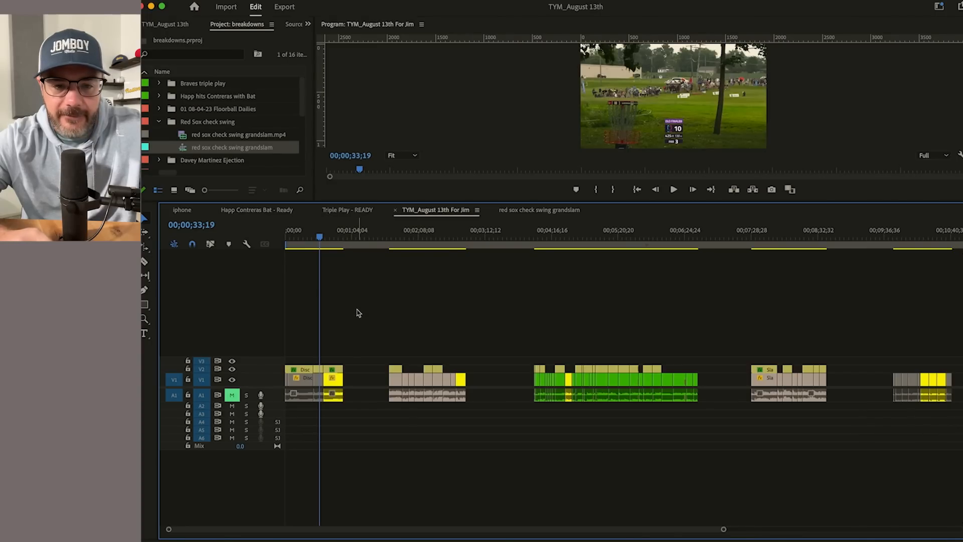
pyautogui.moveTo(364, 210); pyautogui.dragTo(364, 358)
# Step: Play the opening of the disc golf story and split its clips on all tracks at 00;00;03;09
pyautogui.moveTo(364, 393); pyautogui.dragTo(281, 395)
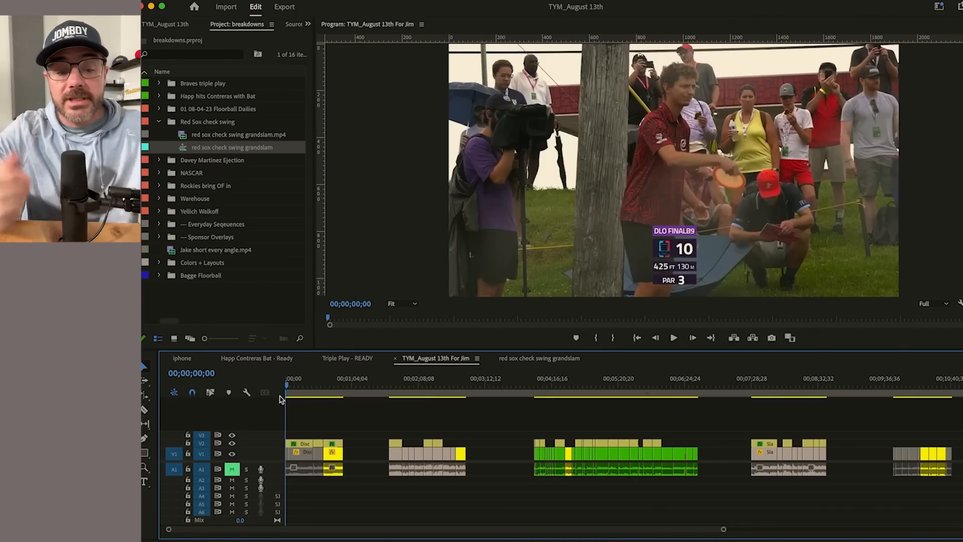
pyautogui.press('=')
pyautogui.press('=')
pyautogui.press('=')
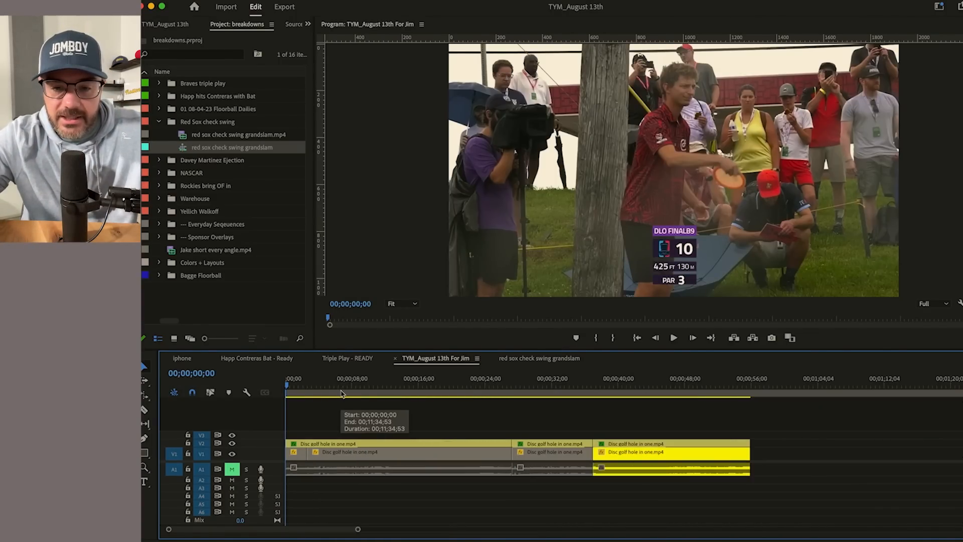
pyautogui.click(381, 387)
pyautogui.moveTo(388, 390); pyautogui.dragTo(286, 407)
pyautogui.press('space')
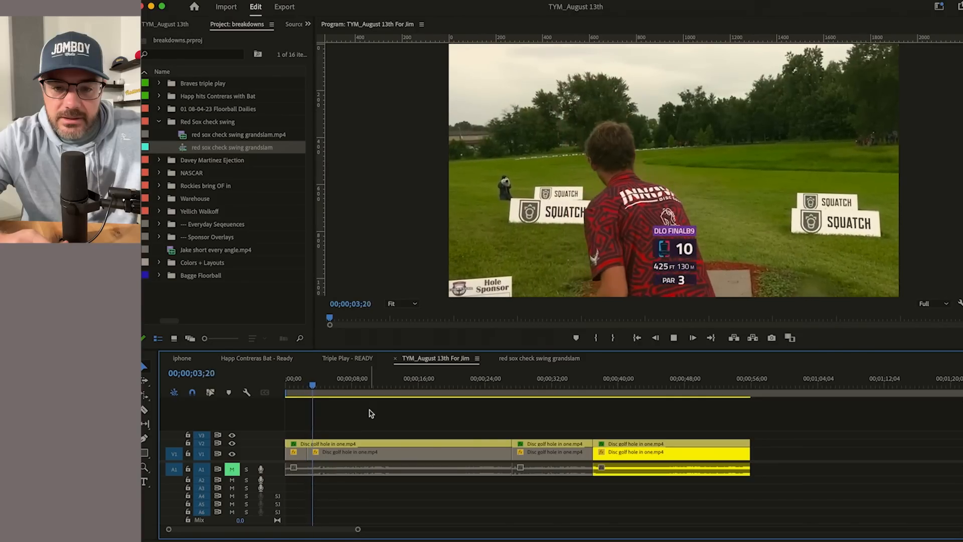
pyautogui.press('space')
pyautogui.press('Up')
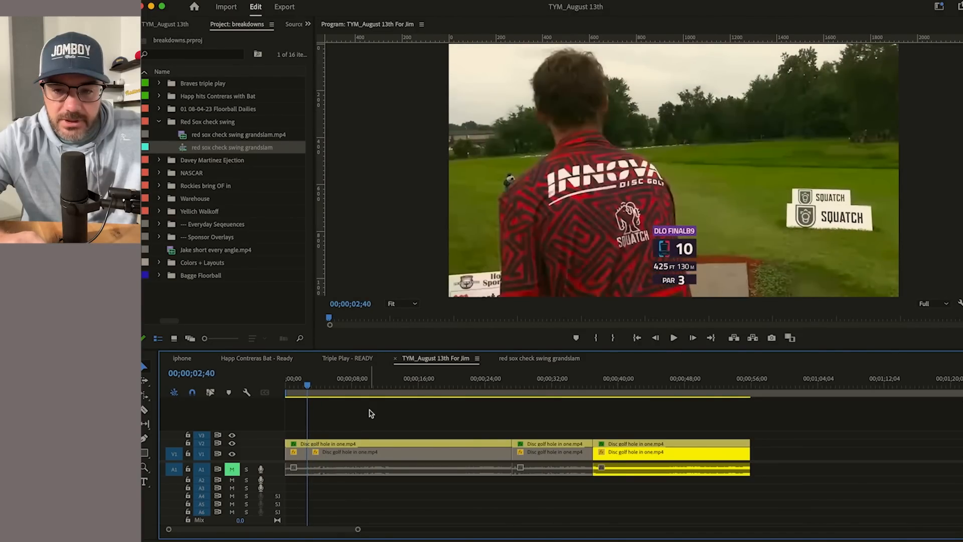
pyautogui.press('space')
pyautogui.press('space')
pyautogui.press('super+k')
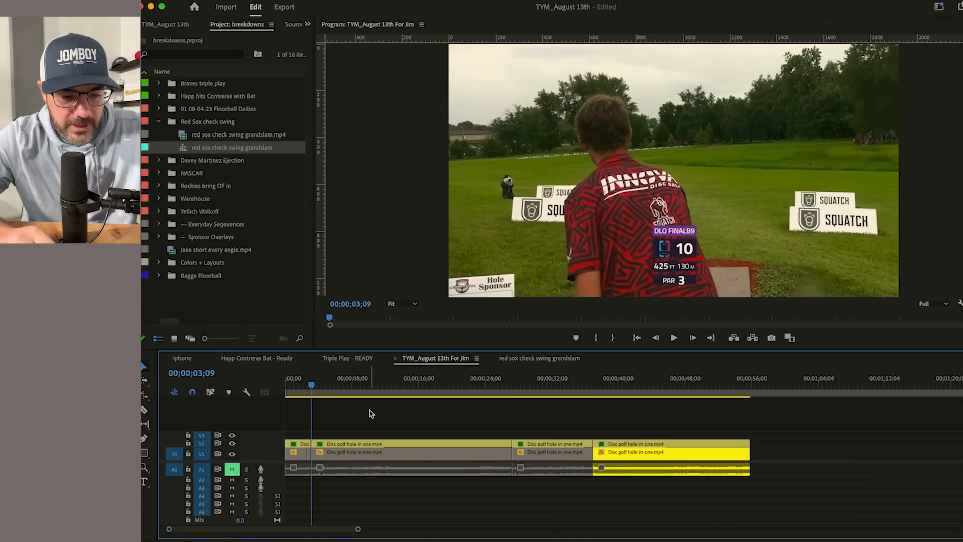
# Step: Delete the disc golf clips before the new cut and close the gap at the start of the sequence
pyautogui.moveTo(286, 422); pyautogui.dragTo(309, 472)
pyautogui.press('Delete')
pyautogui.click(301, 471)
pyautogui.press('Delete')
pyautogui.press('Up')
# Step: Play the trimmed disc golf opening and split its clips at 00;00;09;36
pyautogui.press('space')
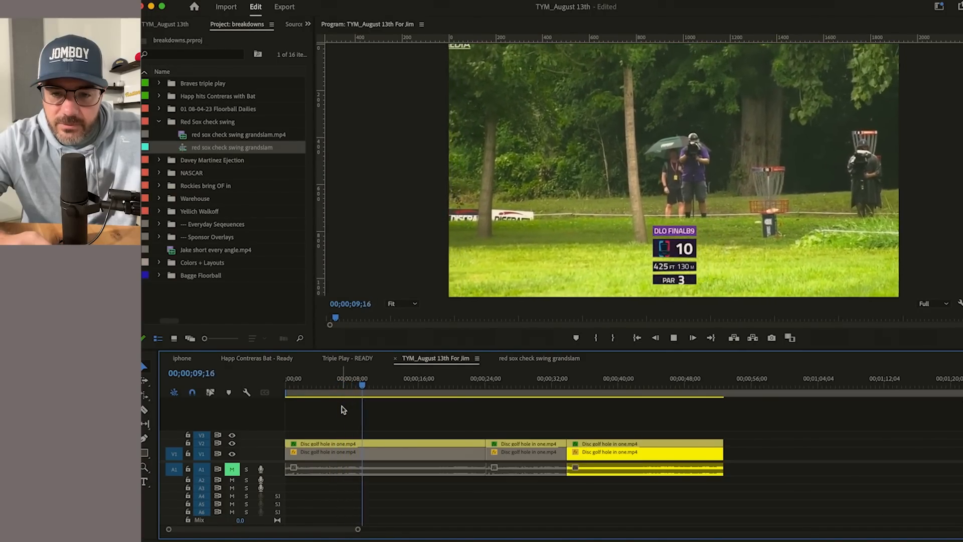
pyautogui.press('space')
pyautogui.moveTo(367, 387); pyautogui.dragTo(360, 387)
pyautogui.press('space')
pyautogui.press('space')
pyautogui.press('space')
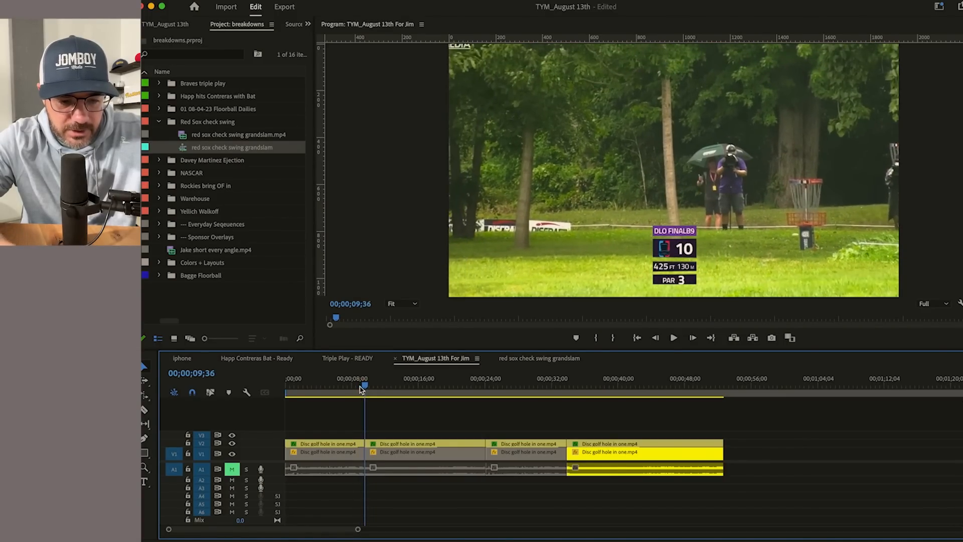
pyautogui.press('super+k')
# Step: Change the label colour of the third disc golf clip, which starts at 00;00;24;08, to yellow
pyautogui.click(371, 388)
pyautogui.moveTo(371, 388); pyautogui.dragTo(492, 394)
pyautogui.click(516, 470)
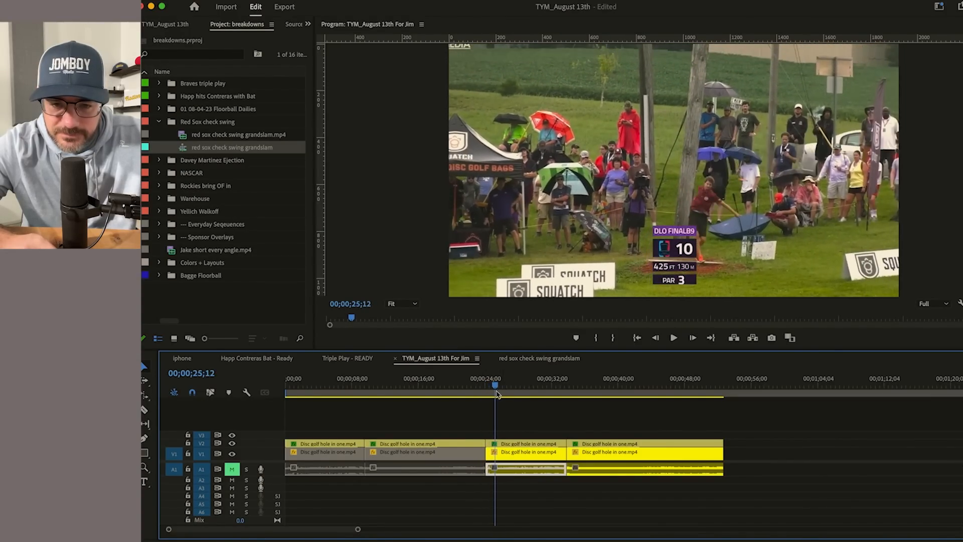
pyautogui.moveTo(498, 395)
pyautogui.mouseDown()
pyautogui.moveTo(552, 390)
pyautogui.moveTo(486, 395)
pyautogui.mouseUp()
pyautogui.click(522, 415)
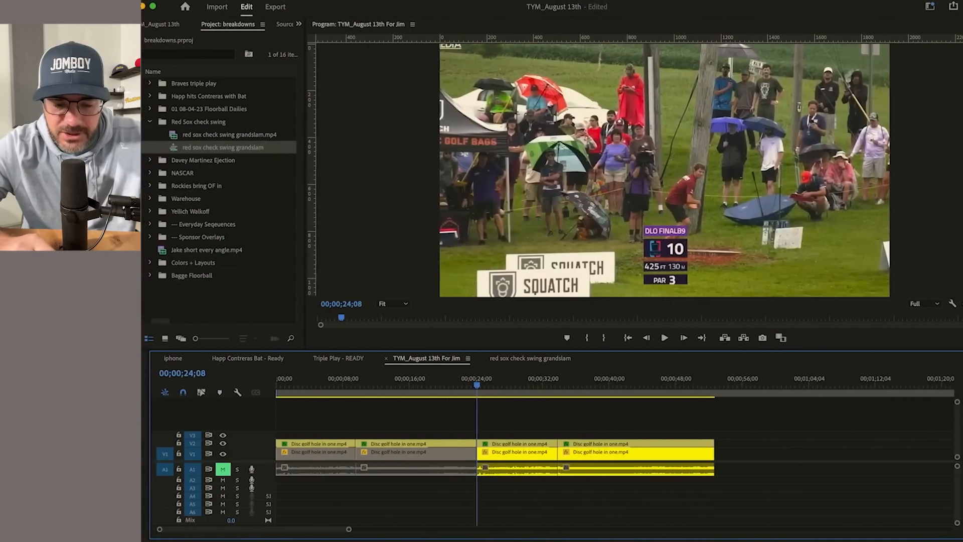
# Step: Switch to the THINGS YOU MISSED INFO document in Google Docs, read the Disc Golf notes, and return to Premiere Pro
pyautogui.click(532, 540)
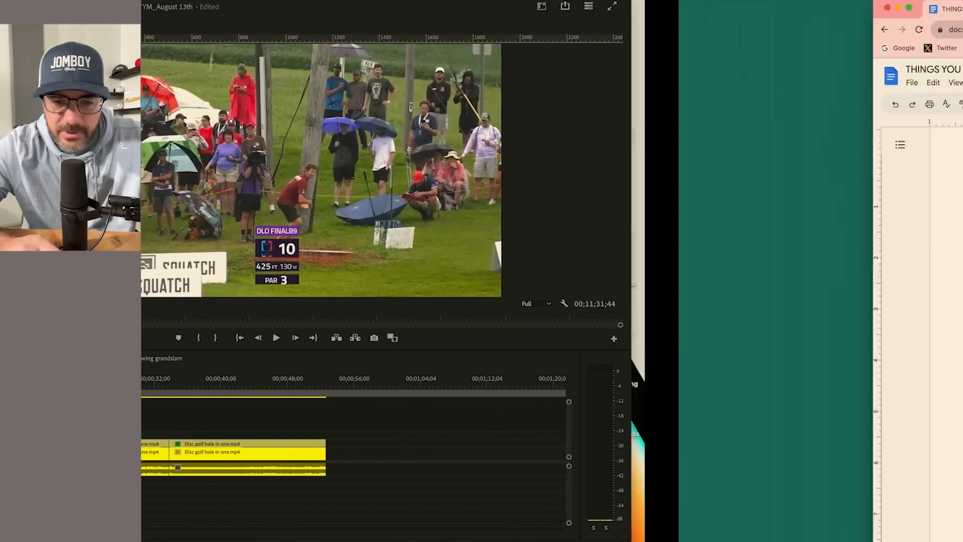
pyautogui.scroll(15, 544, 235)
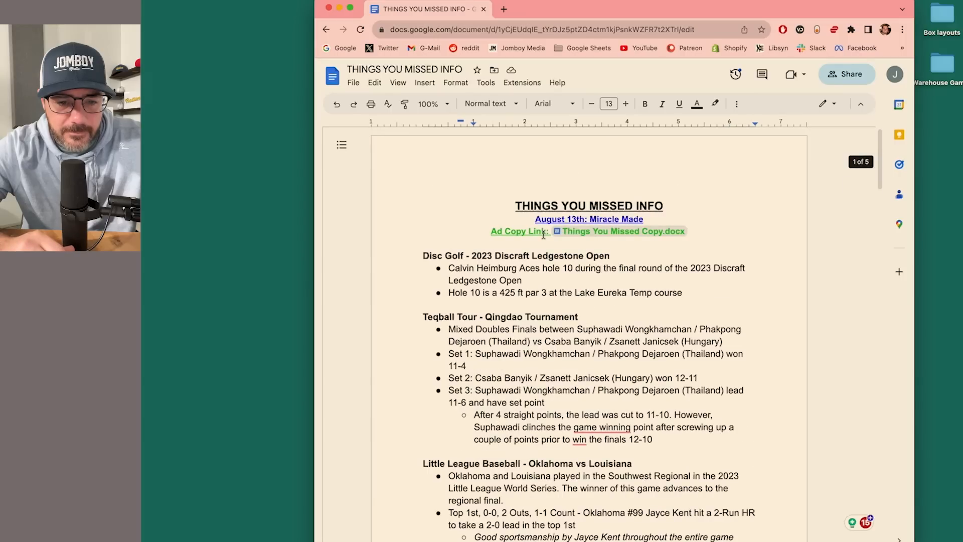
pyautogui.moveTo(450, 180); pyautogui.dragTo(489, 180)
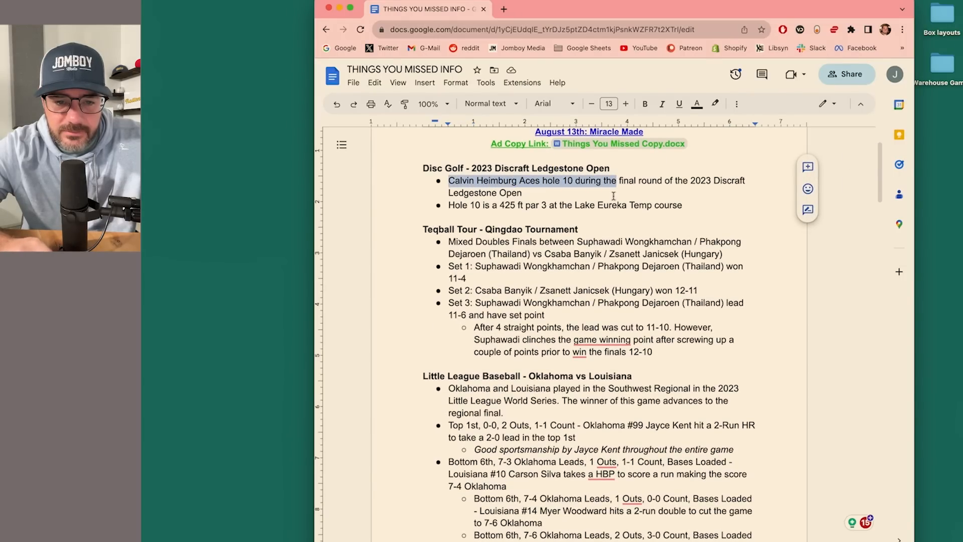
pyautogui.hotkey('ctrl', 'Right')
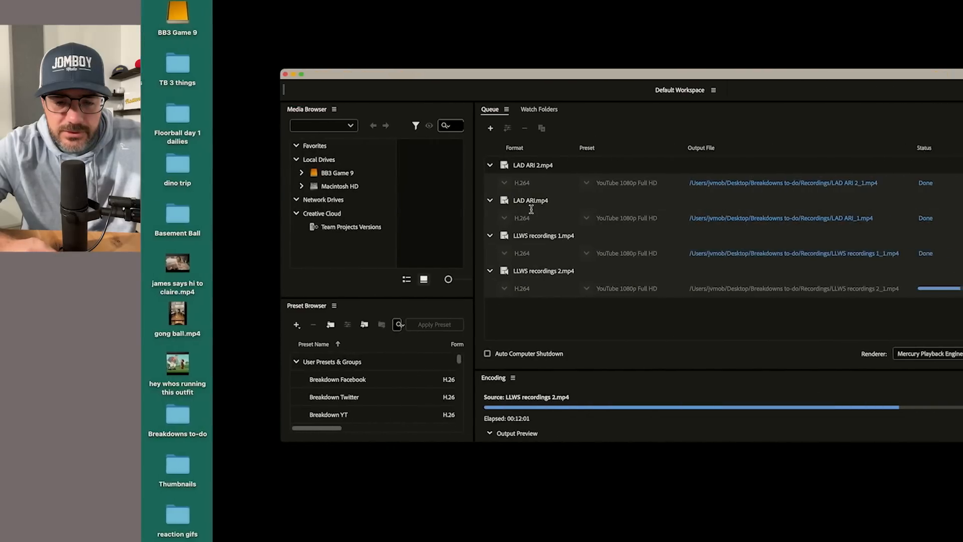
pyautogui.hotkey('ctrl', 'Left')
pyautogui.hotkey('ctrl', 'Right')
pyautogui.hotkey('ctrl', 'Left')
pyautogui.hotkey('ctrl', 'Left')
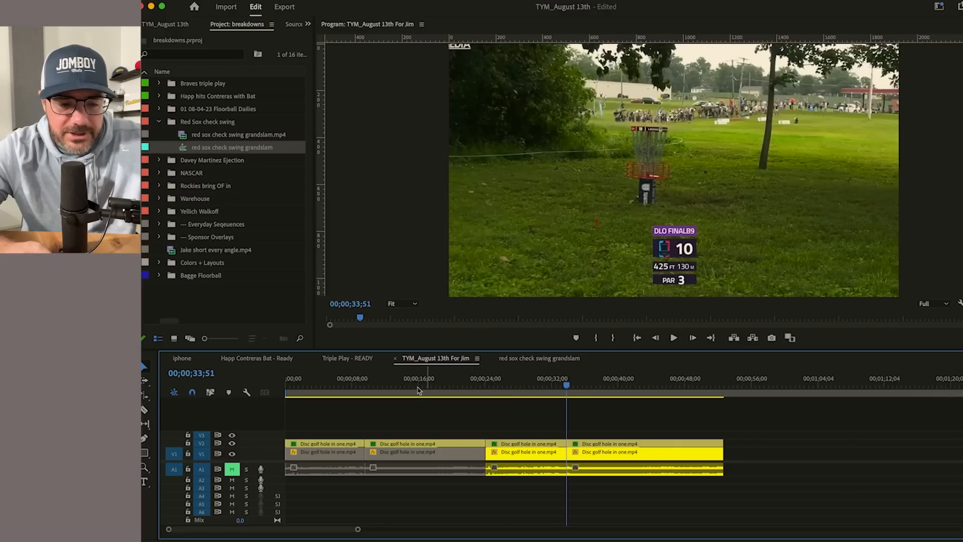
# Step: Try removing the second and third disc golf clips and closing the gap between the first and last ones
pyautogui.press('space')
pyautogui.press('Home')
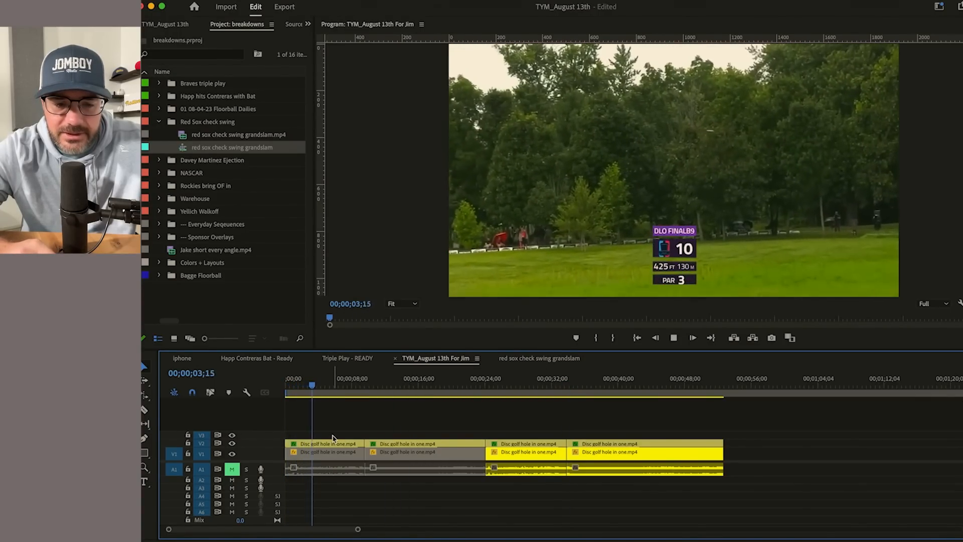
pyautogui.moveTo(361, 394); pyautogui.dragTo(575, 401)
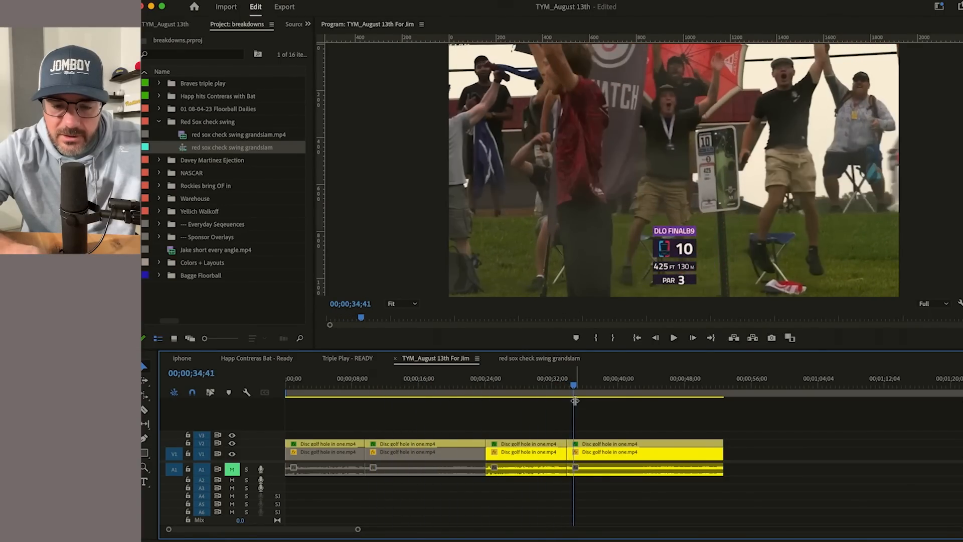
pyautogui.press('Up')
pyautogui.moveTo(429, 416); pyautogui.dragTo(533, 479)
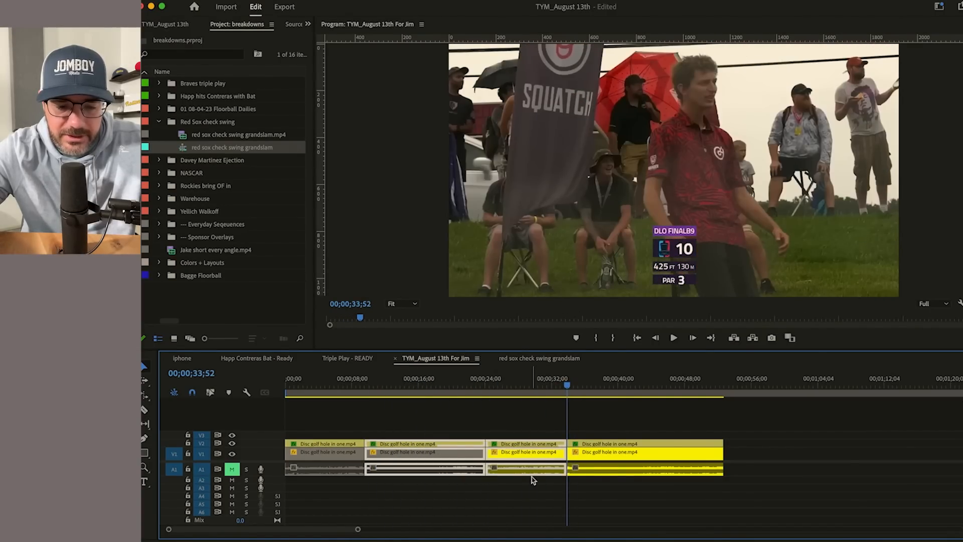
pyautogui.press('Delete')
pyautogui.click(517, 471)
pyautogui.press('Delete')
pyautogui.press('Up')
pyautogui.press('Up')
pyautogui.press('=')
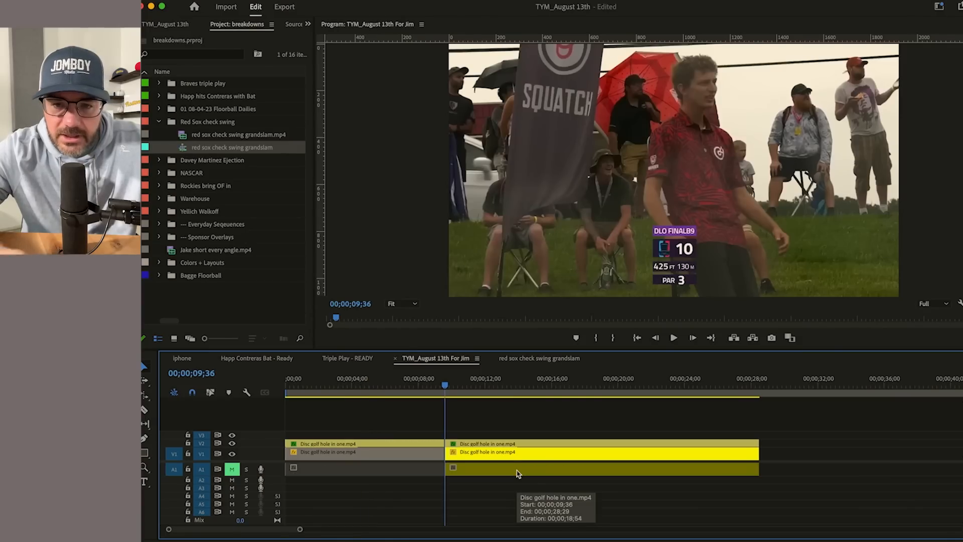
# Step: Try splitting the last disc golf clip at 00;00;17;49 and select the part after the cut
pyautogui.press('space')
pyautogui.press('space')
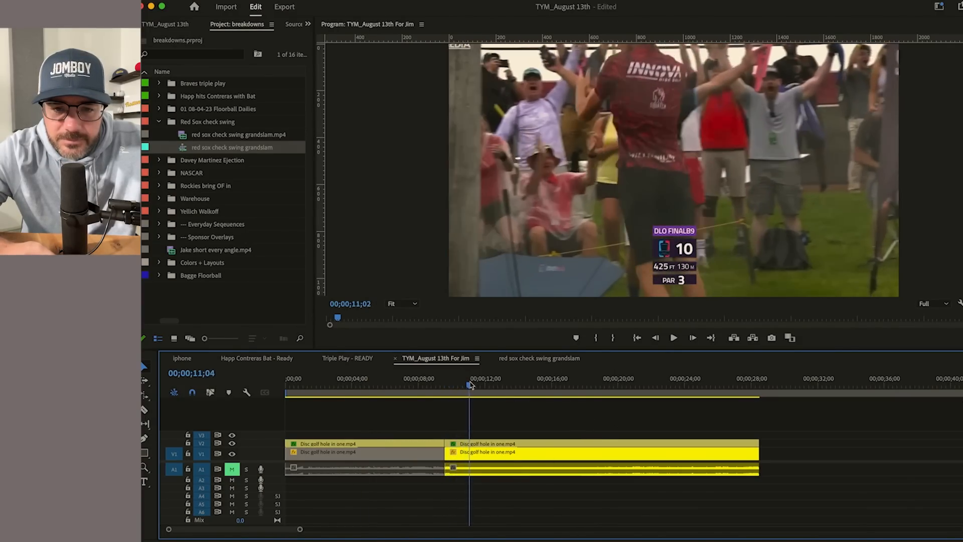
pyautogui.moveTo(474, 386); pyautogui.dragTo(581, 421)
pyautogui.press('super+k')
pyautogui.click(612, 452)
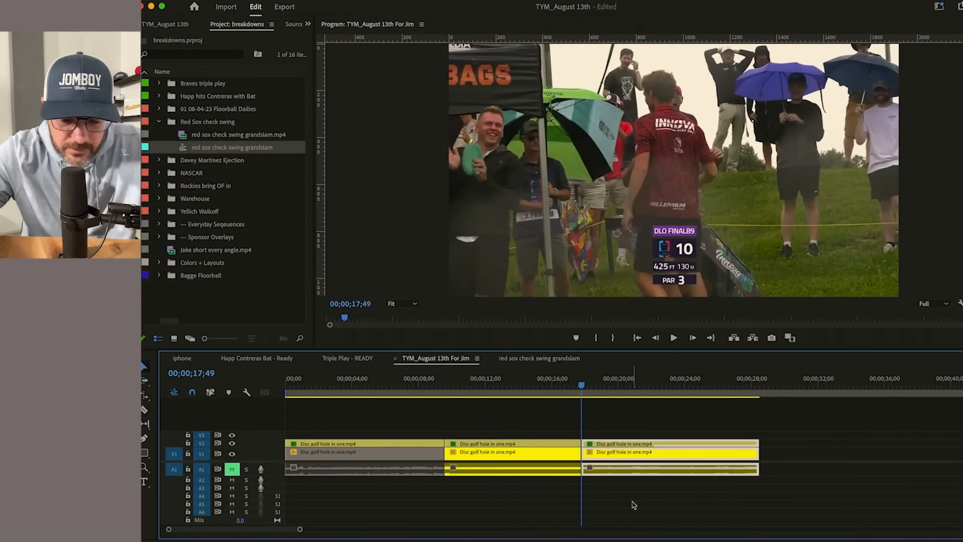
# Step: Undo the last split, the gap closing and the deletion of the two disc golf clips
pyautogui.press('super+z')
pyautogui.press('super+z')
pyautogui.press('super+z')
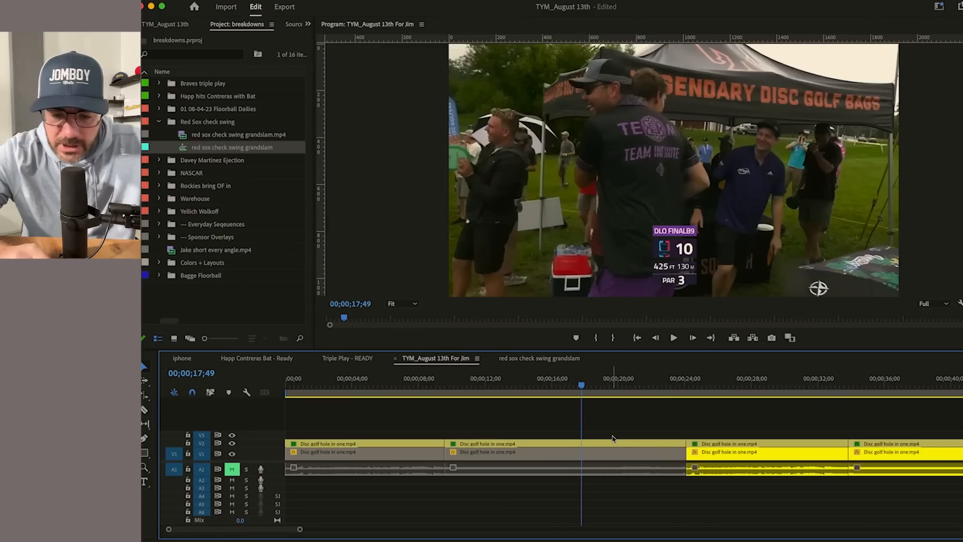
# Step: Split the second disc golf clip at the high-five moment, at 00;00;12;11
pyautogui.moveTo(450, 392); pyautogui.dragTo(486, 396)
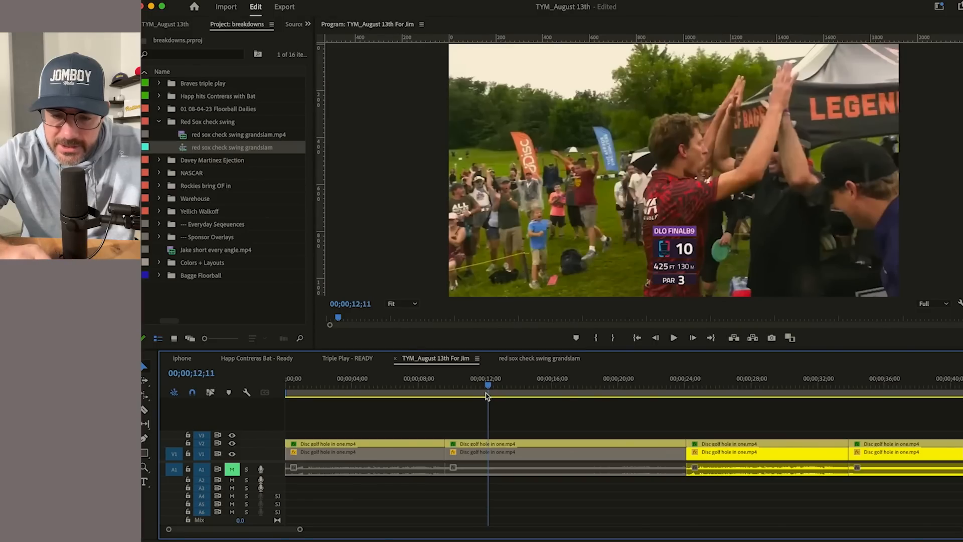
pyautogui.click(471, 454)
pyautogui.press('super+k')
pyautogui.click(524, 420)
pyautogui.press('-')
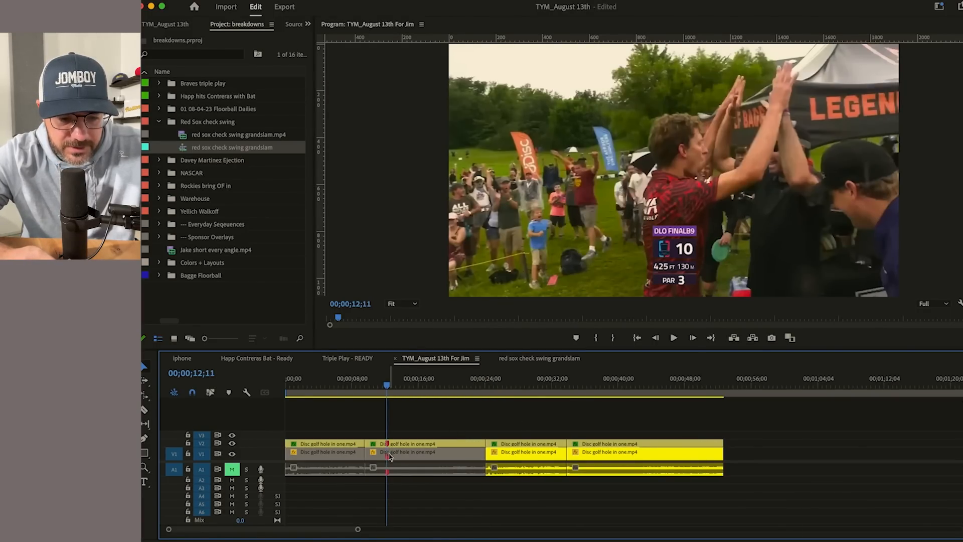
# Step: Mark the high-five moment in the last disc golf clip at 00;00;37;05
pyautogui.moveTo(576, 394); pyautogui.dragTo(593, 395)
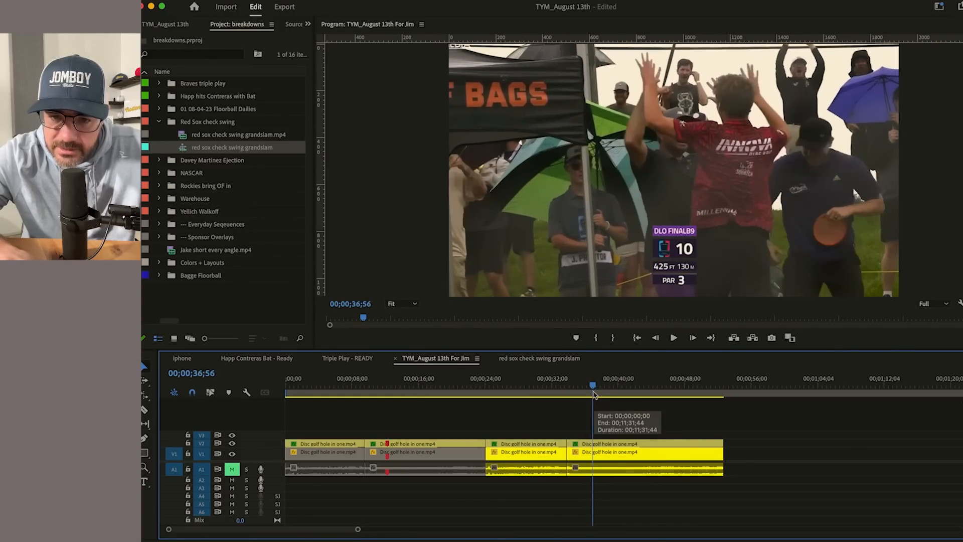
pyautogui.press('Right')
pyautogui.press('Right')
pyautogui.press('Right')
pyautogui.press('Right')
pyautogui.press('Right')
pyautogui.press('Right')
pyautogui.press('Right')
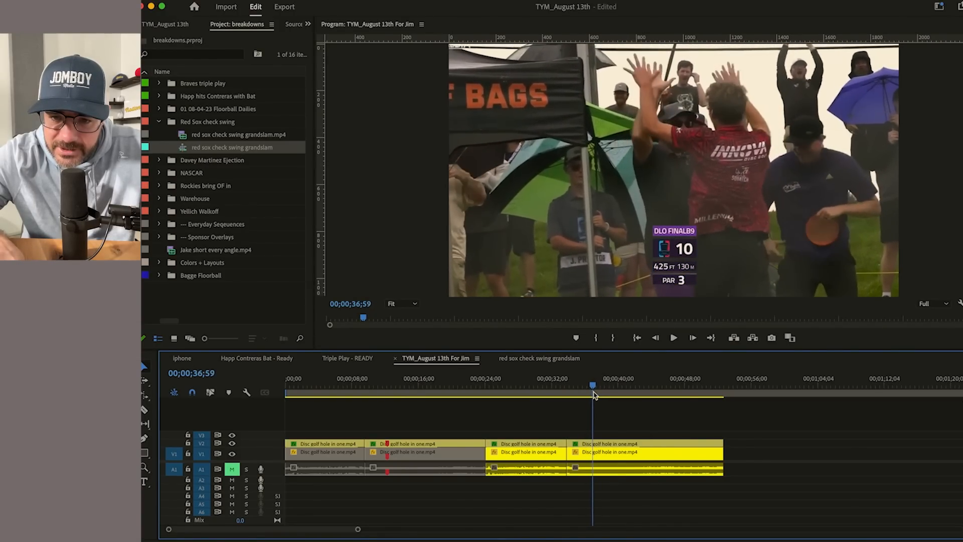
pyautogui.press('Right')
pyautogui.press('Right')
pyautogui.press('Right')
pyautogui.press('Right')
pyautogui.press('Right')
pyautogui.press('Right')
pyautogui.press('Right')
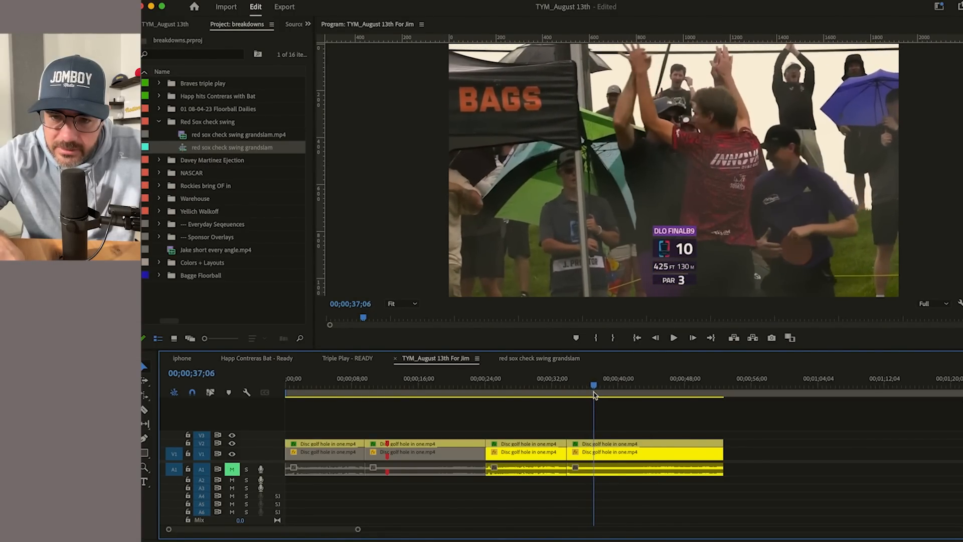
pyautogui.press('Left')
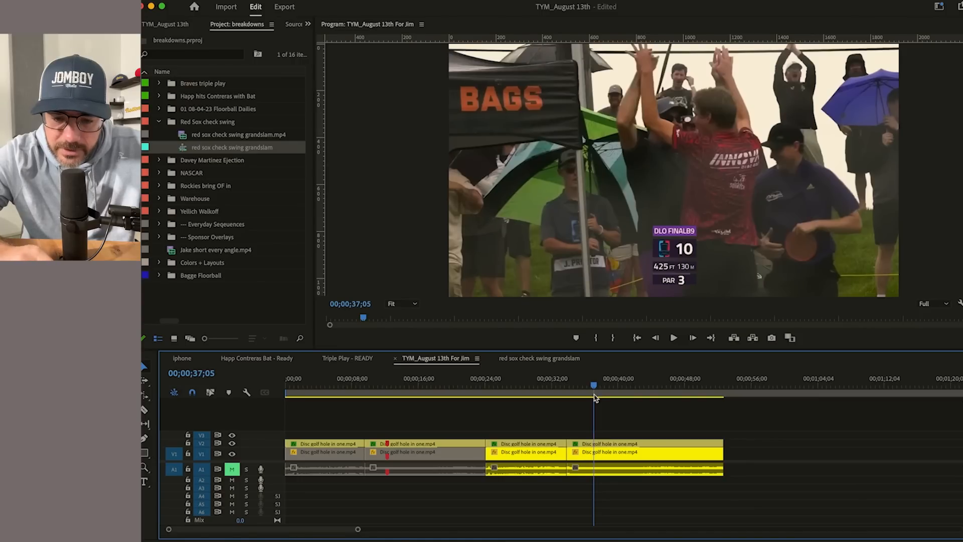
pyautogui.press('super+k')
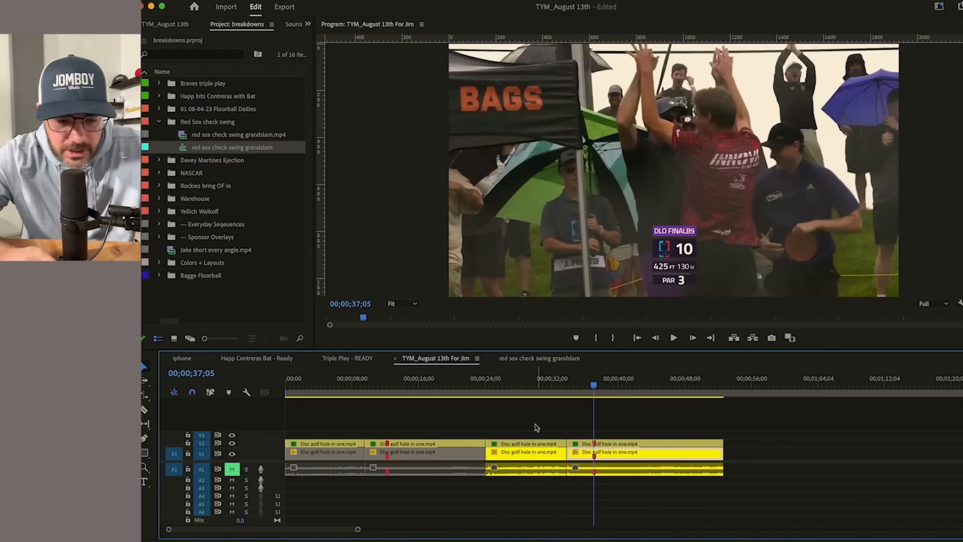
# Step: Delete the V2 copies above the second, third and fourth disc golf clips
pyautogui.click(611, 442)
pyautogui.press('Delete')
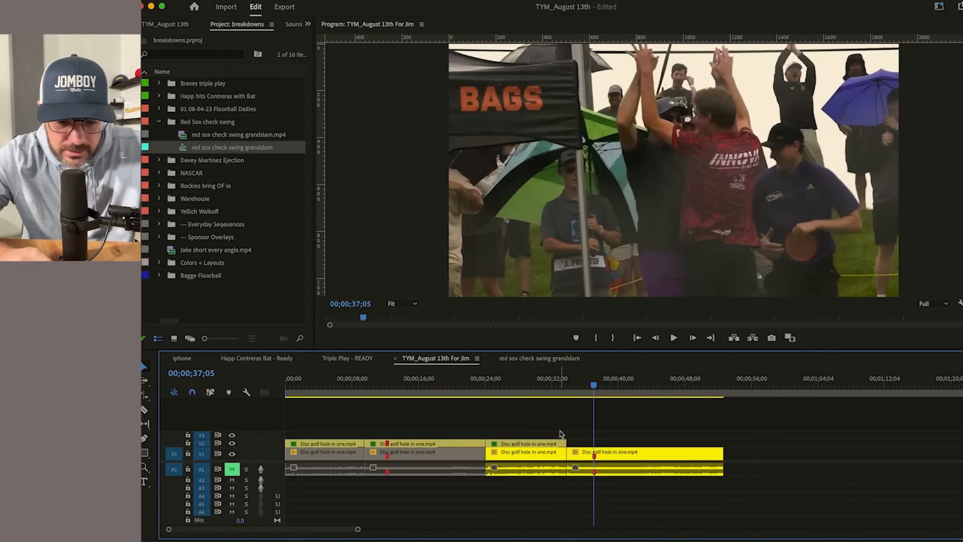
pyautogui.moveTo(464, 434); pyautogui.dragTo(541, 446)
pyautogui.press('Delete')
# Step: Delete the audio of all four disc golf clips from track A1
pyautogui.moveTo(614, 489); pyautogui.dragTo(401, 468)
pyautogui.press('Delete')
pyautogui.click(326, 470)
pyautogui.press('Delete')
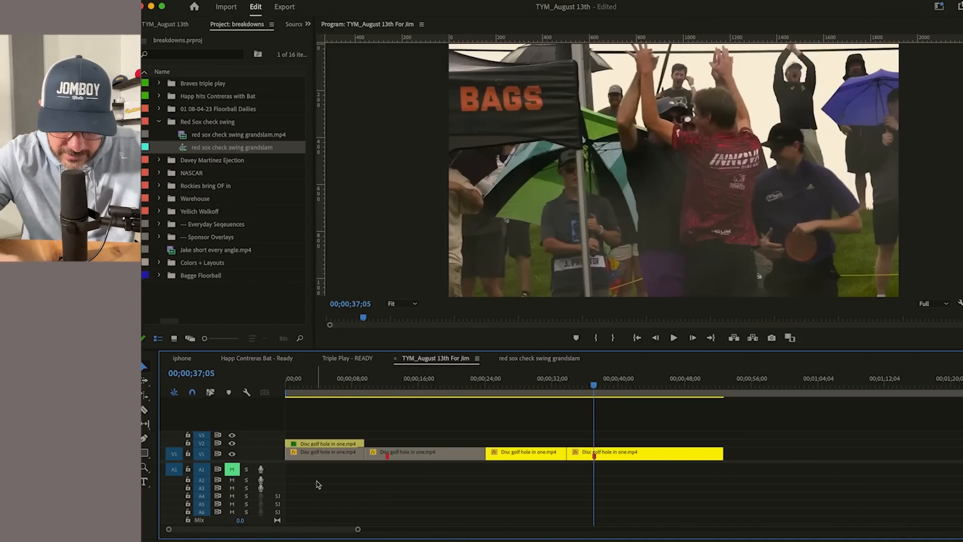
# Step: Stack the last disc golf clip on V2 above the second one on V1, with their high-five markers aligned at 00;00;38;24
pyautogui.click(615, 450)
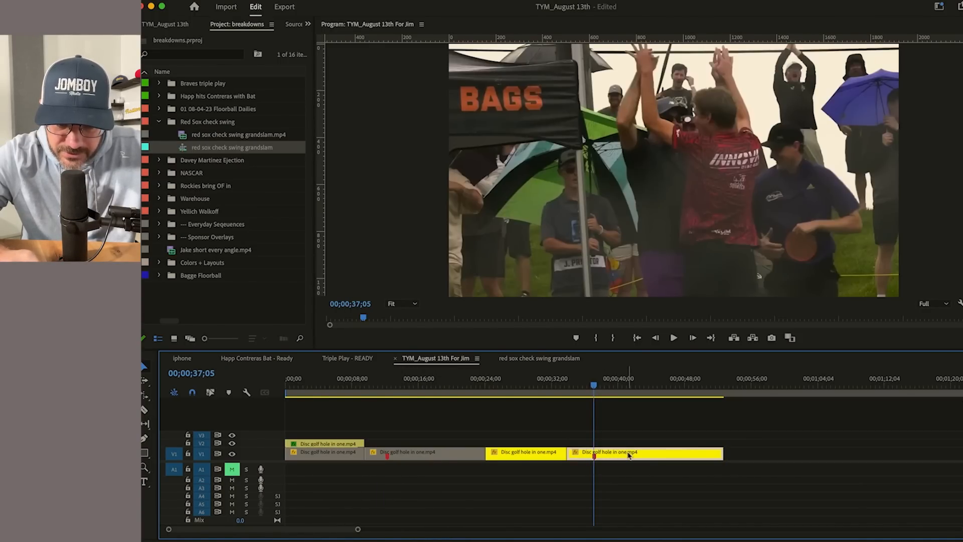
pyautogui.moveTo(629, 455); pyautogui.dragTo(581, 449)
pyautogui.moveTo(407, 457); pyautogui.dragTo(621, 444)
pyautogui.click(606, 386)
pyautogui.press('=')
pyautogui.press('=')
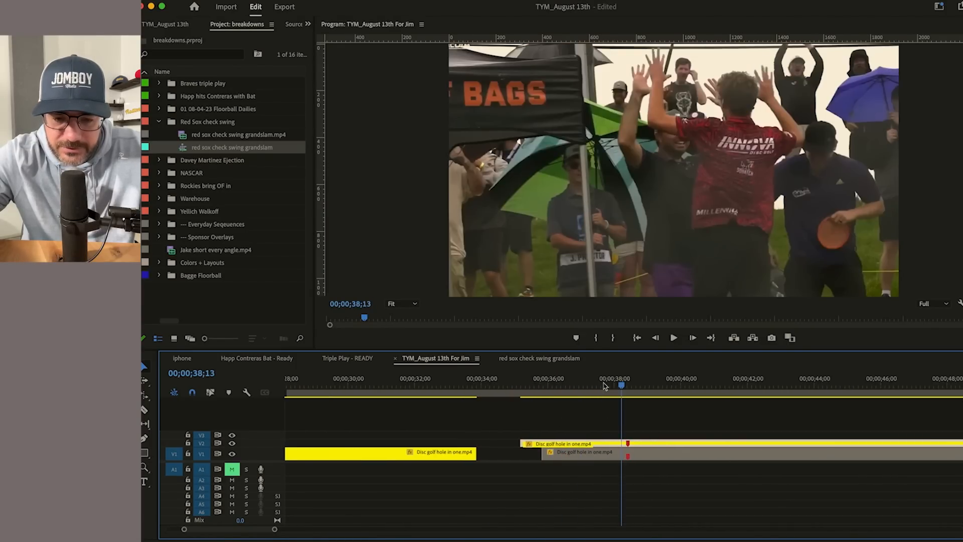
pyautogui.click(630, 385)
pyautogui.press('=')
pyautogui.press('=')
pyautogui.press('=')
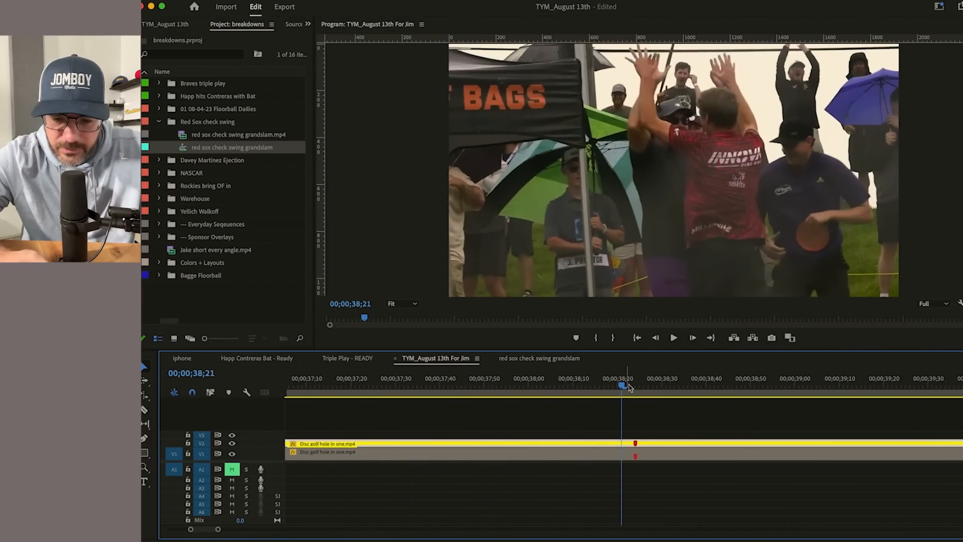
pyautogui.click(637, 386)
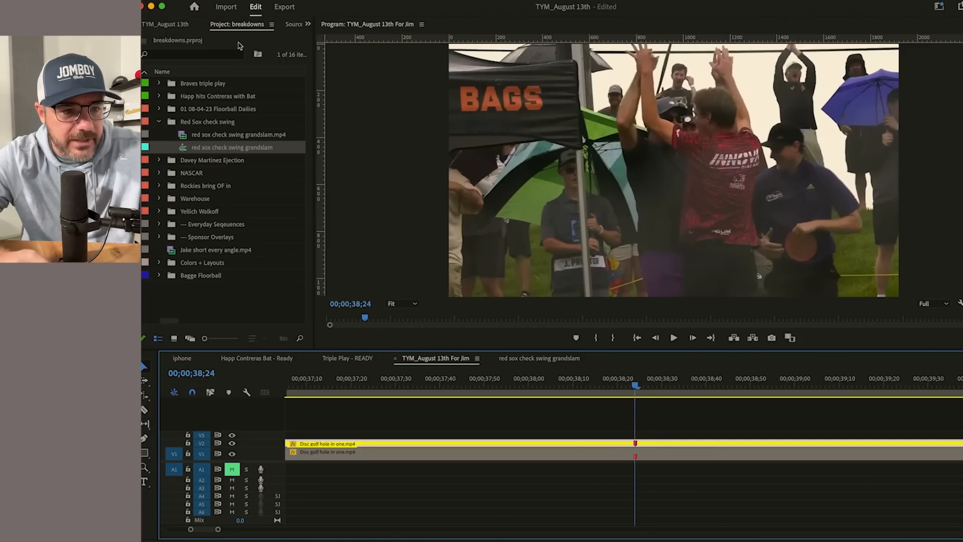
# Step: Scale the upper stacked clip to 50 and set its vertical position to 273 so it fills the frame's upper half
pyautogui.click(166, 24)
pyautogui.click(308, 24)
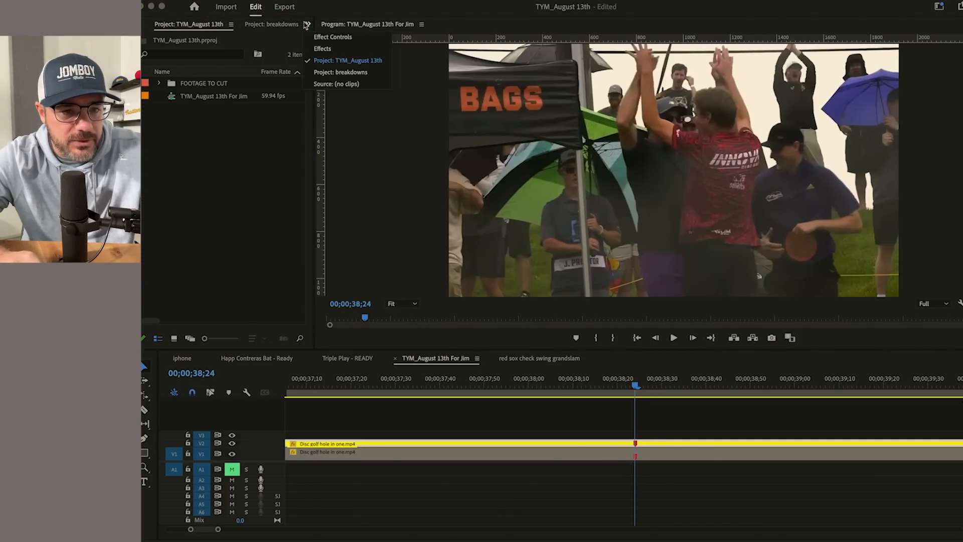
pyautogui.click(321, 49)
pyautogui.click(308, 24)
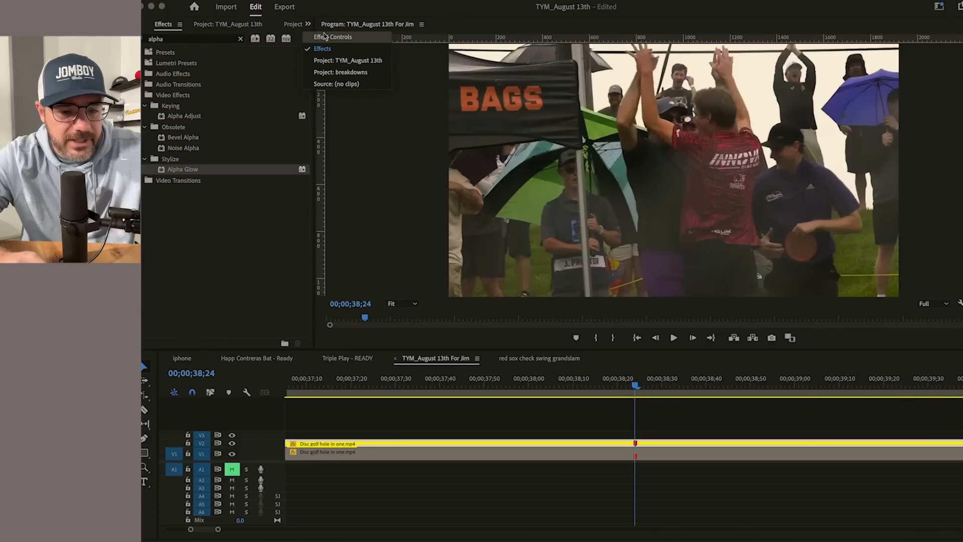
pyautogui.click(324, 36)
pyautogui.click(524, 445)
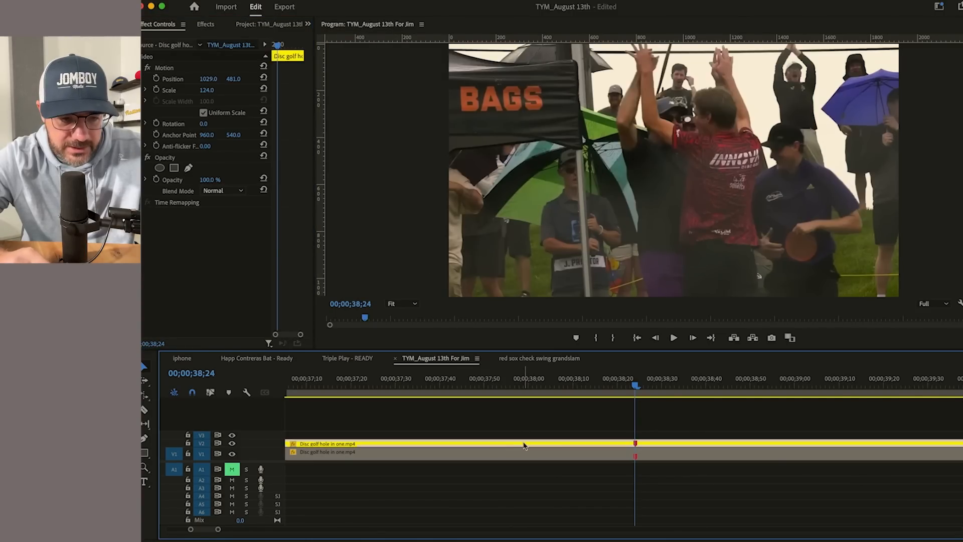
pyautogui.click(206, 91)
pyautogui.write('50')
pyautogui.press('Return')
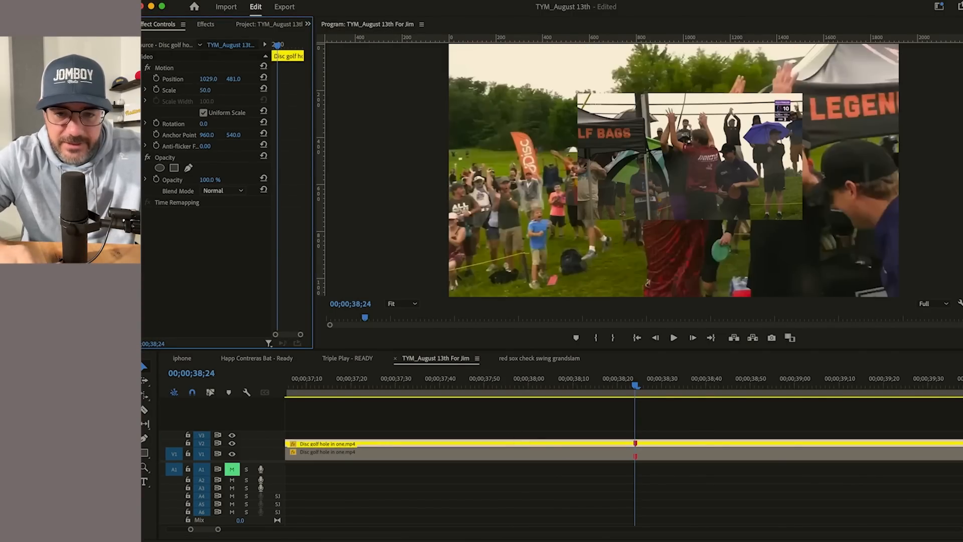
pyautogui.moveTo(233, 78); pyautogui.dragTo(130, 79)
pyautogui.click(172, 70)
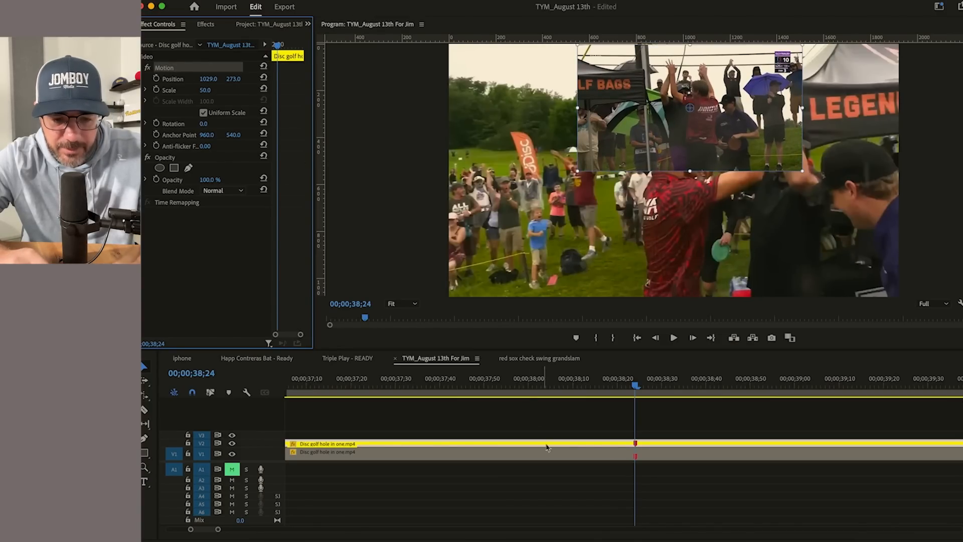
# Step: Scale the lower stacked clip to 50 and set its vertical position to 813
pyautogui.click(544, 459)
pyautogui.press('shift+super+e')
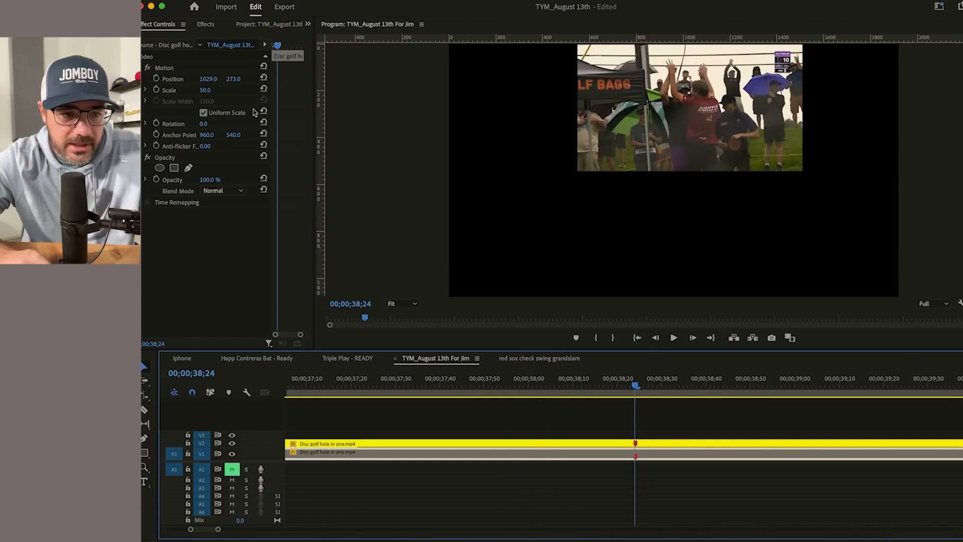
pyautogui.moveTo(231, 80); pyautogui.dragTo(579, 308)
# Step: Mark the upper clip at 00;00;38;17 and shift the clip so this new marker lines up with the lower clip's marker
pyautogui.click(659, 423)
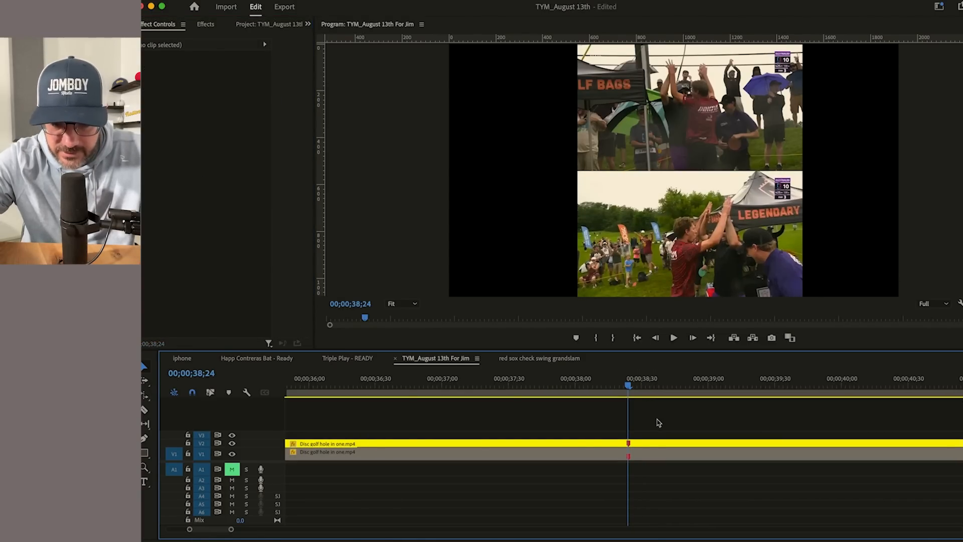
pyautogui.press('-')
pyautogui.press('-')
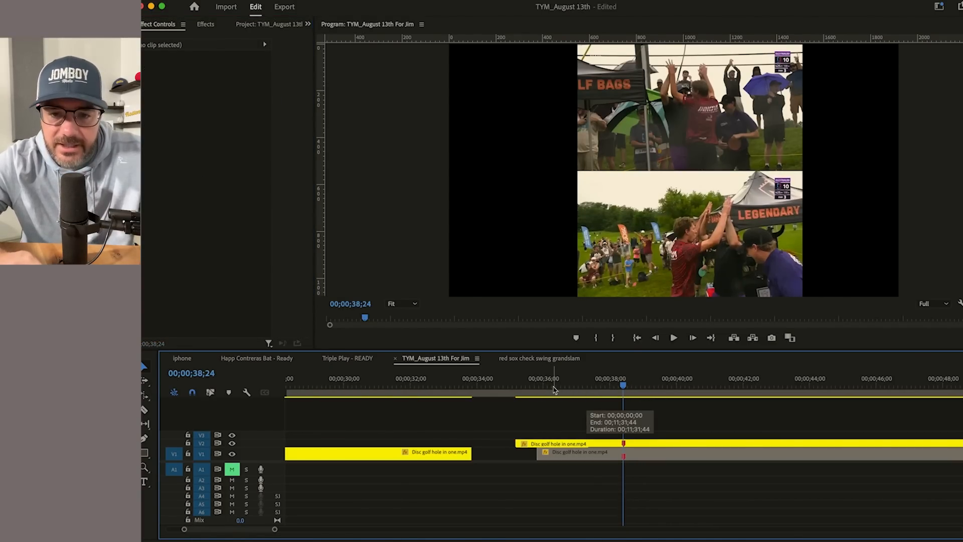
pyautogui.moveTo(554, 389); pyautogui.dragTo(623, 373)
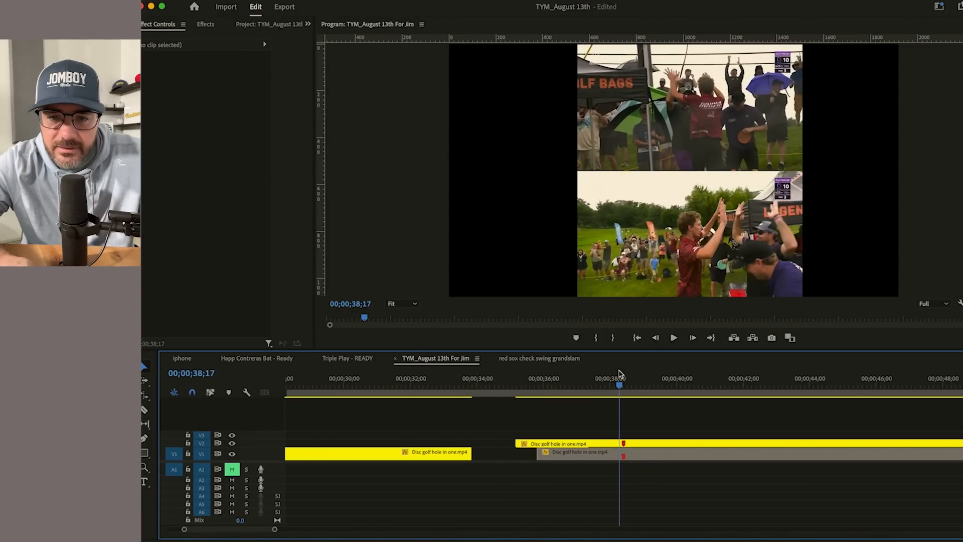
pyautogui.click(633, 443)
pyautogui.press('=')
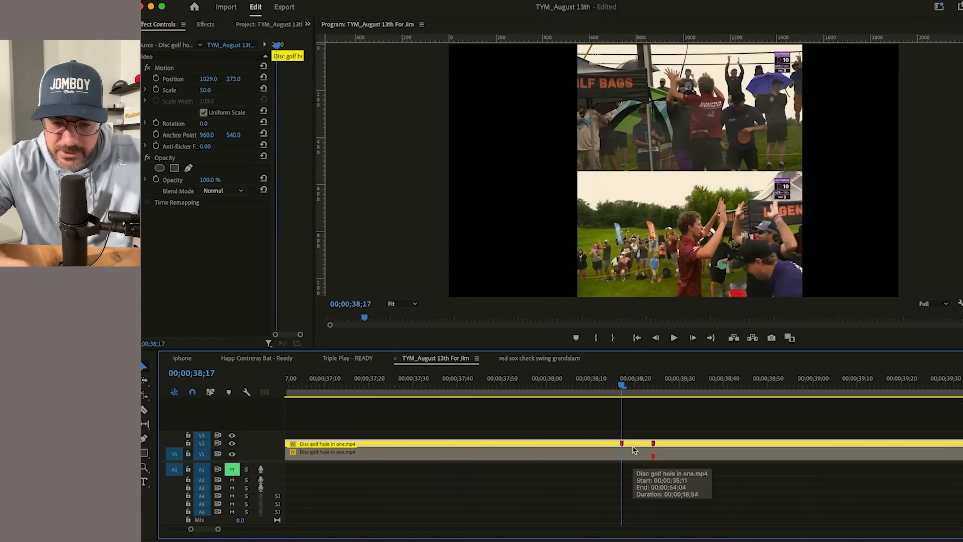
pyautogui.moveTo(633, 450); pyautogui.dragTo(659, 451)
# Step: Review the synced angles, split both stacked clips at 00;00;42;25 and delete the parts after the cut
pyautogui.moveTo(623, 385); pyautogui.dragTo(731, 394)
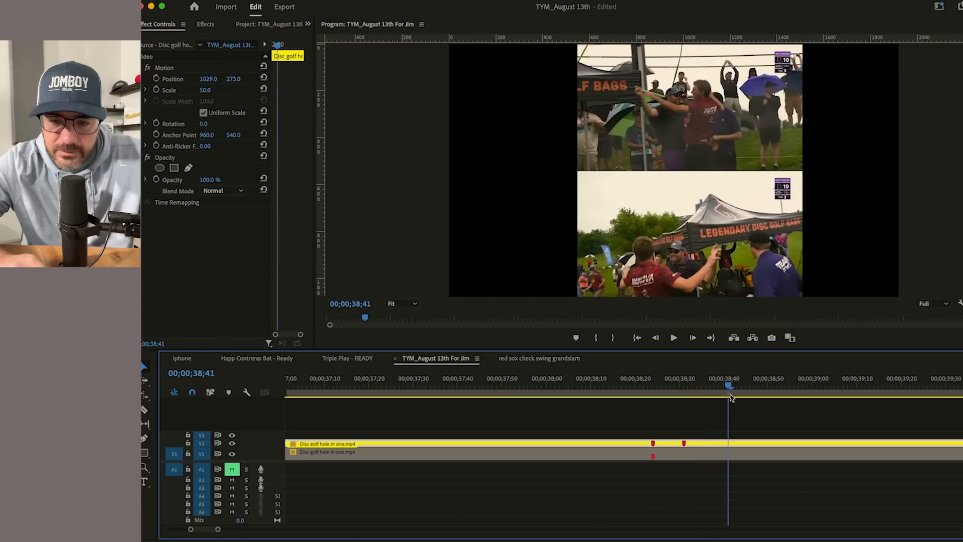
pyautogui.click(723, 407)
pyautogui.press('-')
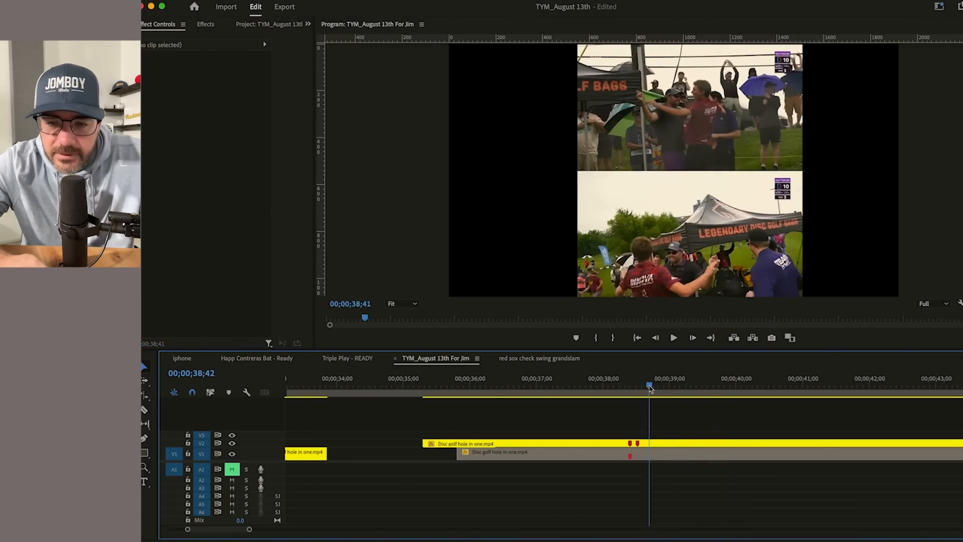
pyautogui.moveTo(664, 389); pyautogui.dragTo(853, 404)
pyautogui.press('-')
pyautogui.press('-')
pyautogui.moveTo(675, 385); pyautogui.dragTo(697, 390)
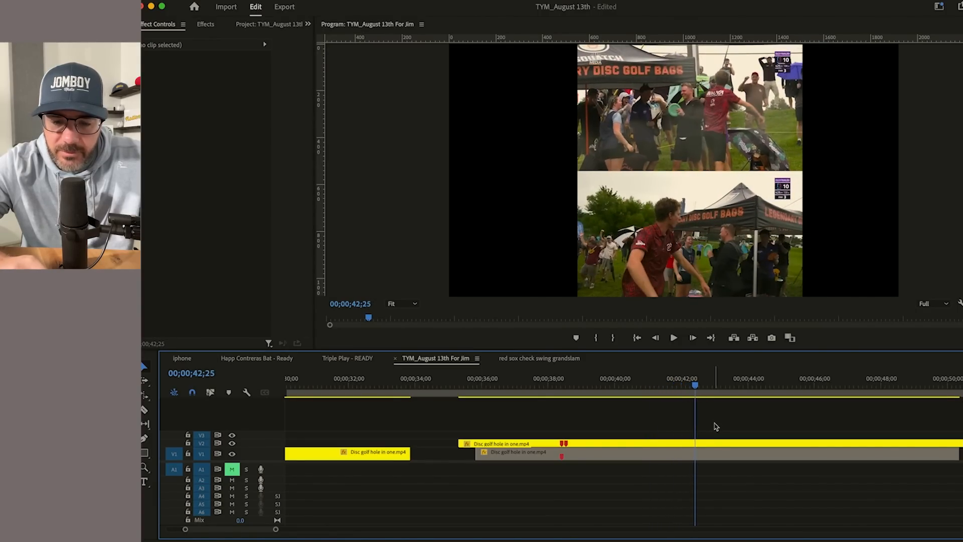
pyautogui.press('super+k')
pyautogui.click(734, 458)
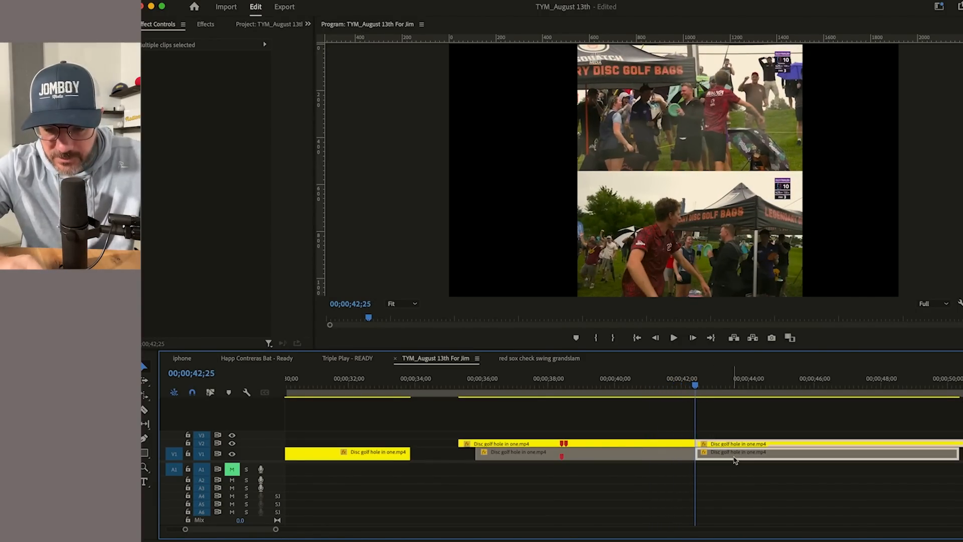
pyautogui.press('-')
pyautogui.moveTo(709, 403); pyautogui.dragTo(788, 413)
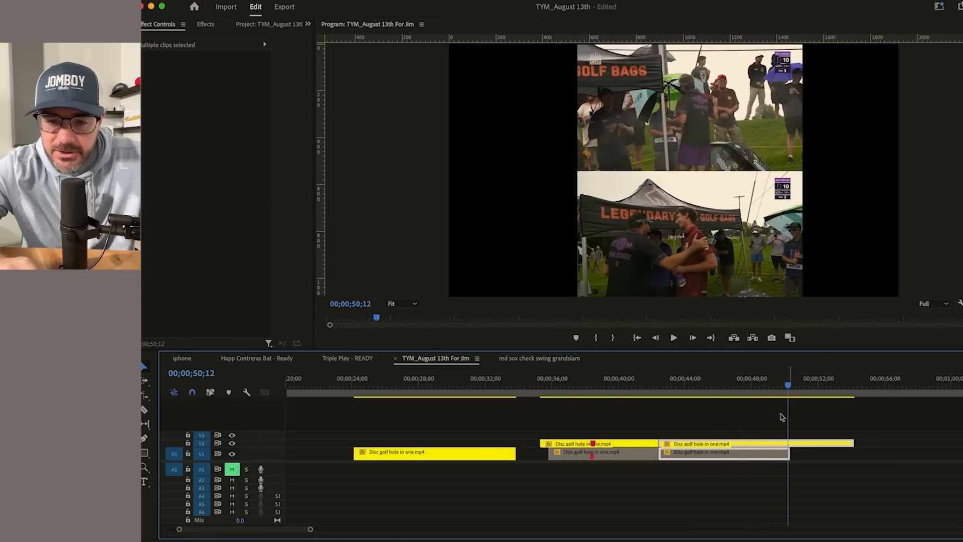
pyautogui.press('Delete')
# Step: Delete the disc golf basket clip ahead of the stacked pair and enlarge the timeline's height
pyautogui.moveTo(542, 389); pyautogui.dragTo(510, 390)
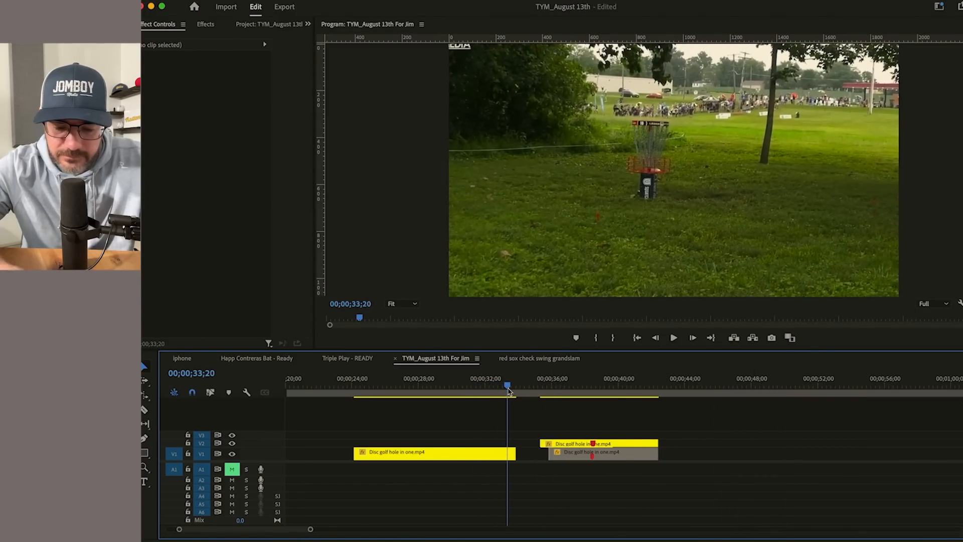
pyautogui.press('-')
pyautogui.press('-')
pyautogui.press('Delete')
pyautogui.press('=')
pyautogui.press('=')
pyautogui.moveTo(655, 390); pyautogui.dragTo(609, 392)
pyautogui.press('=')
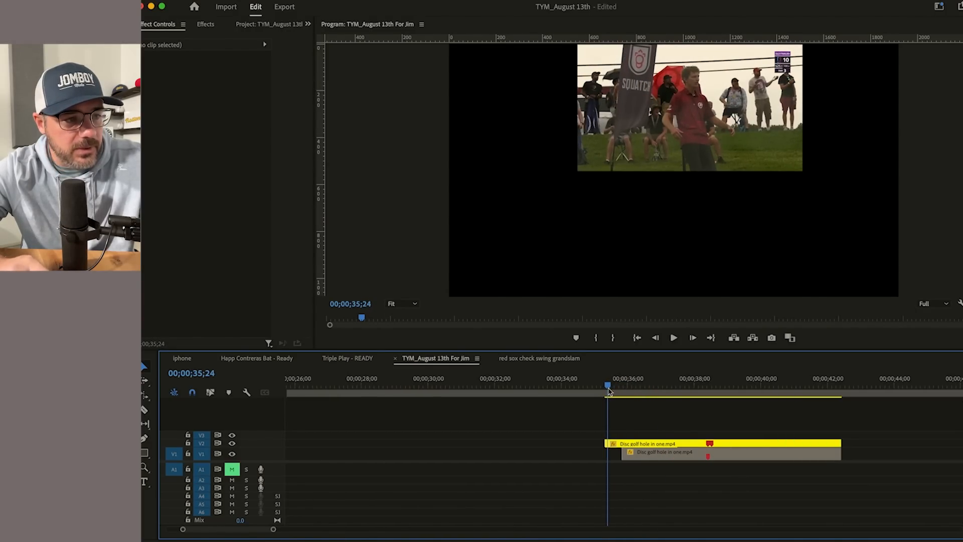
pyautogui.moveTo(584, 351); pyautogui.dragTo(584, 297)
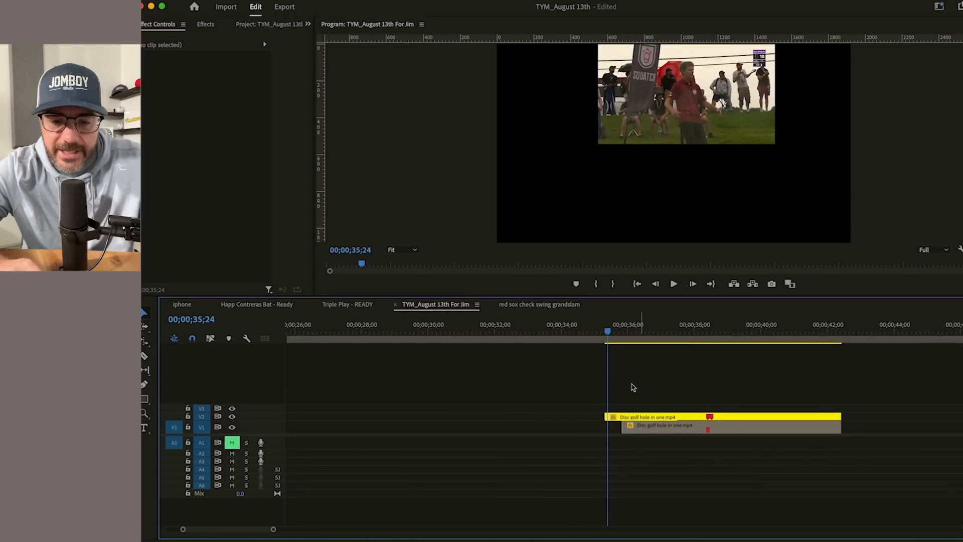
# Step: Trim the start of the lower stacked clip to 00;00;38;08
pyautogui.click(612, 330)
pyautogui.moveTo(611, 329); pyautogui.dragTo(698, 331)
pyautogui.click(652, 426)
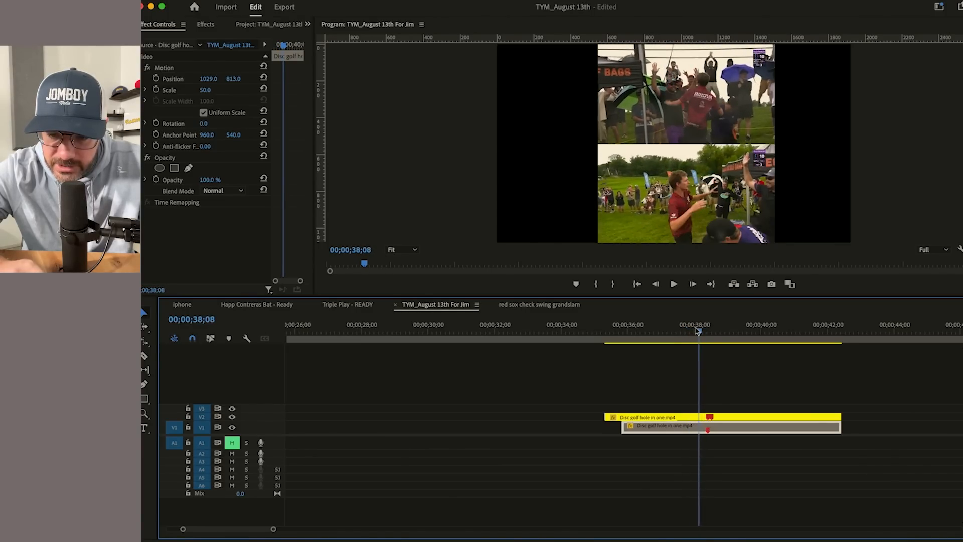
pyautogui.click(700, 425)
pyautogui.press('v')
pyautogui.press('Delete')
pyautogui.press('=')
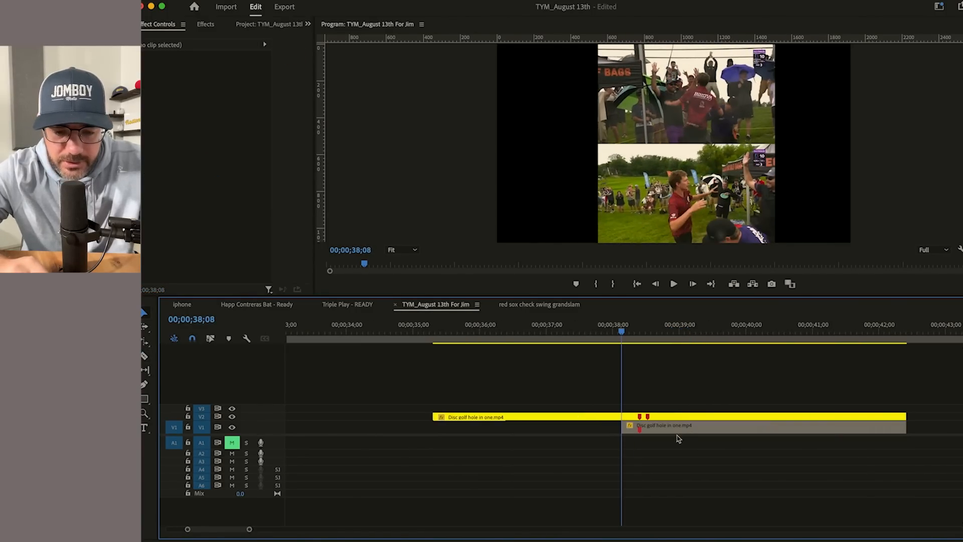
# Step: Review the two synced angles and trim the start of the lower clip to 00;00;40;57
pyautogui.moveTo(417, 335); pyautogui.dragTo(641, 326)
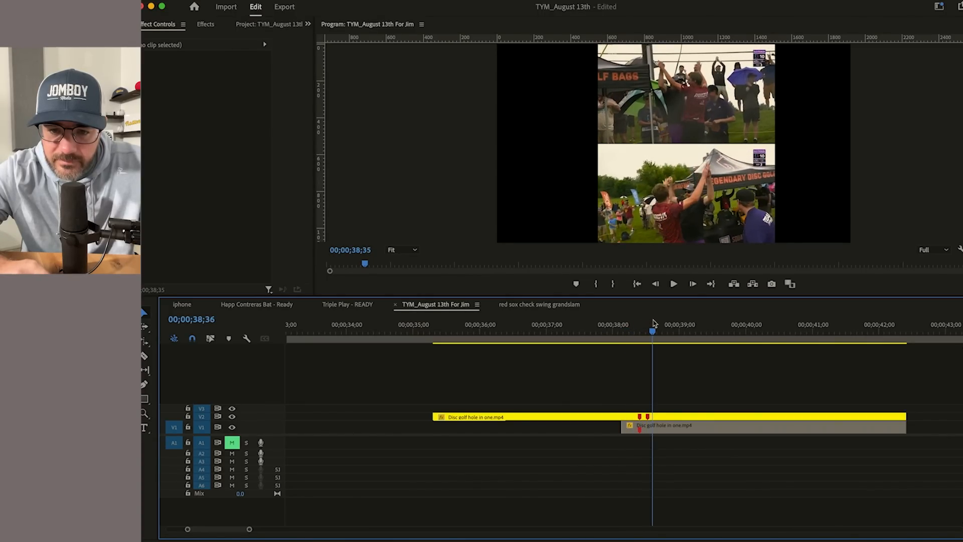
pyautogui.moveTo(660, 321); pyautogui.dragTo(810, 375)
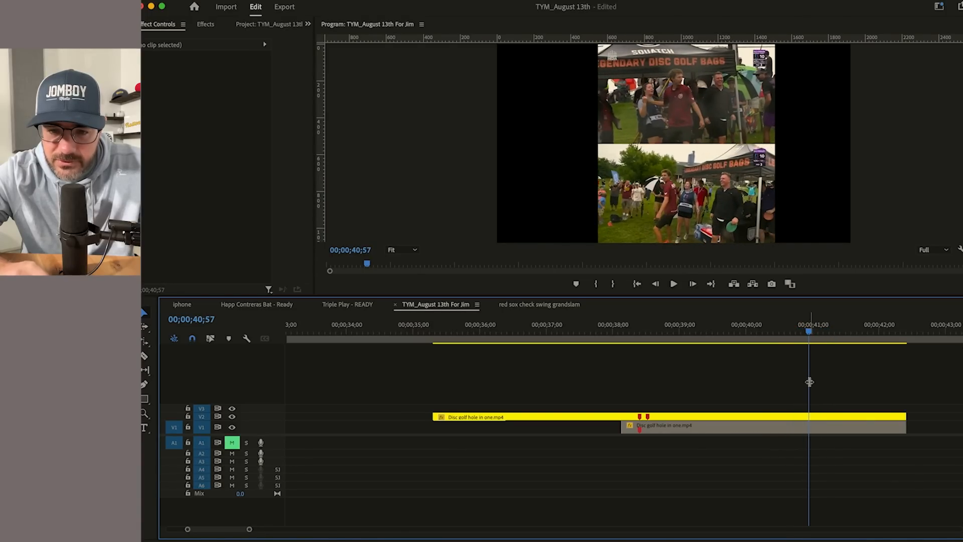
pyautogui.click(802, 430)
pyautogui.press('Delete')
pyautogui.press('=')
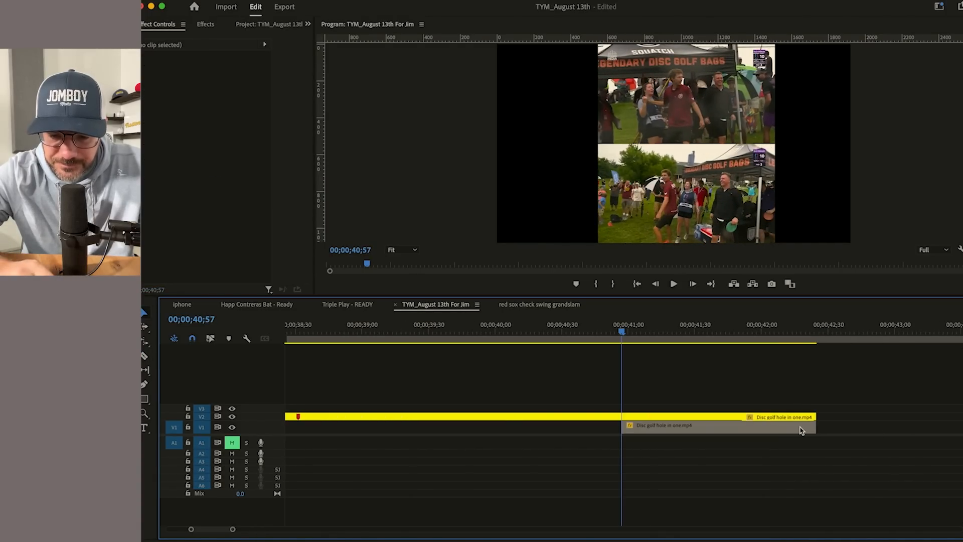
# Step: Trim the lower clip's end to 00;00;42;23, and move the upper clip down to V1 so it ends at 00;00;40;57
pyautogui.moveTo(619, 331); pyautogui.dragTo(812, 350)
pyautogui.moveTo(814, 417); pyautogui.dragTo(605, 427)
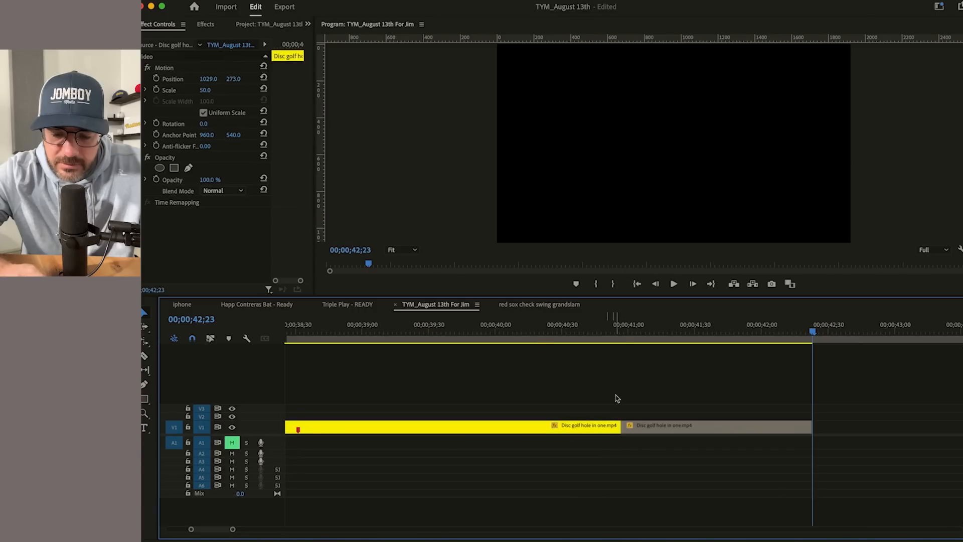
# Step: Reset the Scale and Position of the yellow disc golf clip on V1 to their defaults
pyautogui.click(617, 398)
pyautogui.press('-')
pyautogui.press('-')
pyautogui.press('-')
pyautogui.click(590, 331)
pyautogui.click(595, 430)
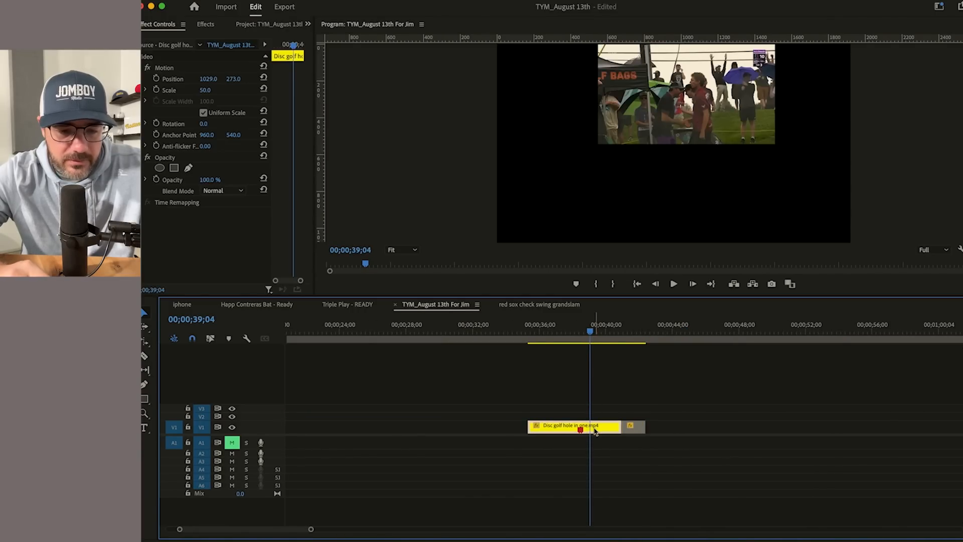
pyautogui.click(264, 91)
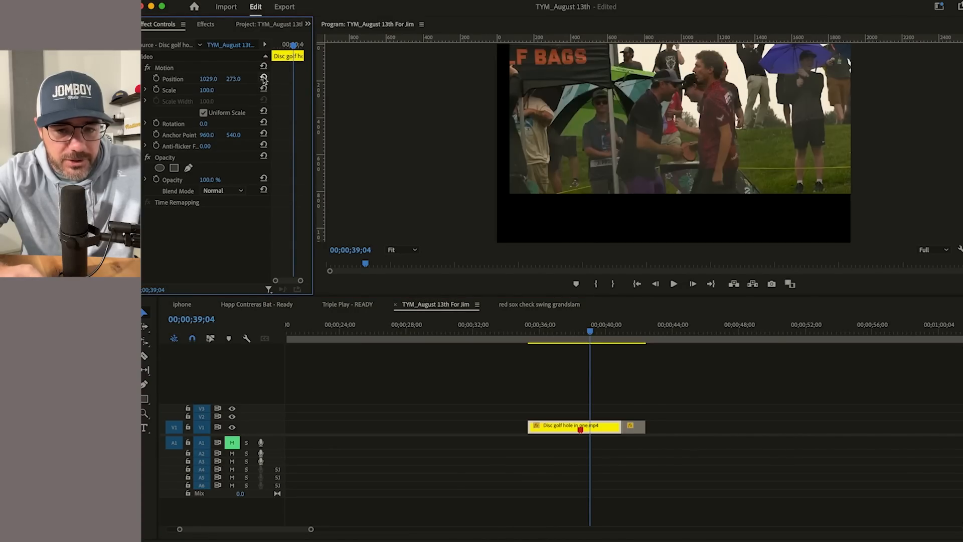
pyautogui.click(264, 78)
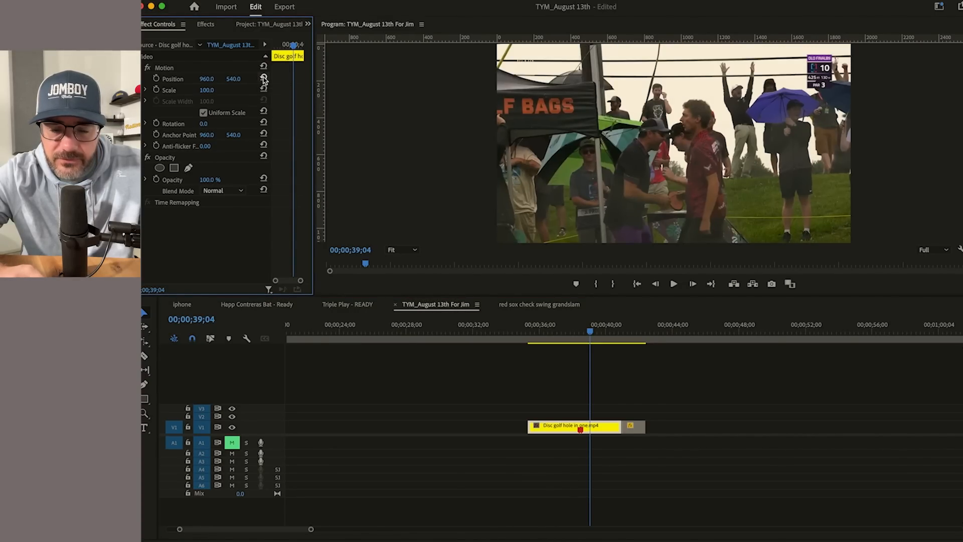
# Step: Reframe the yellow clip at its start, 00;00;35;18, with Scale 144 and Position 918, 520
pyautogui.press('Up')
pyautogui.click(559, 366)
pyautogui.click(556, 427)
pyautogui.moveTo(208, 90); pyautogui.dragTo(185, 79)
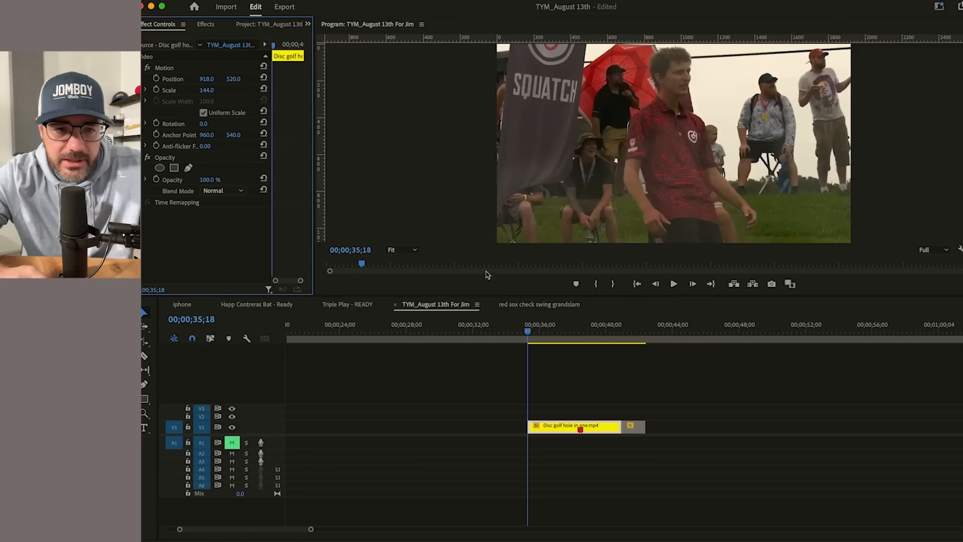
# Step: Try the cross fire guide template on the program monitor and clear its guides
pyautogui.click(421, 24)
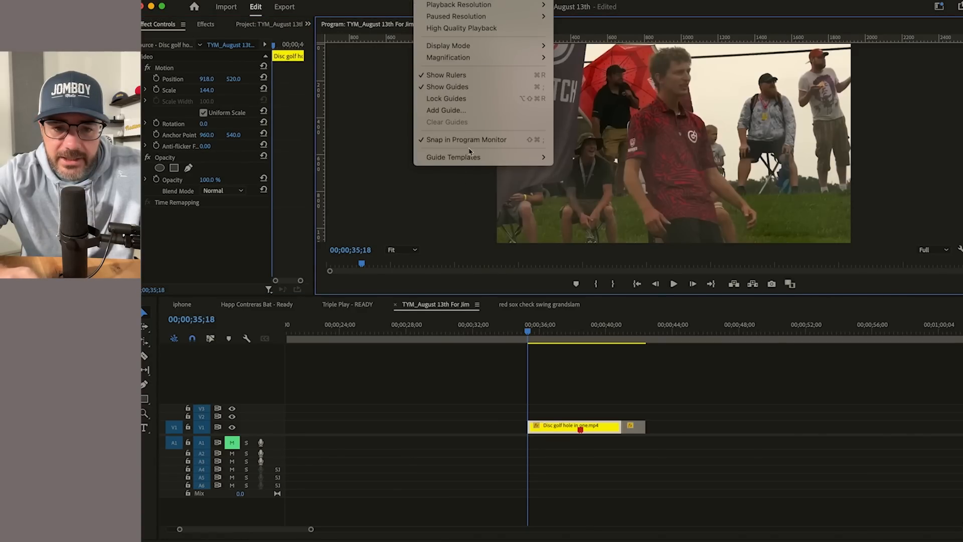
pyautogui.moveTo(471, 157)
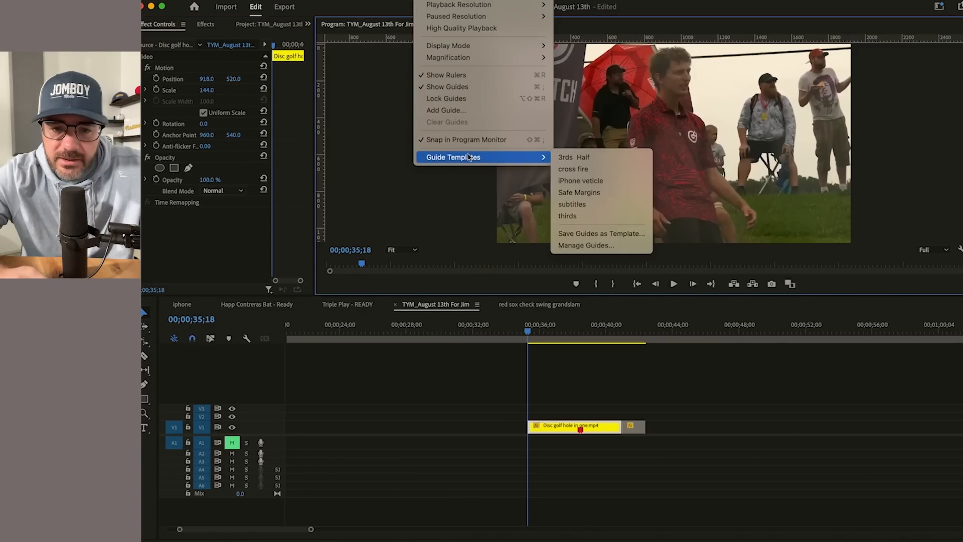
pyautogui.click(600, 169)
pyautogui.moveTo(527, 332); pyautogui.dragTo(542, 339)
pyautogui.click(443, 228)
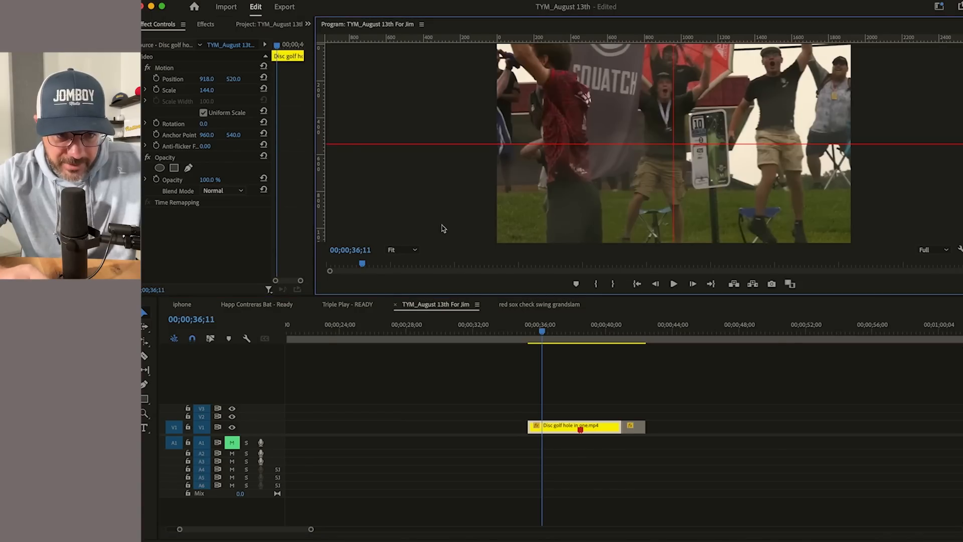
pyautogui.click(433, 5)
pyautogui.click(457, 122)
# Step: Apply the iPhone veticle guide template to the program monitor
pyautogui.click(433, 4)
pyautogui.moveTo(464, 157)
pyautogui.click(590, 184)
pyautogui.click(610, 393)
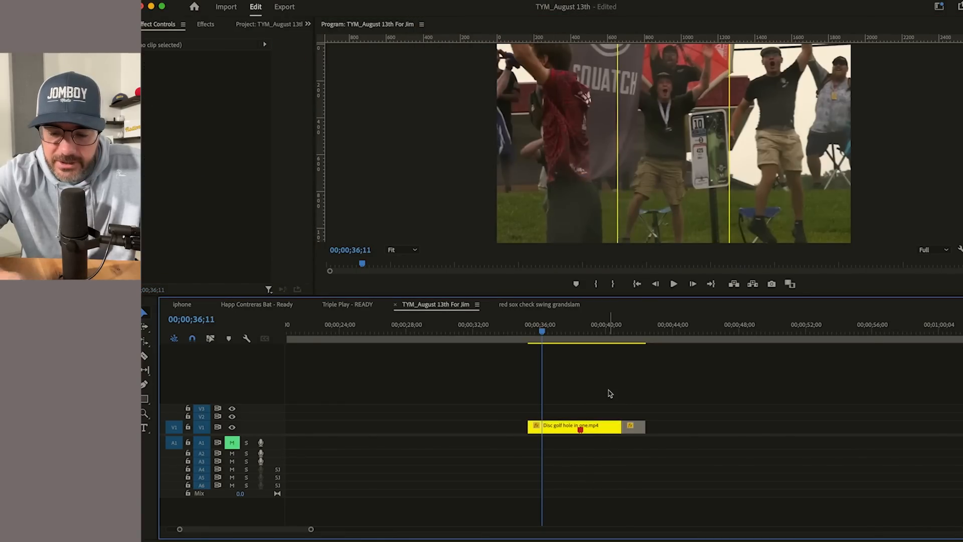
# Step: Start Position and Scale keyframing at the yellow clip's start, 00;00;35;18, and enlarge the area showing its effect settings
pyautogui.press('=')
pyautogui.click(627, 419)
pyautogui.click(627, 430)
pyautogui.press('Up')
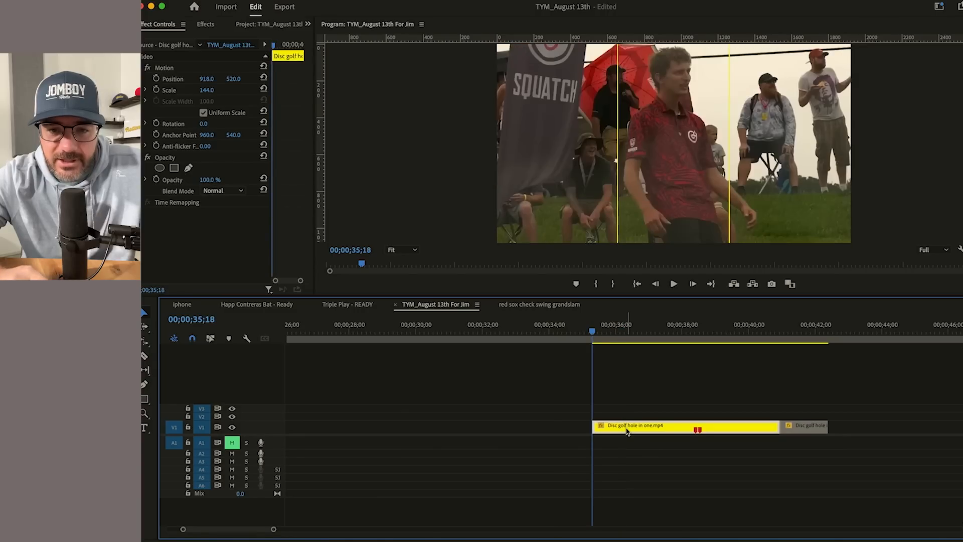
pyautogui.click(156, 79)
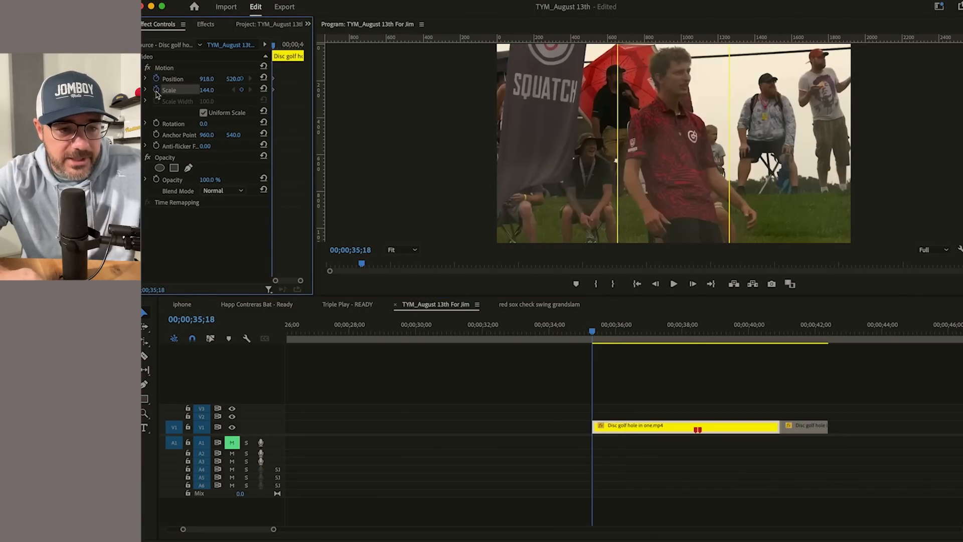
pyautogui.moveTo(313, 294); pyautogui.dragTo(444, 337)
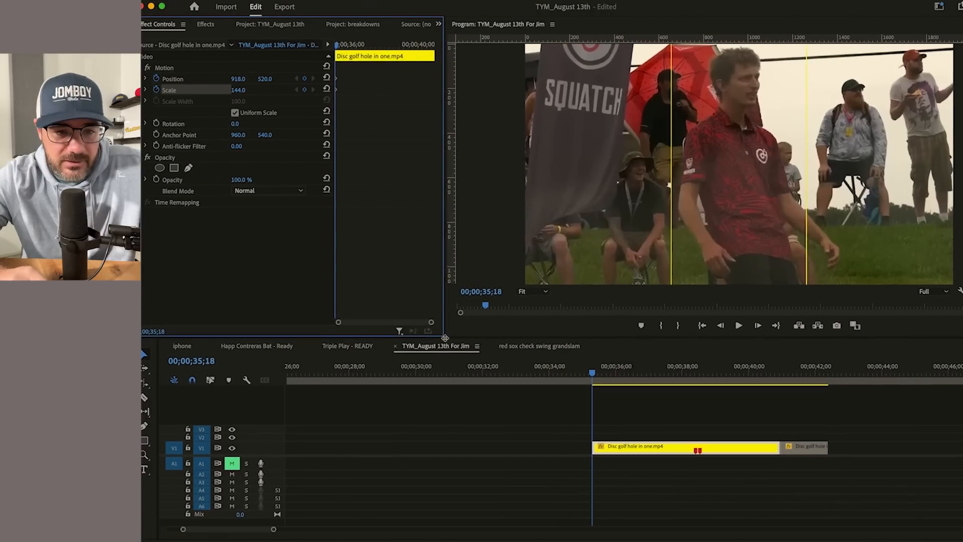
# Step: Keyframe Position to keep the player between the guides, including 1095, 785 at 00;00;36;53 and 1378, 770 at 00;00;37;33
pyautogui.moveTo(605, 377); pyautogui.dragTo(618, 383)
pyautogui.moveTo(238, 78); pyautogui.dragTo(243, 79)
pyautogui.moveTo(597, 379); pyautogui.dragTo(647, 377)
pyautogui.moveTo(240, 79); pyautogui.dragTo(238, 79)
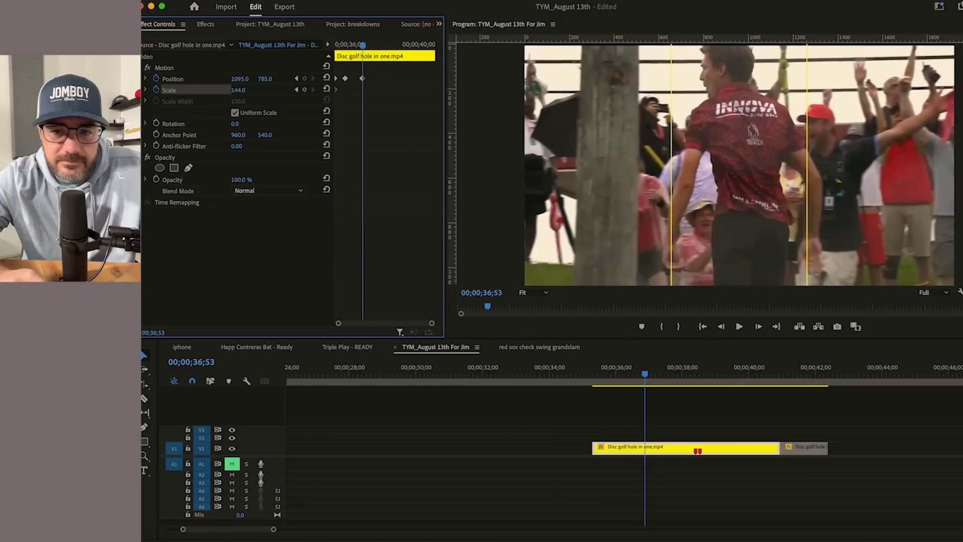
pyautogui.moveTo(631, 372); pyautogui.dragTo(667, 374)
pyautogui.moveTo(245, 78); pyautogui.dragTo(247, 79)
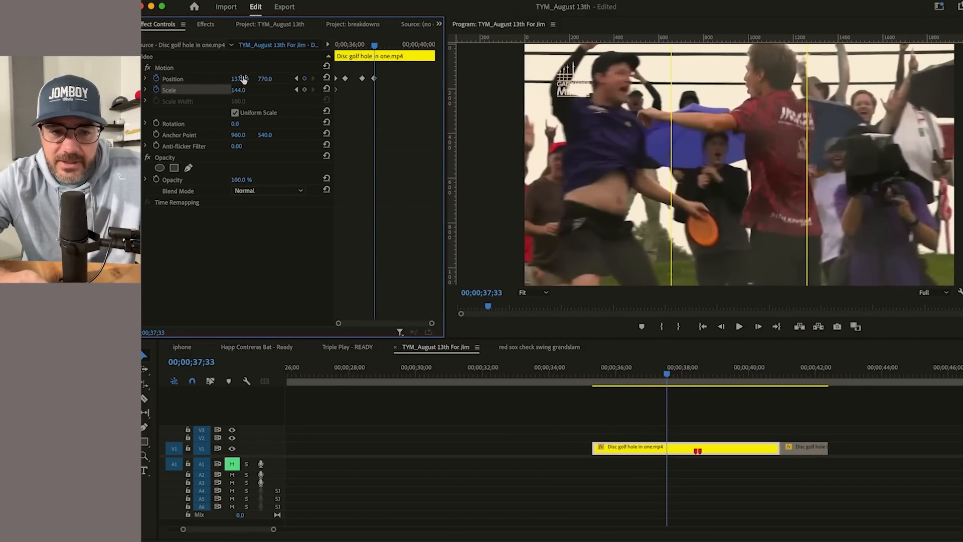
# Step: Add a Position keyframe of 882, 588 at 00;00;38;26, leaving no Position keyframe at 00;00;38;10
pyautogui.moveTo(647, 380); pyautogui.dragTo(690, 388)
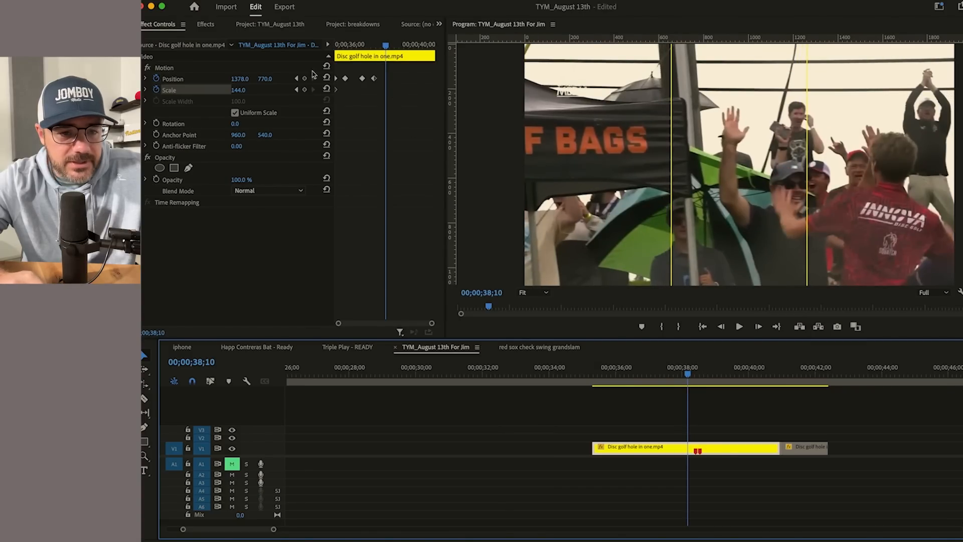
pyautogui.moveTo(244, 82); pyautogui.dragTo(93, 81)
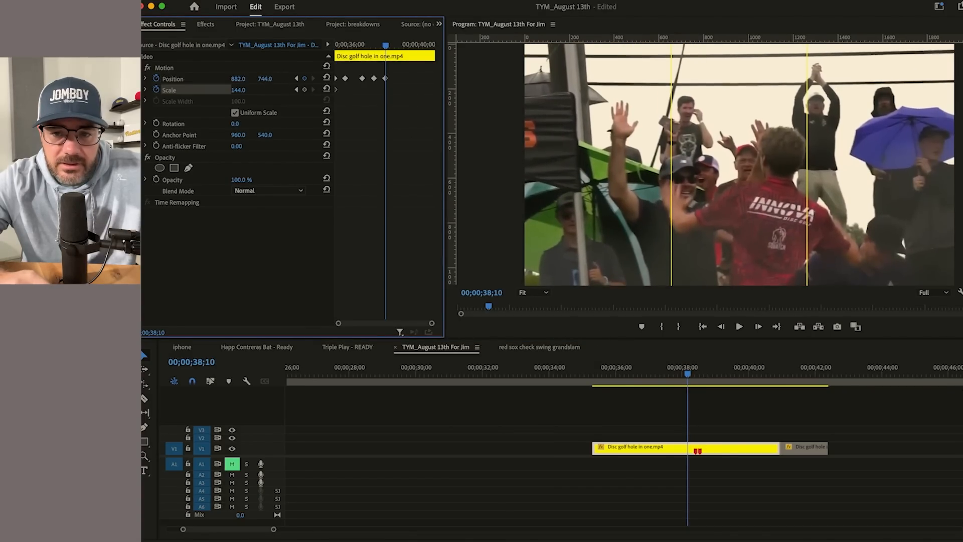
pyautogui.moveTo(671, 373); pyautogui.dragTo(700, 393)
pyautogui.moveTo(268, 83); pyautogui.dragTo(213, 83)
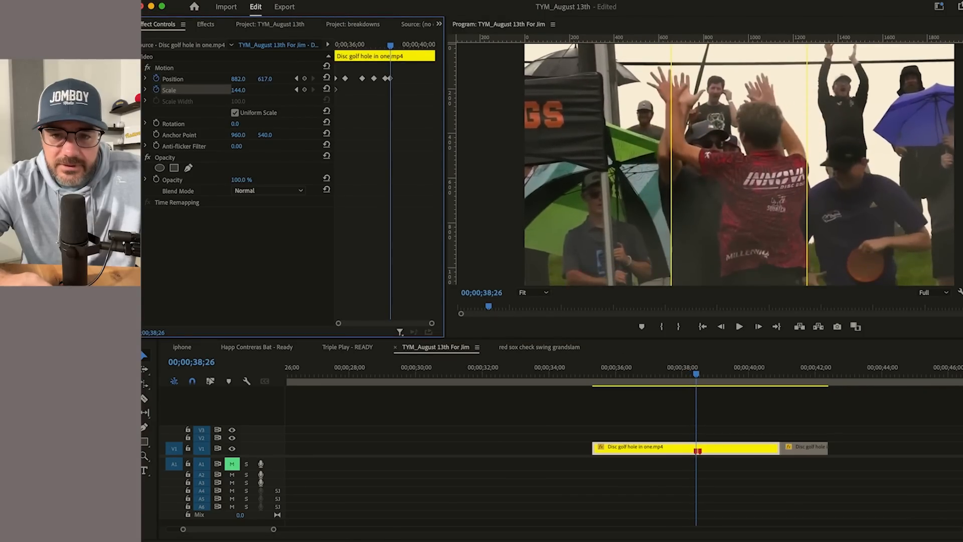
pyautogui.click(296, 79)
pyautogui.click(304, 79)
# Step: Keyframe Position through the clip's end, from 984, 500 at 00;00;39;31 to 1190, 474 at 00;00;40;56, with a Scale keyframe at 00;00;39;31
pyautogui.moveTo(672, 377); pyautogui.dragTo(720, 387)
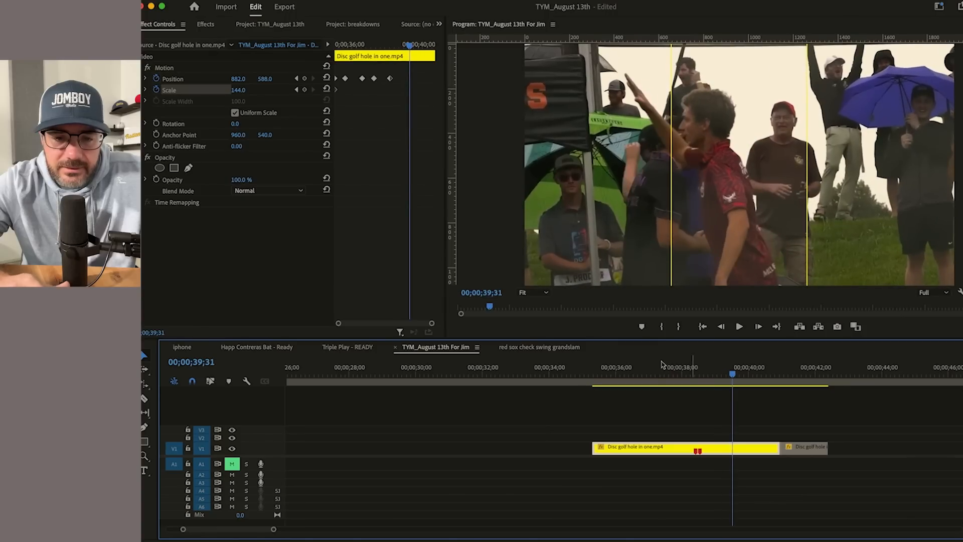
pyautogui.moveTo(270, 80); pyautogui.dragTo(245, 79)
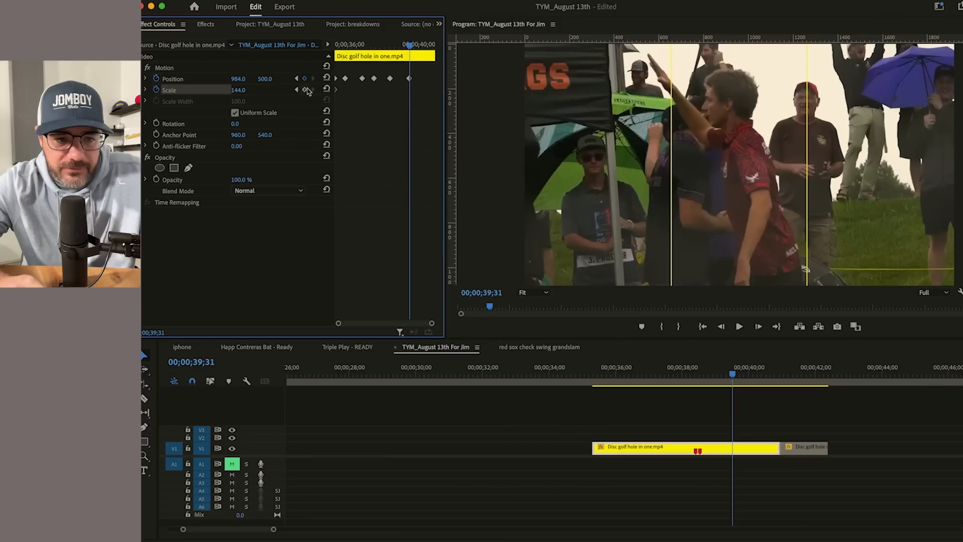
pyautogui.moveTo(733, 374); pyautogui.dragTo(750, 375)
pyautogui.moveTo(239, 78); pyautogui.dragTo(243, 79)
pyautogui.moveTo(752, 381); pyautogui.dragTo(780, 381)
pyautogui.moveTo(240, 79); pyautogui.dragTo(169, 79)
pyautogui.moveTo(271, 79); pyautogui.dragTo(258, 79)
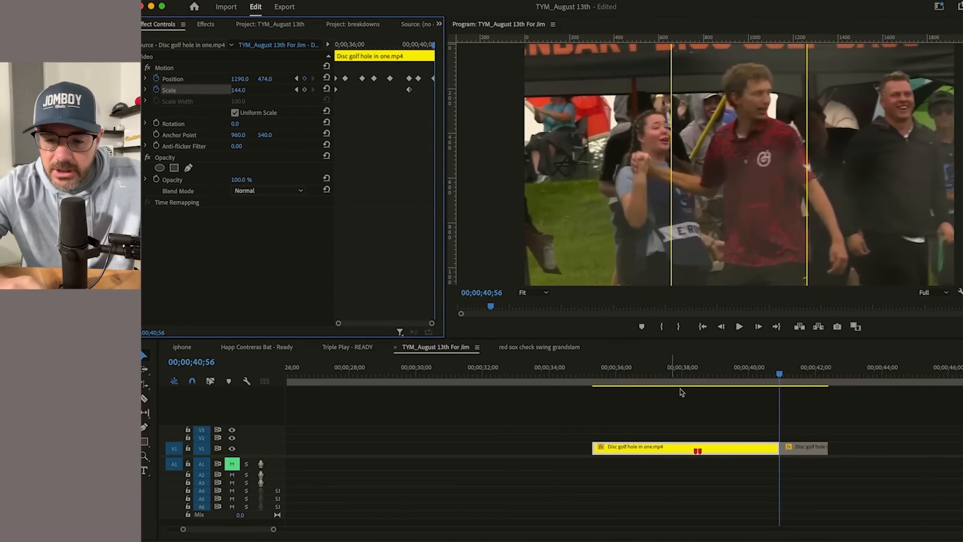
# Step: Reset the Scale and Position of the second disc golf clip, starting at 00;00;40;57, to their defaults
pyautogui.click(822, 415)
pyautogui.press('=')
pyautogui.press('Right')
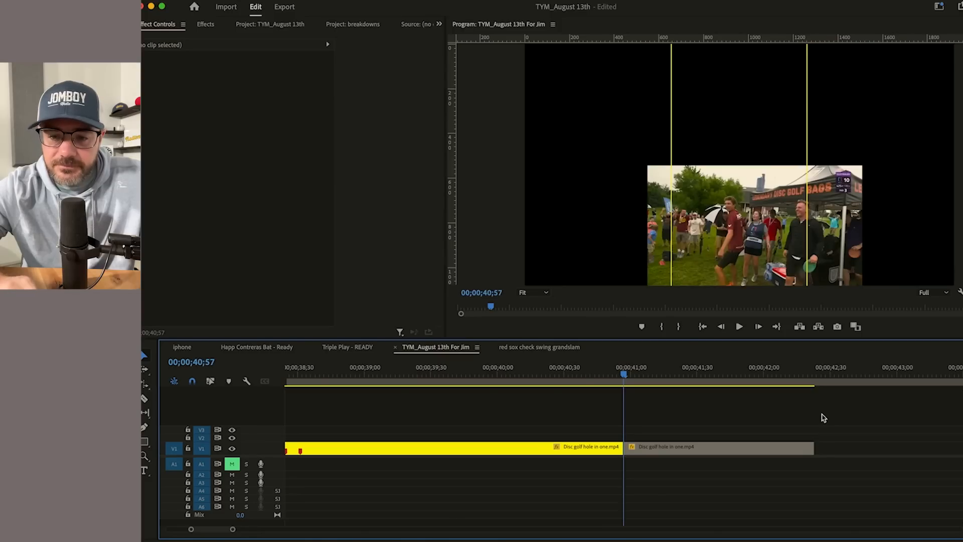
pyautogui.click(689, 444)
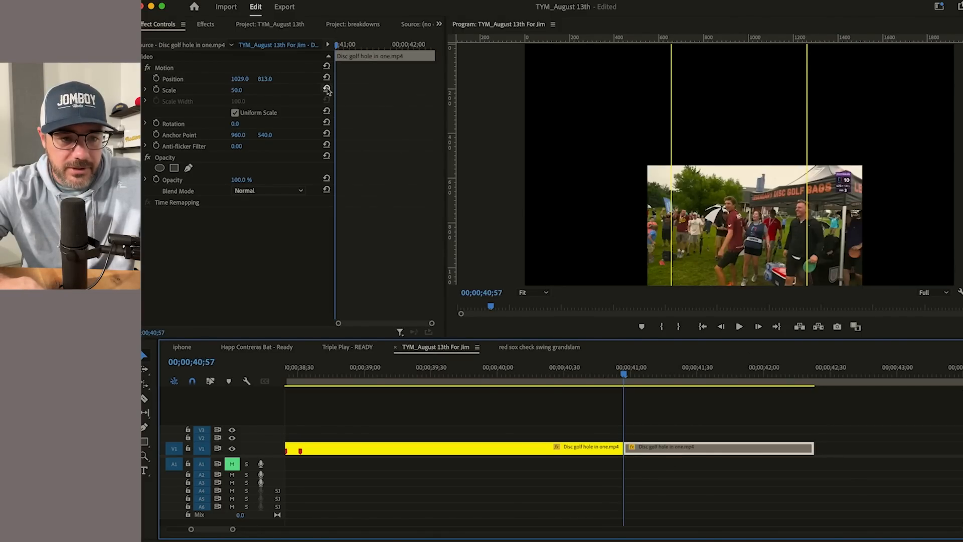
pyautogui.click(327, 89)
pyautogui.click(327, 77)
# Step: Place two vertical and two horizontal guides around the player's head on the first angle's last frame, 00;00;40;56
pyautogui.press('Left')
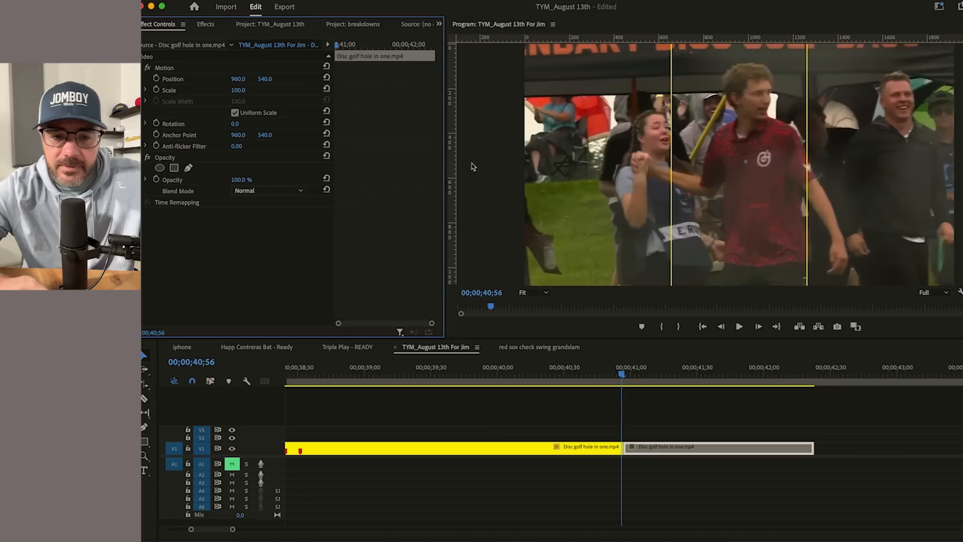
pyautogui.moveTo(449, 171); pyautogui.dragTo(761, 154)
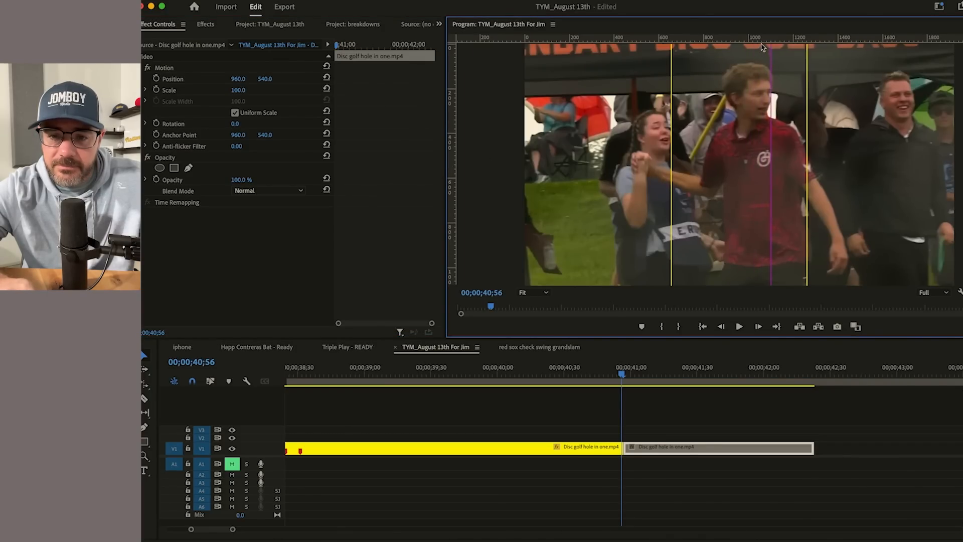
pyautogui.moveTo(457, 182); pyautogui.dragTo(729, 151)
pyautogui.moveTo(764, 35); pyautogui.dragTo(768, 121)
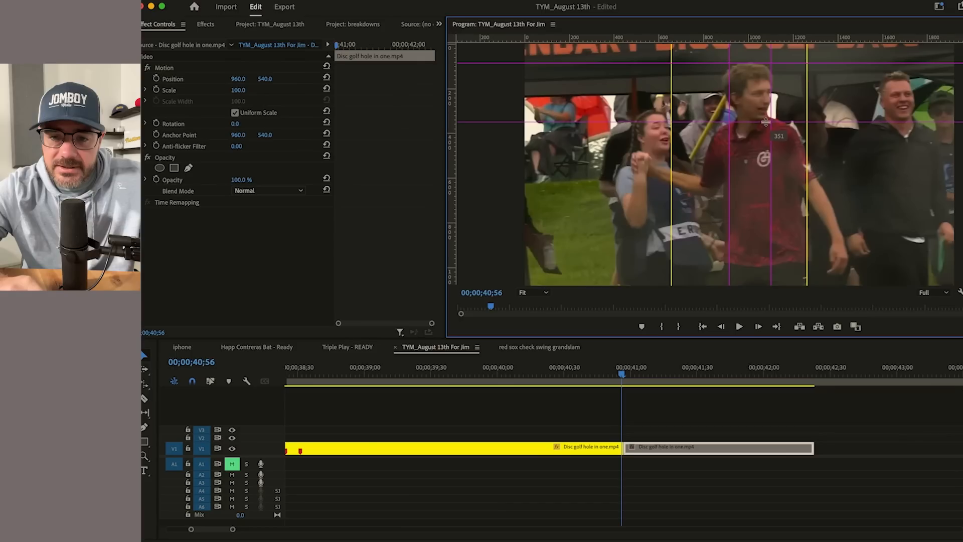
# Step: Enlarge and reposition the second clip at 00;00;40;57 so the player's head fits inside the guides
pyautogui.click(645, 403)
pyautogui.press('=')
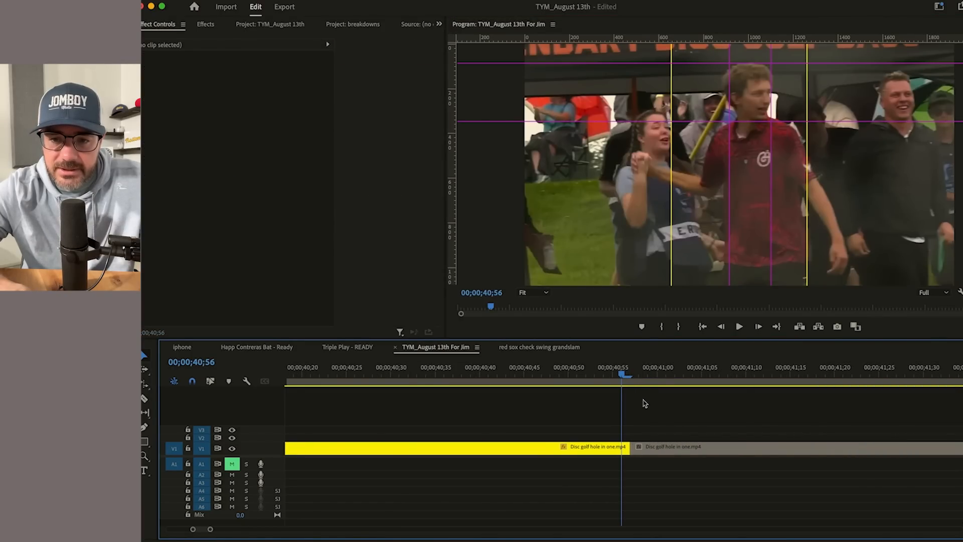
pyautogui.press('Right')
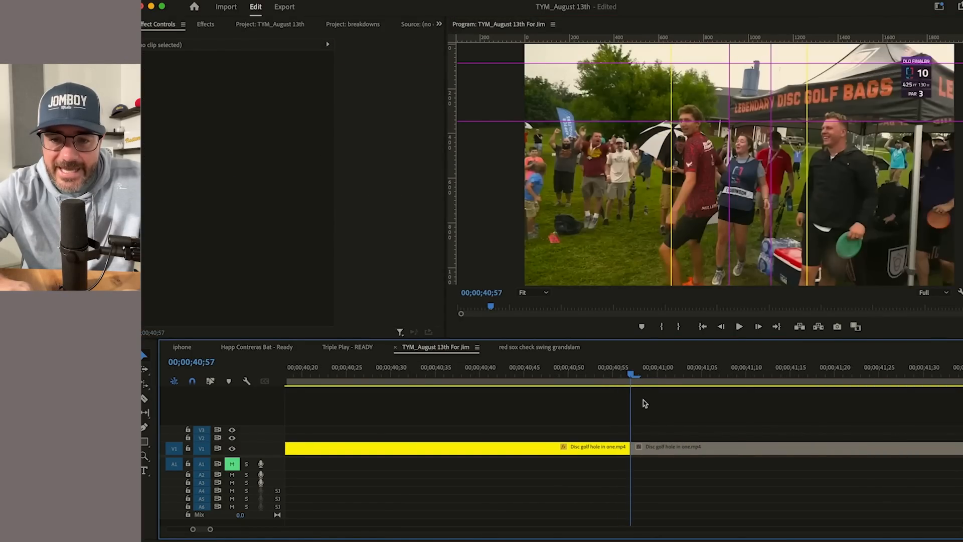
pyautogui.click(651, 449)
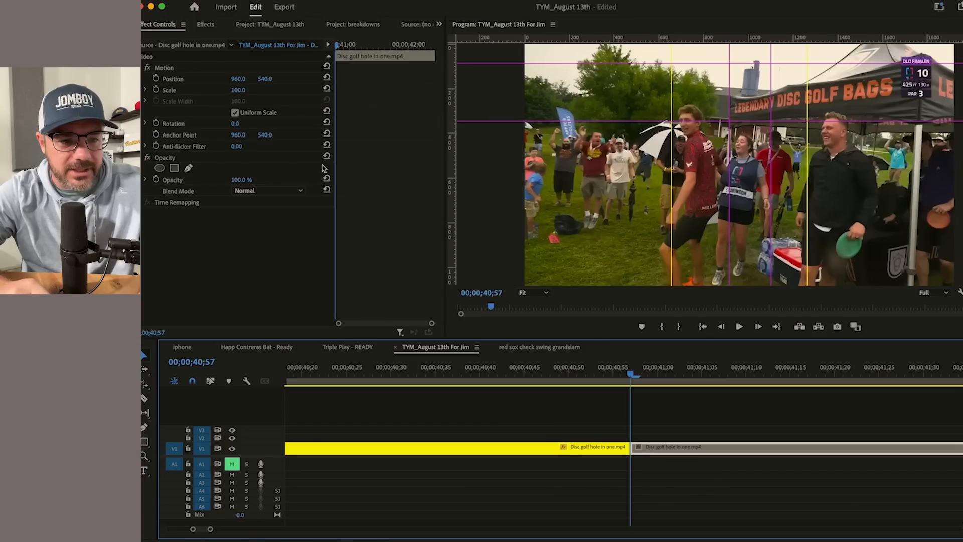
pyautogui.moveTo(241, 88); pyautogui.dragTo(271, 79)
pyautogui.click(659, 405)
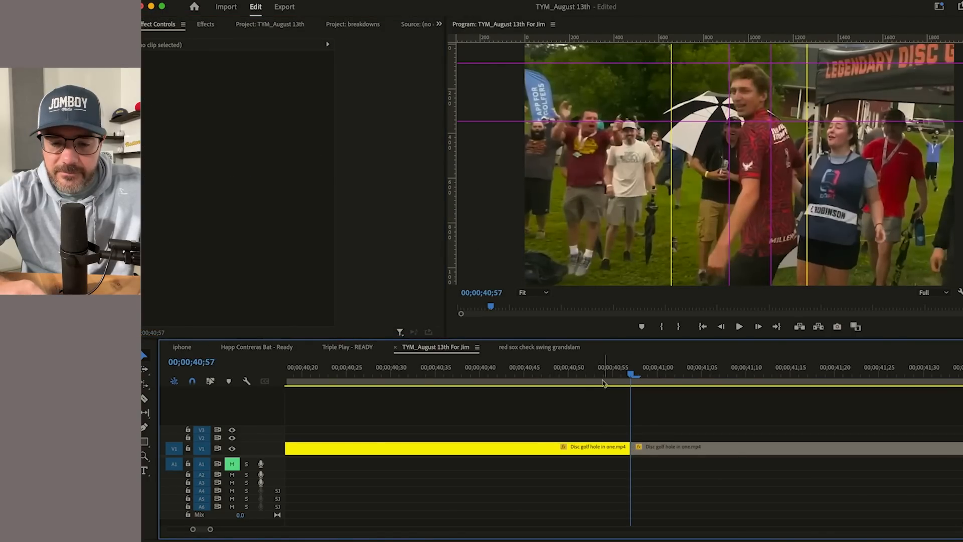
# Step: Compare the player's head position on the frames either side of the cut, 00;00;40;56 and 00;00;40;57
pyautogui.click(605, 378)
pyautogui.press('Down')
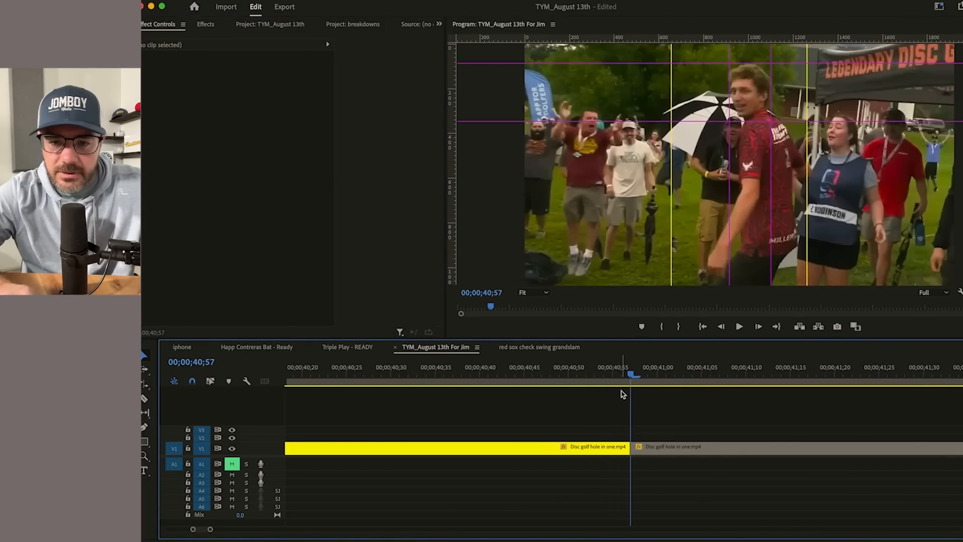
pyautogui.press('Left')
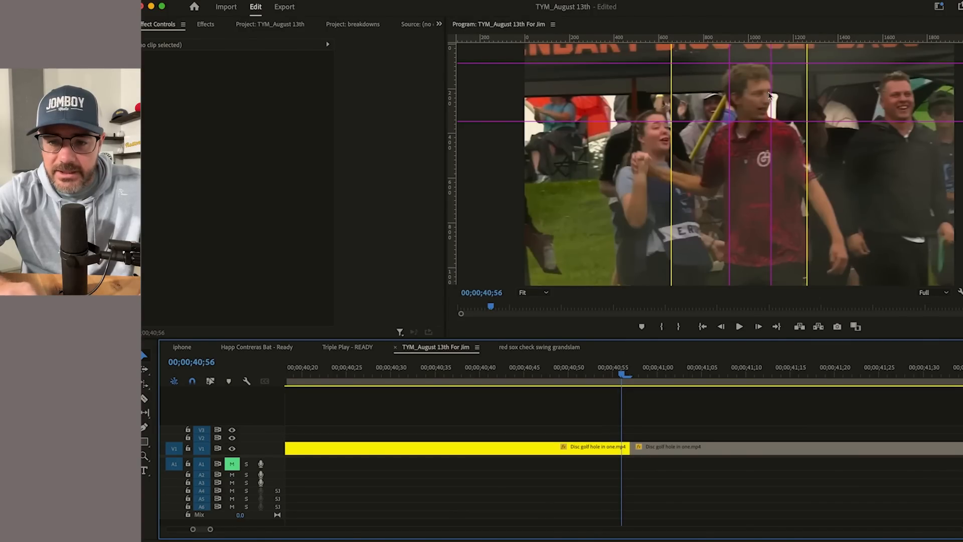
pyautogui.press('Right')
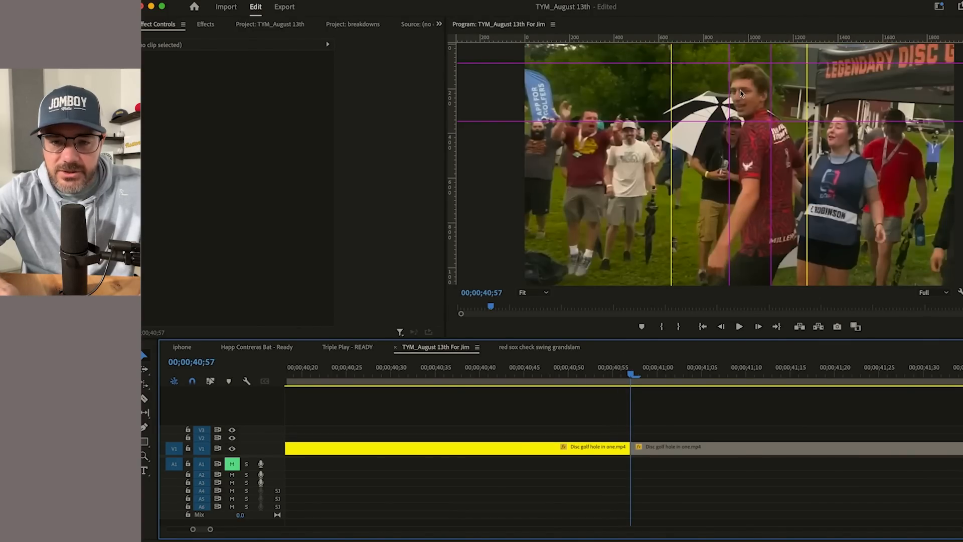
pyautogui.press('Left')
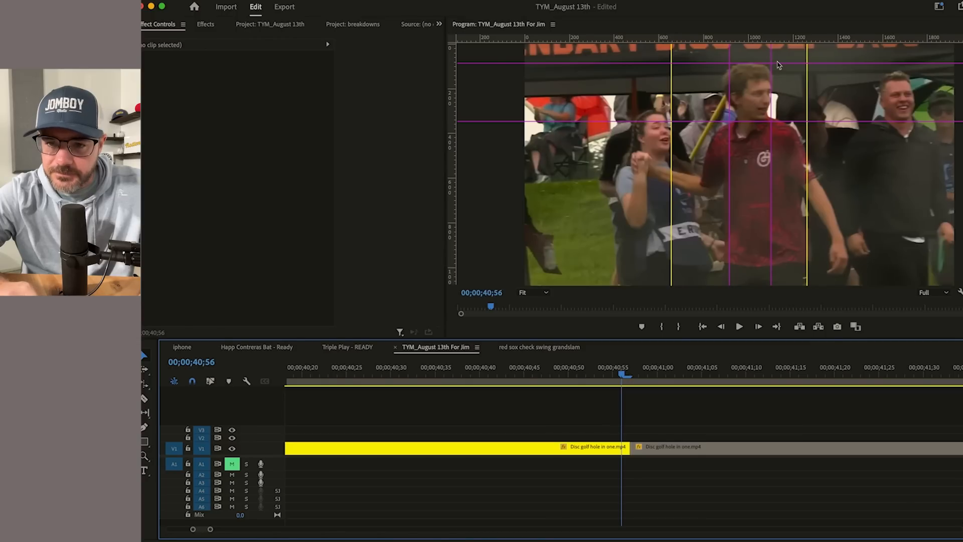
# Step: Move the upper horizontal guide down to the player's eye level and remove both magenta vertical guides
pyautogui.moveTo(777, 63); pyautogui.dragTo(776, 94)
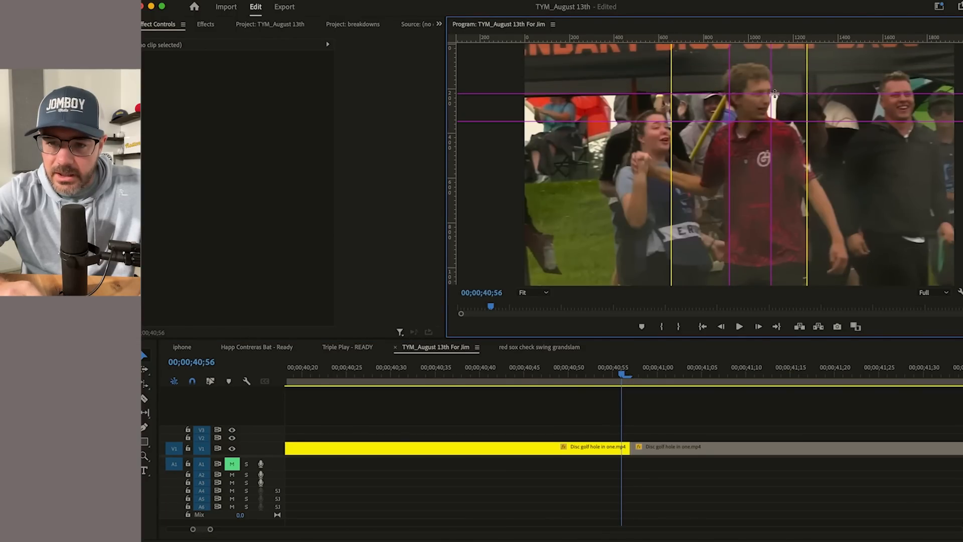
pyautogui.moveTo(730, 115); pyautogui.dragTo(344, 192)
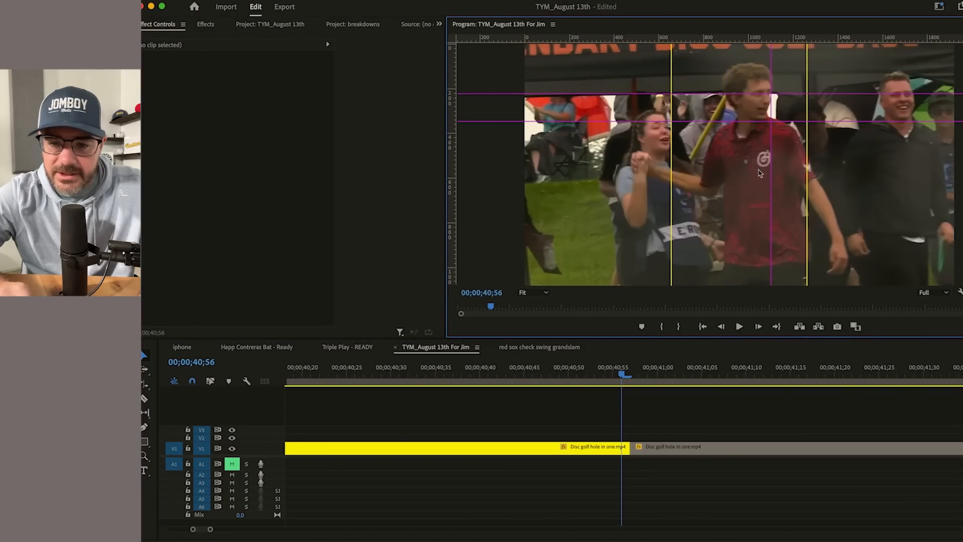
pyautogui.moveTo(771, 171); pyautogui.dragTo(410, 191)
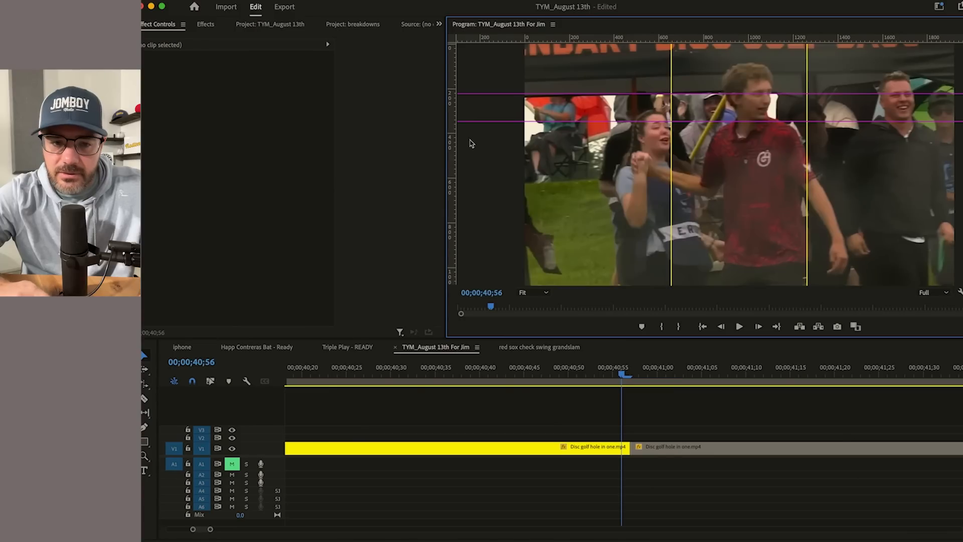
# Step: Remove the lower horizontal guide and place a vertical guide at the front of the player's face at 00;00;40;56
pyautogui.moveTo(618, 120); pyautogui.dragTo(344, 191)
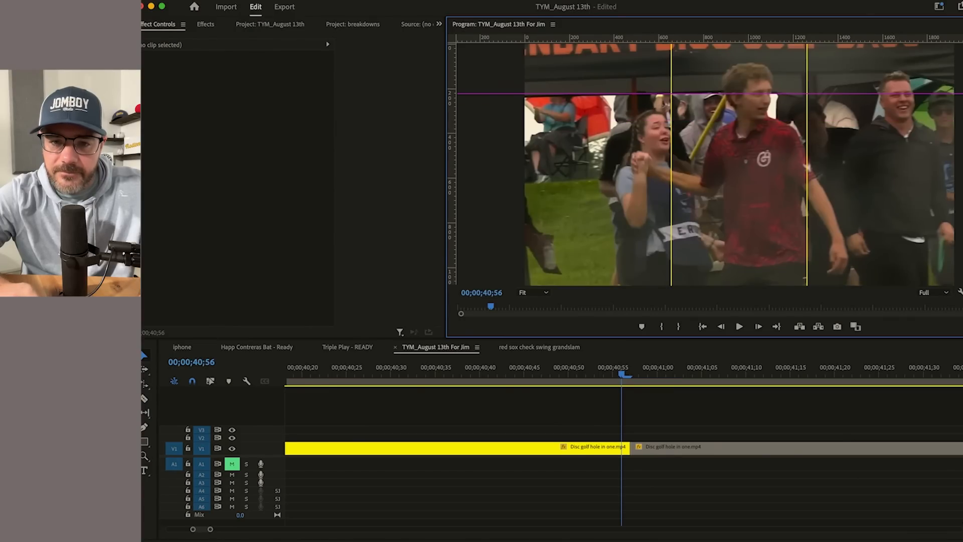
pyautogui.moveTo(455, 194); pyautogui.dragTo(771, 140)
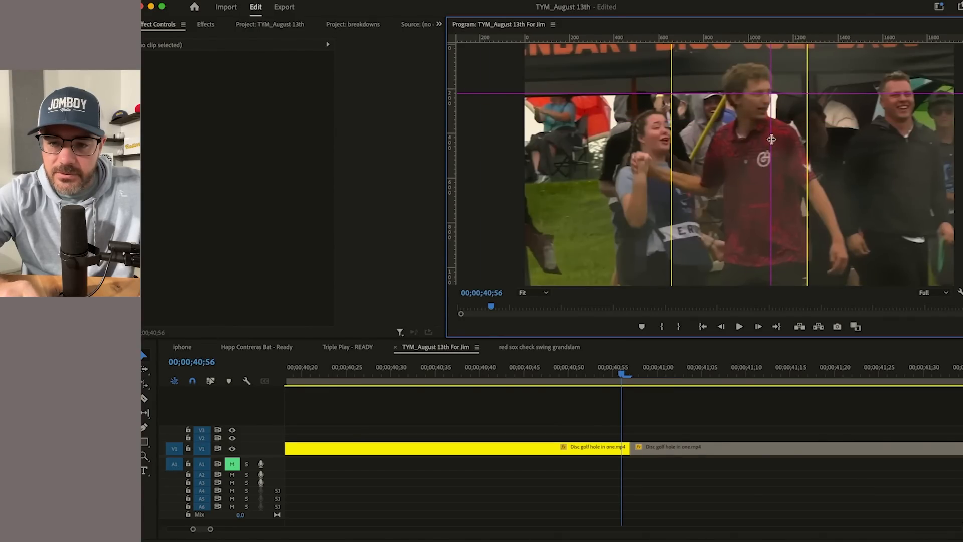
# Step: Set the second clip's position to 1528, 558 at 00;00;40;57, comparing the player's head across the cut
pyautogui.press('Right')
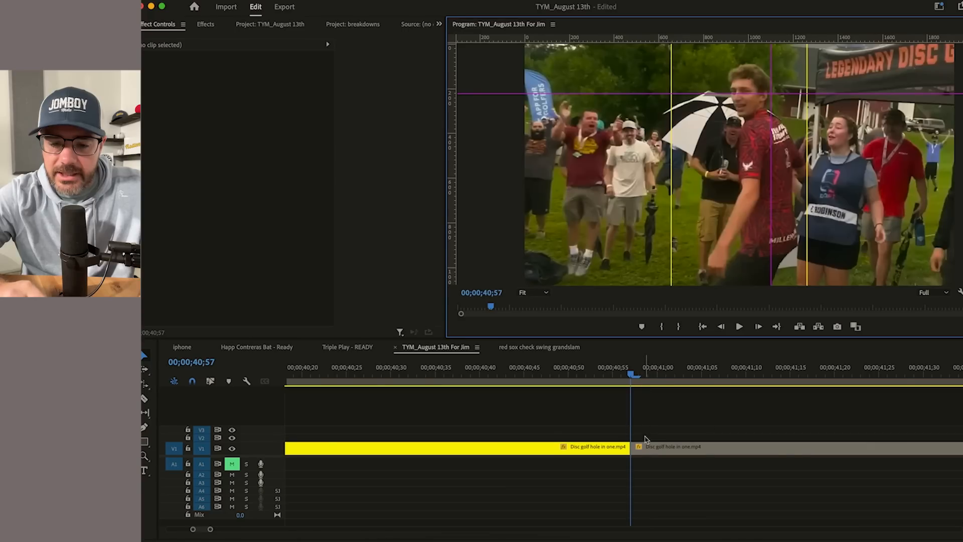
pyautogui.click(649, 450)
pyautogui.moveTo(246, 79); pyautogui.dragTo(334, 79)
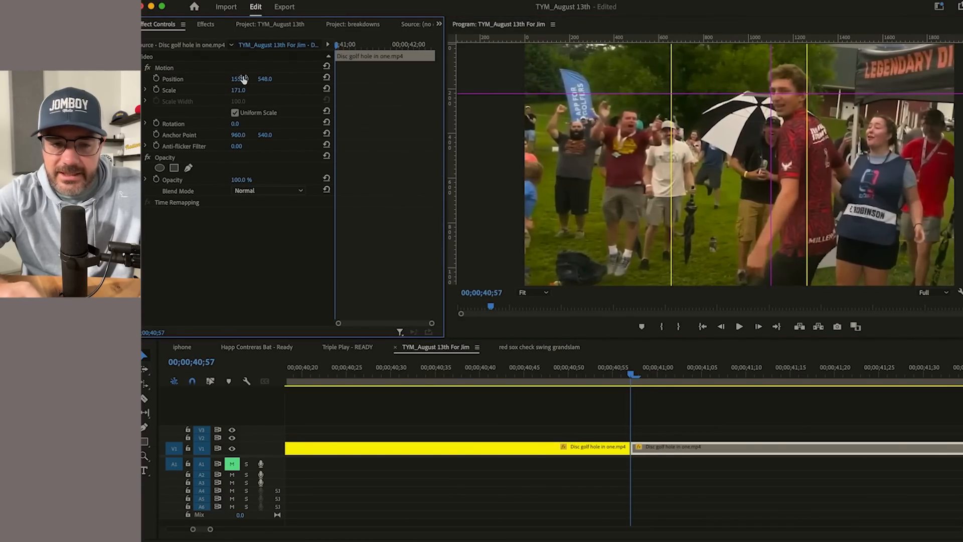
pyautogui.moveTo(263, 79); pyautogui.dragTo(267, 79)
pyautogui.press('Left')
pyautogui.press('Right')
pyautogui.press('Left')
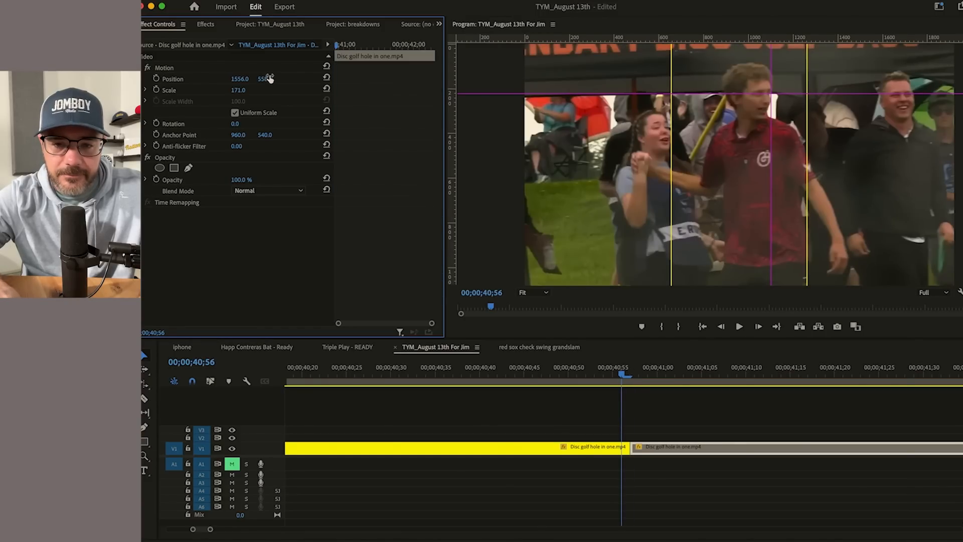
pyautogui.press('Right')
pyautogui.moveTo(250, 82); pyautogui.dragTo(237, 82)
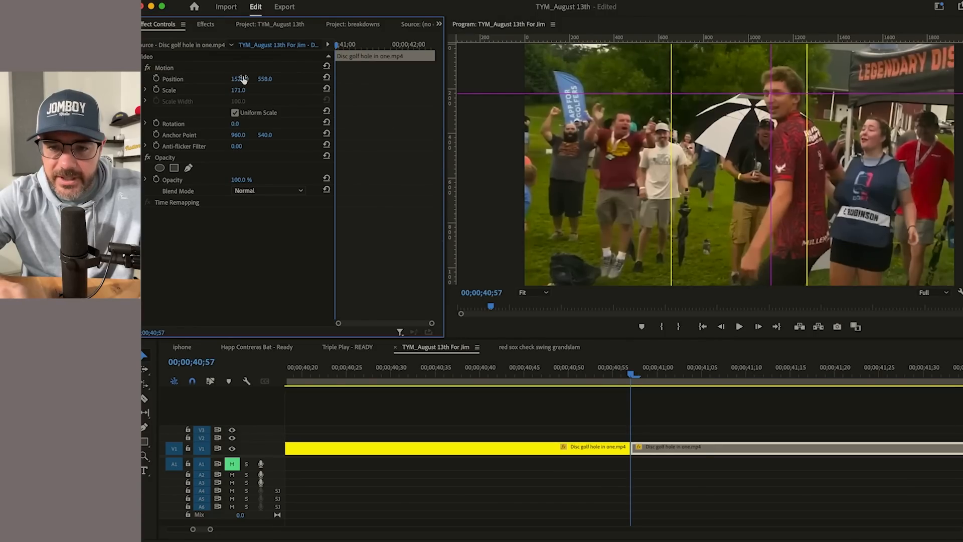
pyautogui.press('Left')
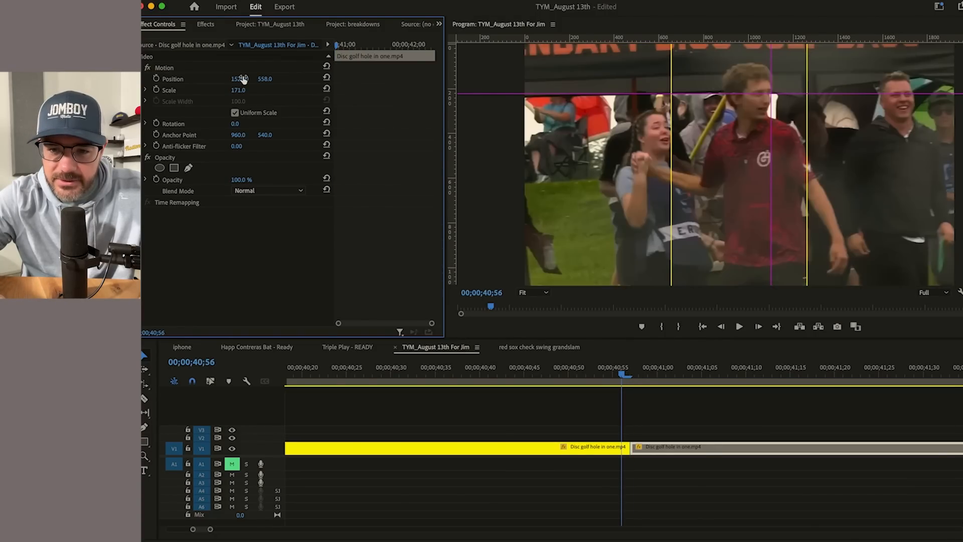
# Step: Nudge the first clip's position to 1212, 474 on its last frame and clear all guides
pyautogui.click(541, 448)
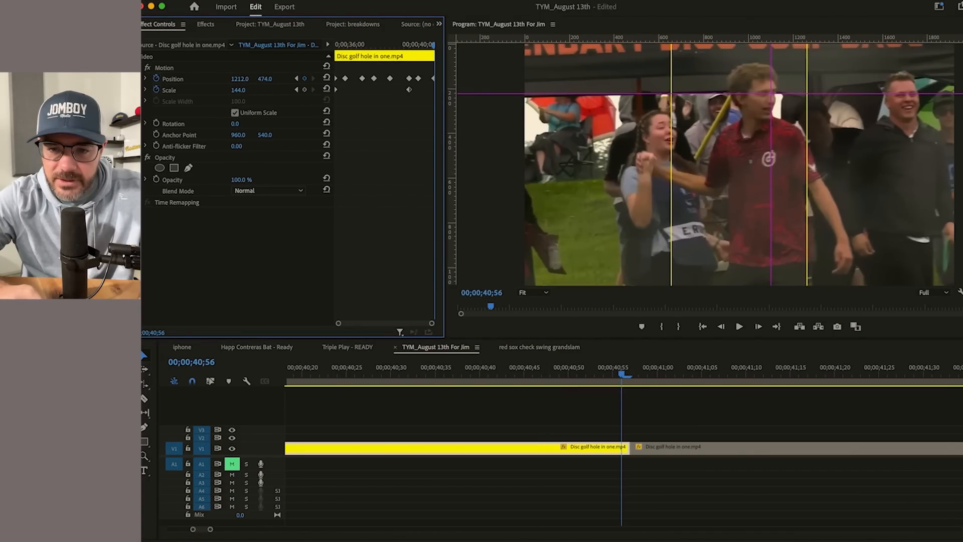
pyautogui.click(653, 425)
pyautogui.press('-')
pyautogui.click(492, 230)
pyautogui.click(424, 1)
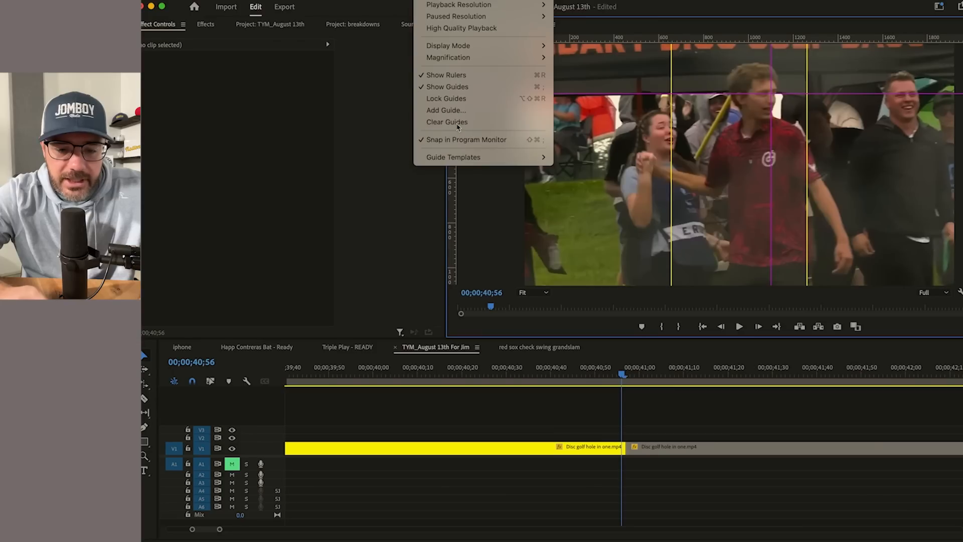
pyautogui.click(456, 125)
# Step: Play back and scrub the cut between the two angles to check how the player's position matches
pyautogui.click(586, 421)
pyautogui.press('-')
pyautogui.press('-')
pyautogui.press('space')
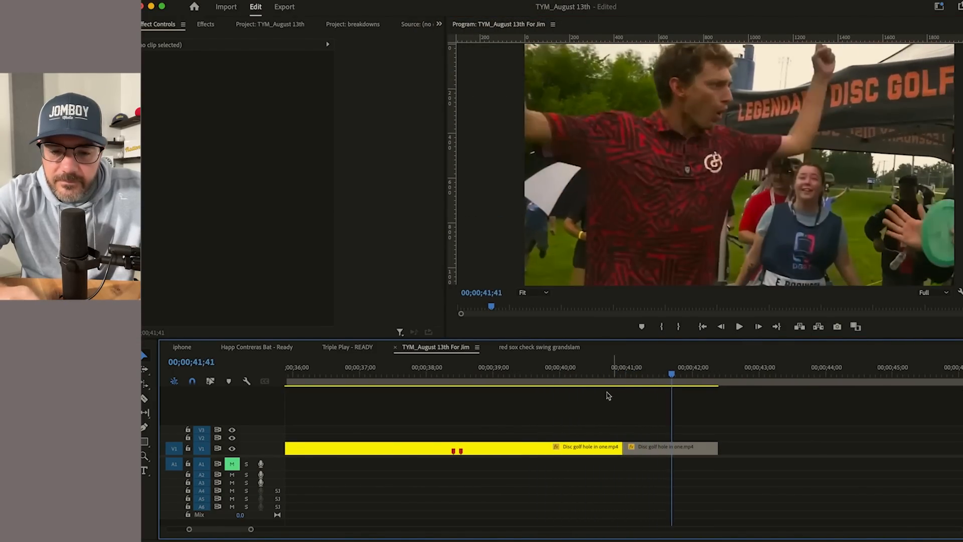
pyautogui.click(587, 381)
pyautogui.moveTo(588, 383); pyautogui.dragTo(617, 383)
# Step: Extend the second clip's start a few frames earlier and close the gap before it, replaying the cut from 00;00;40;29
pyautogui.moveTo(646, 457); pyautogui.dragTo(658, 456)
pyautogui.press('=')
pyautogui.press('Down')
pyautogui.moveTo(656, 455); pyautogui.dragTo(650, 454)
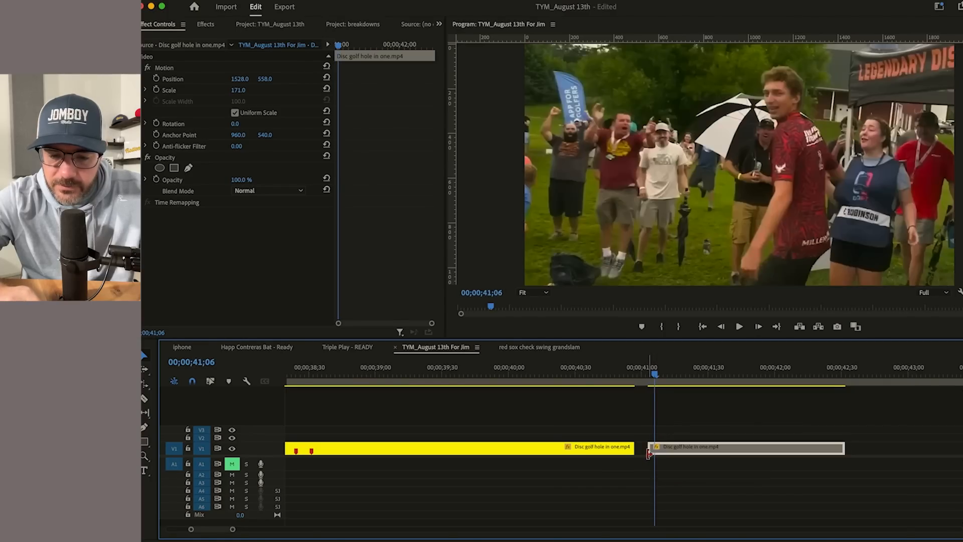
pyautogui.click(644, 454)
pyautogui.press('Delete')
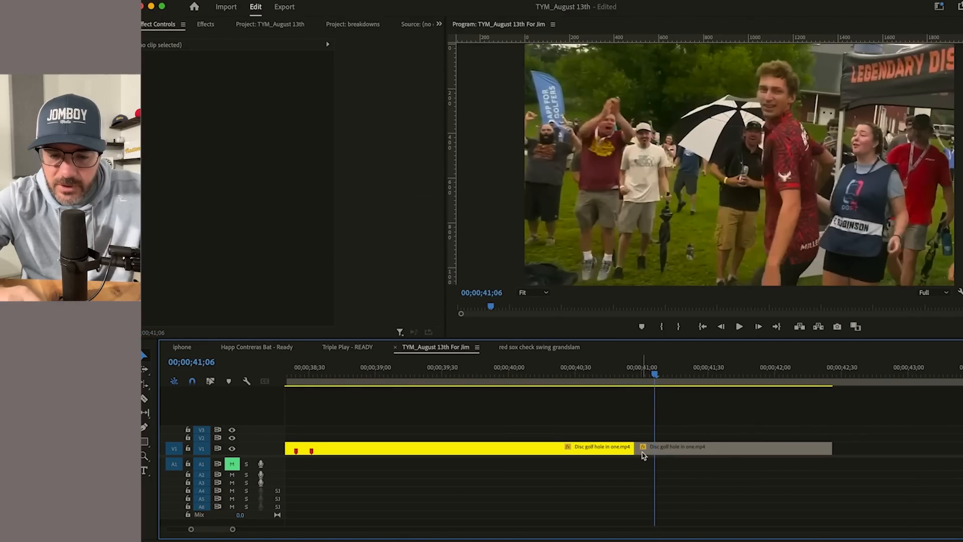
pyautogui.moveTo(614, 383); pyautogui.dragTo(573, 397)
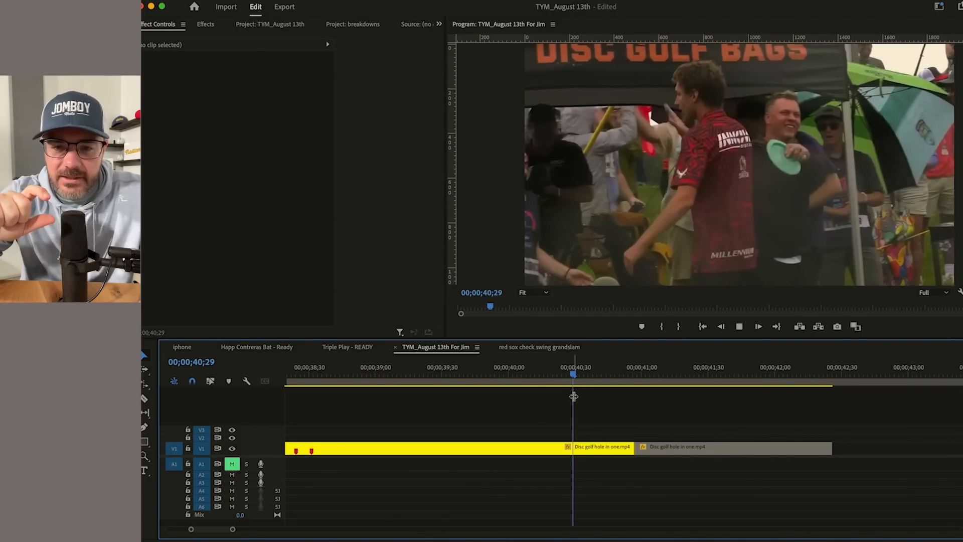
pyautogui.press('space')
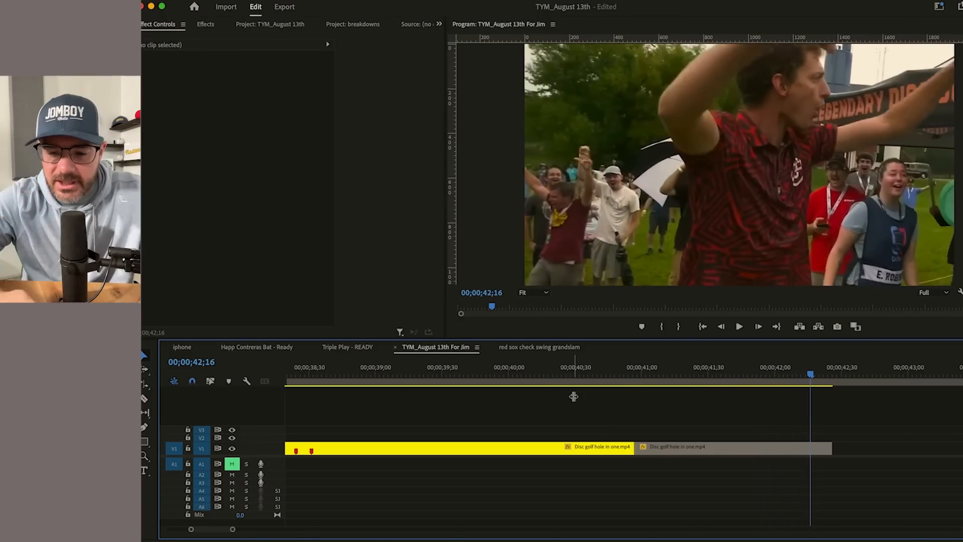
# Step: Enable position and scale keyframing on the second clip at its first frame, 00;00;40;57
pyautogui.click(739, 449)
pyautogui.press('Up')
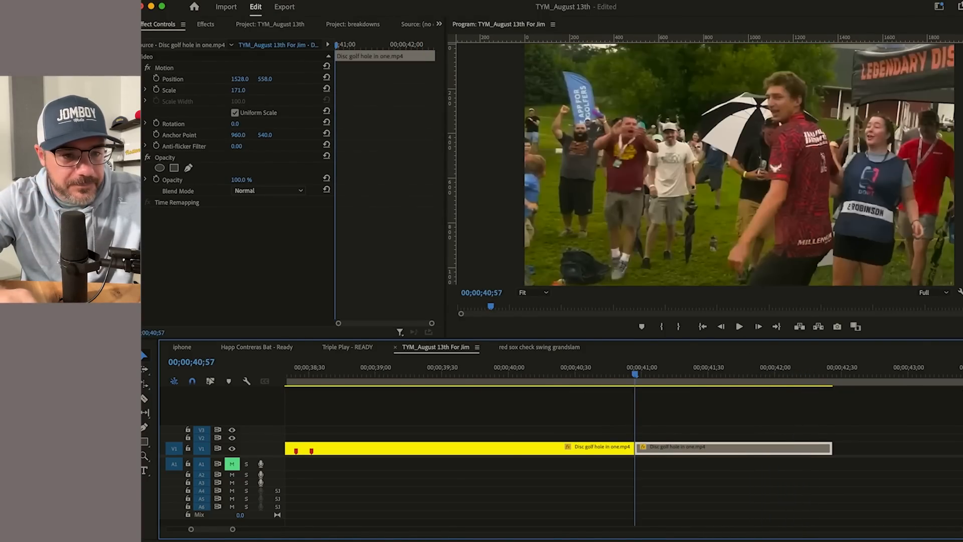
pyautogui.click(156, 78)
pyautogui.click(156, 91)
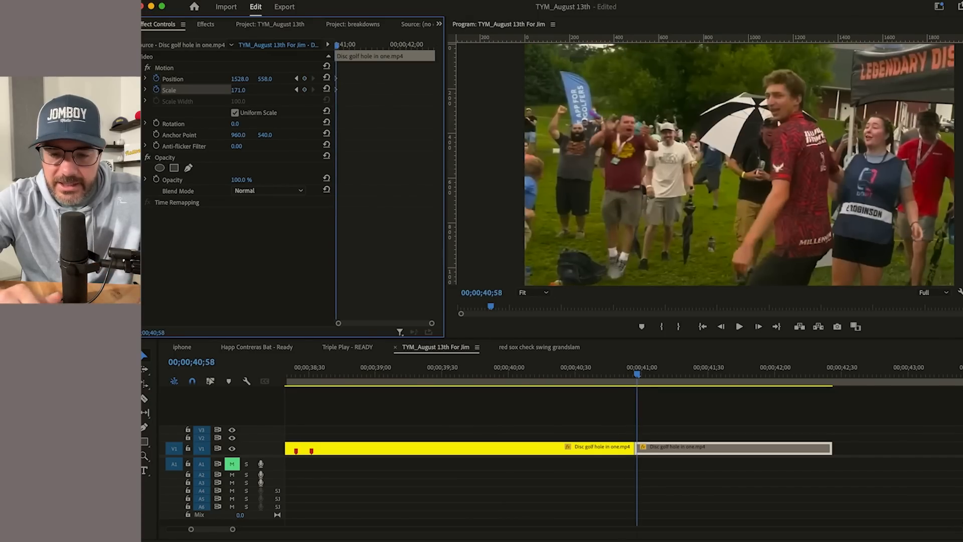
# Step: Keyframe the second clip down to scale 122 midway through, and to position 1170, 645 at 00;00;42;07, keeping the player framed
pyautogui.click(641, 374)
pyautogui.moveTo(643, 376); pyautogui.dragTo(733, 375)
pyautogui.moveTo(240, 89)
pyautogui.mouseDown()
pyautogui.moveTo(227, 90)
pyautogui.moveTo(232, 79)
pyautogui.moveTo(254, 79)
pyautogui.moveTo(241, 79)
pyautogui.mouseUp()
pyautogui.moveTo(734, 372); pyautogui.dragTo(791, 372)
pyautogui.moveTo(265, 78)
pyautogui.mouseDown()
pyautogui.moveTo(277, 79)
pyautogui.moveTo(265, 79)
pyautogui.mouseUp()
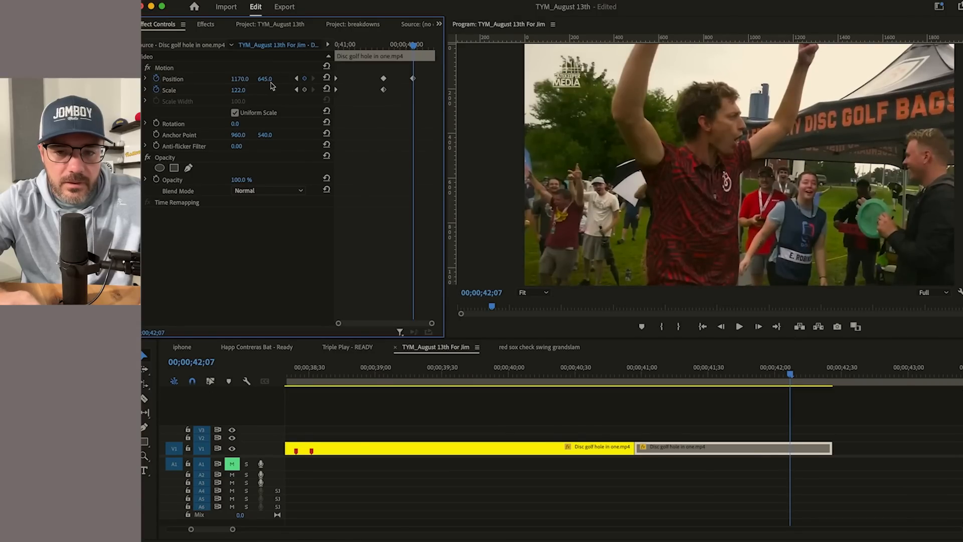
# Step: Review the keyframed second clip and the cut leading into it
pyautogui.click(703, 374)
pyautogui.moveTo(705, 377); pyautogui.dragTo(576, 407)
pyautogui.press('-')
pyautogui.press('-')
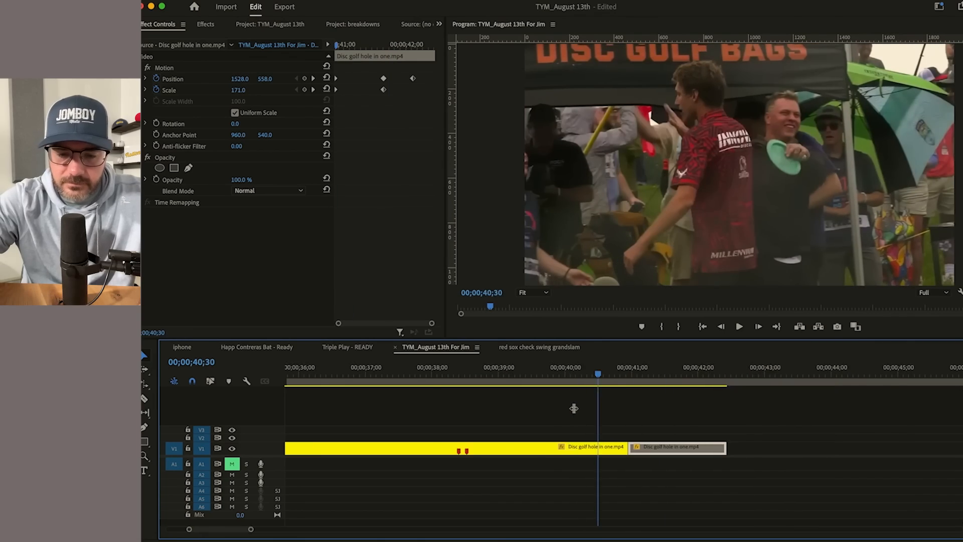
pyautogui.moveTo(458, 376); pyautogui.dragTo(535, 370)
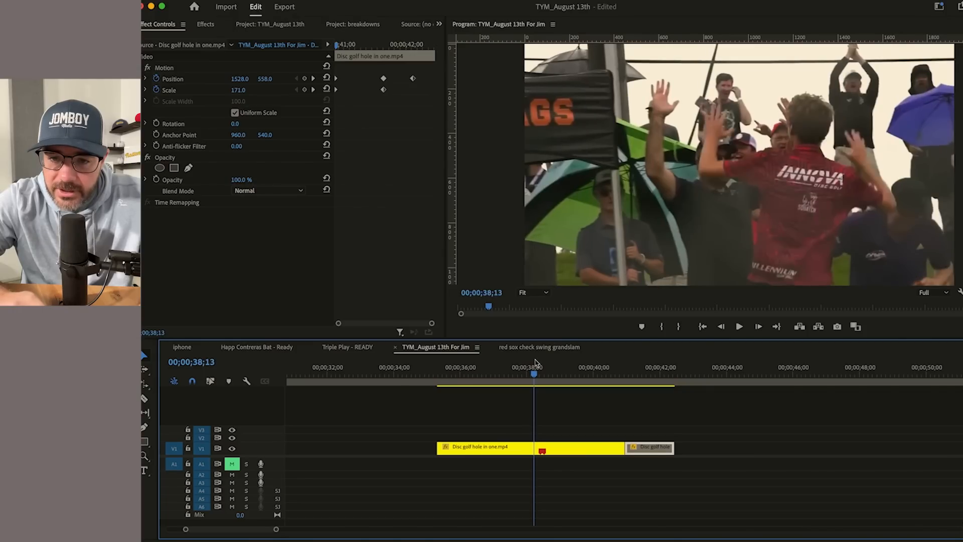
pyautogui.click(536, 448)
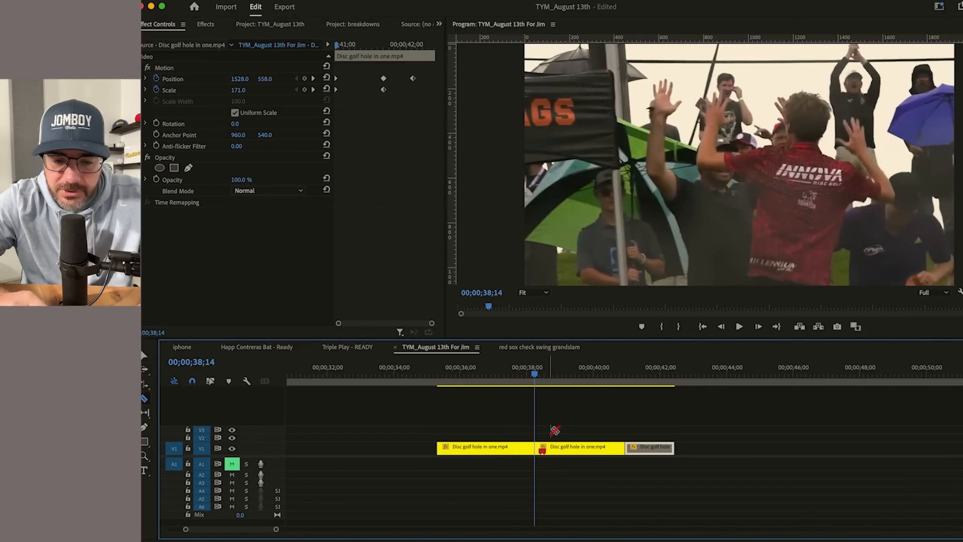
pyautogui.click(539, 376)
pyautogui.moveTo(541, 378); pyautogui.dragTo(557, 378)
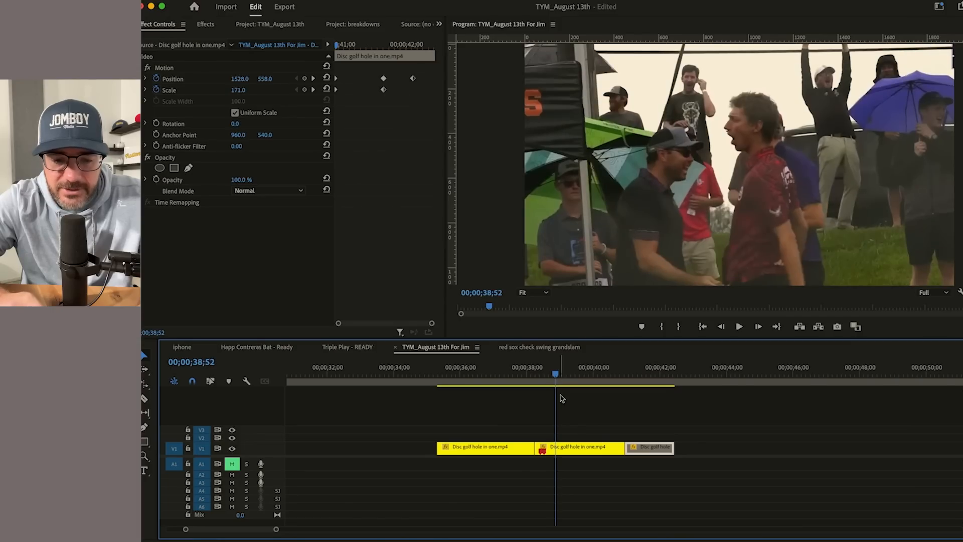
pyautogui.click(556, 448)
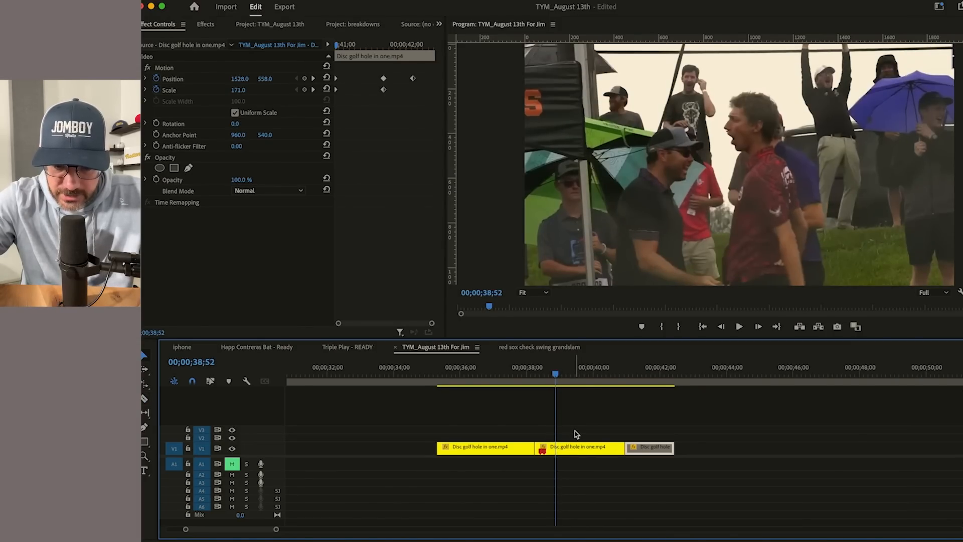
# Step: Split the first clip at 00;00;38;05 and 00;00;38;51 to isolate the moment with the raised hands
pyautogui.press('=')
pyautogui.moveTo(500, 382); pyautogui.dragTo(518, 381)
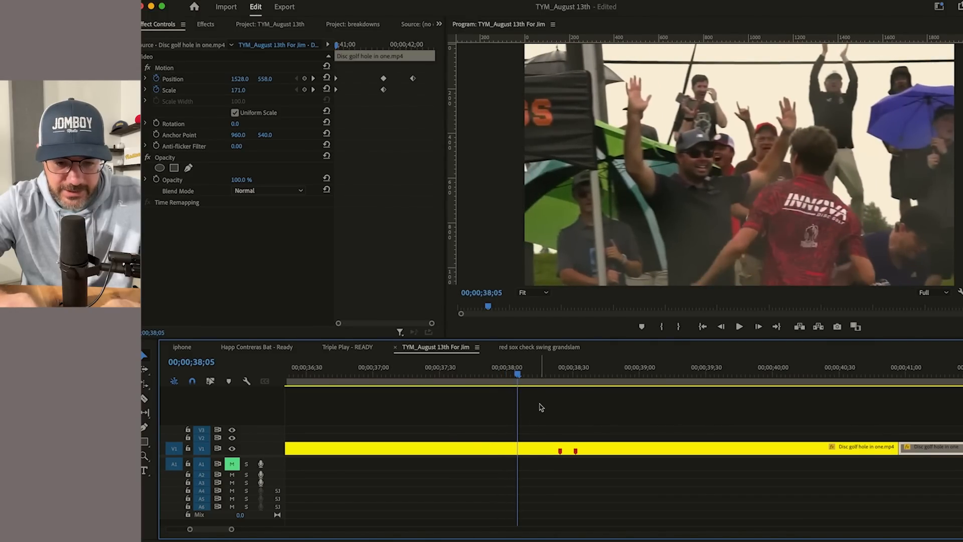
pyautogui.press('c')
pyautogui.click(517, 448)
pyautogui.press('v')
pyautogui.moveTo(519, 375); pyautogui.dragTo(621, 360)
pyautogui.press('c')
pyautogui.click(621, 446)
pyautogui.press('v')
# Step: Shift all clips after the 00;00;38;51 split about two seconds later, leaving a gap behind the short segment
pyautogui.press('-')
pyautogui.press('a')
pyautogui.click(634, 448)
pyautogui.press('Delete')
pyautogui.press('v')
# Step: Add position and scale keyframes on the short segment's last frame, 00;00;38;50, and its first frame, 00;00;38;05
pyautogui.click(608, 451)
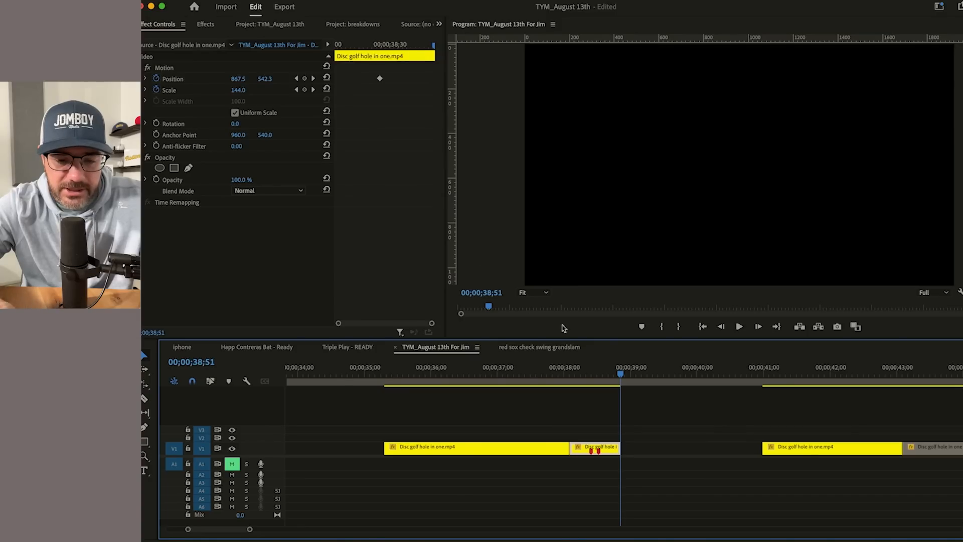
pyautogui.press('Left')
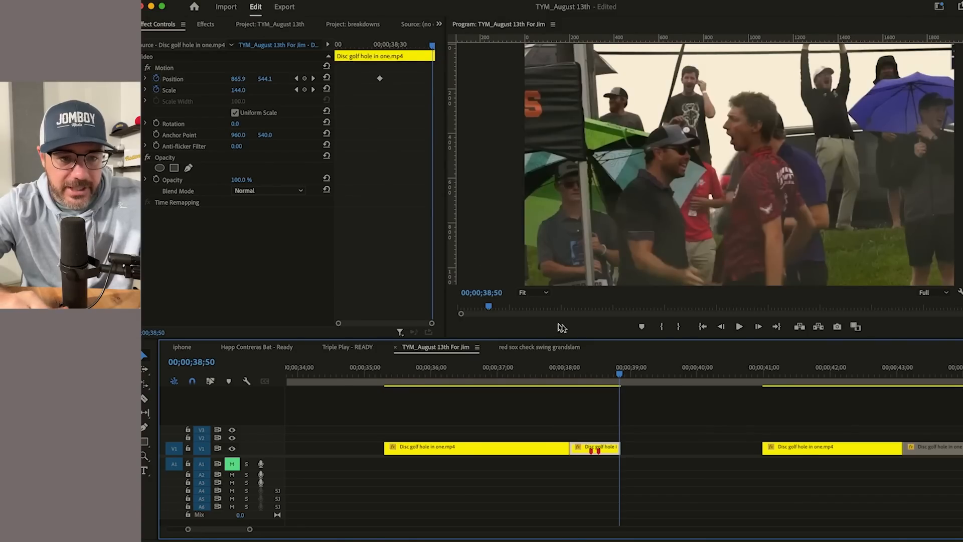
pyautogui.click(304, 79)
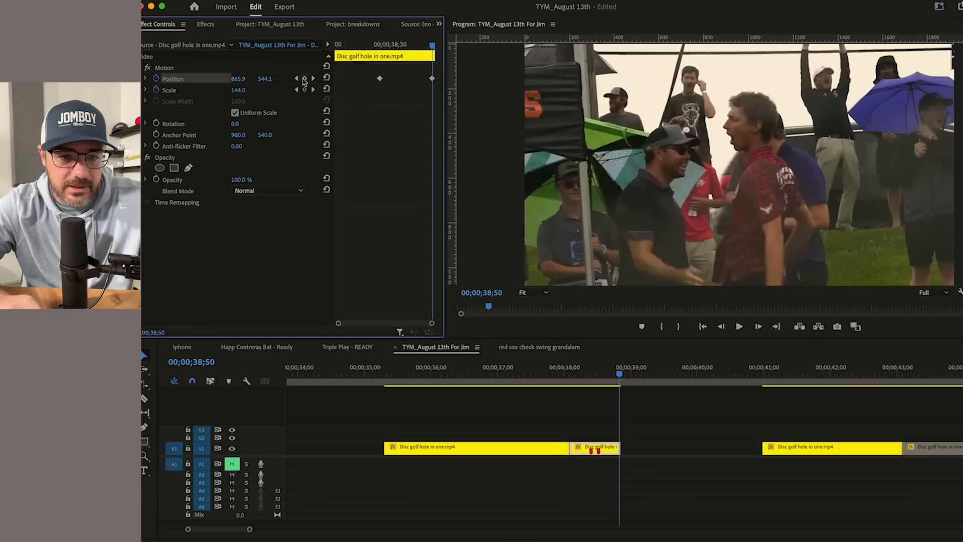
pyautogui.click(304, 91)
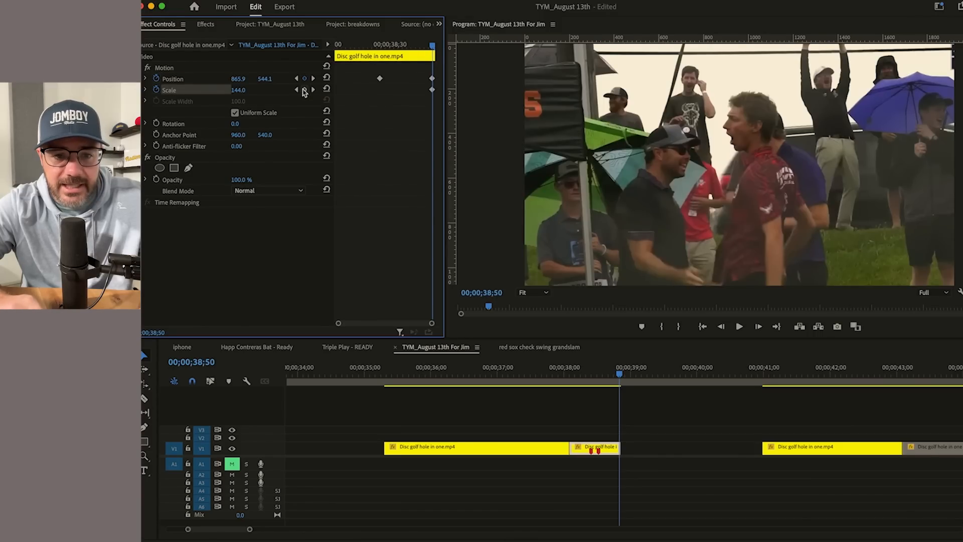
pyautogui.click(570, 378)
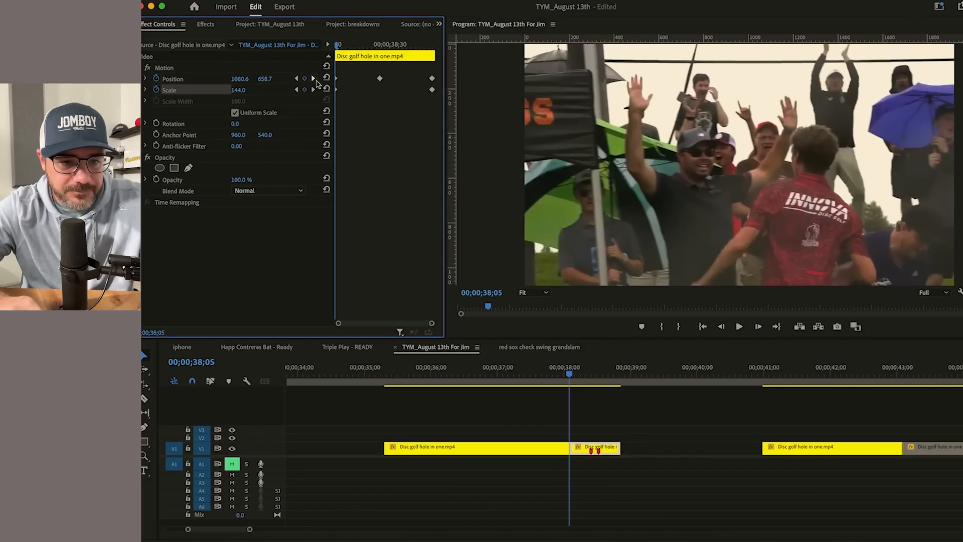
# Step: Replace the short segment's keyframe at 00;00;38;26 with scale 369 and position 972.4, 1444.5, framing the background spectator
pyautogui.click(313, 79)
pyautogui.click(380, 79)
pyautogui.press('Delete')
pyautogui.moveTo(243, 94); pyautogui.dragTo(673, 79)
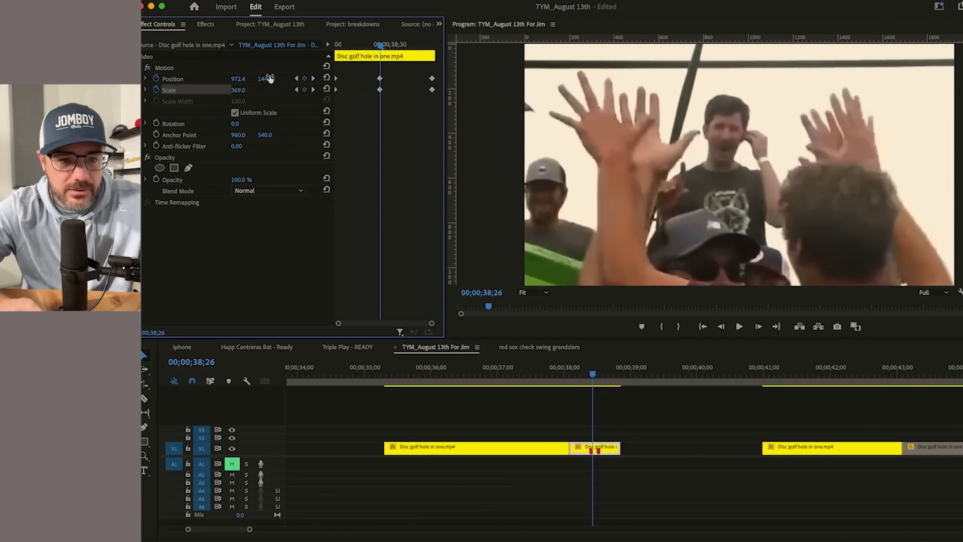
# Step: Move the zoomed-in position and scale keyframes earlier to 00;00;38;18
pyautogui.moveTo(578, 381); pyautogui.dragTo(586, 380)
pyautogui.click(390, 70)
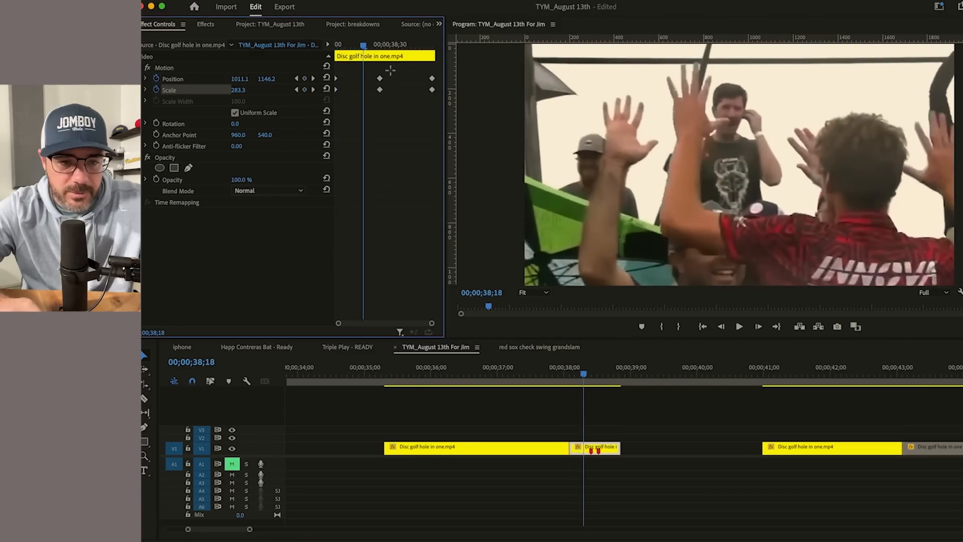
pyautogui.moveTo(380, 84); pyautogui.dragTo(365, 84)
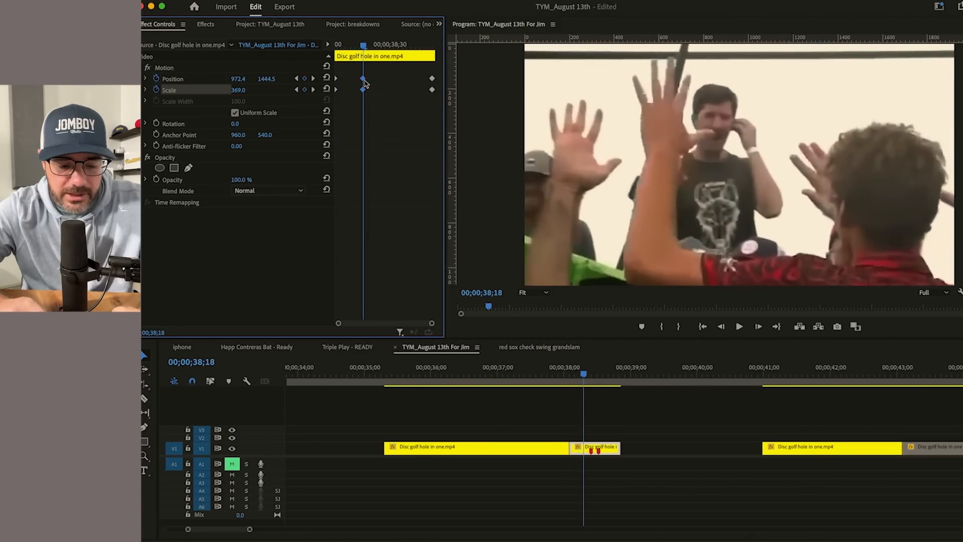
# Step: Duplicate the zoomed-in keyframes at 00;00;38;34 and adjust the horizontal position to keep the spectator framed
pyautogui.moveTo(364, 46); pyautogui.dragTo(400, 49)
pyautogui.hotkey('ctrl', 'v')
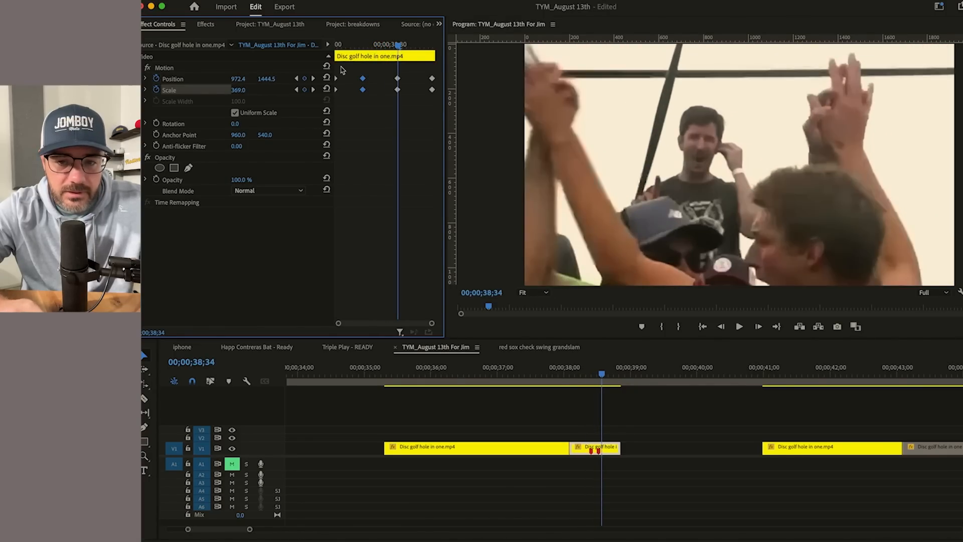
pyautogui.moveTo(243, 79)
pyautogui.mouseDown()
pyautogui.moveTo(340, 78)
pyautogui.moveTo(231, 90)
pyautogui.moveTo(304, 79)
pyautogui.moveTo(232, 78)
pyautogui.mouseUp()
# Step: Scrub and play back the short segment to check the zoom in and out on the spectator
pyautogui.click(611, 376)
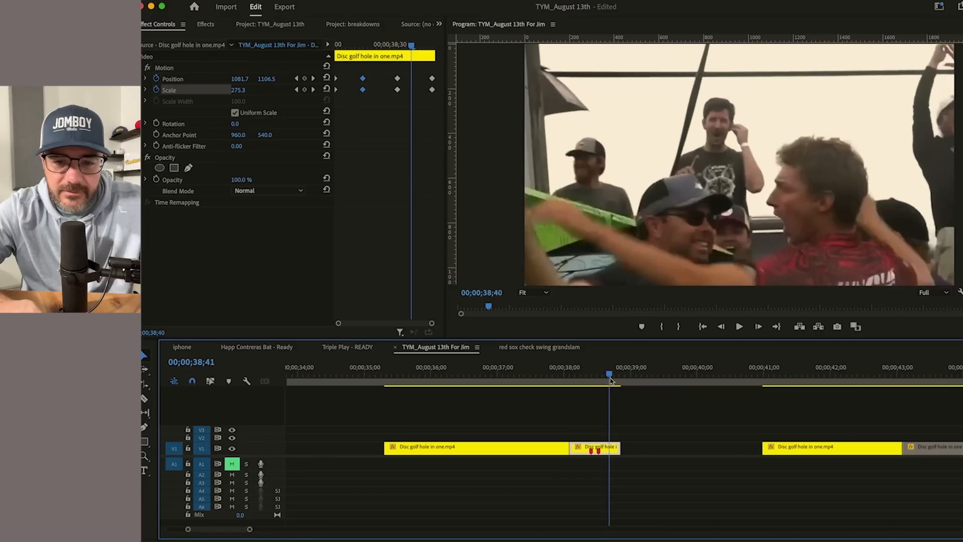
pyautogui.moveTo(577, 375)
pyautogui.mouseDown()
pyautogui.moveTo(568, 376)
pyautogui.moveTo(580, 377)
pyautogui.mouseUp()
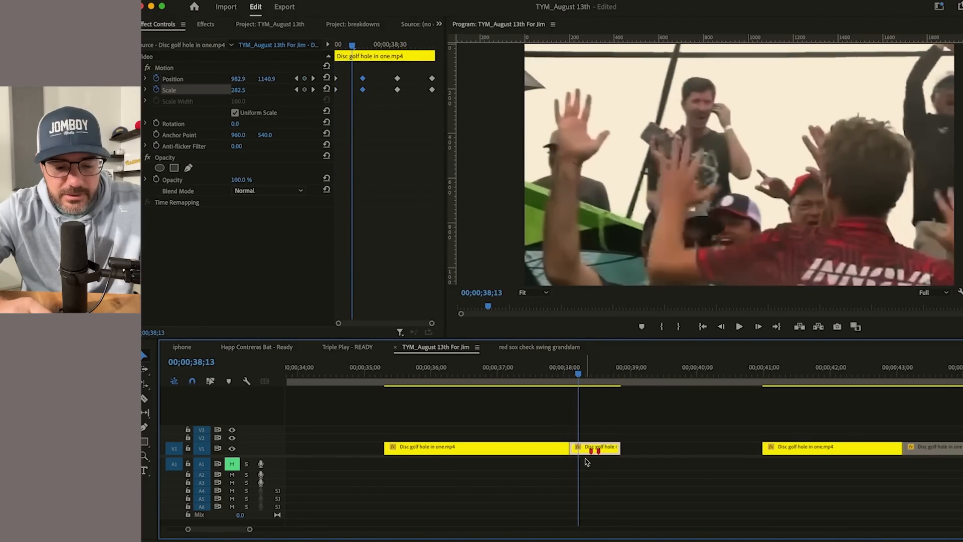
pyautogui.press('space')
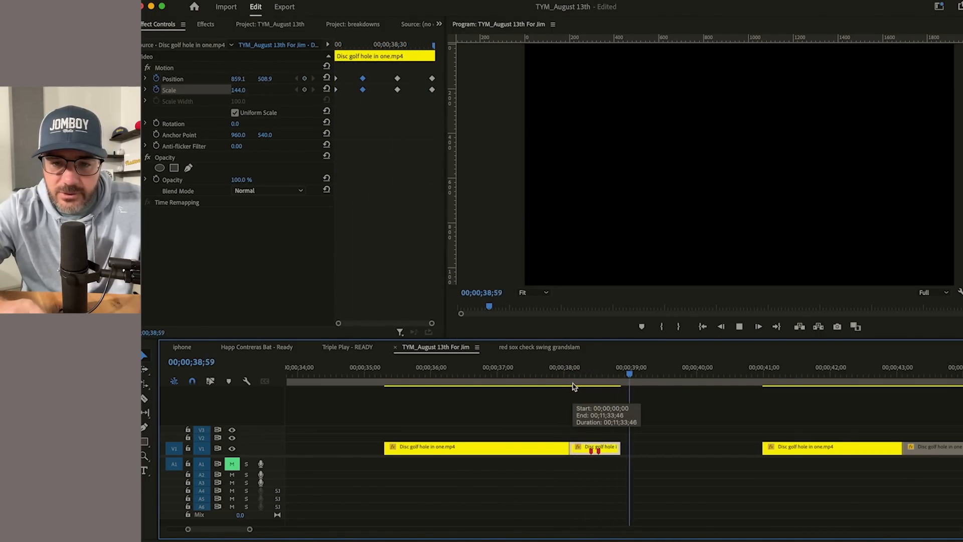
# Step: Slow the short spectator segment to 30% speed and close the gap between it and the following clip
pyautogui.press('super+r')
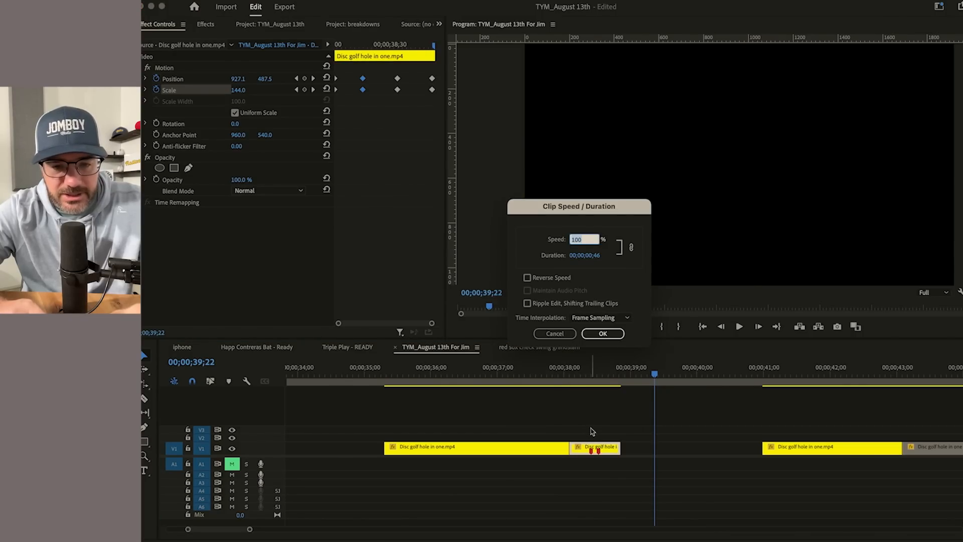
pyautogui.write('30')
pyautogui.press('Return')
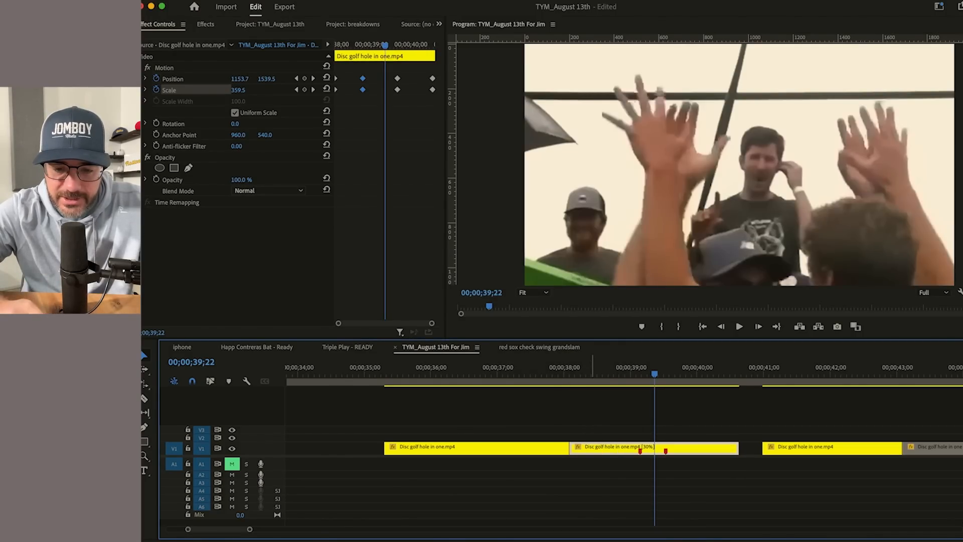
pyautogui.click(748, 454)
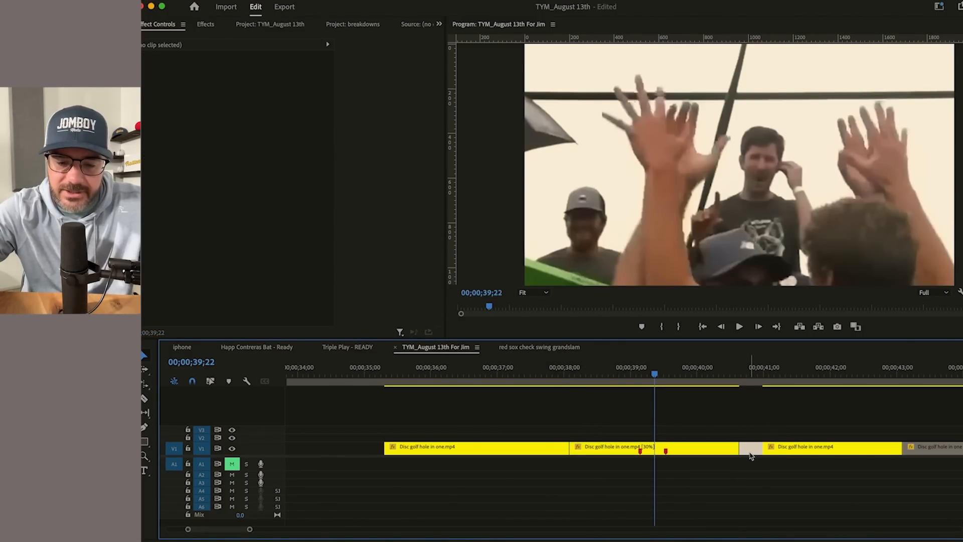
pyautogui.press('Delete')
# Step: Split the slowed spectator segment at 00;00;38;54 and 00;00;39;51, and shift everything after the second cut to leave a gap
pyautogui.click(582, 380)
pyautogui.press('space')
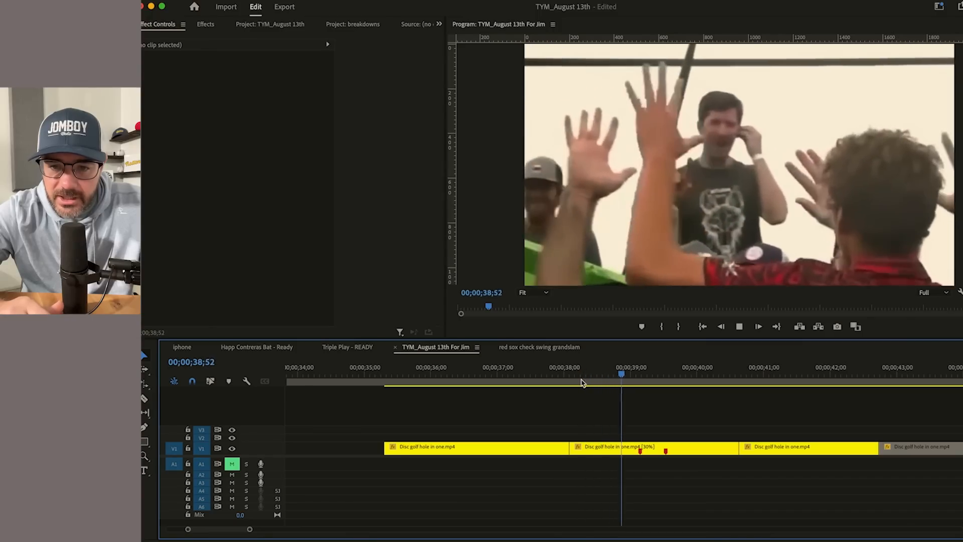
pyautogui.press('space')
pyautogui.moveTo(592, 379); pyautogui.dragTo(643, 375)
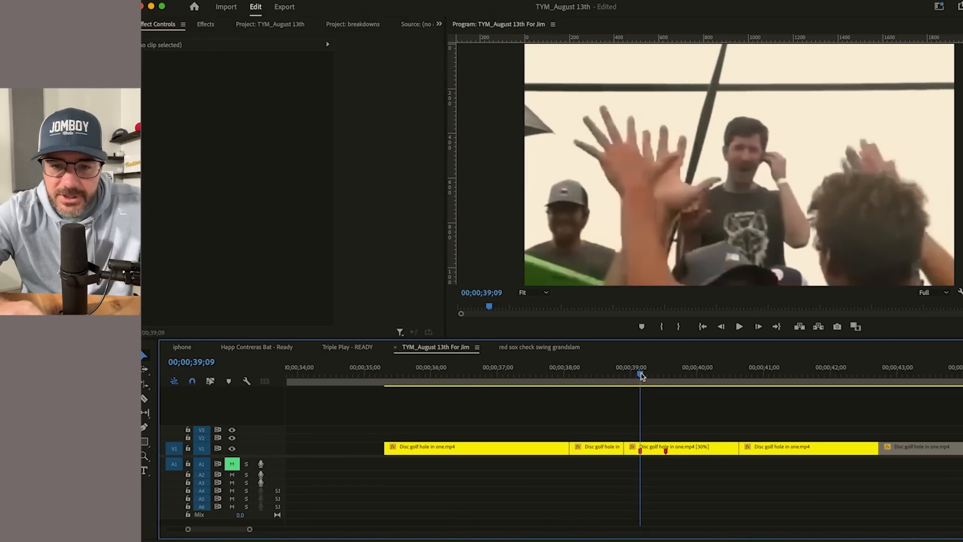
pyautogui.moveTo(642, 375); pyautogui.dragTo(689, 356)
pyautogui.press('a')
pyautogui.moveTo(699, 447); pyautogui.dragTo(828, 447)
# Step: Slow the middle spectator piece to 15% speed, then rate-stretch it to 9.88% so it fills the gap before the next clip
pyautogui.press('v')
pyautogui.click(671, 449)
pyautogui.press('super+r')
pyautogui.write('15')
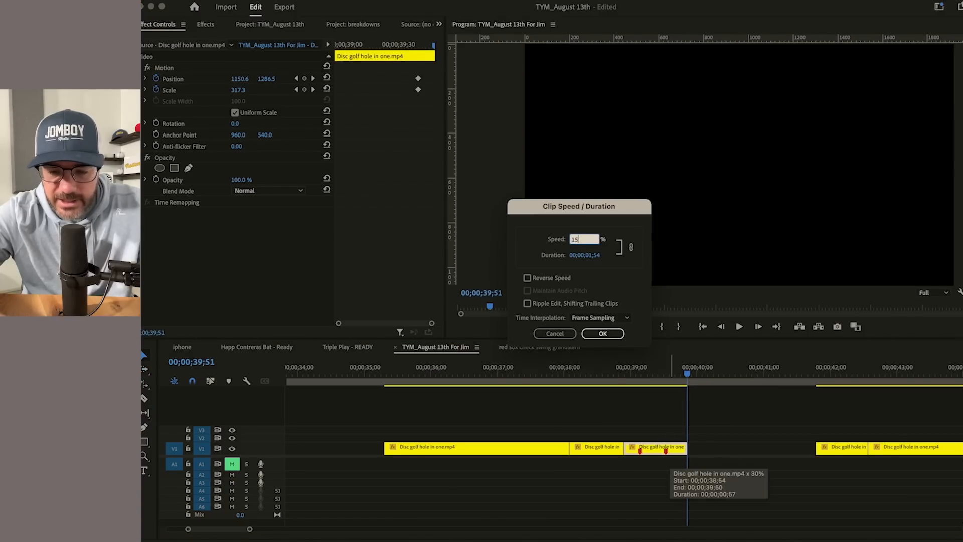
pyautogui.press('Return')
pyautogui.press('space')
pyautogui.moveTo(750, 449); pyautogui.dragTo(816, 449)
pyautogui.press('v')
# Step: Play back the slowed spectator zoom and the clips after it to check the speed changes and the cut
pyautogui.click(614, 377)
pyautogui.press('space')
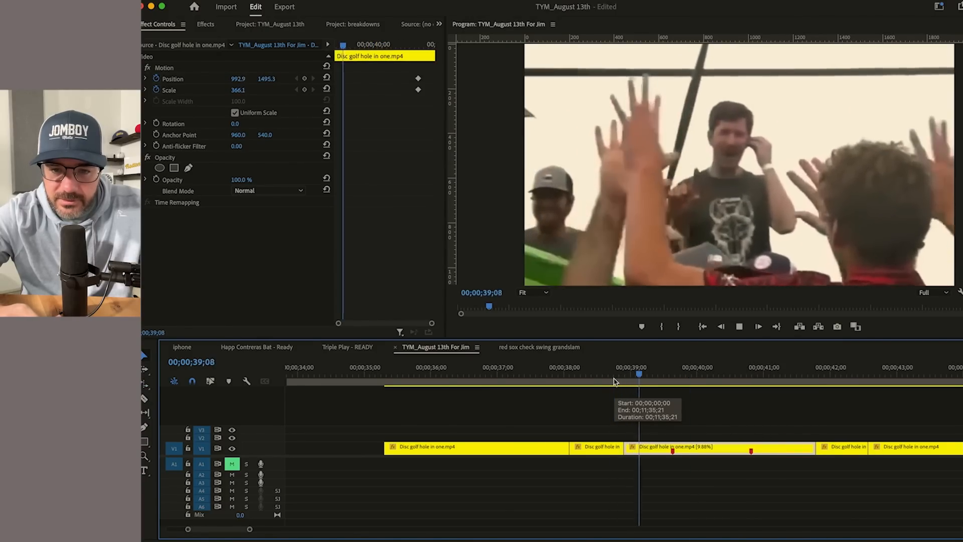
pyautogui.press('space')
pyautogui.click(660, 375)
pyautogui.press('space')
pyautogui.click(585, 380)
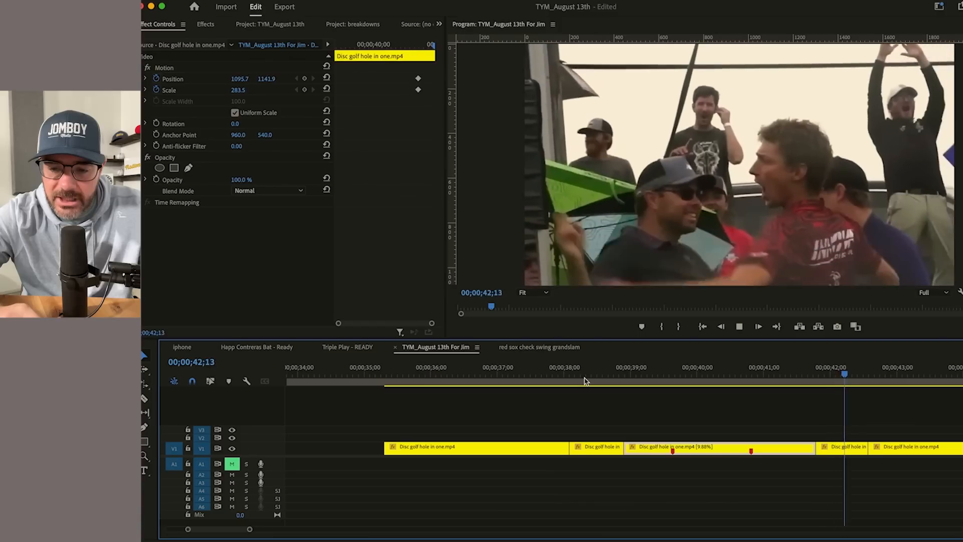
pyautogui.press('space')
pyautogui.press('-')
pyautogui.press('-')
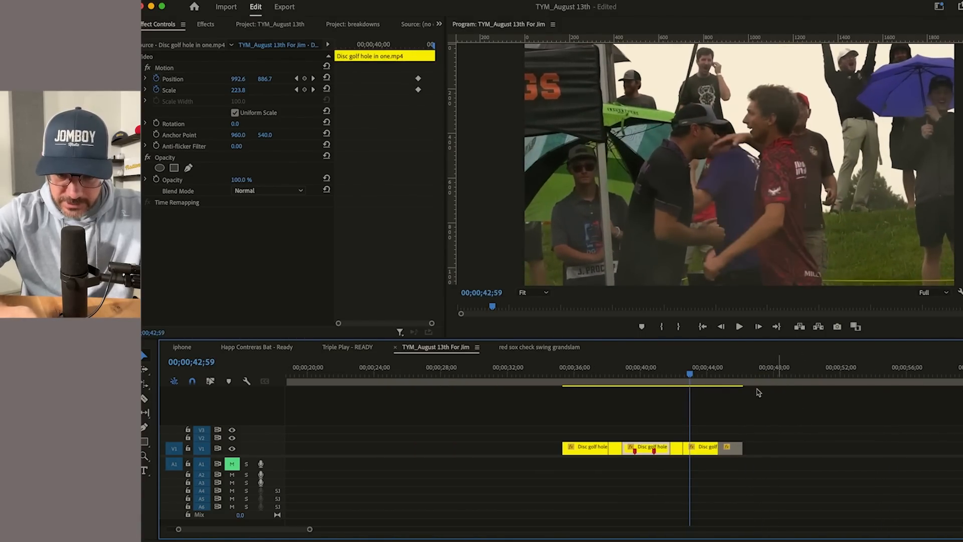
pyautogui.press('space')
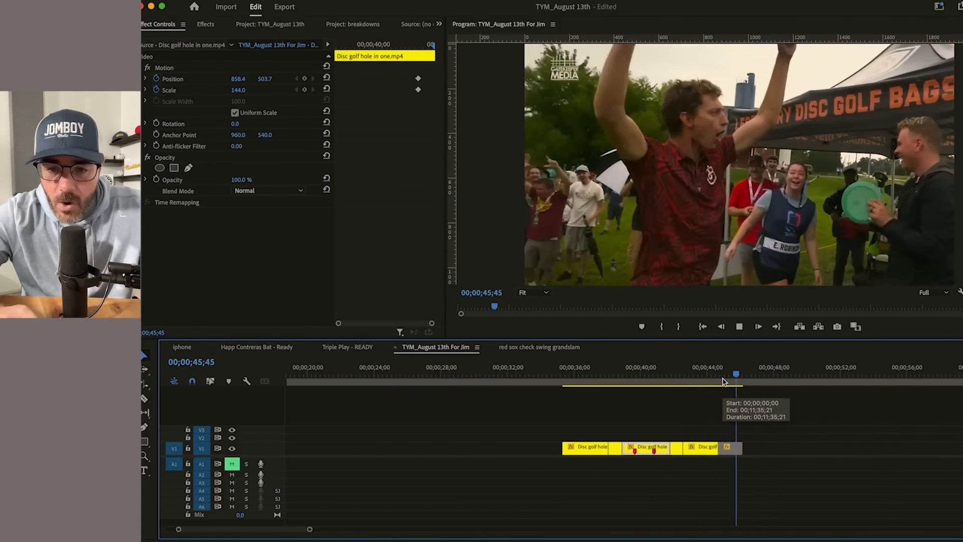
pyautogui.press('space')
# Step: Close the empty gap between the opening throw clip and the edited celebration clips
pyautogui.press('-')
pyautogui.press('-')
pyautogui.click(370, 449)
pyautogui.press('Delete')
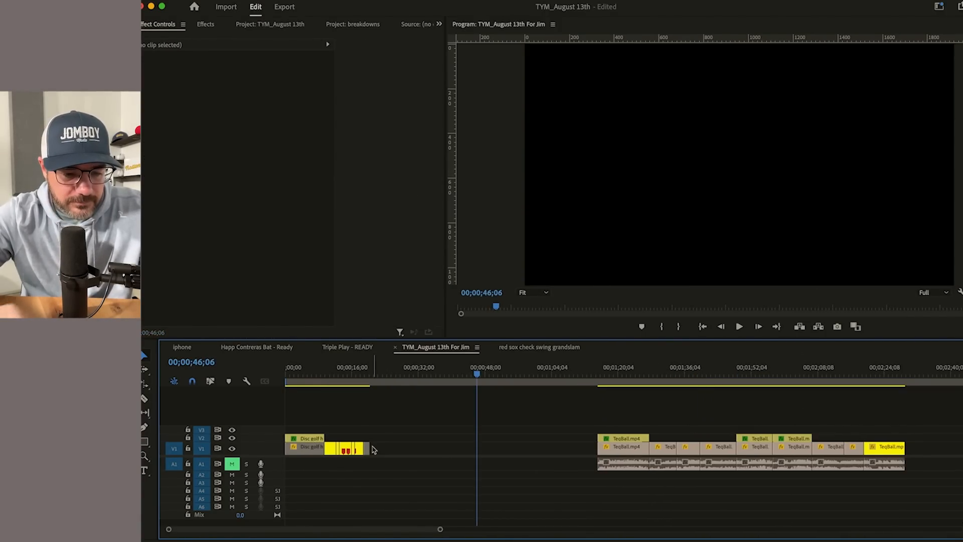
# Step: Set the vertical position of the opening throw clip on V1 to 456 and play it from the start
pyautogui.press('Home')
pyautogui.press('=')
pyautogui.press('=')
pyautogui.moveTo(304, 374); pyautogui.dragTo(386, 384)
pyautogui.click(388, 453)
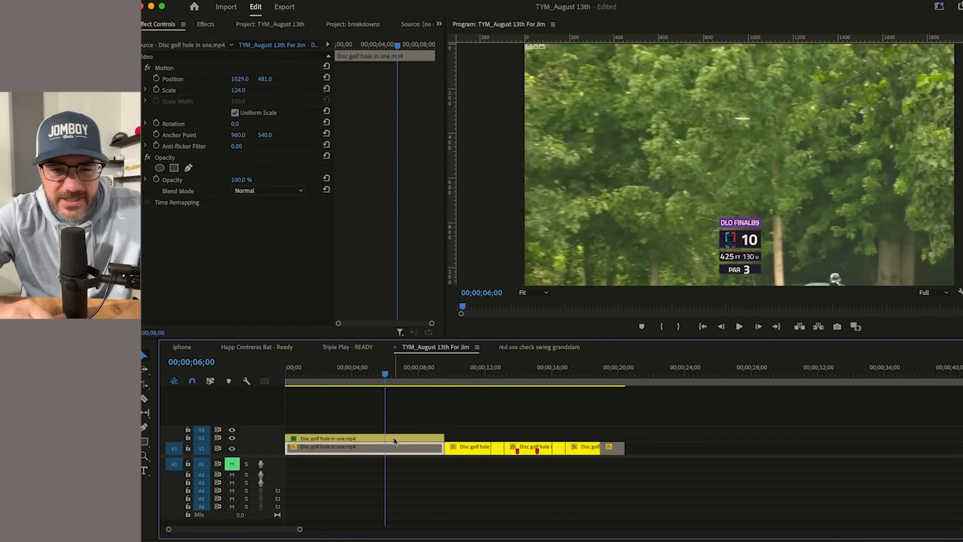
pyautogui.moveTo(263, 78); pyautogui.dragTo(221, 79)
pyautogui.click(254, 403)
pyautogui.press('Home')
pyautogui.press('space')
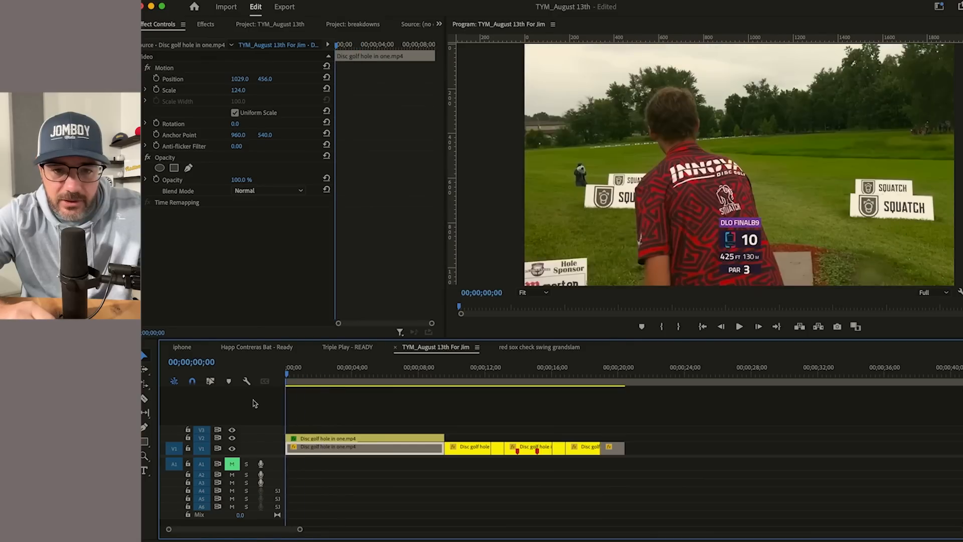
pyautogui.press('space')
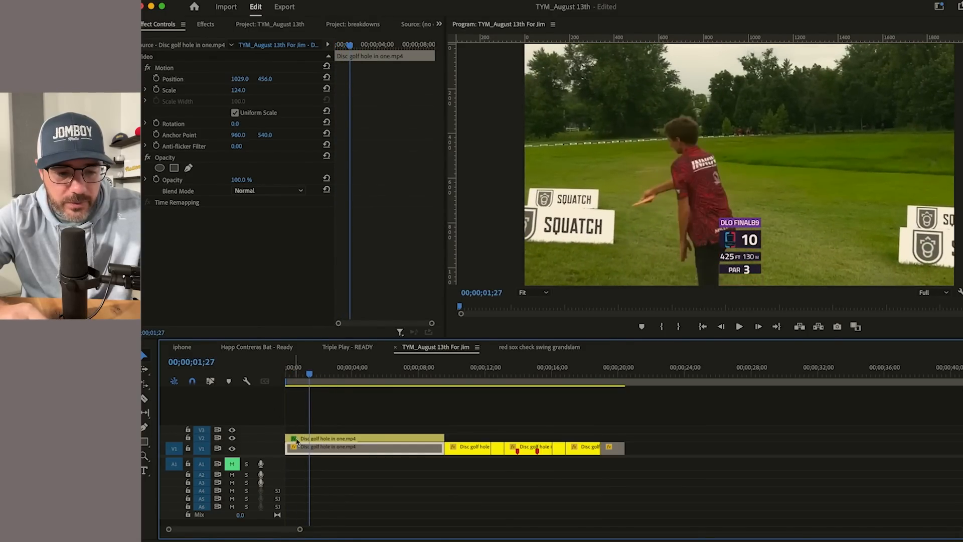
# Step: Try enlarging the cropped hole info graphic on V2 to scale 239 at position -1676, 1176, and preview it
pyautogui.click(311, 439)
pyautogui.moveTo(239, 90)
pyautogui.mouseDown()
pyautogui.moveTo(286, 90)
pyautogui.moveTo(244, 80)
pyautogui.mouseUp()
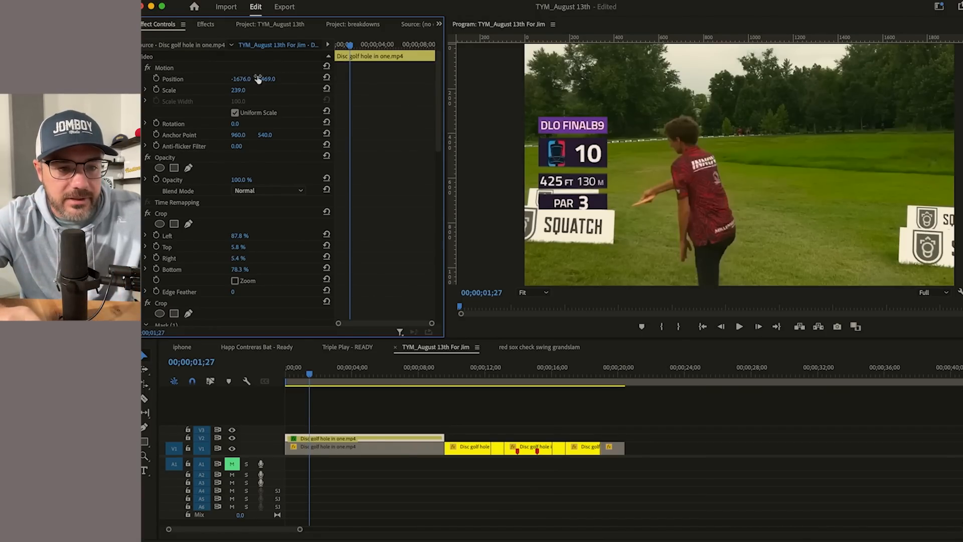
pyautogui.moveTo(270, 79); pyautogui.dragTo(261, 79)
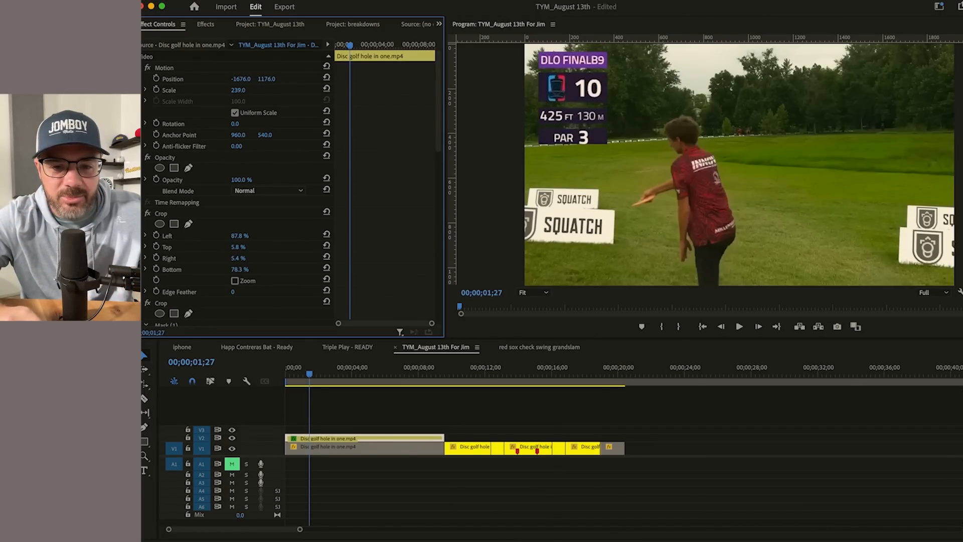
pyautogui.moveTo(332, 374); pyautogui.dragTo(269, 394)
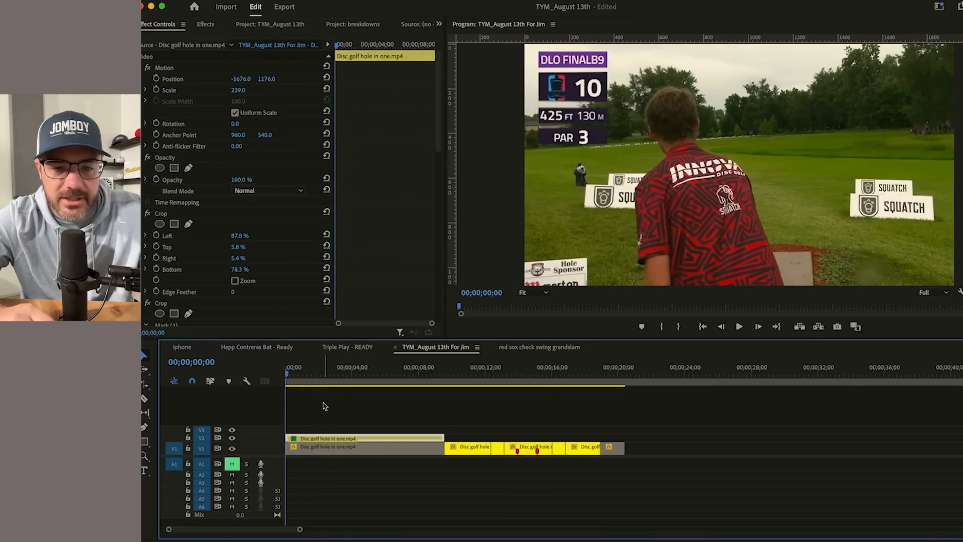
pyautogui.press('space')
pyautogui.press('space')
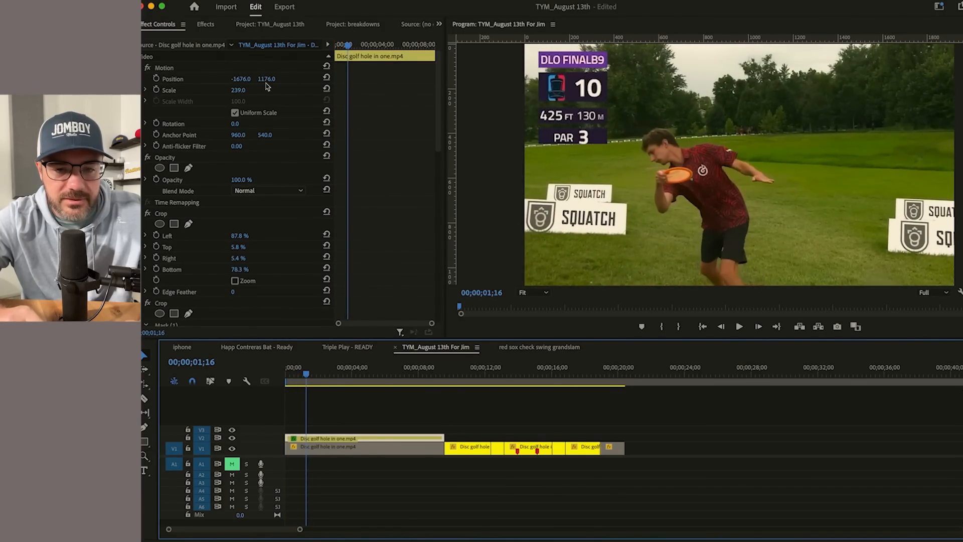
# Step: Undo the scale and position changes on the hole info graphic
pyautogui.press('super+z')
pyautogui.press('super+z')
pyautogui.press('super+z')
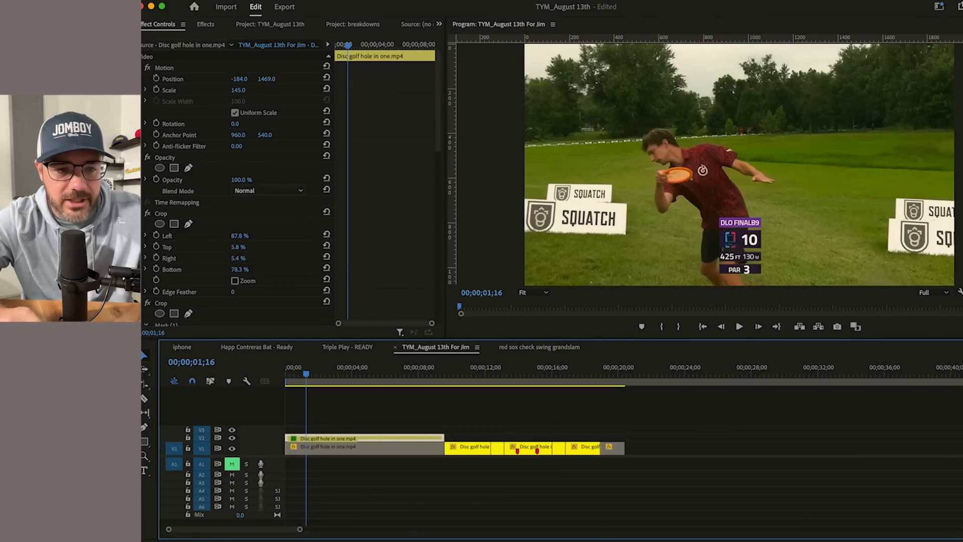
# Step: Set the scale of the hole info graphic on V2 to 180
pyautogui.click(238, 91)
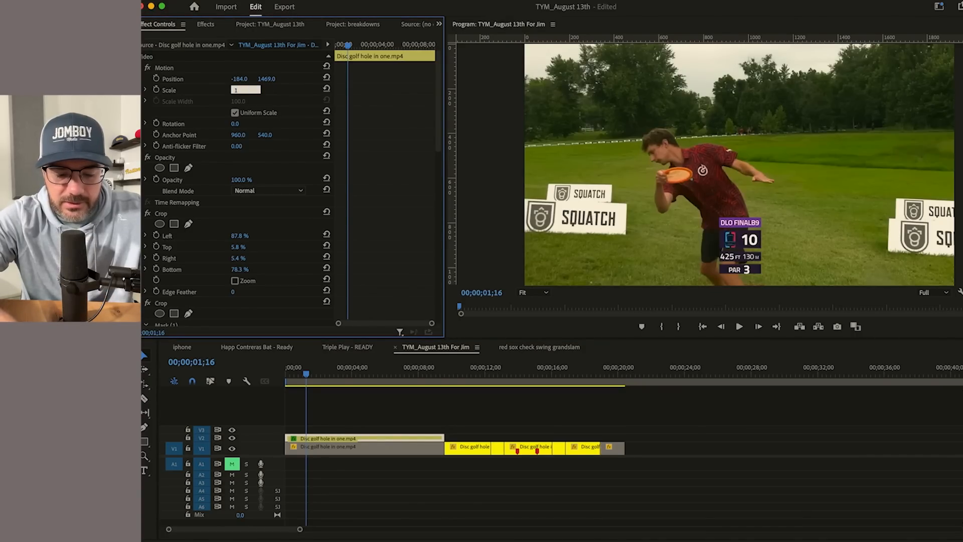
pyautogui.write('180')
pyautogui.press('Return')
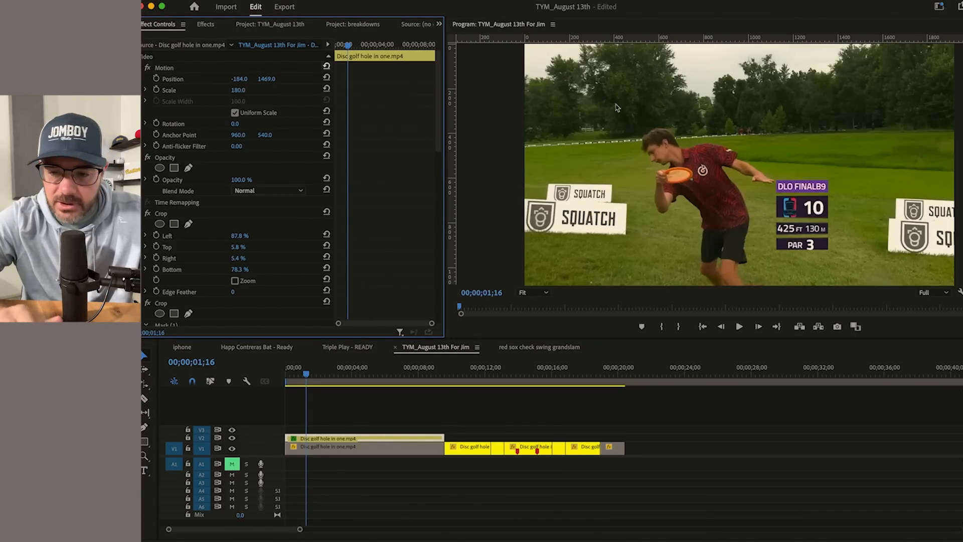
# Step: Show the safe margins, move the hole info graphic into the upper-left corner of the outer margin, and preview the throw
pyautogui.click(960, 292)
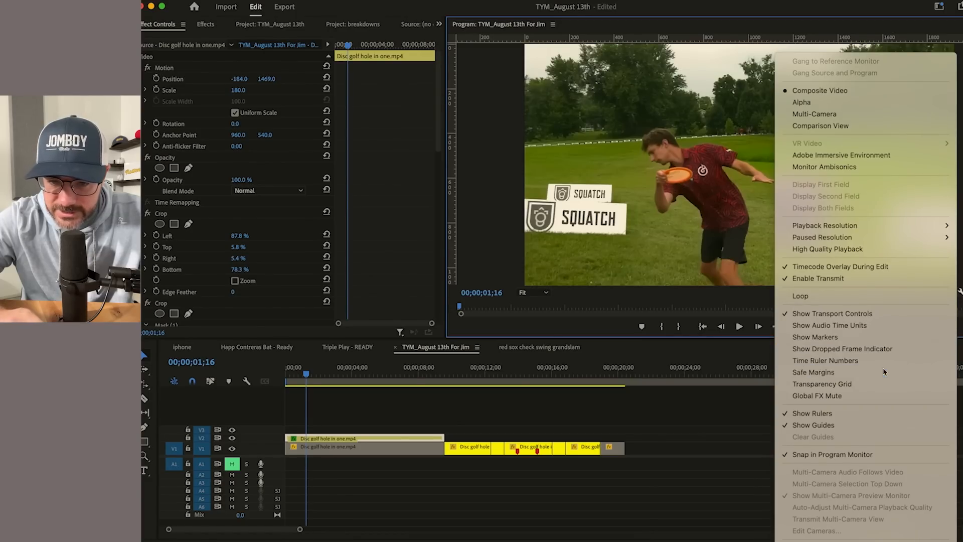
pyautogui.click(813, 369)
pyautogui.moveTo(240, 79); pyautogui.dragTo(163, 78)
pyautogui.moveTo(267, 79); pyautogui.dragTo(262, 509)
pyautogui.click(312, 415)
pyautogui.press('Home')
pyautogui.press('space')
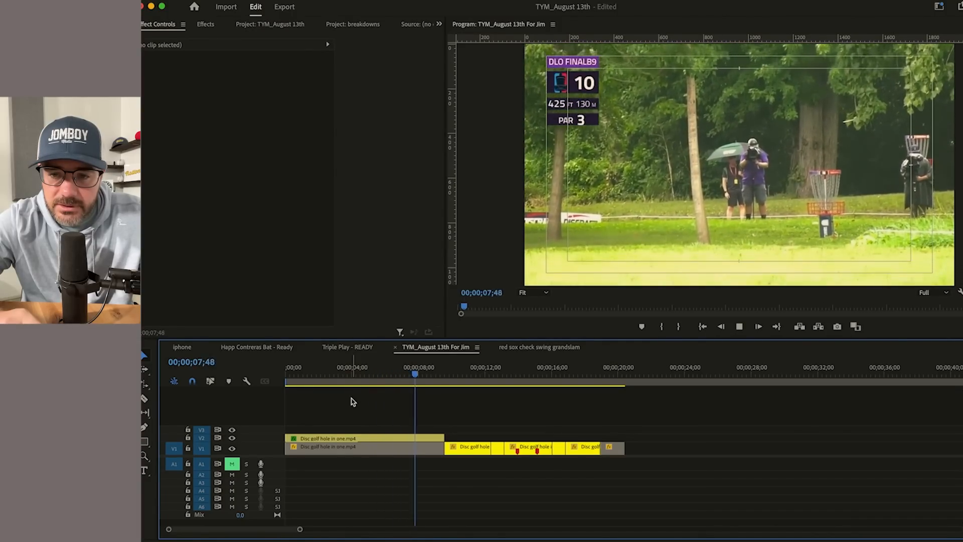
pyautogui.press('space')
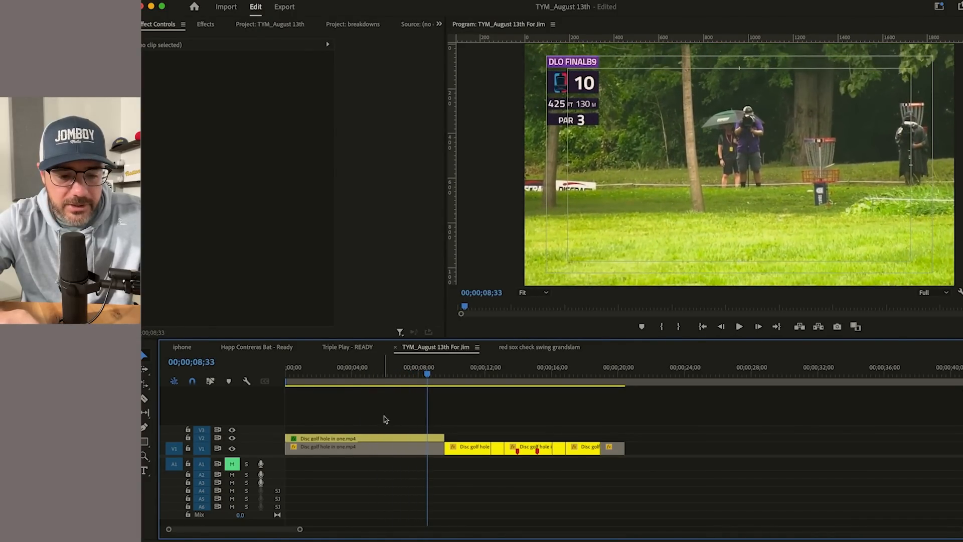
# Step: Apply the "iPhone veticle" guide template to the program preview, with the V1 throw clip selected
pyautogui.click(386, 453)
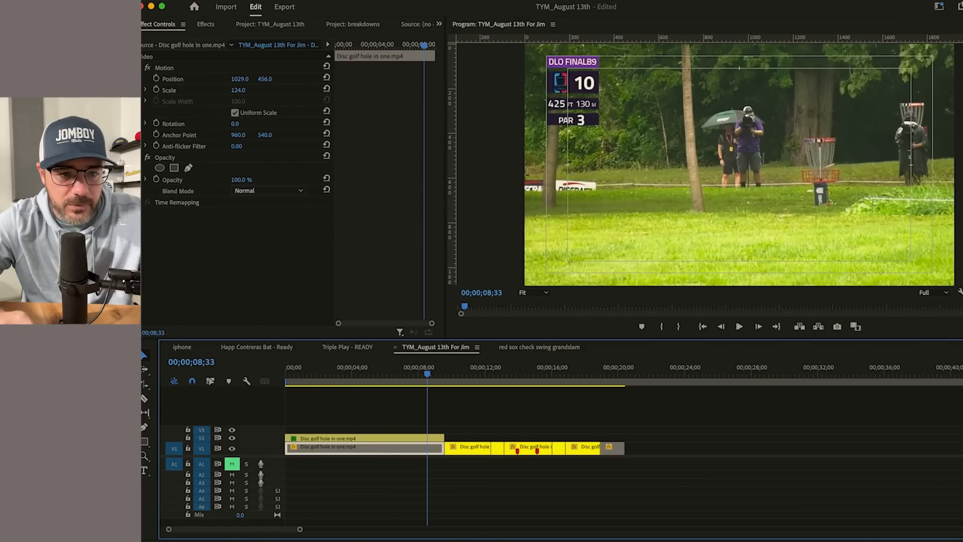
pyautogui.click(482, 264)
pyautogui.click(483, 245)
pyautogui.click(427, 0)
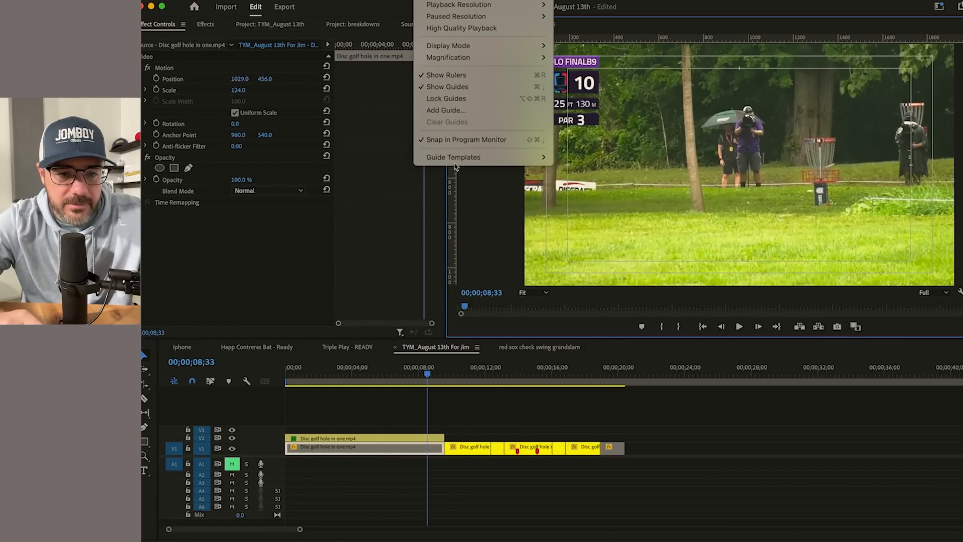
pyautogui.moveTo(459, 157)
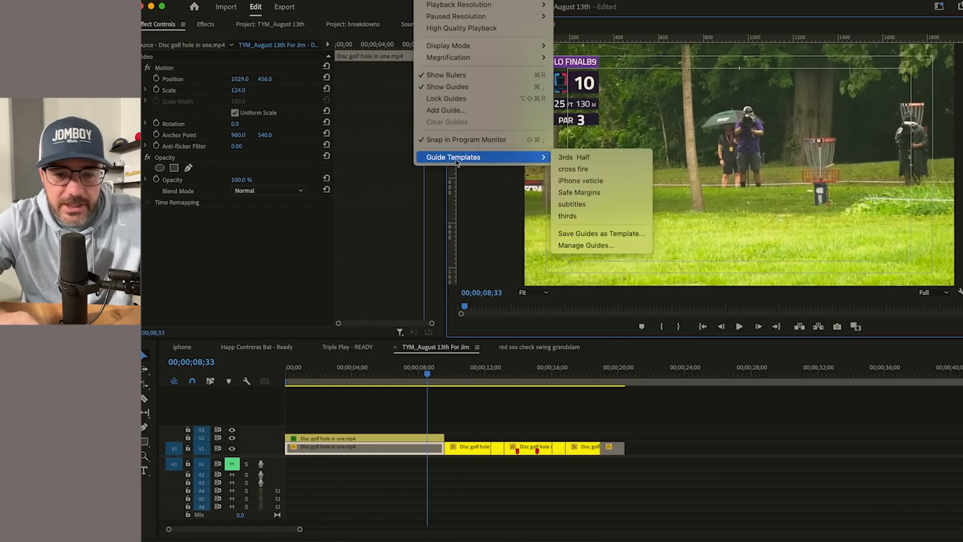
pyautogui.click(590, 182)
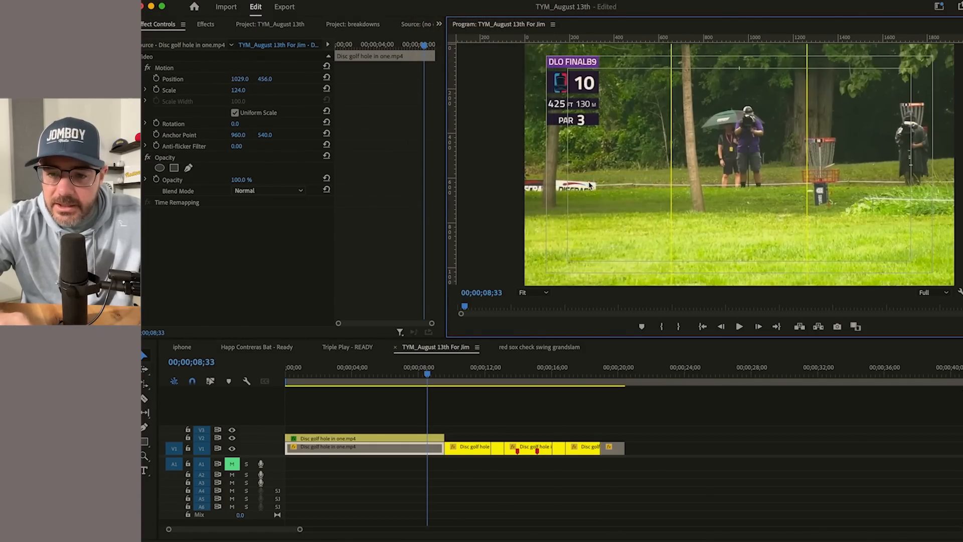
# Step: Keyframe the V1 throw clip's position and scale from its start, reaching position 1245, 415 and scale 139 at 00;00;01;23
pyautogui.moveTo(389, 387); pyautogui.dragTo(277, 388)
pyautogui.click(321, 423)
pyautogui.click(317, 445)
pyautogui.moveTo(240, 78)
pyautogui.mouseDown()
pyautogui.moveTo(265, 79)
pyautogui.moveTo(224, 79)
pyautogui.moveTo(244, 79)
pyautogui.mouseUp()
pyautogui.click(156, 90)
pyautogui.press('space')
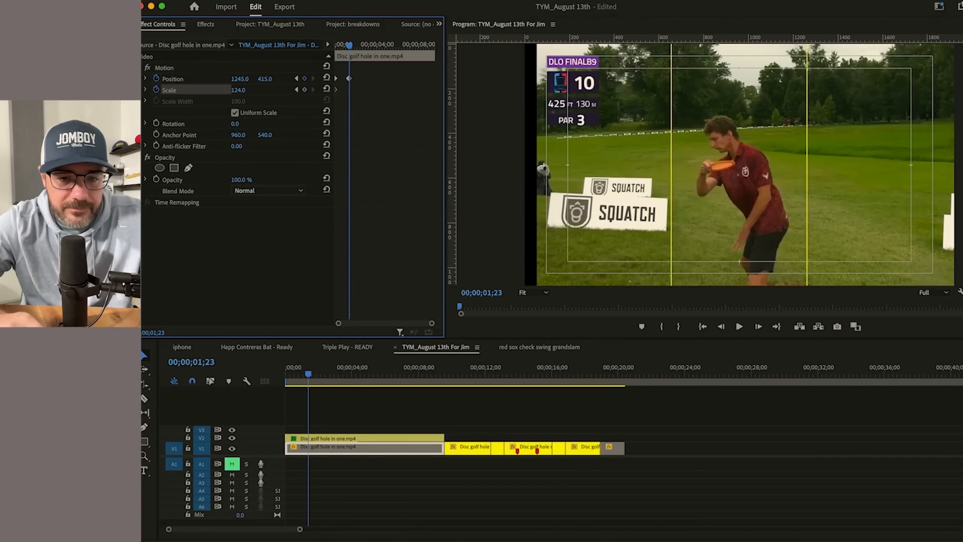
pyautogui.moveTo(238, 90); pyautogui.dragTo(243, 90)
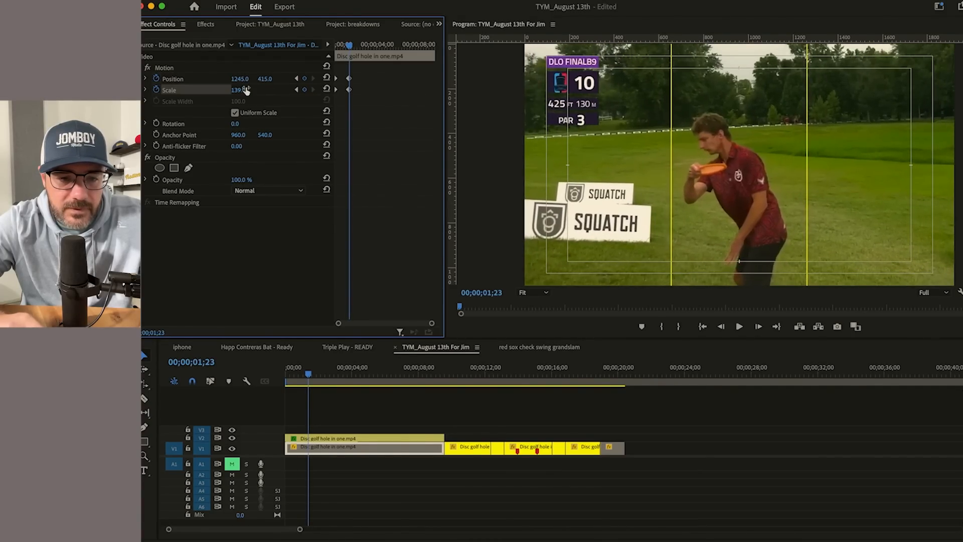
# Step: Add position and scale keyframes that follow the throw inside the vertical guides, reaching position 13, 746 and scale 250 at 00;00;05;02
pyautogui.moveTo(286, 374); pyautogui.dragTo(324, 377)
pyautogui.moveTo(243, 79); pyautogui.dragTo(42, 79)
pyautogui.press('space')
pyautogui.press('space')
pyautogui.moveTo(243, 79); pyautogui.dragTo(205, 79)
pyautogui.press('space')
pyautogui.press('space')
pyautogui.click(297, 78)
pyautogui.click(305, 90)
pyautogui.click(312, 79)
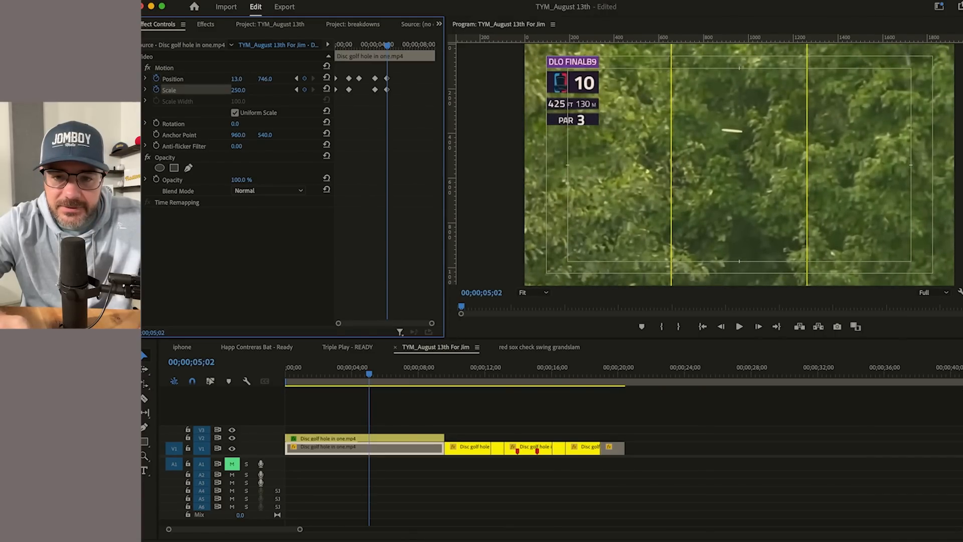
# Step: Keyframe the position to follow the disc to the basket, ending at 330, 349 at 00;00;08;26, and play back the flight
pyautogui.press('space')
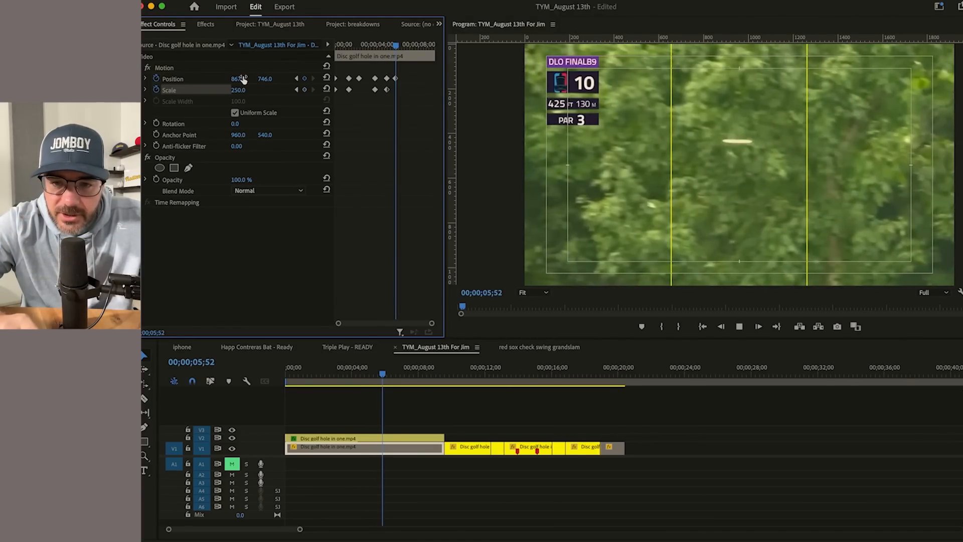
pyautogui.press('space')
pyautogui.moveTo(242, 79); pyautogui.dragTo(281, 78)
pyautogui.press('space')
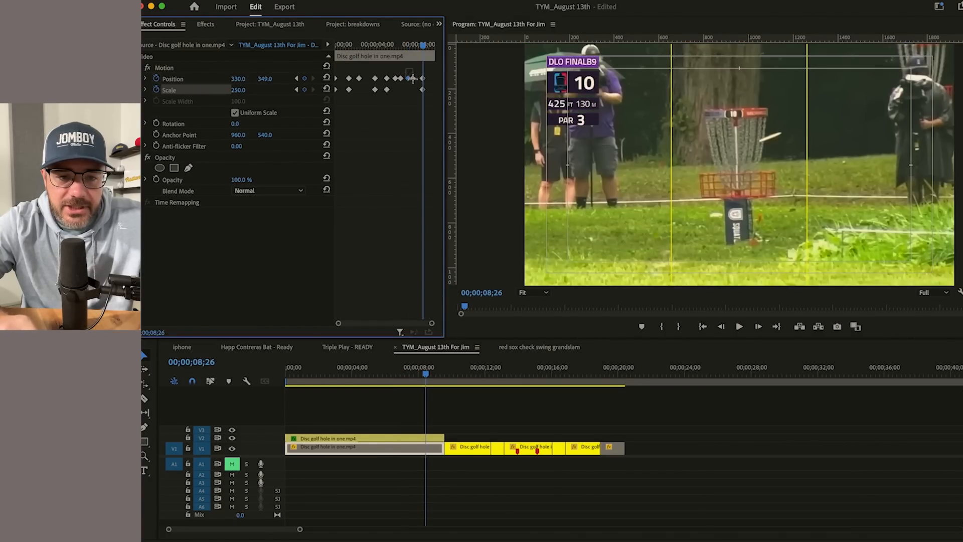
pyautogui.click(384, 45)
pyautogui.press('space')
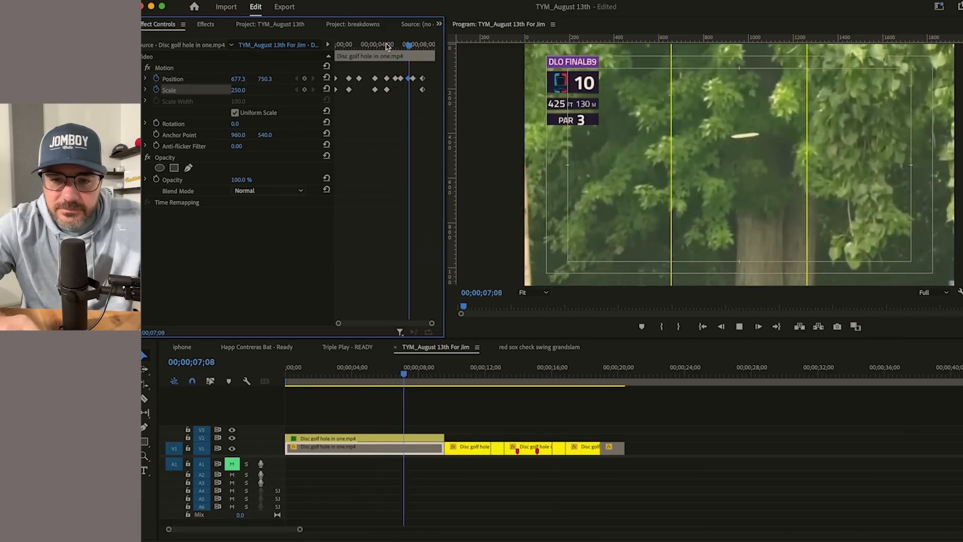
pyautogui.press('space')
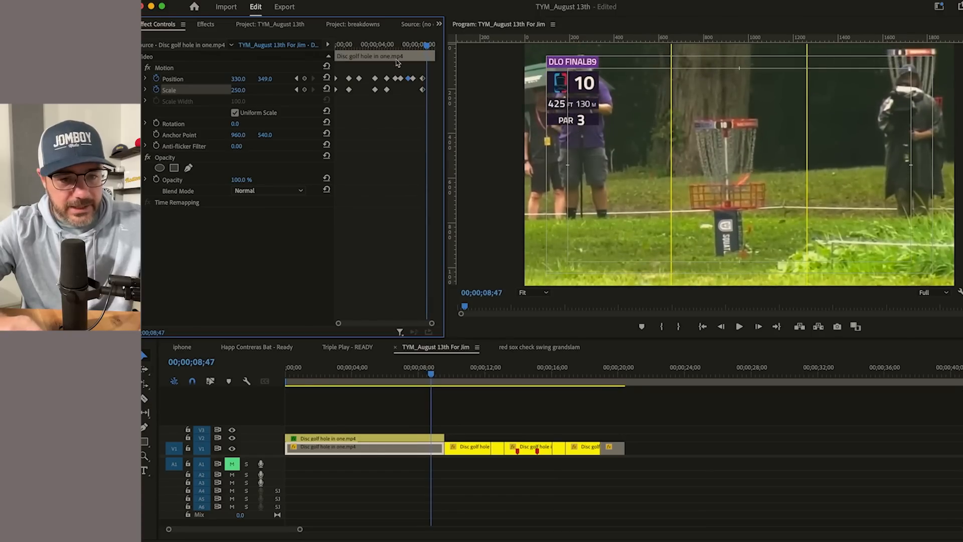
# Step: Delete the throw clip's scale keyframe near 00;00;05;02 and its position keyframes between 00;00;05 and the final keyframe at 00;00;08;26
pyautogui.click(387, 89)
pyautogui.press('Delete')
pyautogui.click(358, 45)
pyautogui.press('space')
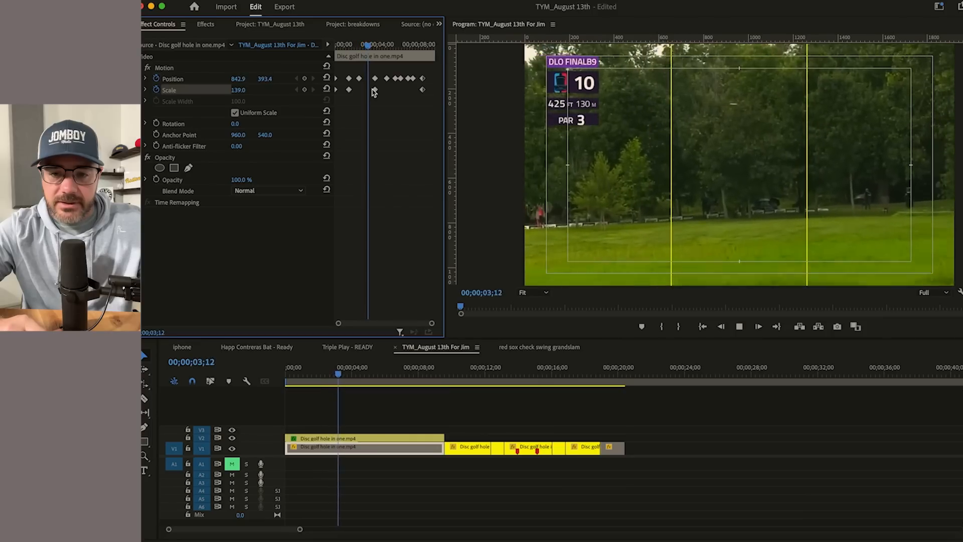
pyautogui.press('space')
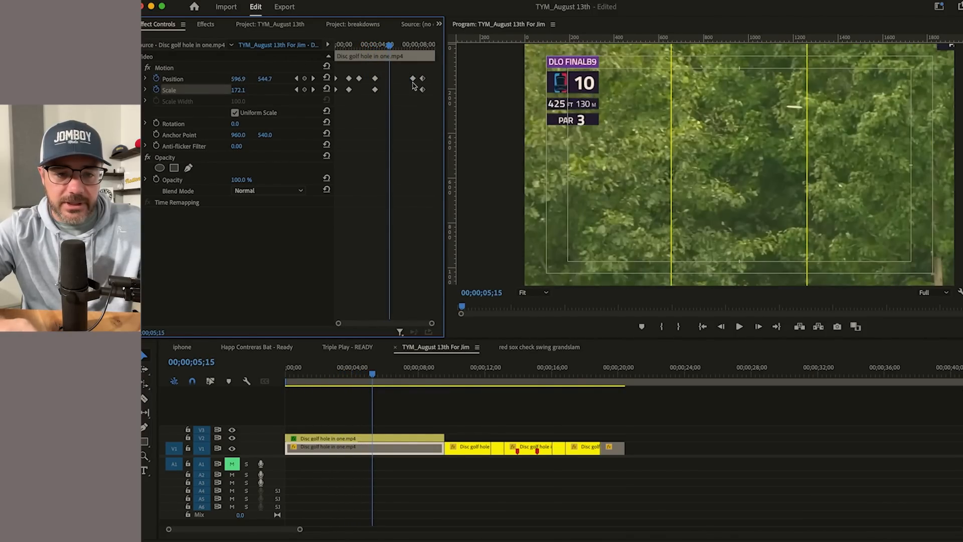
pyautogui.press('Delete')
# Step: Try position and scale keyframes of 539.4, 229.3 and 155.7 at 00;00;06;35 and play back the flight
pyautogui.click(313, 79)
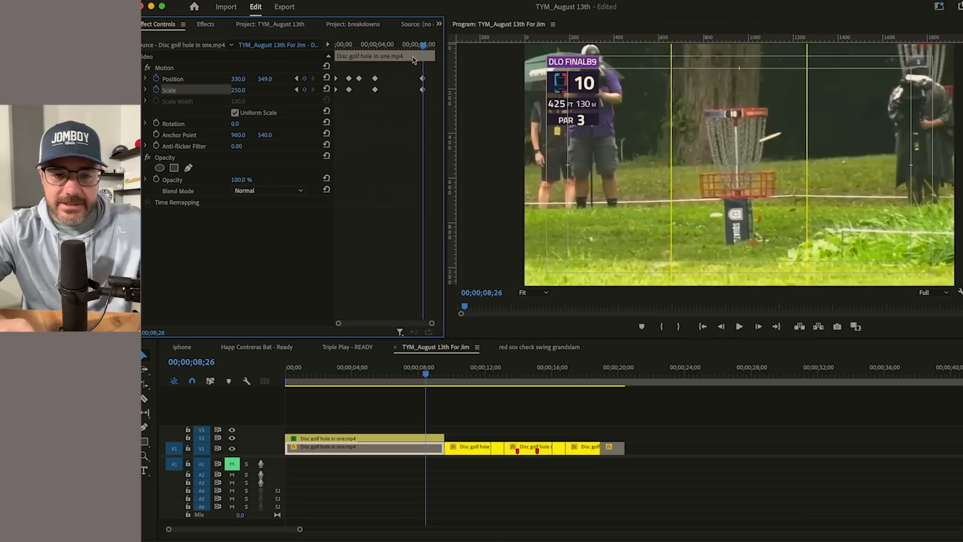
pyautogui.moveTo(425, 48); pyautogui.dragTo(420, 49)
pyautogui.moveTo(408, 51); pyautogui.dragTo(405, 52)
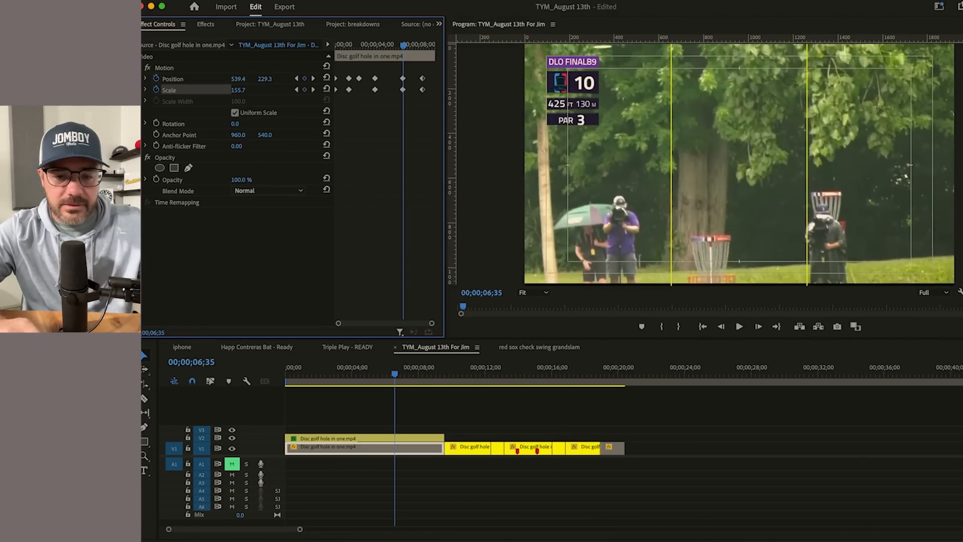
pyautogui.press('space')
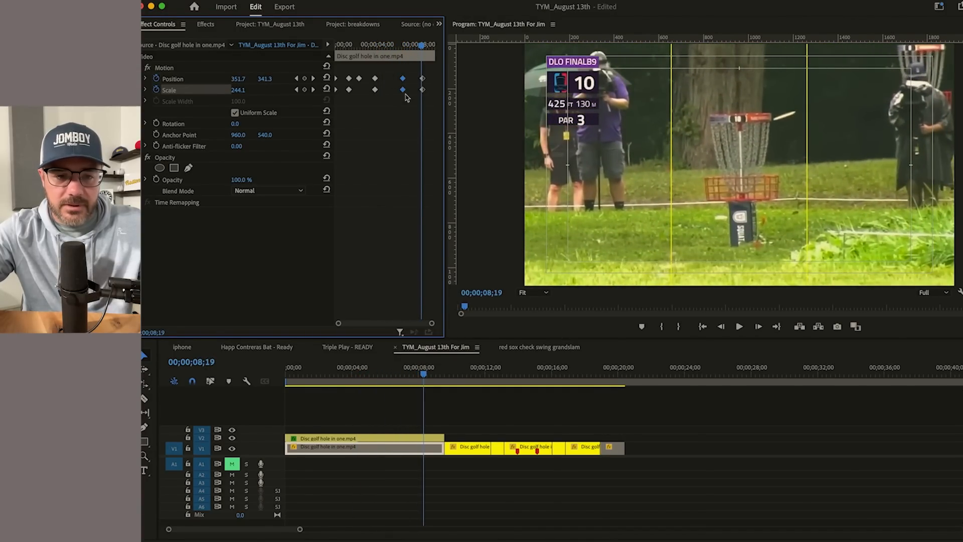
pyautogui.click(361, 45)
pyautogui.press('space')
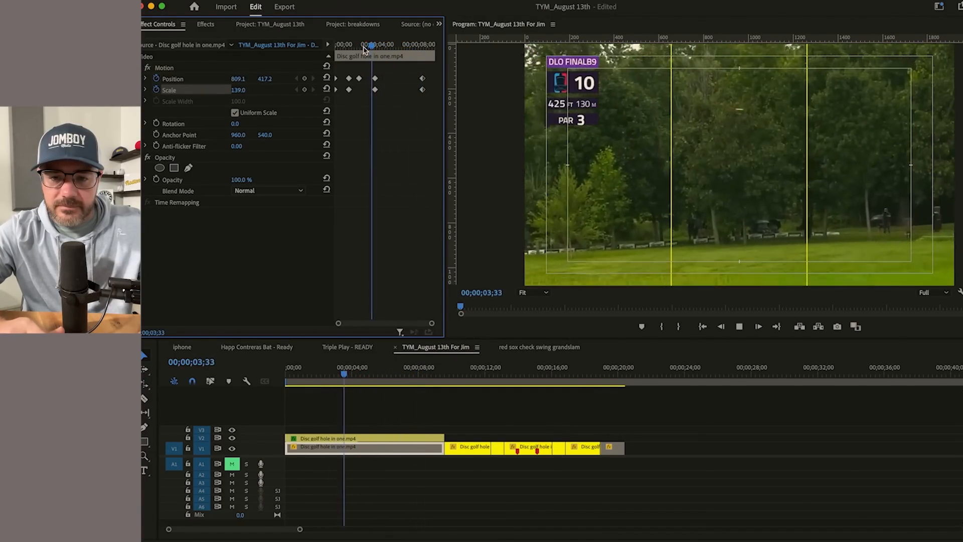
# Step: Keyframe the throw clip's position to 932.3, 386.1 and scale to 142.4 at 00;00;05;55, and play back to the basket
pyautogui.click(364, 48)
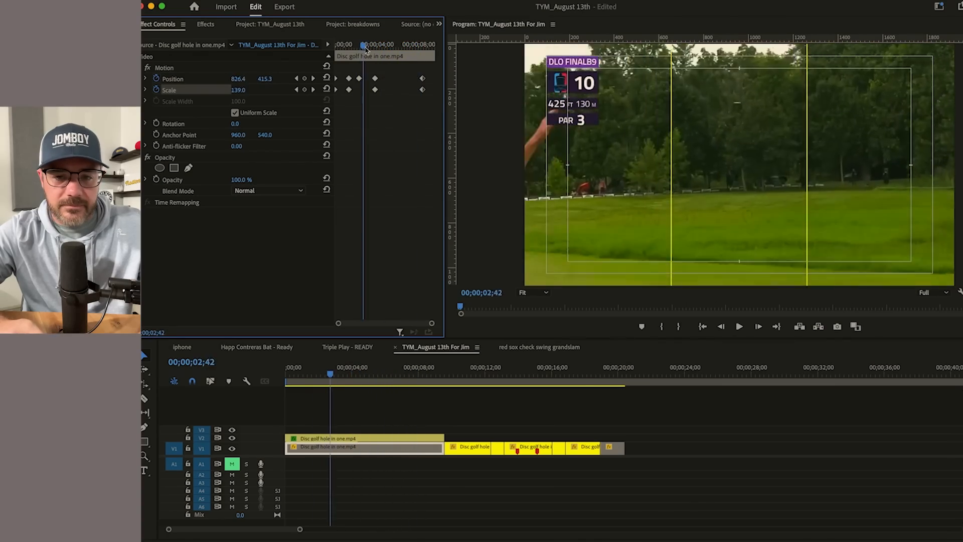
pyautogui.press('space')
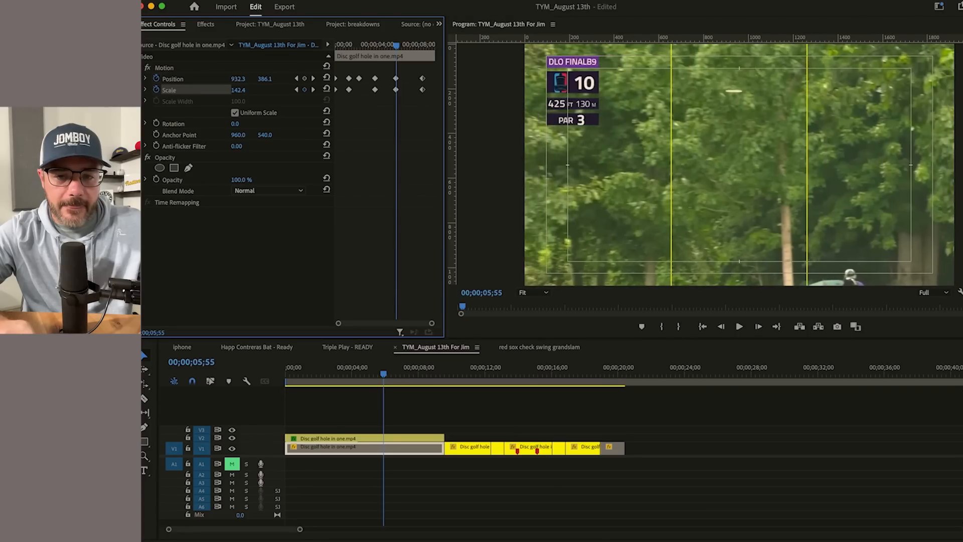
pyautogui.click(367, 46)
pyautogui.press('space')
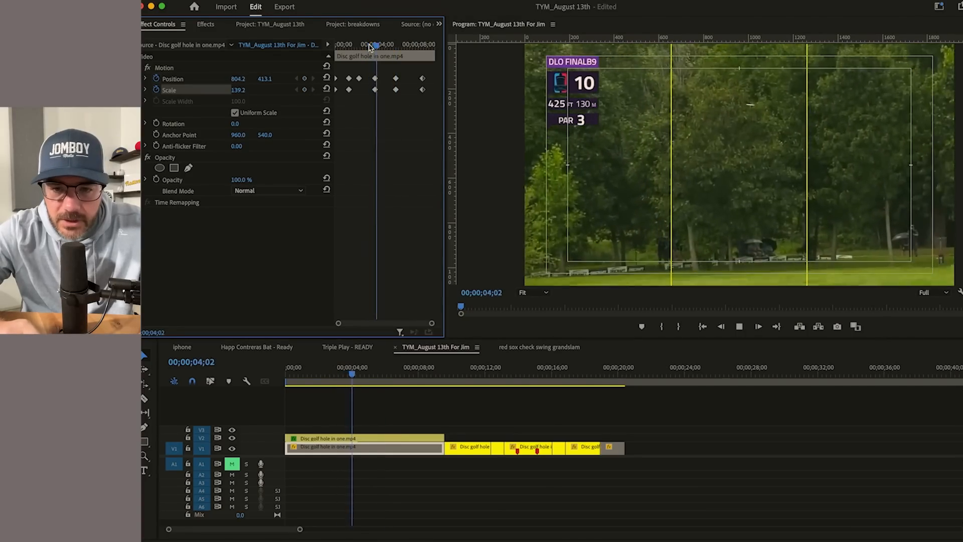
pyautogui.press('space')
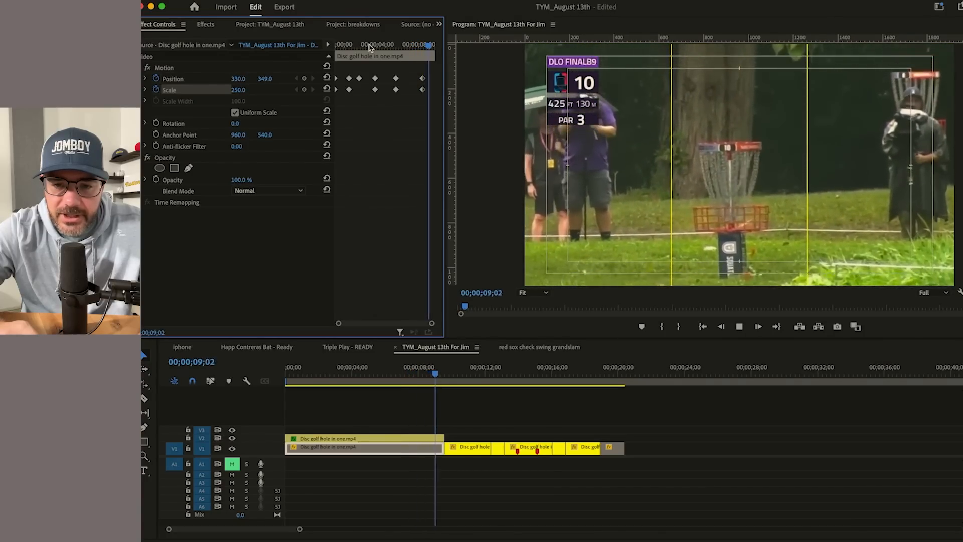
# Step: Try a position keyframe of -27, 271 on the throw clip's last frame at 00;00;09;35 and play back the ending
pyautogui.press('space')
pyautogui.press('Down')
pyautogui.press('Left')
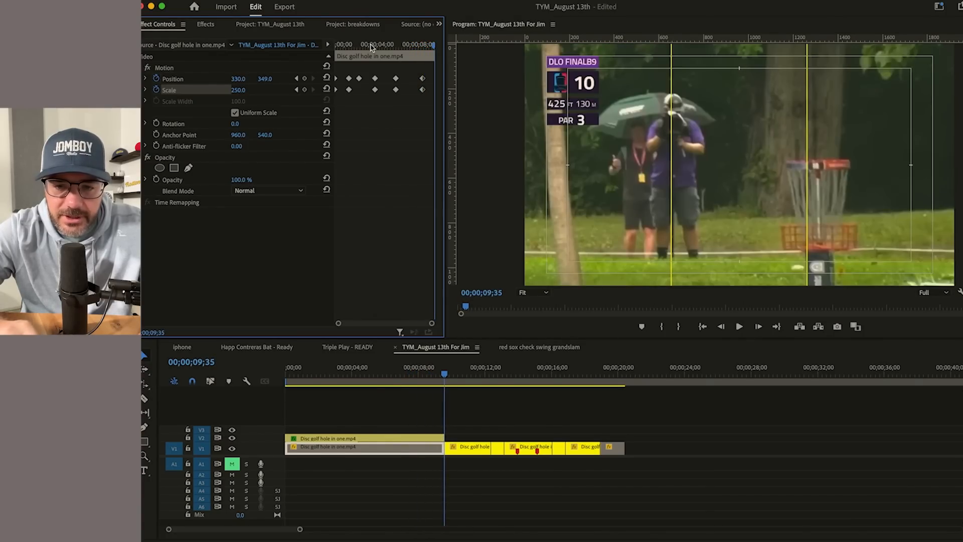
pyautogui.moveTo(239, 78); pyautogui.dragTo(60, 78)
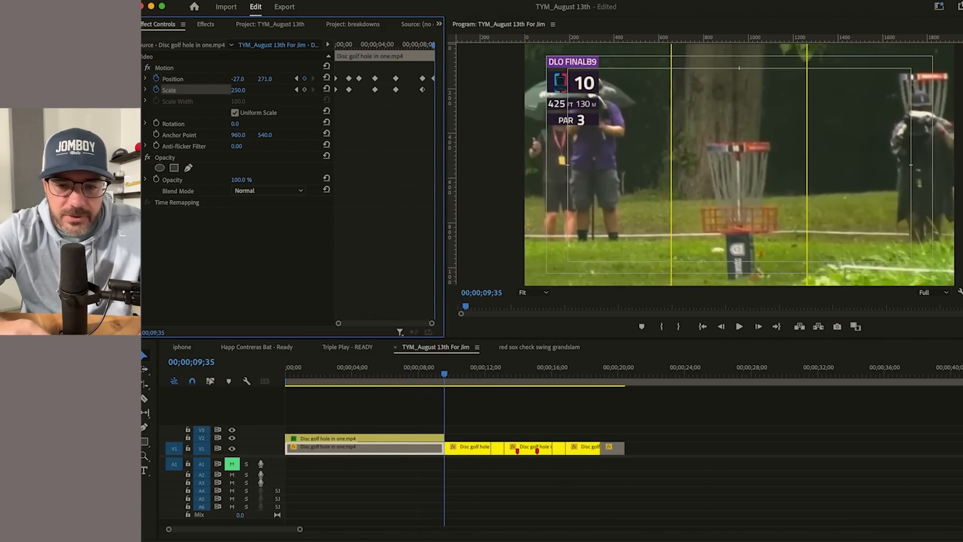
pyautogui.click(423, 382)
pyautogui.press('space')
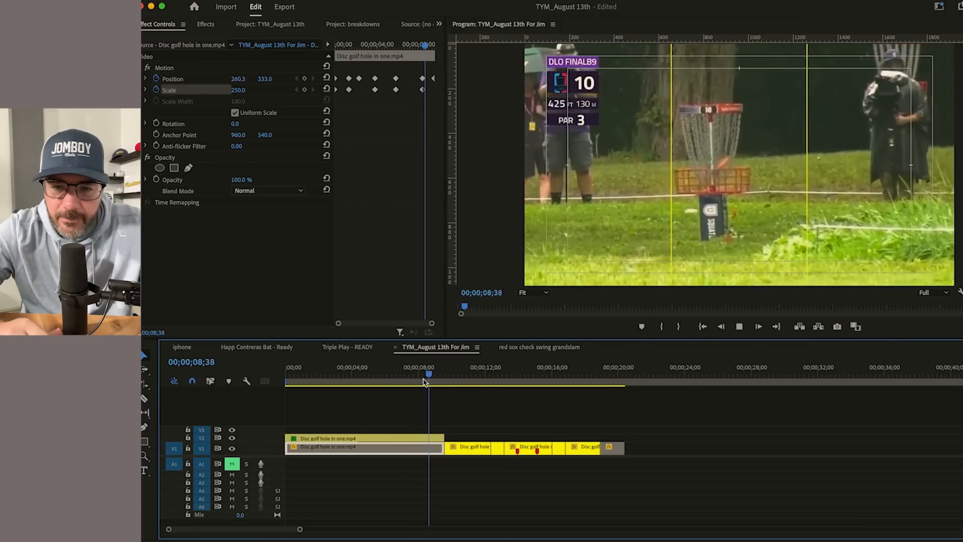
# Step: Keyframe the throw clip's position to 450.9, 317.7 at 00;00;08;47 and delete the position keyframe on its last frame
pyautogui.moveTo(423, 381); pyautogui.dragTo(434, 383)
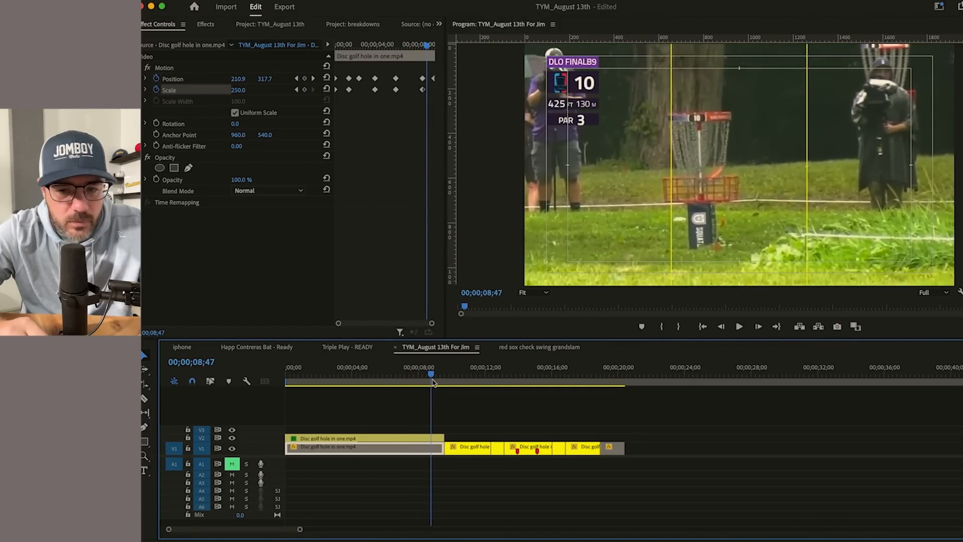
pyautogui.moveTo(240, 81); pyautogui.dragTo(281, 80)
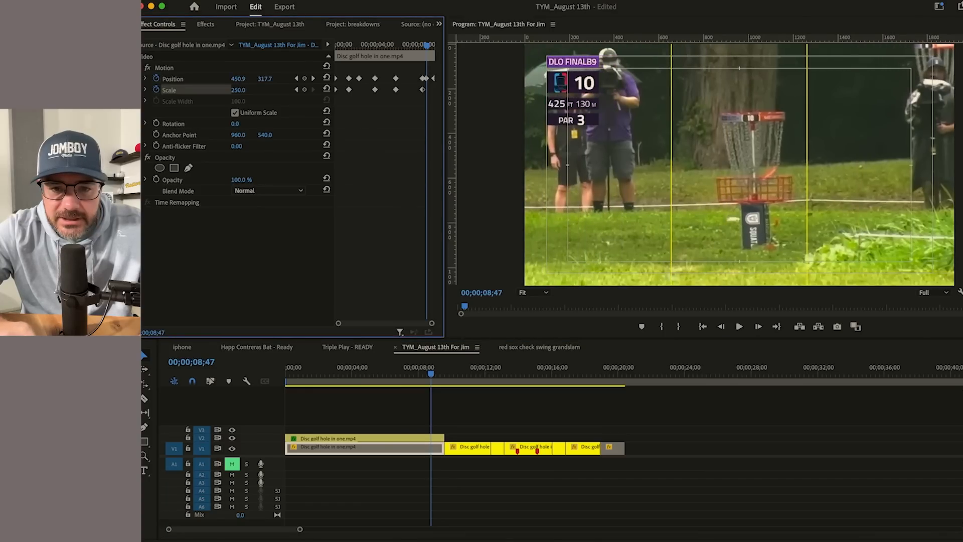
pyautogui.click(433, 79)
pyautogui.press('Delete')
# Step: Keyframe the throw clip's position to 256.9, 237.7 at 00;00;09;16 to hold the basket inside the vertical guides
pyautogui.press('=')
pyautogui.press('=')
pyautogui.moveTo(409, 381); pyautogui.dragTo(440, 384)
pyautogui.moveTo(237, 79); pyautogui.dragTo(186, 79)
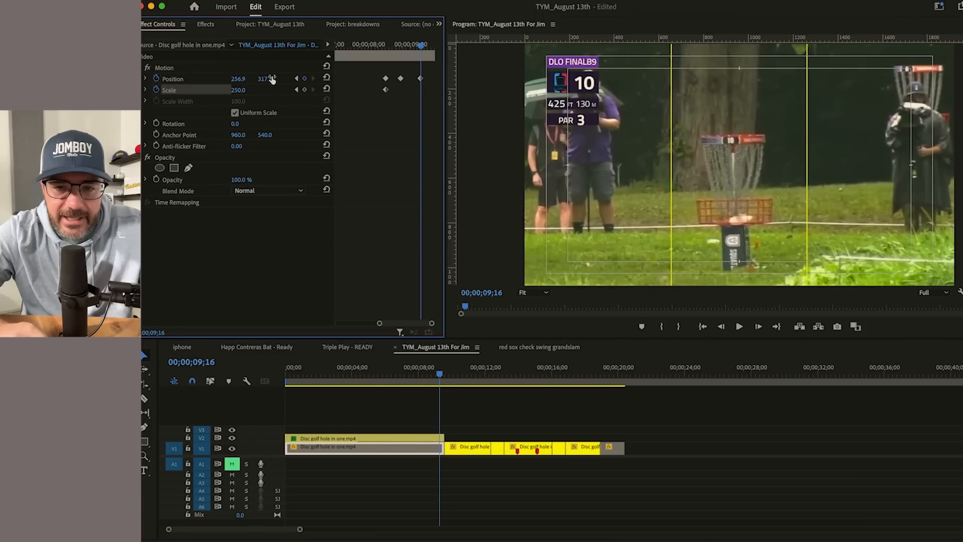
pyautogui.press('space')
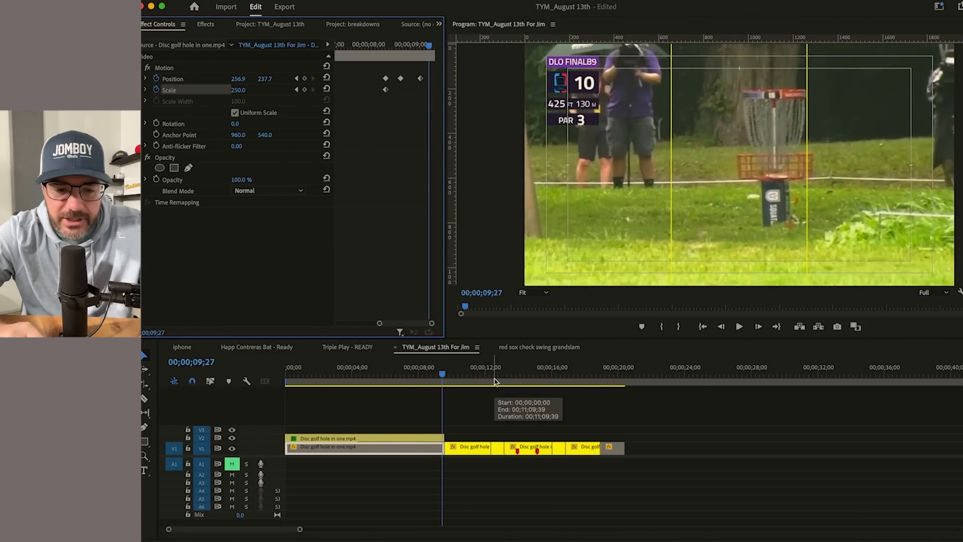
pyautogui.press('space')
# Step: Ripple-trim the end of the V1 and V2 throw clips to 00;00;09;15 and slightly trim the start of the reaction clip that follows
pyautogui.moveTo(405, 377); pyautogui.dragTo(438, 377)
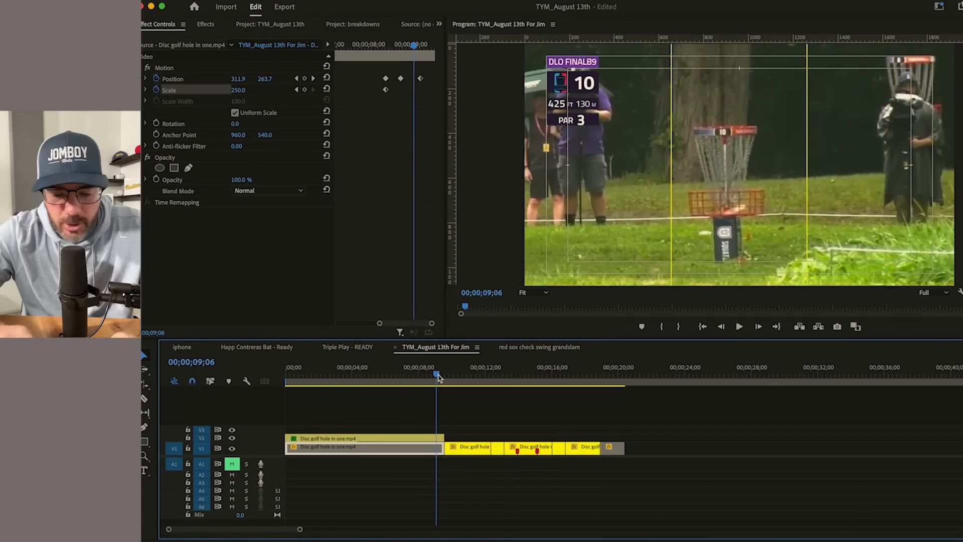
pyautogui.press('=')
pyautogui.moveTo(547, 378); pyautogui.dragTo(596, 386)
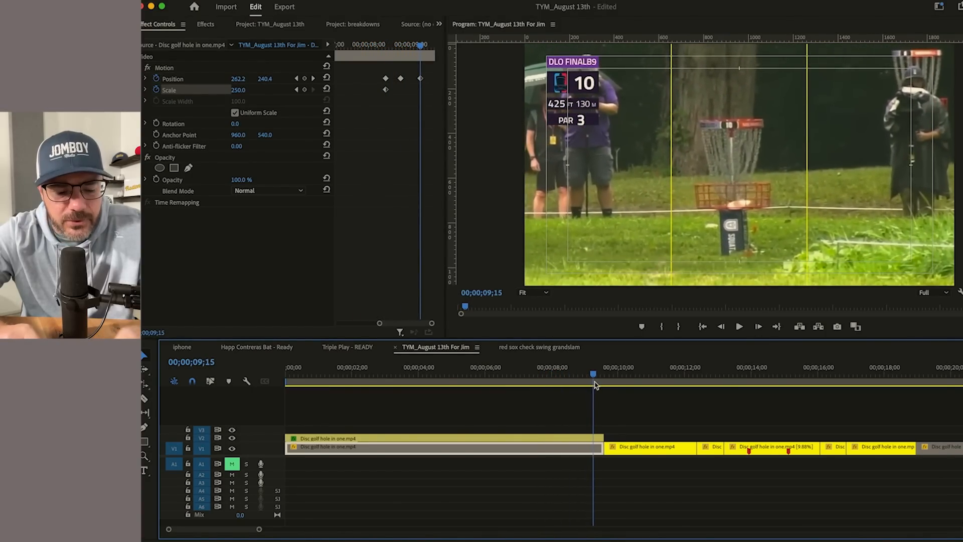
pyautogui.click(583, 400)
pyautogui.press('w')
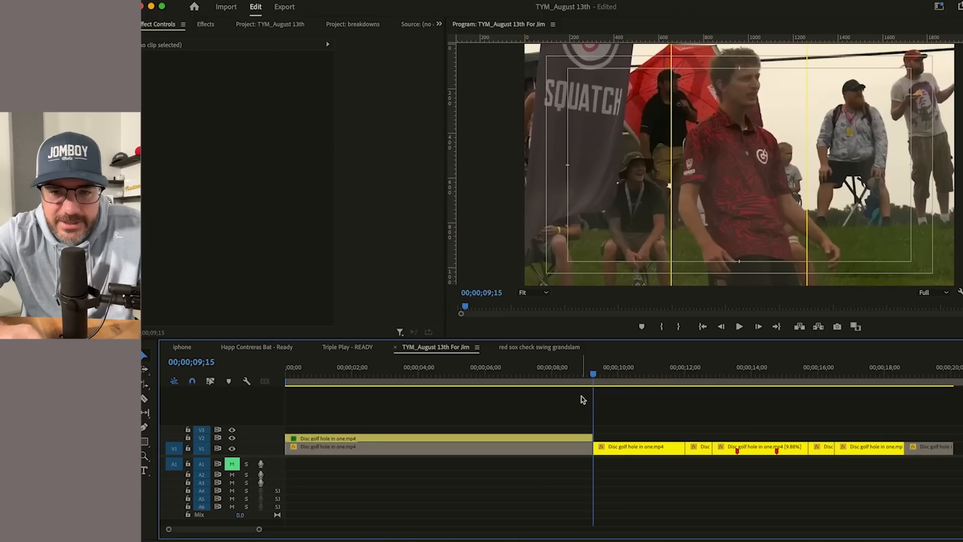
pyautogui.moveTo(595, 380); pyautogui.dragTo(556, 387)
pyautogui.press('q')
pyautogui.press('space')
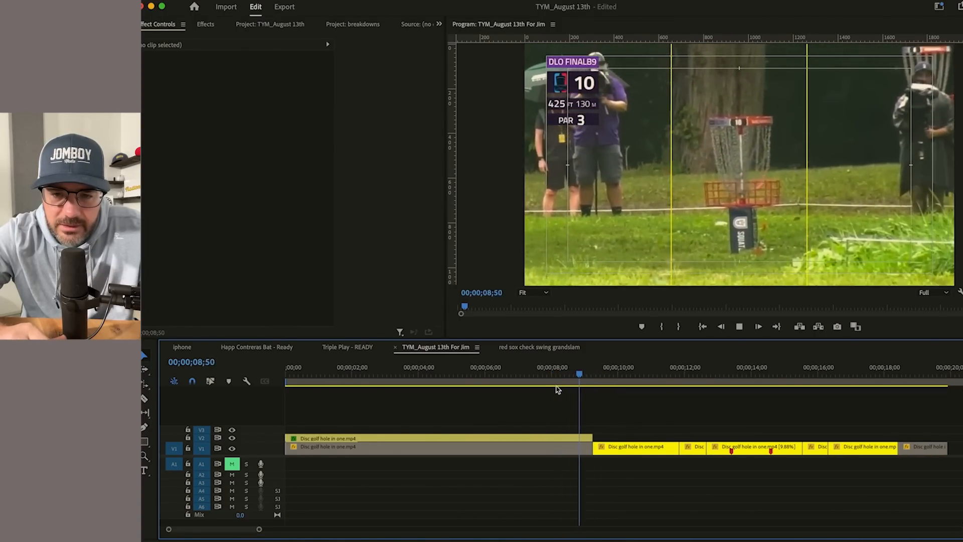
# Step: Play back the disc landing in the basket and ripple-trim the end of the throw clips to 00;00;08;54
pyautogui.click(562, 375)
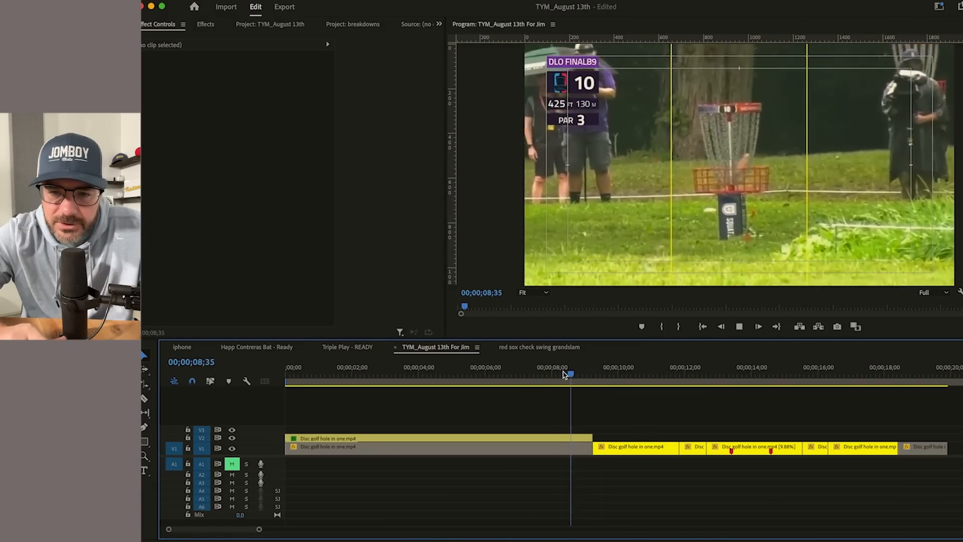
pyautogui.click(563, 374)
pyautogui.press('=')
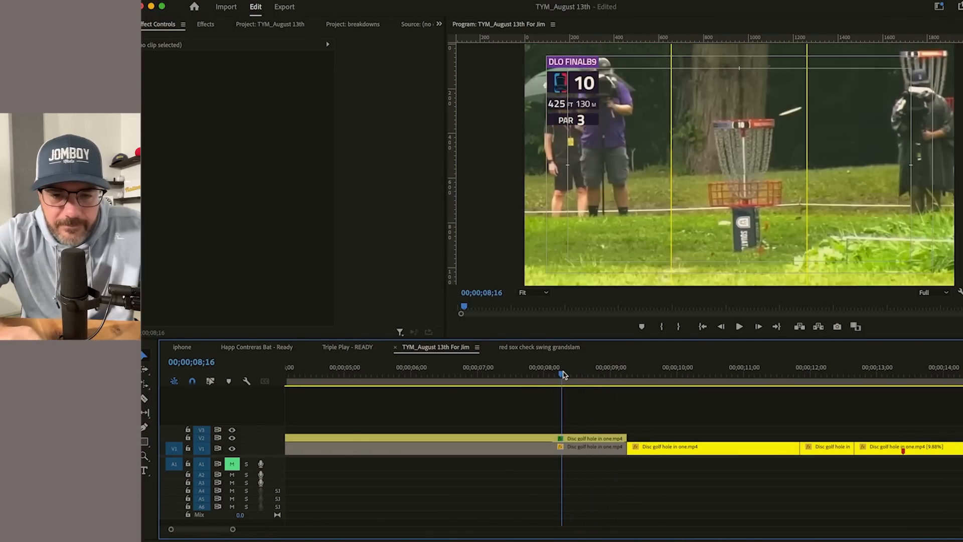
pyautogui.press('space')
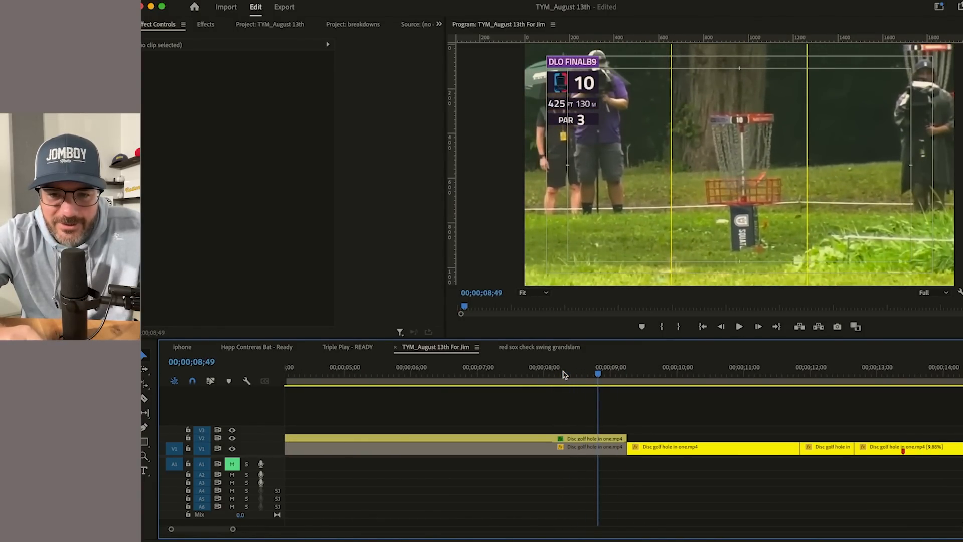
pyautogui.press('space')
pyautogui.click(563, 374)
pyautogui.press('space')
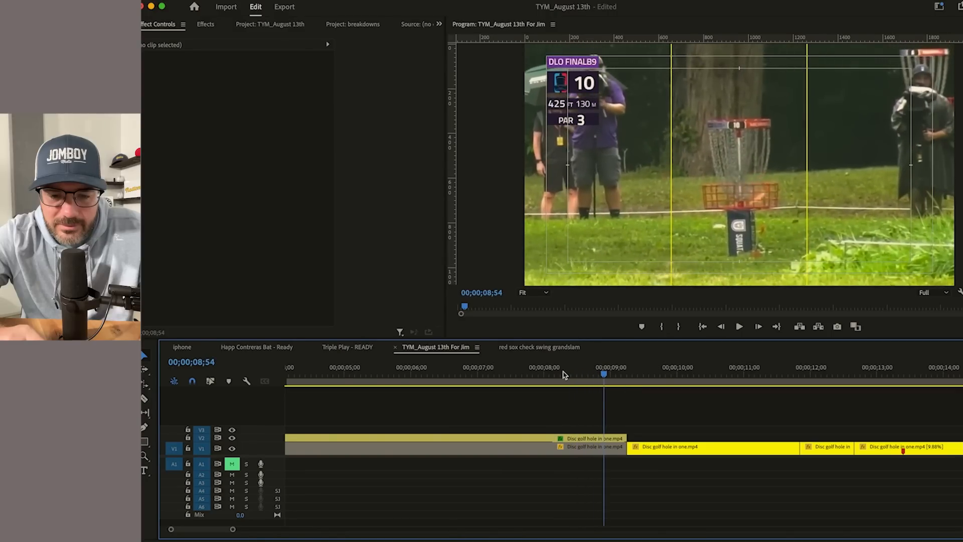
pyautogui.press('space')
# Step: Play back the cut from the basket shot to the reaction clip several times to check its timing
pyautogui.click(526, 374)
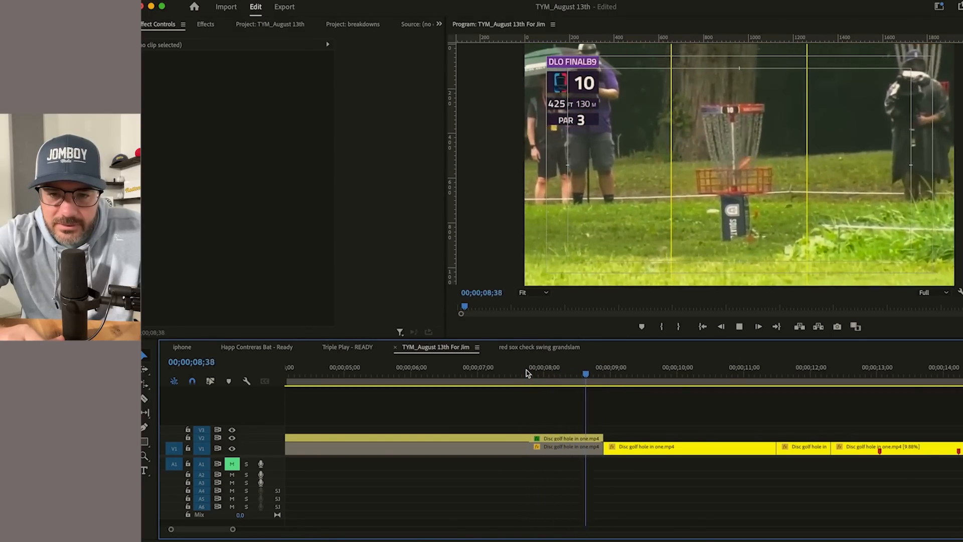
pyautogui.click(579, 373)
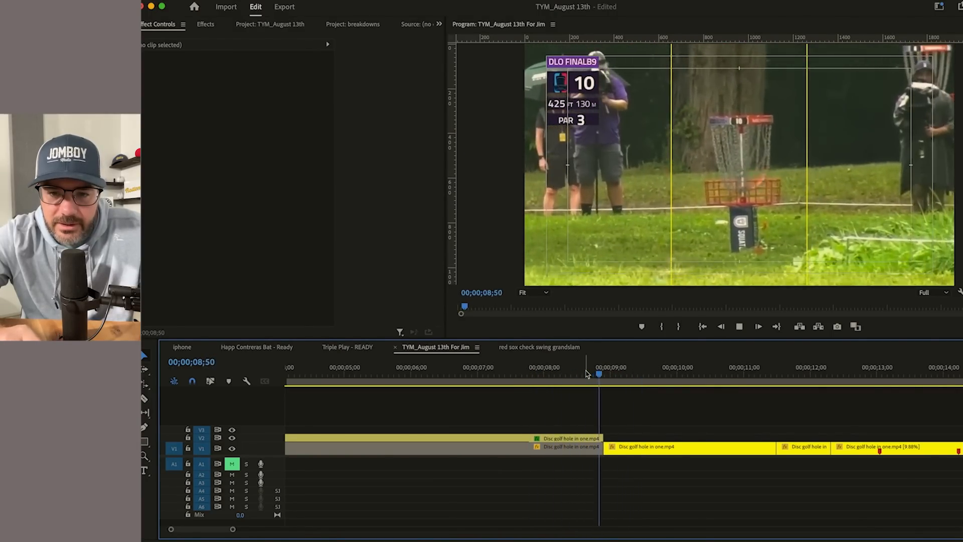
pyautogui.click(587, 374)
pyautogui.press('space')
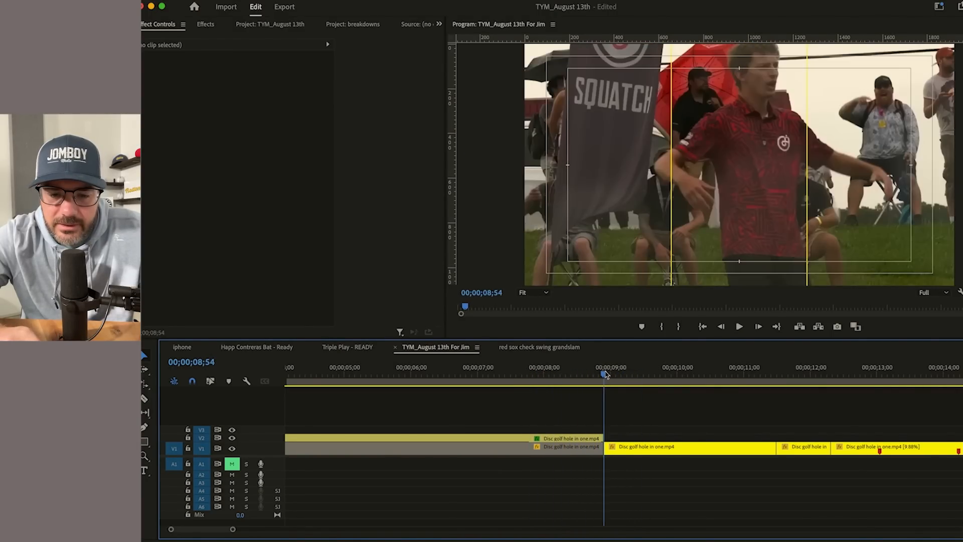
pyautogui.moveTo(605, 372); pyautogui.dragTo(545, 378)
pyautogui.press('space')
pyautogui.press('space')
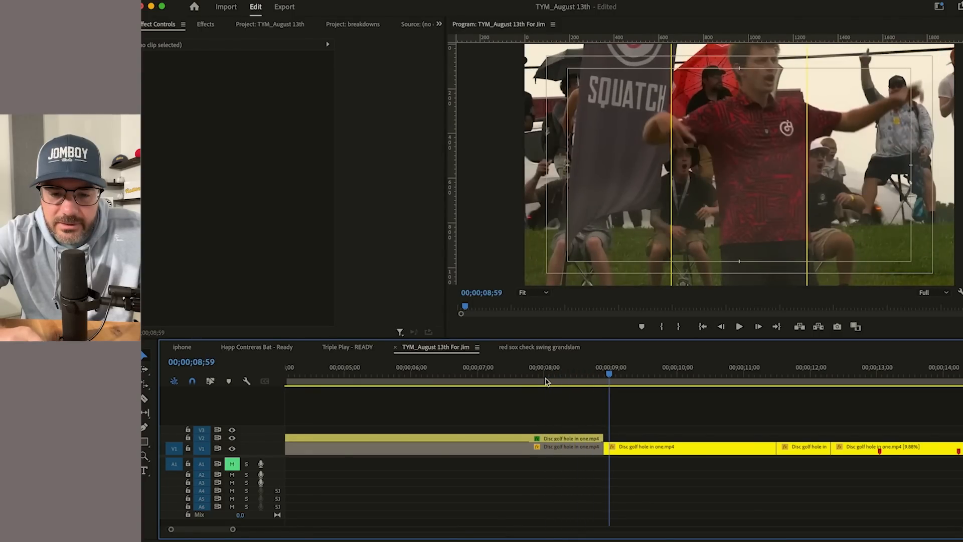
pyautogui.click(510, 376)
pyautogui.press('space')
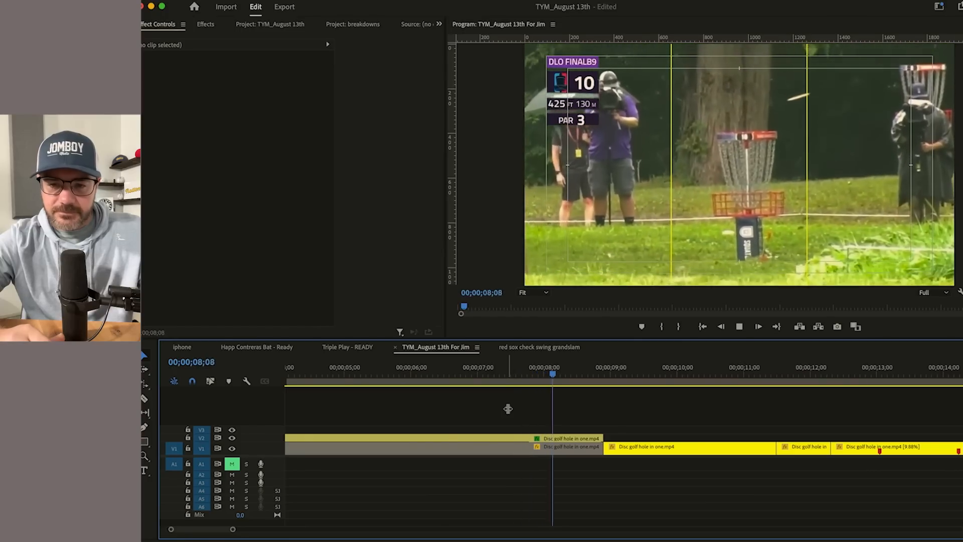
pyautogui.press('space')
pyautogui.press('-')
pyautogui.press('-')
pyautogui.press('-')
pyautogui.click(417, 377)
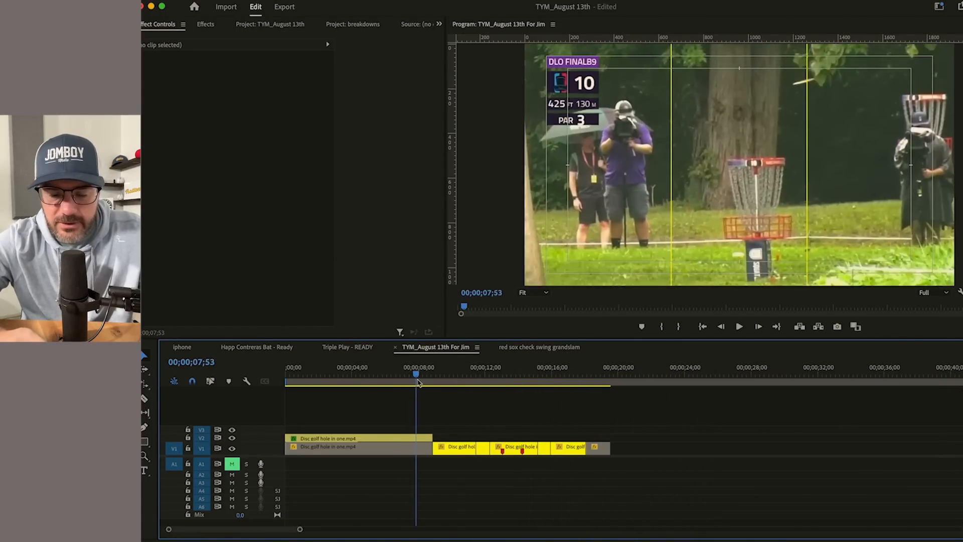
pyautogui.press('space')
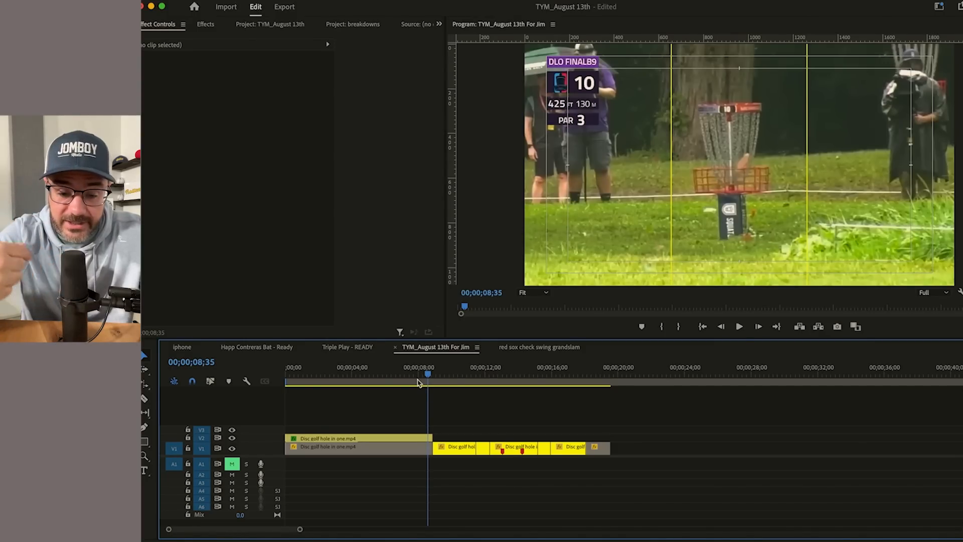
pyautogui.click(406, 380)
pyautogui.press('space')
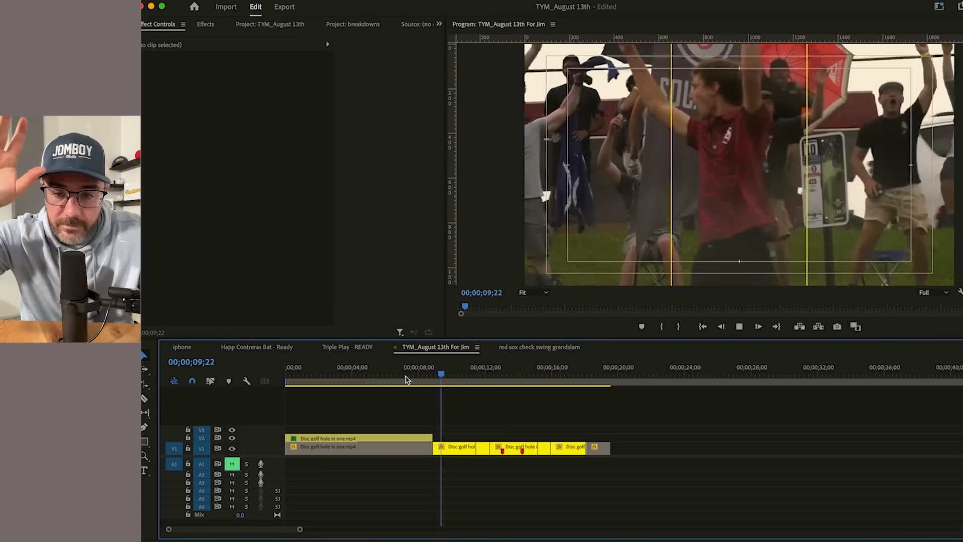
# Step: Set the reaction clip's position keyframes to Linear spatial interpolation and scrub through the movement
pyautogui.click(450, 377)
pyautogui.moveTo(451, 377)
pyautogui.mouseDown()
pyautogui.moveTo(480, 378)
pyautogui.moveTo(465, 378)
pyautogui.mouseUp()
pyautogui.click(457, 449)
pyautogui.click(296, 79)
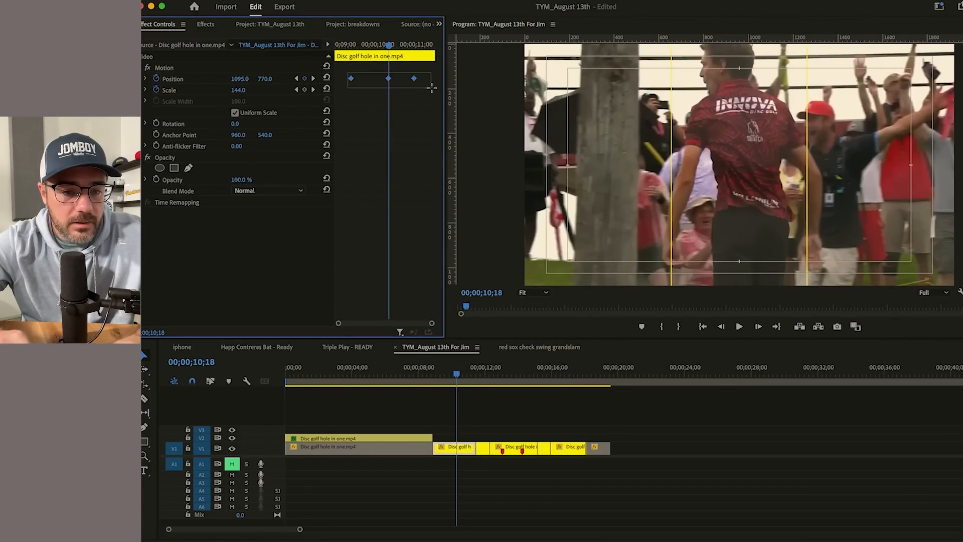
pyautogui.rightClick(415, 80)
pyautogui.moveTo(464, 190)
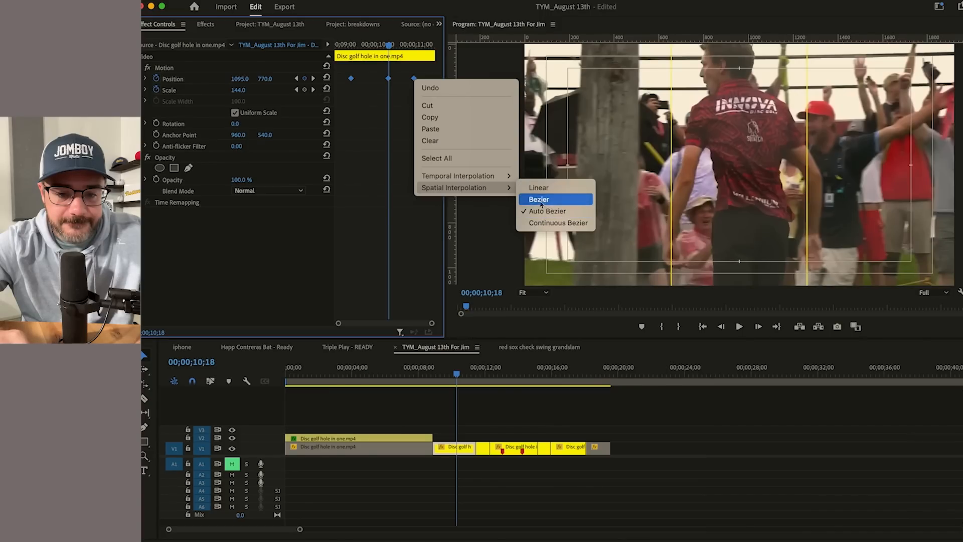
pyautogui.click(540, 189)
pyautogui.moveTo(458, 374)
pyautogui.mouseDown()
pyautogui.moveTo(573, 376)
pyautogui.moveTo(458, 387)
pyautogui.mouseUp()
pyautogui.click(419, 409)
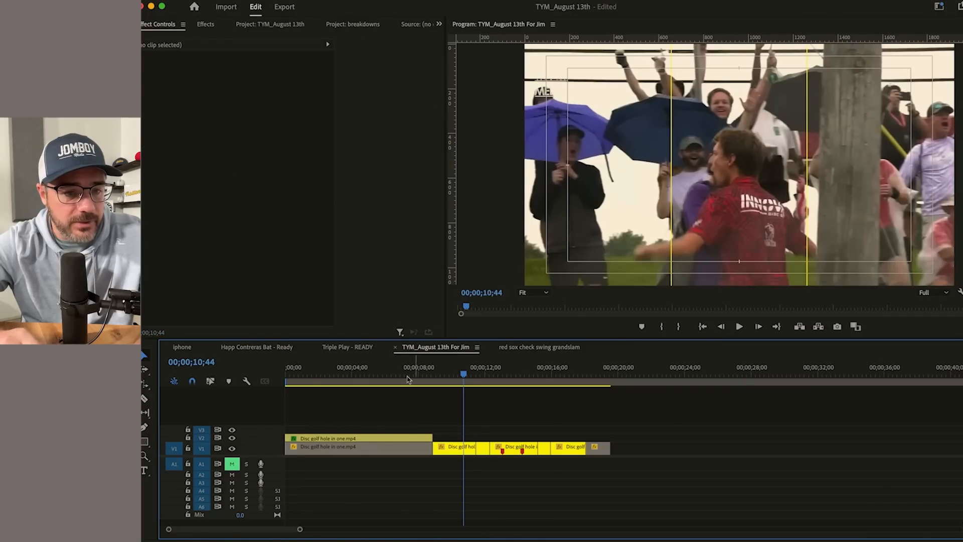
# Step: Add the Adjustment Layer from the breakdowns project across the whole sequence on V2, with the overlay throw clip above it on V3
pyautogui.click(354, 26)
pyautogui.click(216, 52)
pyautogui.write('adju')
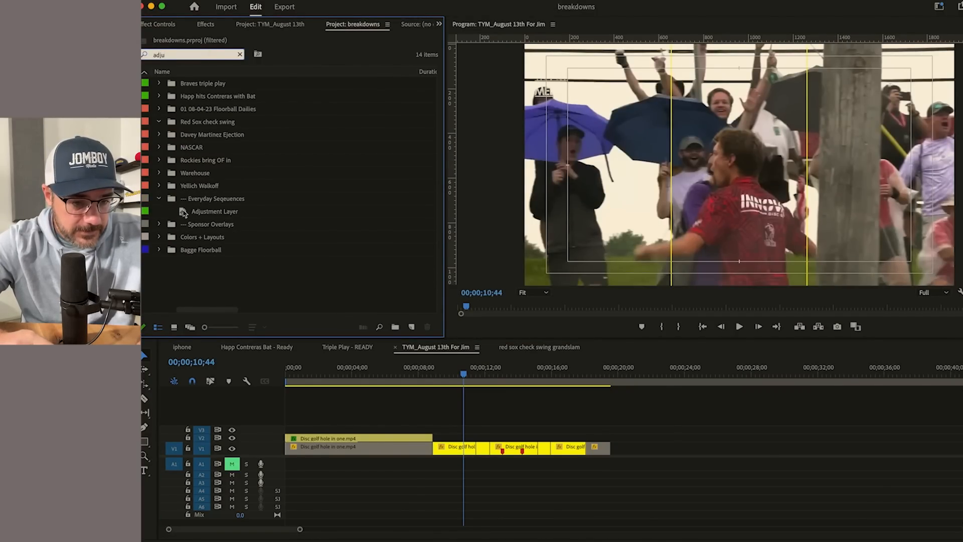
pyautogui.moveTo(183, 214); pyautogui.dragTo(610, 430)
pyautogui.moveTo(397, 440); pyautogui.dragTo(400, 417)
pyautogui.moveTo(389, 403); pyautogui.dragTo(386, 432)
pyautogui.hotkey('alt', 'Down')
pyautogui.click(417, 411)
# Step: Apply Gaussian Blur to the adjustment layer and set its blurriness to 10
pyautogui.click(453, 440)
pyautogui.click(158, 26)
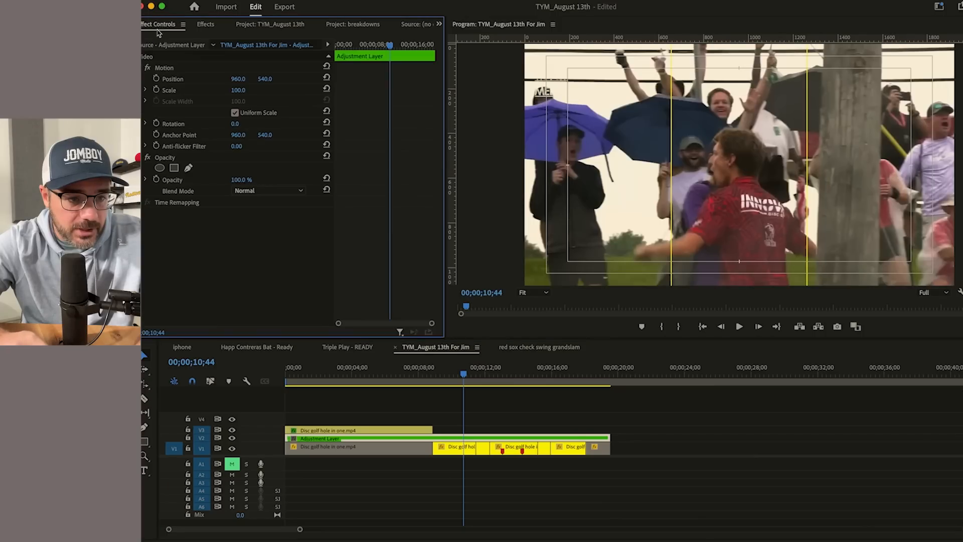
pyautogui.click(206, 24)
pyautogui.click(191, 39)
pyautogui.write('gau')
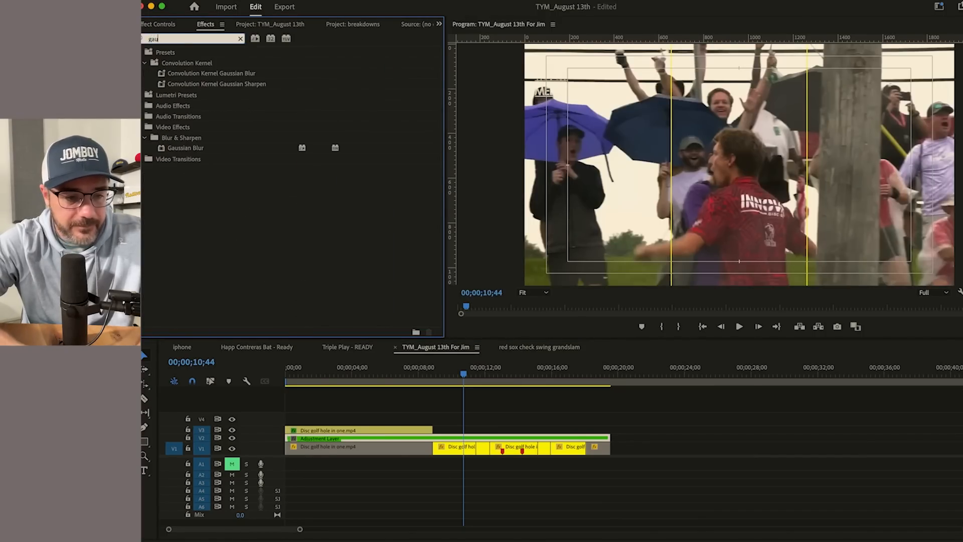
pyautogui.click(162, 149)
pyautogui.moveTo(472, 444); pyautogui.dragTo(471, 440)
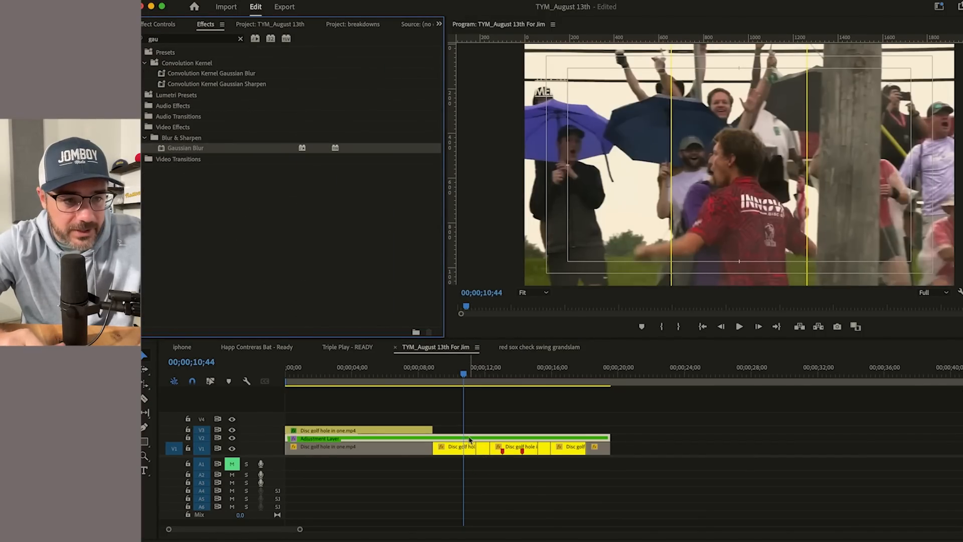
pyautogui.click(163, 24)
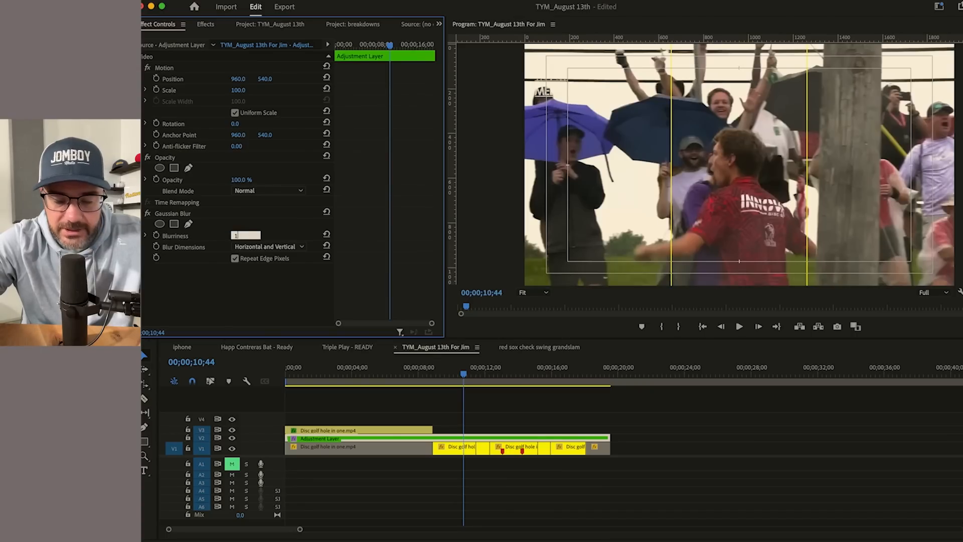
pyautogui.write('10')
pyautogui.press('Return')
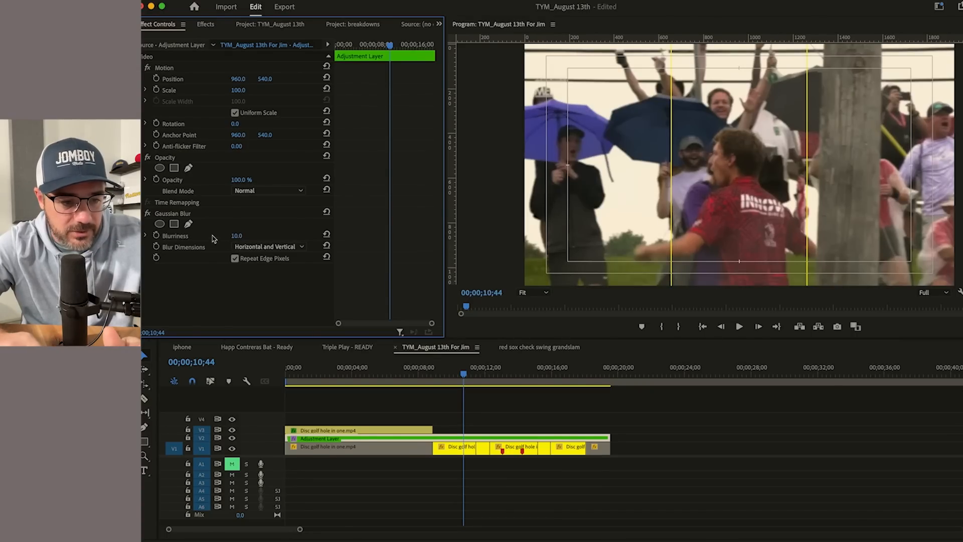
# Step: Compare the reaction frame with the Gaussian Blur switched off and on
pyautogui.click(148, 215)
pyautogui.click(148, 215)
pyautogui.click(148, 215)
pyautogui.click(148, 215)
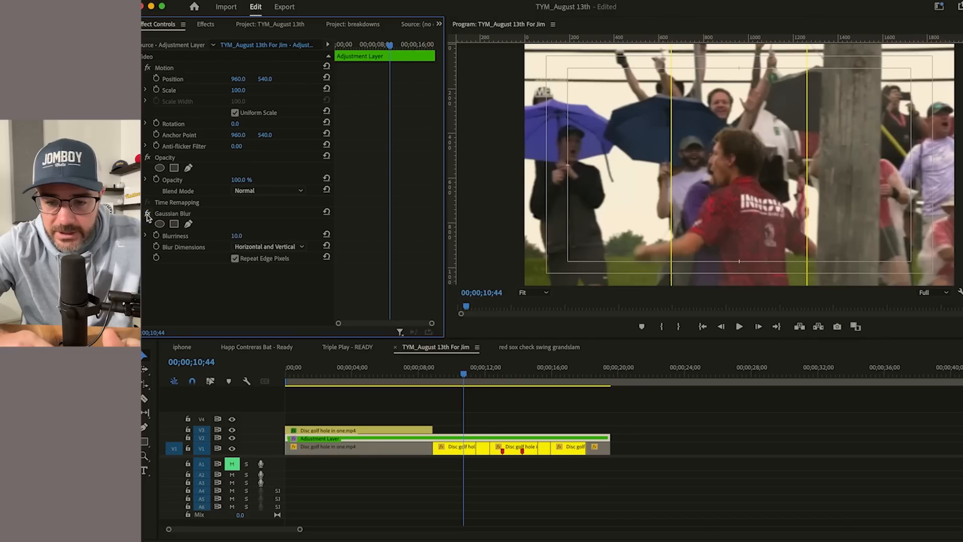
pyautogui.click(148, 215)
pyautogui.click(148, 214)
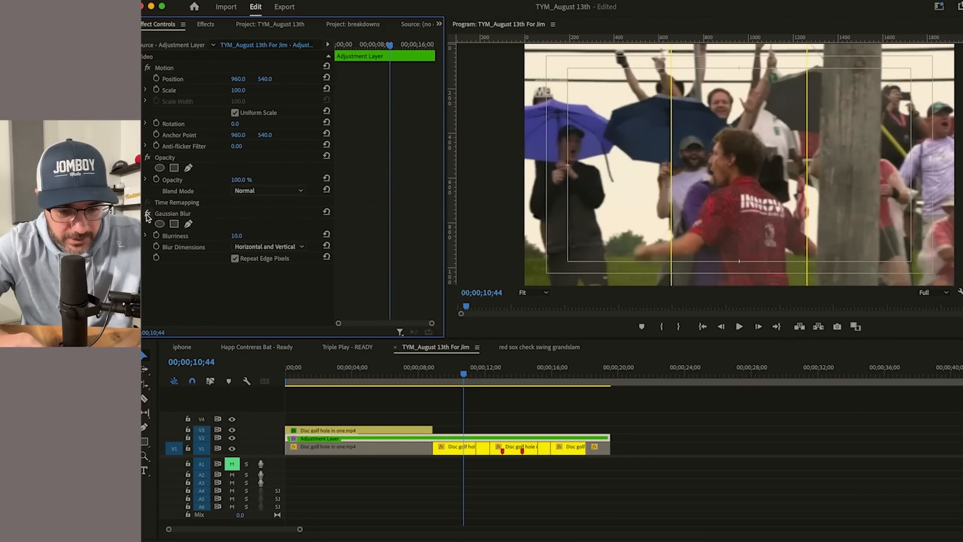
# Step: Split the adjustment layer at the cut between the throw and reaction clips and select the part over the throw
pyautogui.click(448, 418)
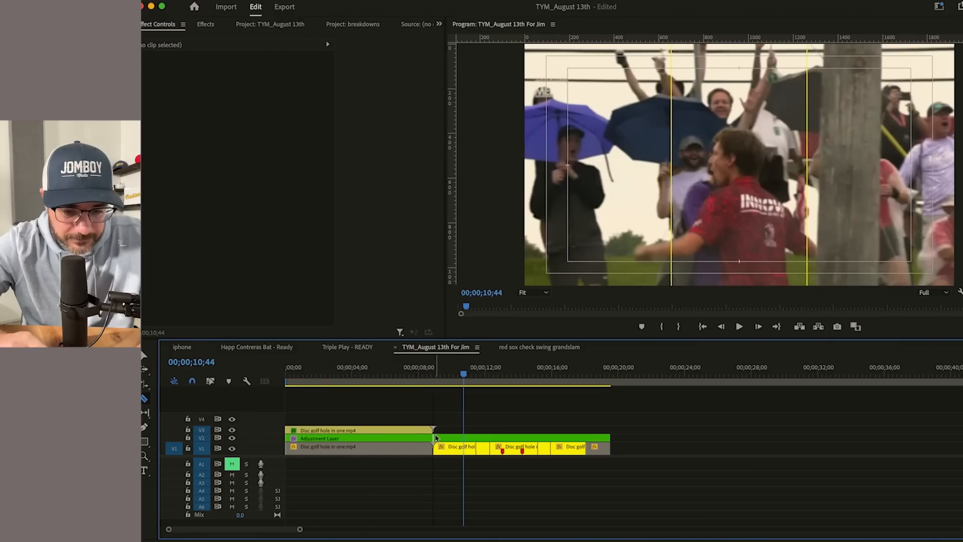
pyautogui.click(395, 371)
pyautogui.click(396, 442)
pyautogui.press('=')
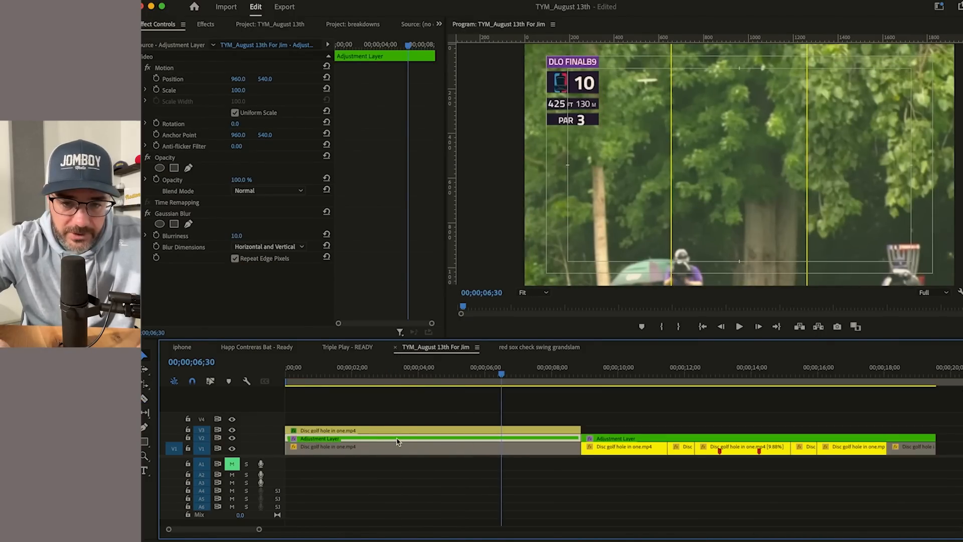
# Step: Add an inverted ellipse mask to the throw section's Gaussian Blur at the sequence start, with a feather of 177
pyautogui.press('Home')
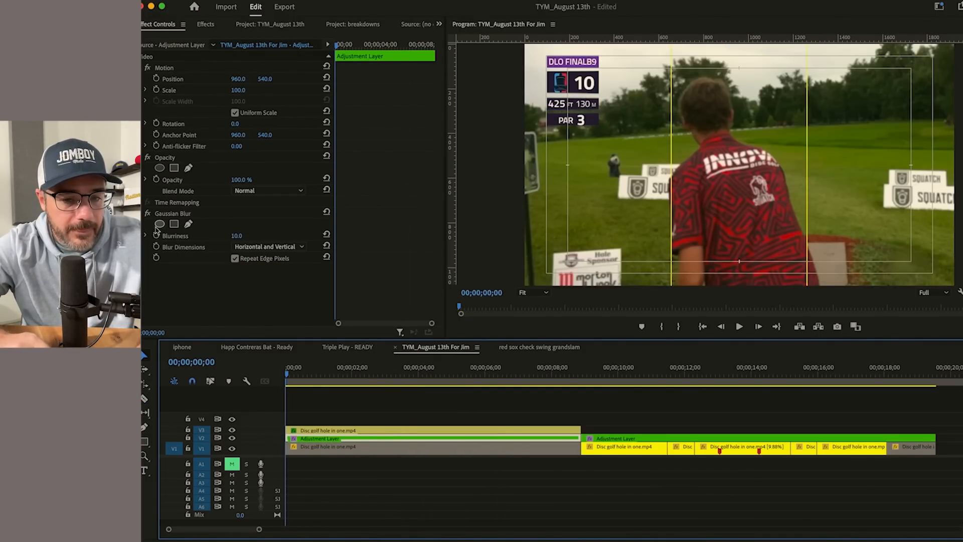
pyautogui.click(159, 225)
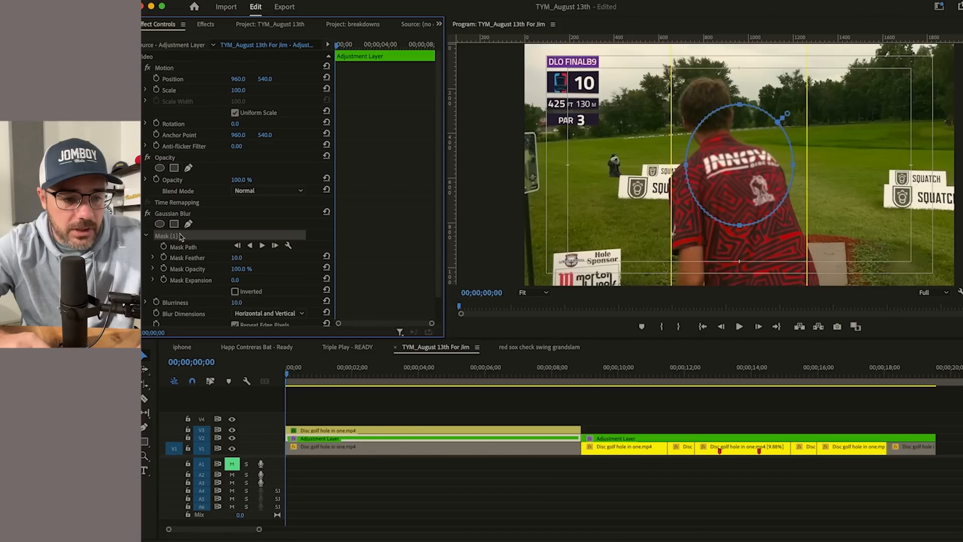
pyautogui.click(235, 291)
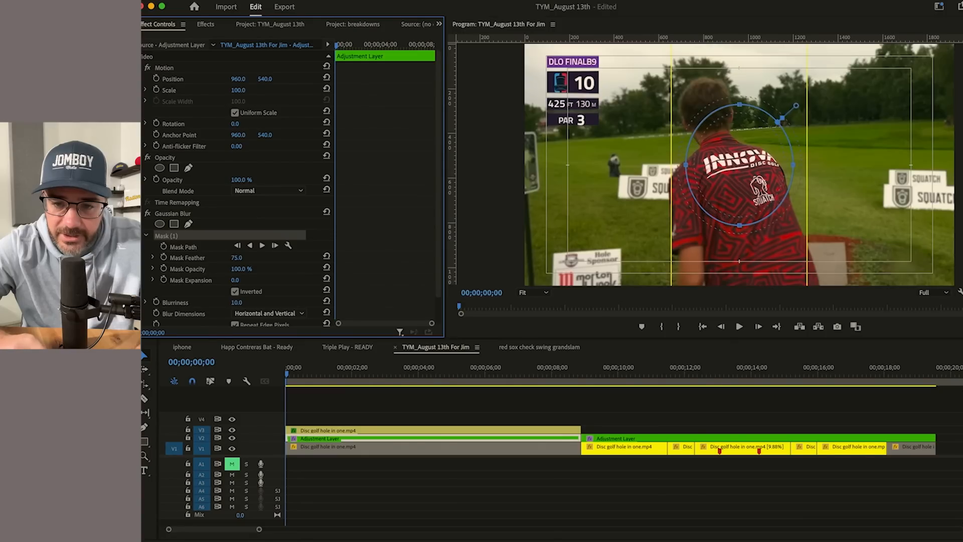
pyautogui.moveTo(238, 258); pyautogui.dragTo(240, 257)
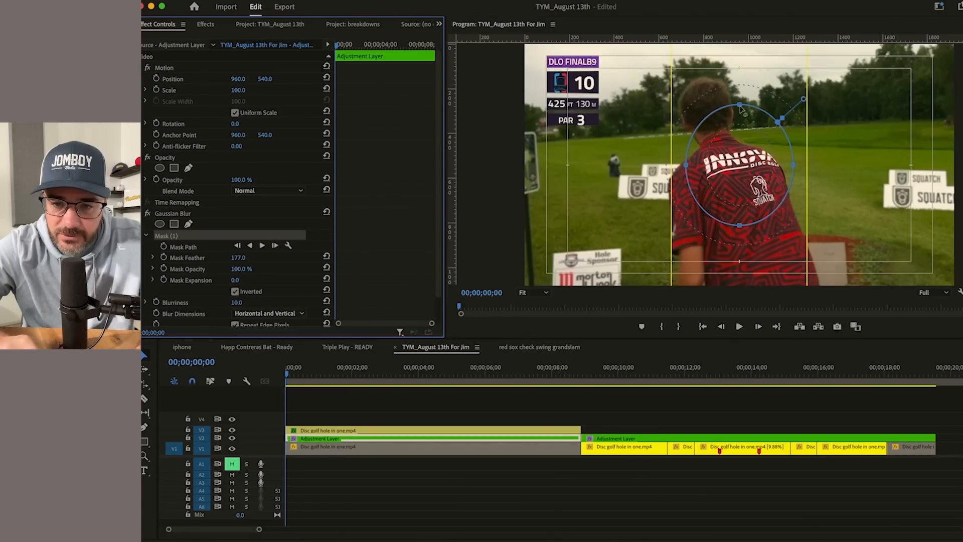
# Step: Stretch and tilt the blur mask into a tall ellipse around the thrower, with the preview zoomed to 75%
pyautogui.moveTo(743, 106); pyautogui.dragTo(741, 50)
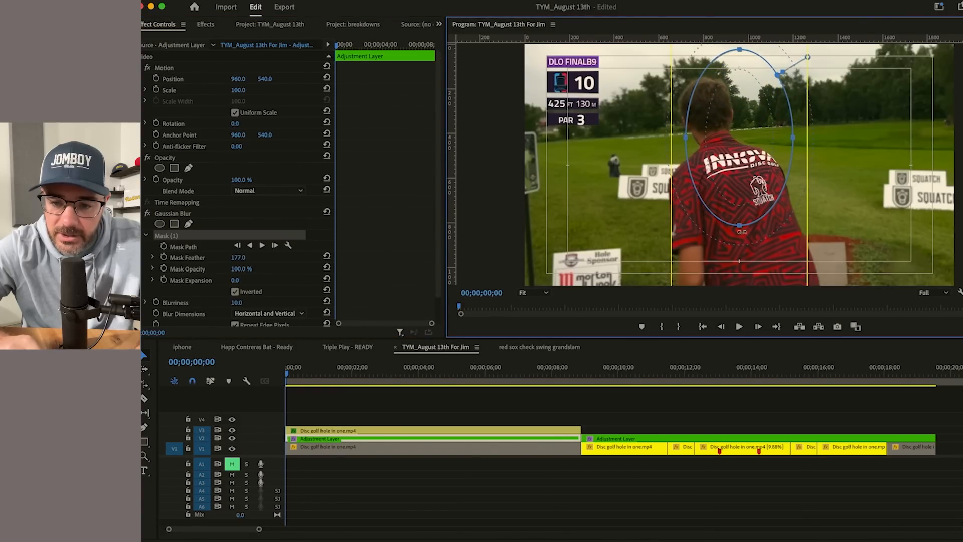
pyautogui.moveTo(741, 225); pyautogui.dragTo(744, 283)
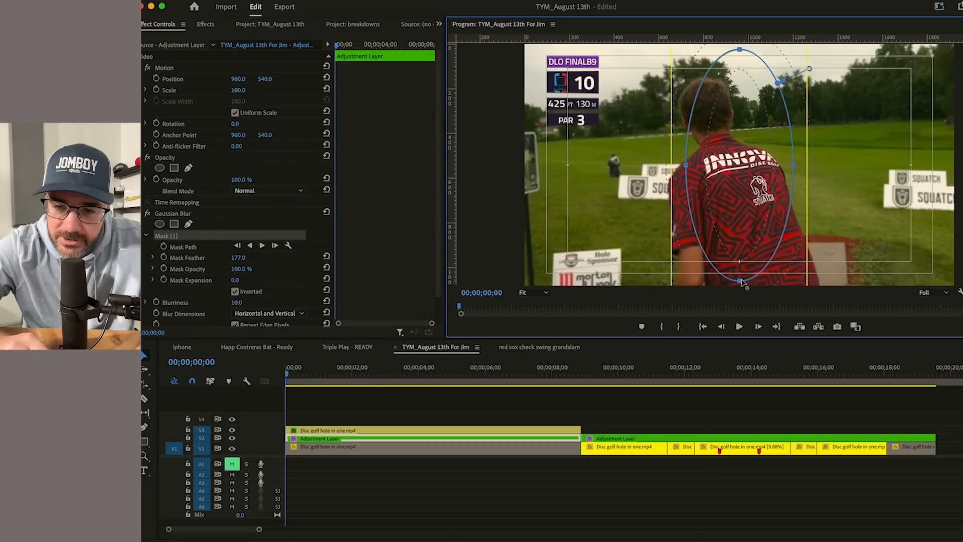
pyautogui.moveTo(687, 166); pyautogui.dragTo(651, 166)
pyautogui.moveTo(793, 167); pyautogui.dragTo(820, 166)
pyautogui.moveTo(738, 281); pyautogui.dragTo(747, 319)
pyautogui.moveTo(650, 185); pyautogui.dragTo(668, 187)
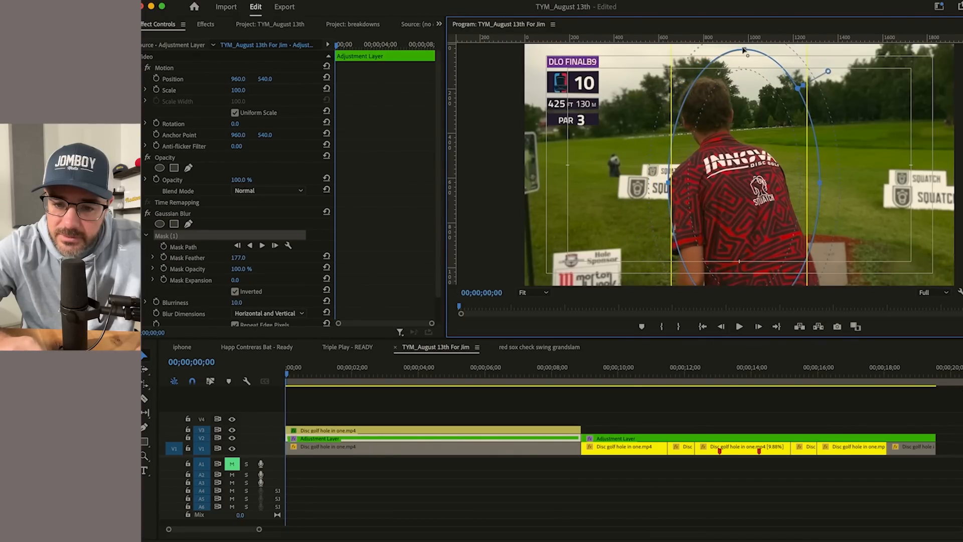
pyautogui.click(533, 292)
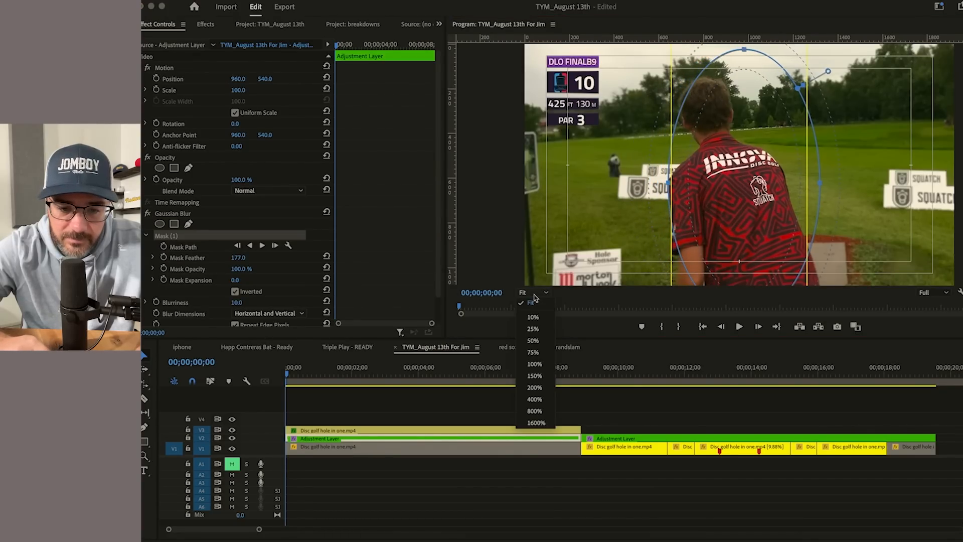
pyautogui.click(538, 346)
pyautogui.moveTo(740, 56); pyautogui.dragTo(705, 61)
pyautogui.moveTo(744, 146); pyautogui.dragTo(733, 145)
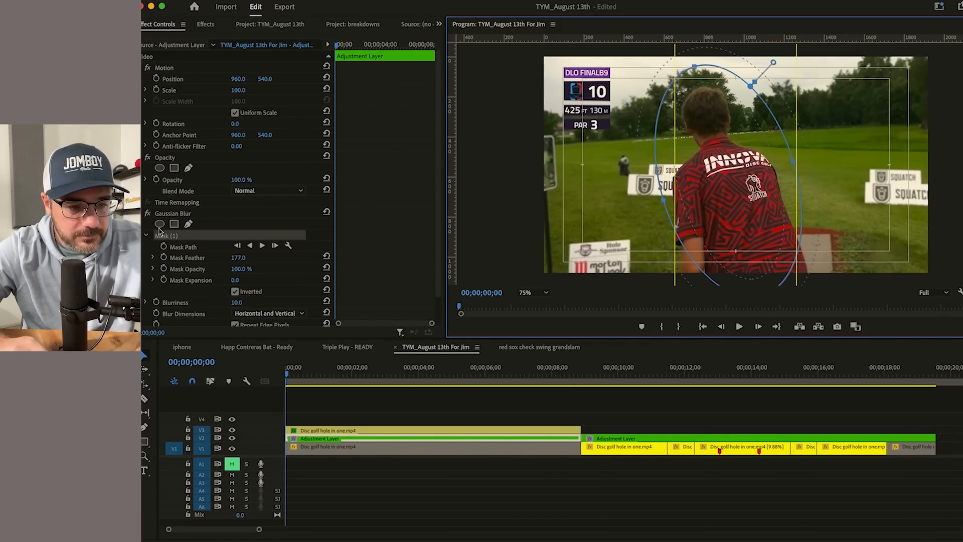
# Step: Keyframe the mask path at the sequence start, and at 00;00;08;53 reshape the ellipse around the basket
pyautogui.click(170, 245)
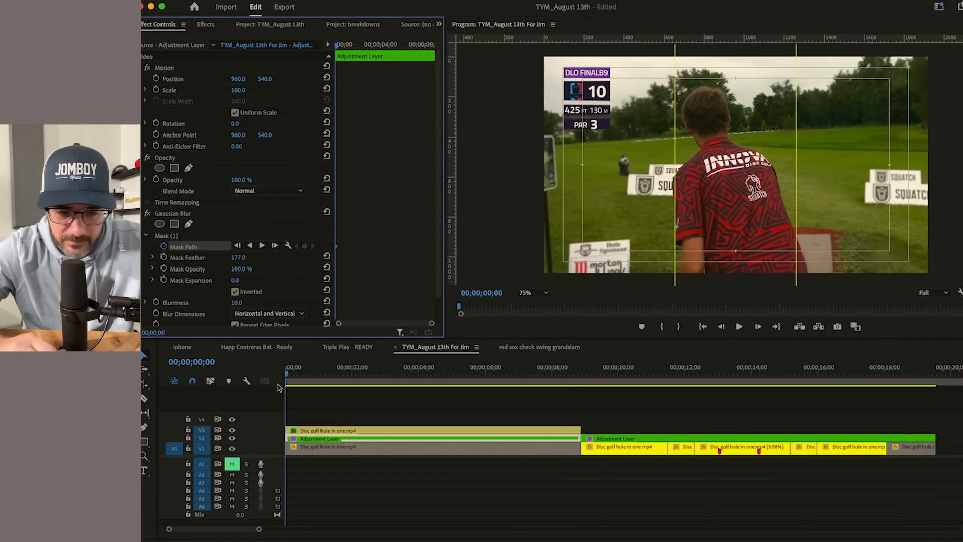
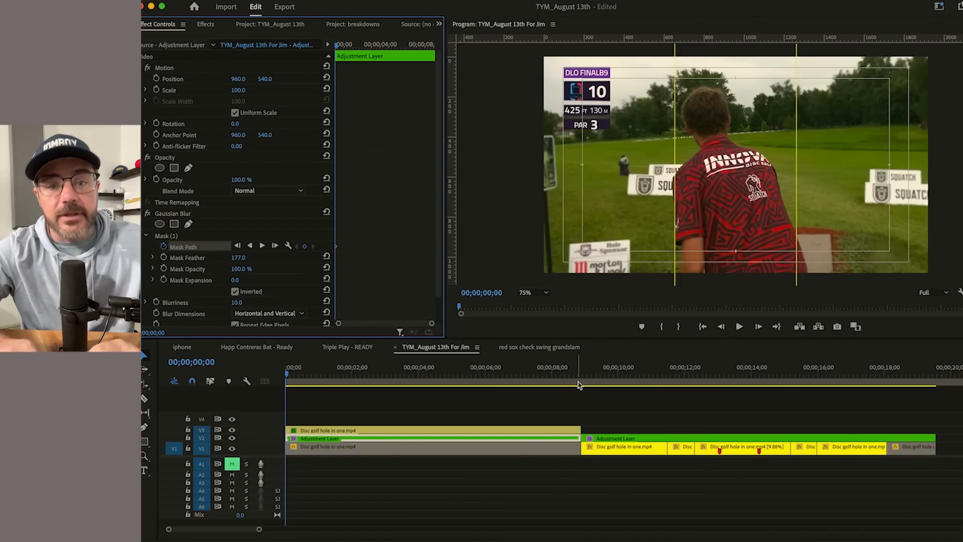
pyautogui.press('Down')
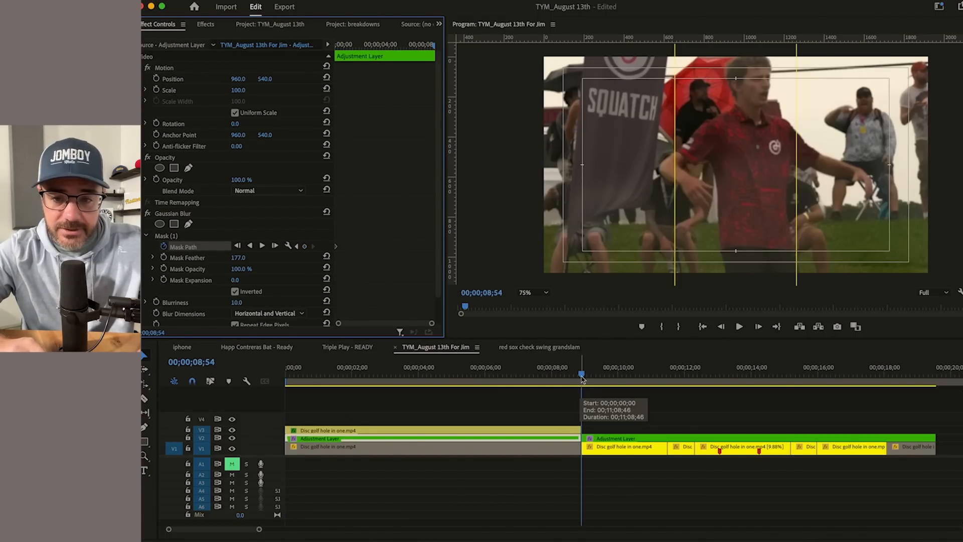
pyautogui.press('Left')
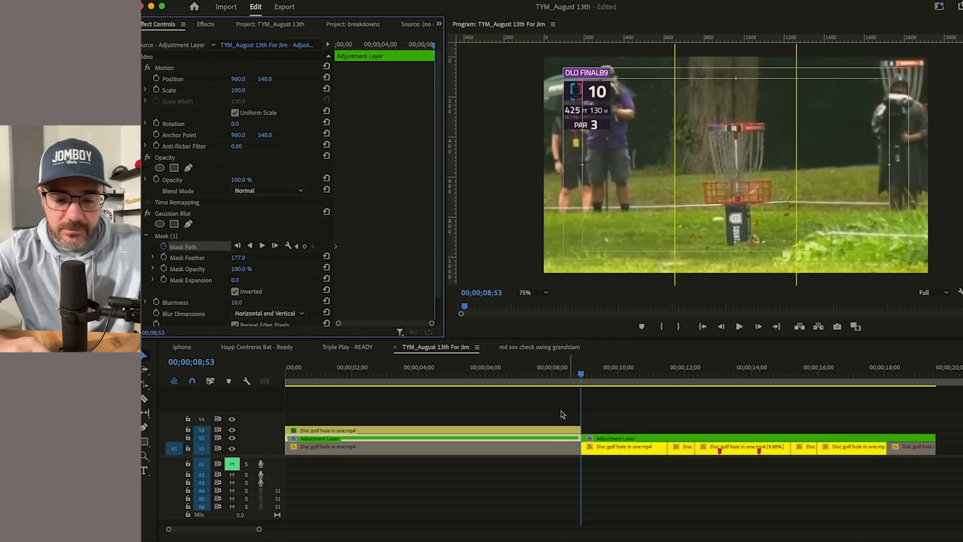
pyautogui.click(196, 239)
pyautogui.moveTo(694, 62); pyautogui.dragTo(744, 142)
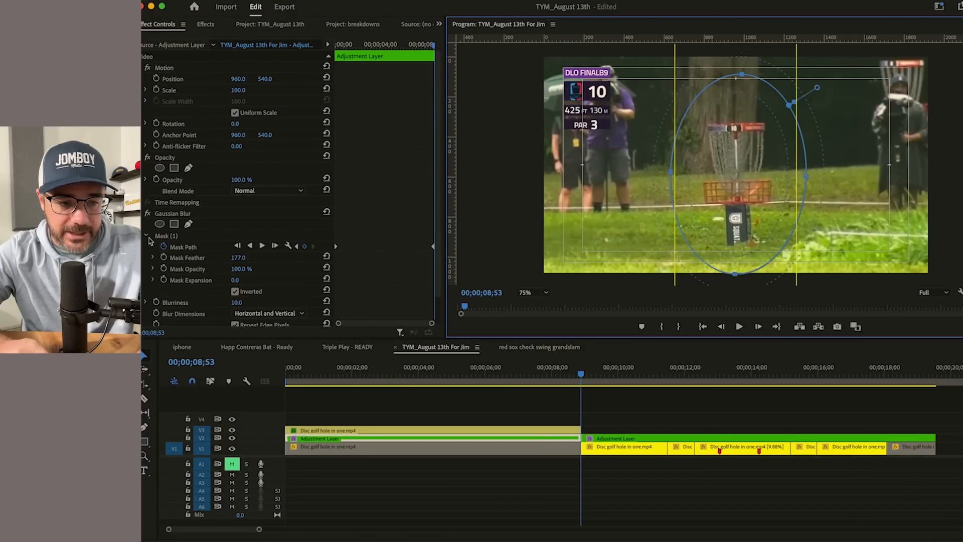
# Step: Toggle the blur to judge its strength on the basket shot, and set the blurriness to 12.5
pyautogui.click(148, 215)
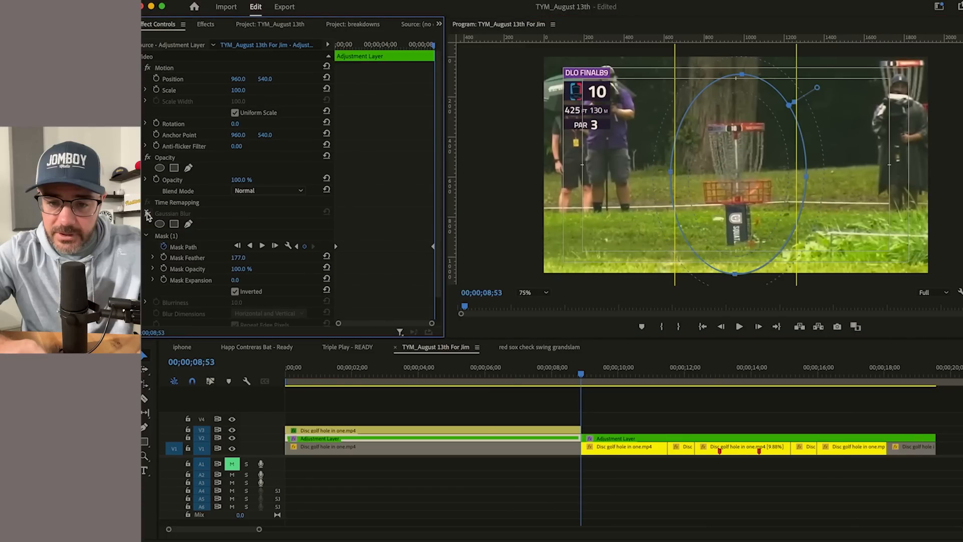
pyautogui.click(148, 214)
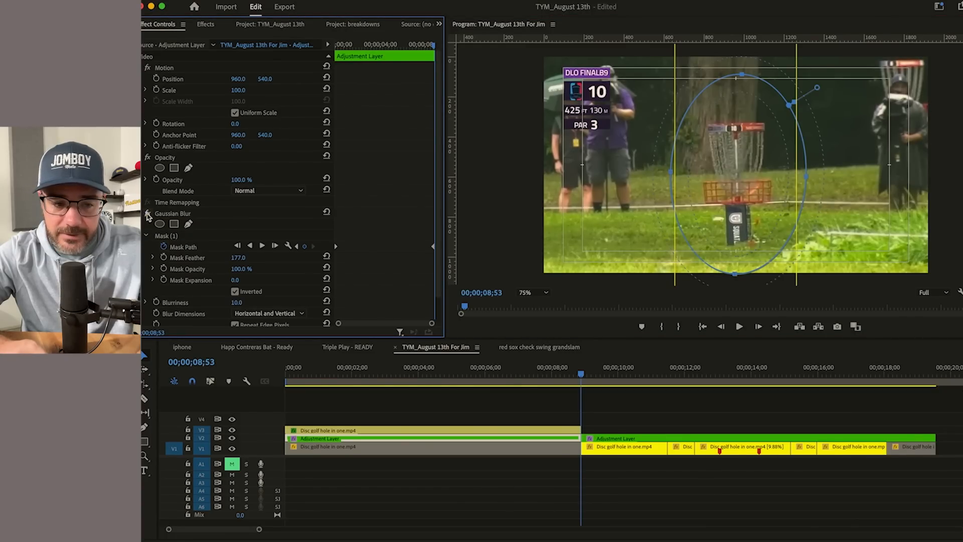
pyautogui.click(240, 303)
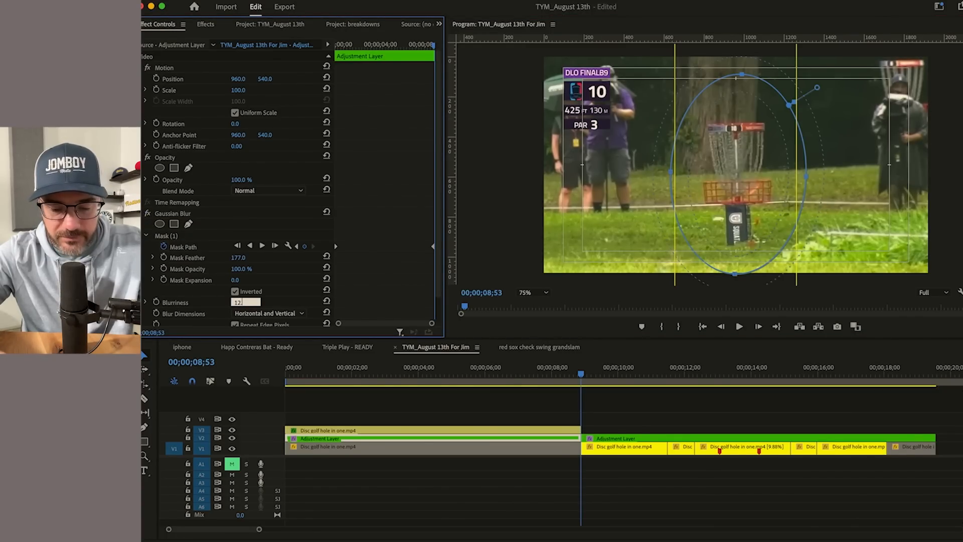
pyautogui.write('12.5')
pyautogui.press('Return')
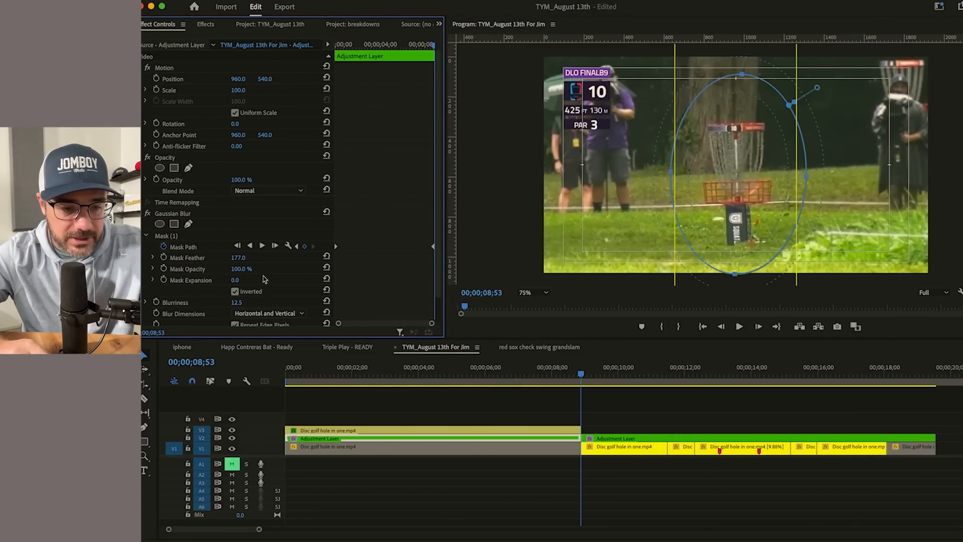
# Step: Compare the basket frame with the stronger Gaussian Blur switched off and on
pyautogui.click(148, 214)
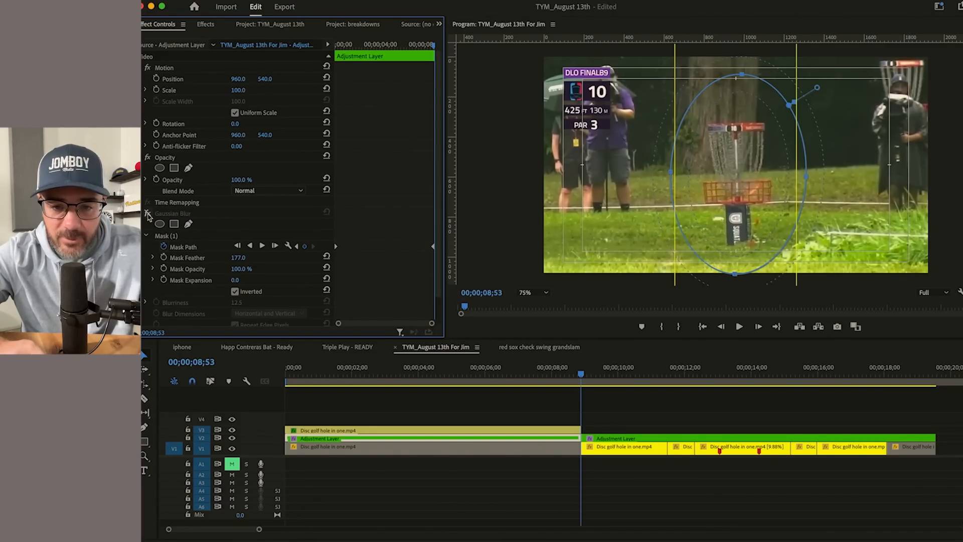
pyautogui.click(148, 215)
pyautogui.click(148, 214)
pyautogui.click(148, 215)
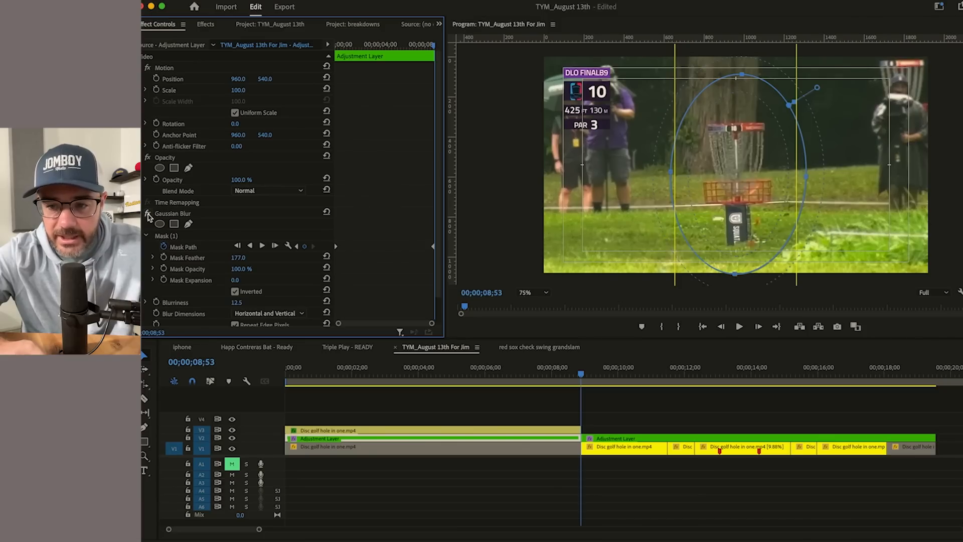
pyautogui.click(148, 215)
pyautogui.click(148, 214)
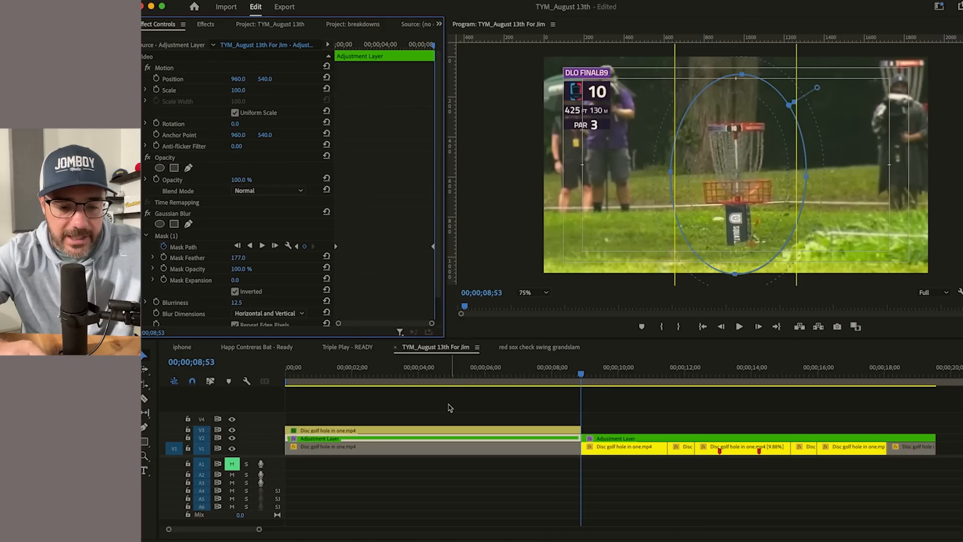
# Step: At 00;00;04;05, reshape the blur mask into a shorter, rounder ellipse around the disc flying in front of the trees
pyautogui.click(422, 376)
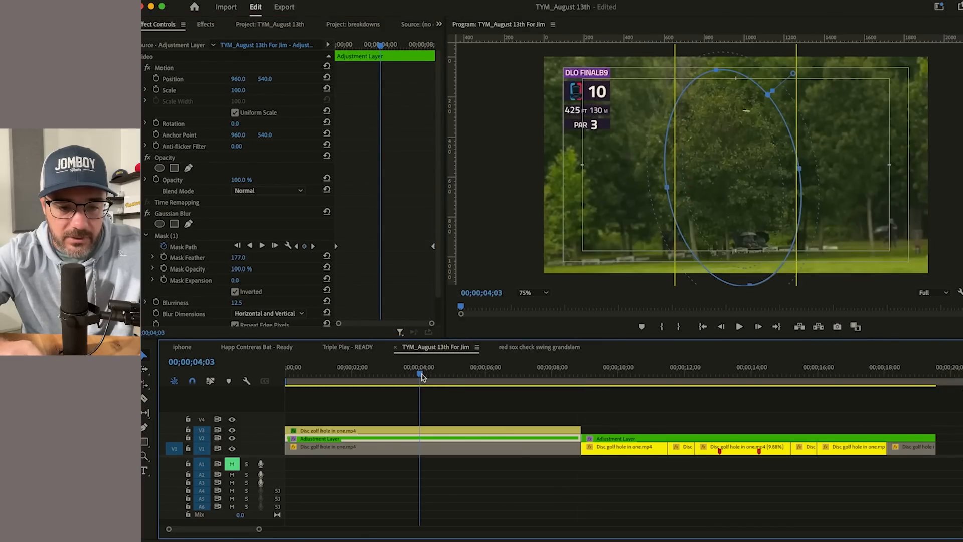
pyautogui.moveTo(422, 374); pyautogui.dragTo(423, 374)
pyautogui.moveTo(718, 70); pyautogui.dragTo(741, 69)
pyautogui.moveTo(738, 134); pyautogui.dragTo(749, 121)
pyautogui.moveTo(735, 271); pyautogui.dragTo(741, 212)
pyautogui.moveTo(745, 91); pyautogui.dragTo(748, 88)
pyautogui.moveTo(753, 52); pyautogui.dragTo(751, 67)
pyautogui.moveTo(755, 153); pyautogui.dragTo(753, 139)
pyautogui.moveTo(744, 198); pyautogui.dragTo(743, 212)
pyautogui.moveTo(752, 156); pyautogui.dragTo(751, 151)
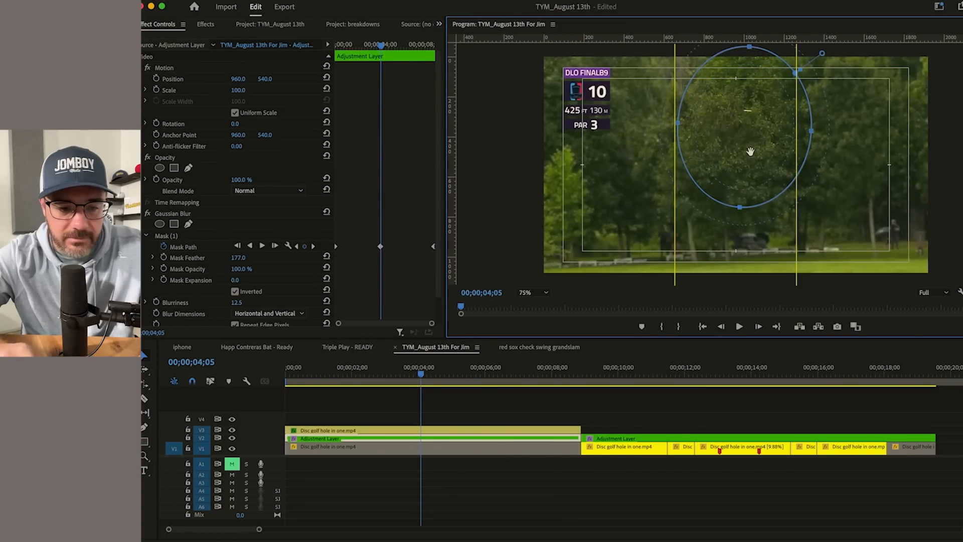
# Step: At 00;00;06;32, move the rounded blur mask over the disc flying near the scoreboard graphic
pyautogui.click(410, 45)
pyautogui.moveTo(760, 167); pyautogui.dragTo(690, 153)
pyautogui.moveTo(662, 227); pyautogui.dragTo(669, 185)
pyautogui.moveTo(700, 133); pyautogui.dragTo(685, 123)
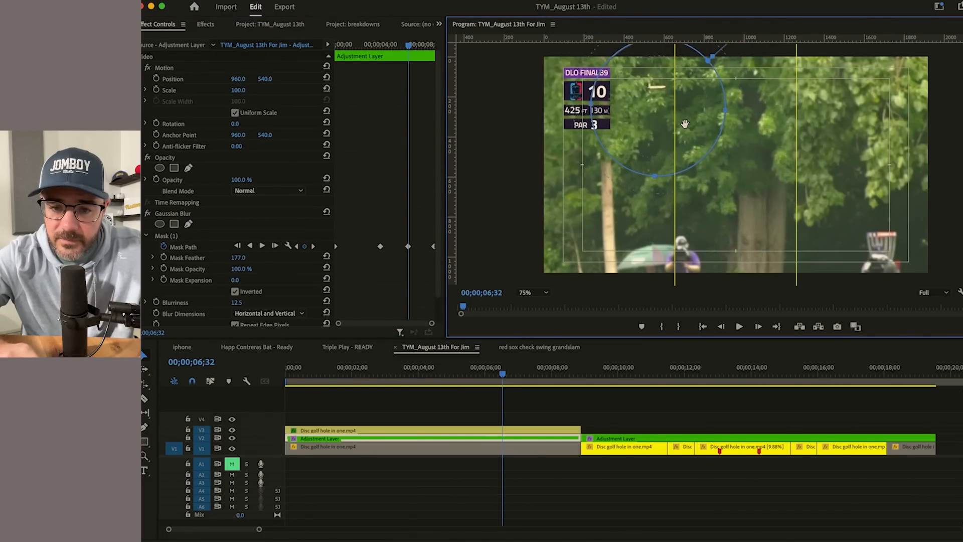
# Step: At 00;00;01;56, reshape and reposition the blur mask to cover the thrower's follow-through and the released disc
pyautogui.click(357, 47)
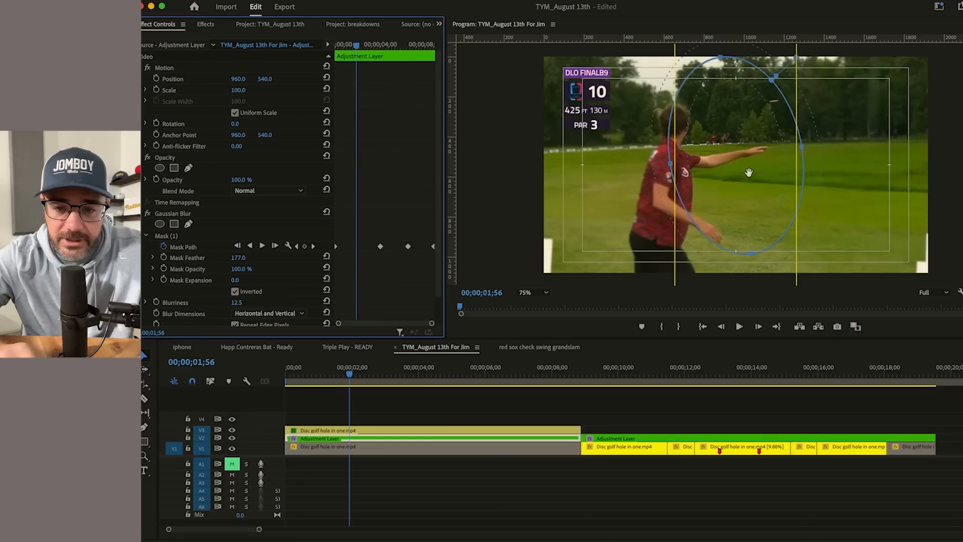
pyautogui.moveTo(756, 258); pyautogui.dragTo(705, 278)
pyautogui.moveTo(735, 183); pyautogui.dragTo(690, 203)
pyautogui.moveTo(714, 83); pyautogui.dragTo(798, 66)
pyautogui.moveTo(607, 246); pyautogui.dragTo(593, 263)
pyautogui.moveTo(737, 211); pyautogui.dragTo(783, 224)
# Step: Reposition and tilt the blur mask around the thrower at 00;00;00;27 and again at 00;00;01;00
pyautogui.moveTo(356, 47); pyautogui.dragTo(323, 74)
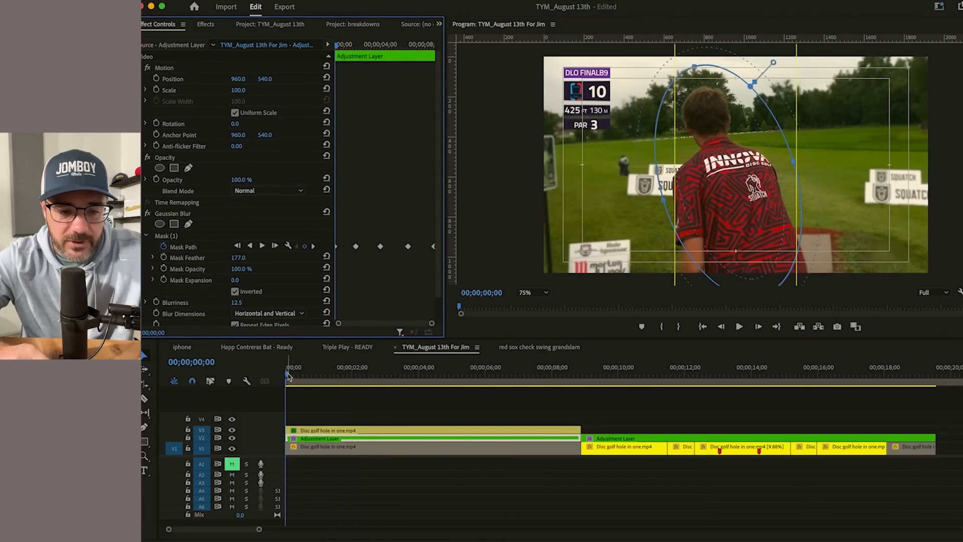
pyautogui.moveTo(289, 376); pyautogui.dragTo(302, 379)
pyautogui.moveTo(705, 159); pyautogui.dragTo(703, 194)
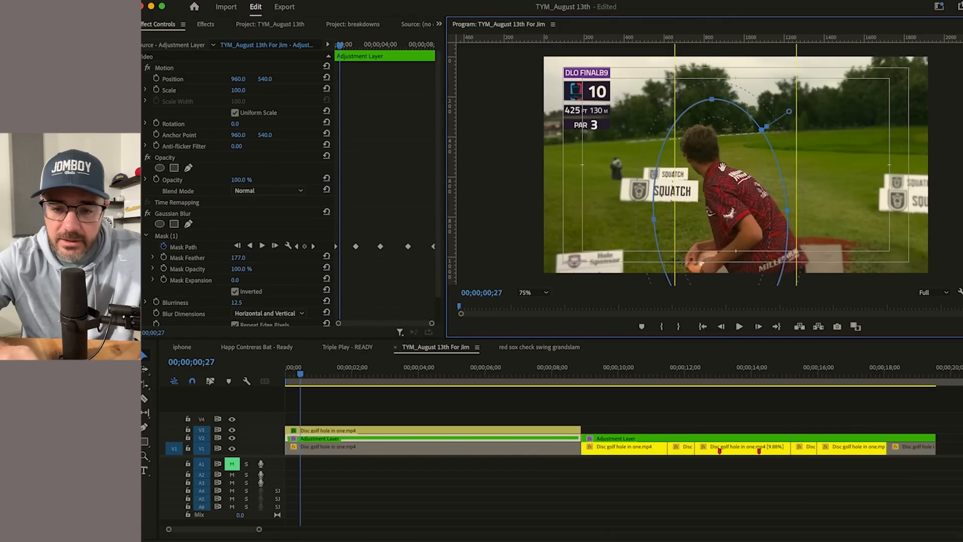
pyautogui.moveTo(712, 92); pyautogui.dragTo(682, 99)
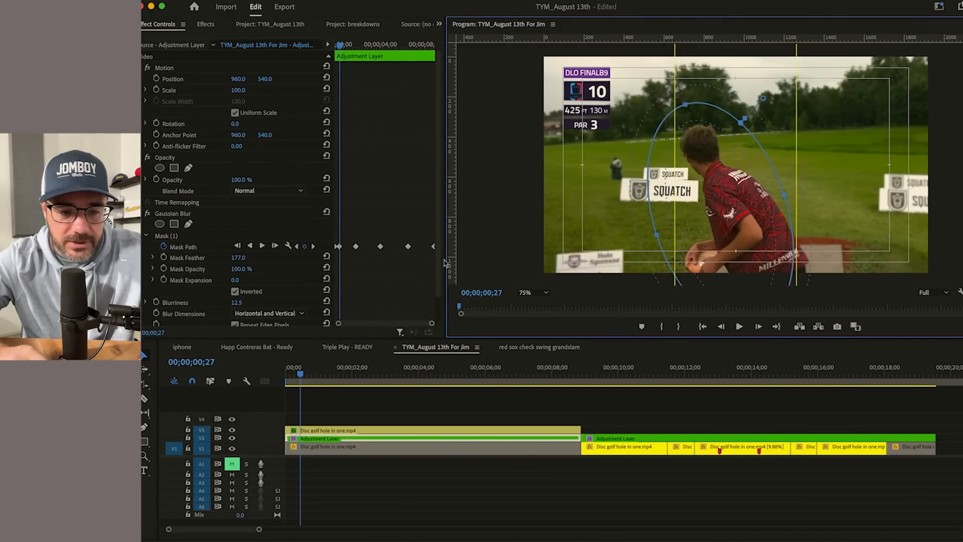
pyautogui.moveTo(302, 372); pyautogui.dragTo(319, 378)
pyautogui.moveTo(702, 87); pyautogui.dragTo(661, 86)
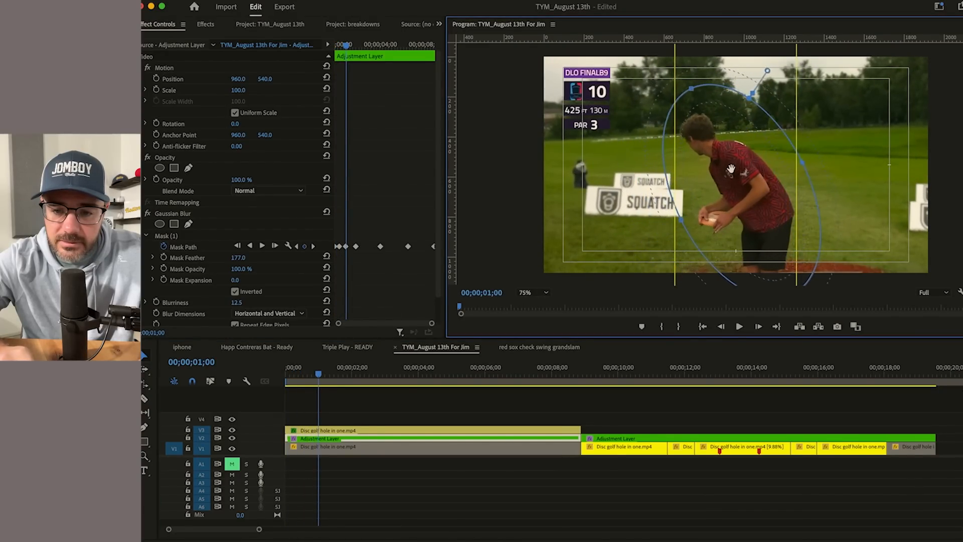
# Step: Realign the blur mask with the thrower's run-up shortly after 00;00;01;00 and at 00;00;01;25
pyautogui.moveTo(319, 374); pyautogui.dragTo(326, 375)
pyautogui.moveTo(711, 74); pyautogui.dragTo(683, 79)
pyautogui.moveTo(716, 151); pyautogui.dragTo(757, 182)
pyautogui.moveTo(326, 374); pyautogui.dragTo(332, 374)
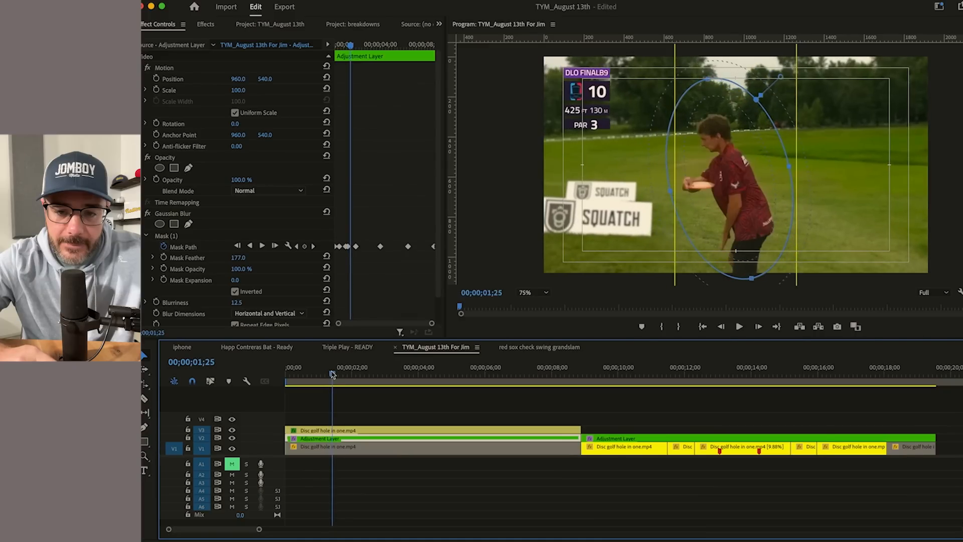
pyautogui.moveTo(720, 227); pyautogui.dragTo(709, 229)
# Step: Center the blur mask on the flying disc at 00;00;05;00 and at further points along its flight
pyautogui.moveTo(332, 373); pyautogui.dragTo(452, 314)
pyautogui.click(847, 103)
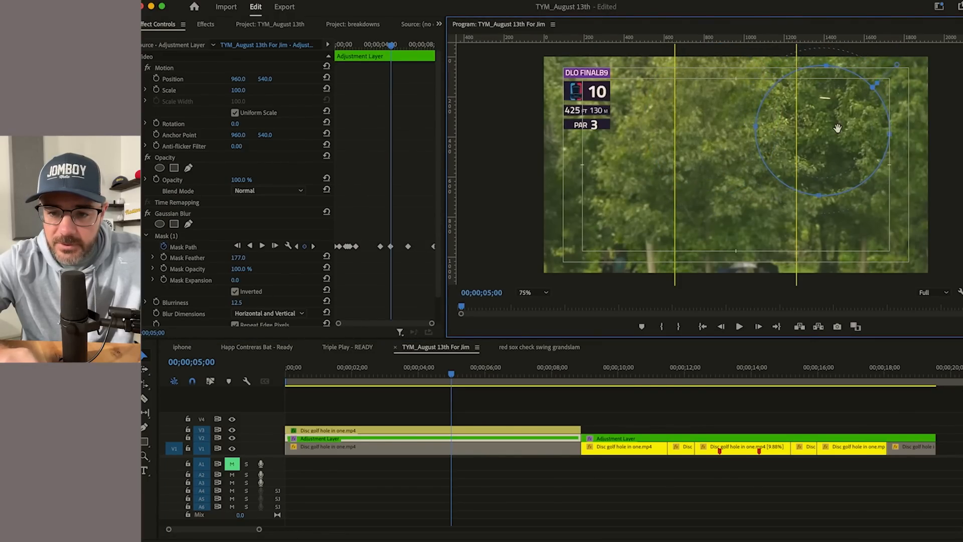
pyautogui.moveTo(479, 372); pyautogui.dragTo(513, 374)
pyautogui.click(779, 111)
pyautogui.moveTo(675, 144); pyautogui.dragTo(689, 105)
# Step: Reshape the blur mask at 00;00;07;28 and 00;00;07;08 to keep the incoming disc and the basket inside it
pyautogui.moveTo(490, 379); pyautogui.dragTo(533, 373)
pyautogui.click(702, 192)
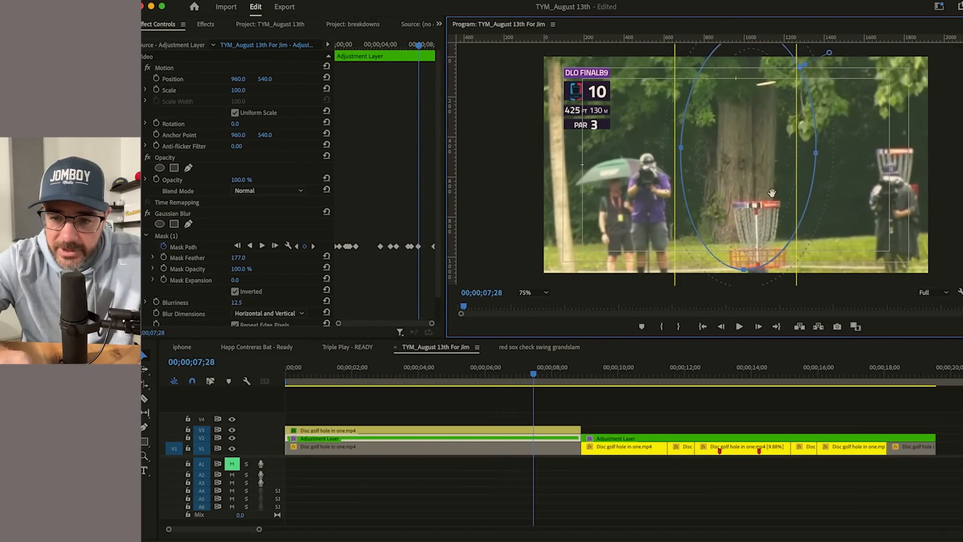
pyautogui.moveTo(496, 374); pyautogui.dragTo(524, 380)
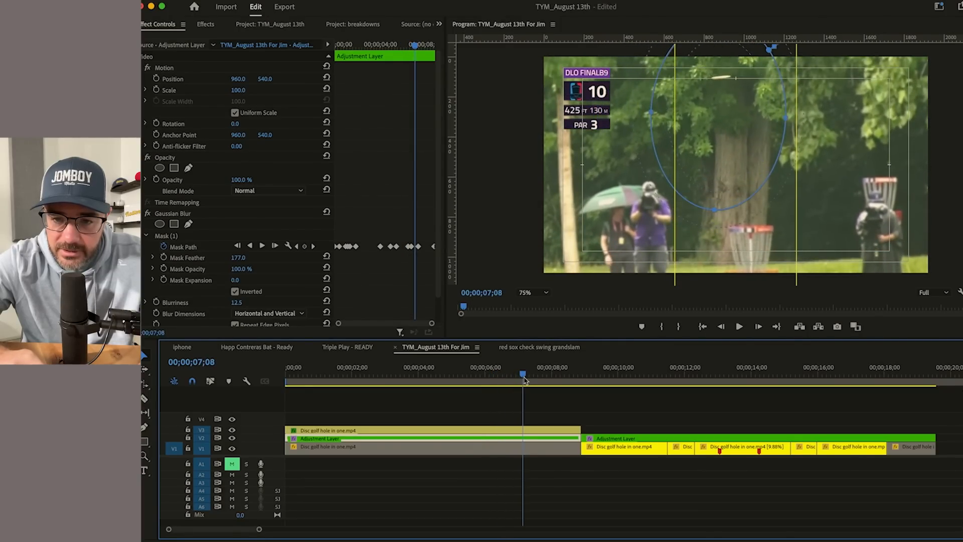
pyautogui.moveTo(713, 214); pyautogui.dragTo(717, 273)
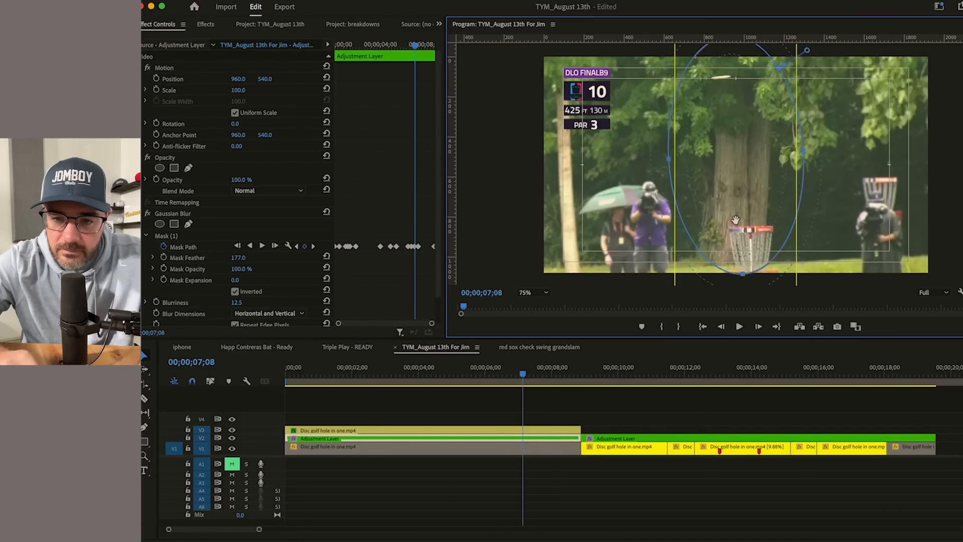
# Step: Set the Gaussian Blur blurriness to 15 on the second adjustment layer, previewing the celebration frame at 00;00;12;07
pyautogui.moveTo(497, 374); pyautogui.dragTo(694, 375)
pyautogui.click(566, 404)
pyautogui.press('-')
pyautogui.moveTo(495, 374)
pyautogui.mouseDown()
pyautogui.moveTo(613, 380)
pyautogui.moveTo(487, 380)
pyautogui.mouseUp()
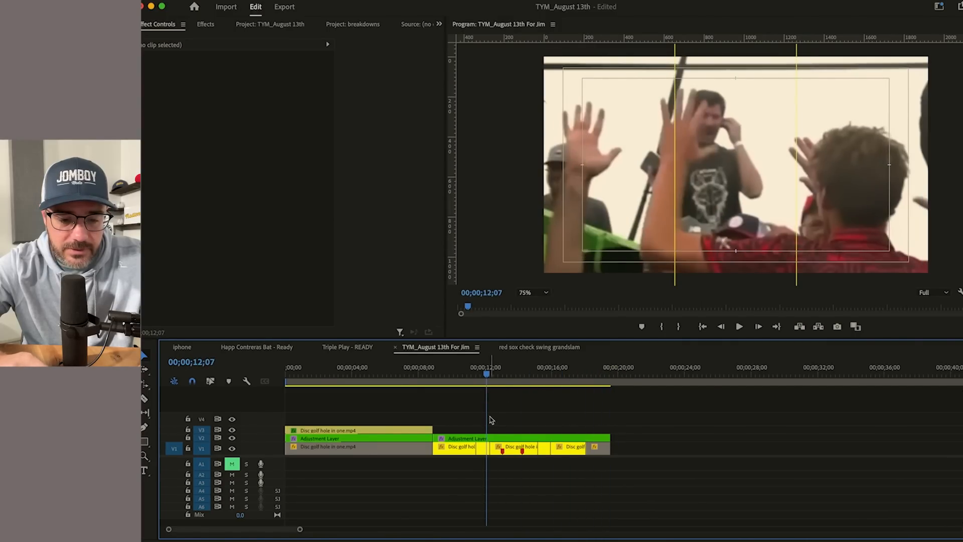
pyautogui.click(493, 437)
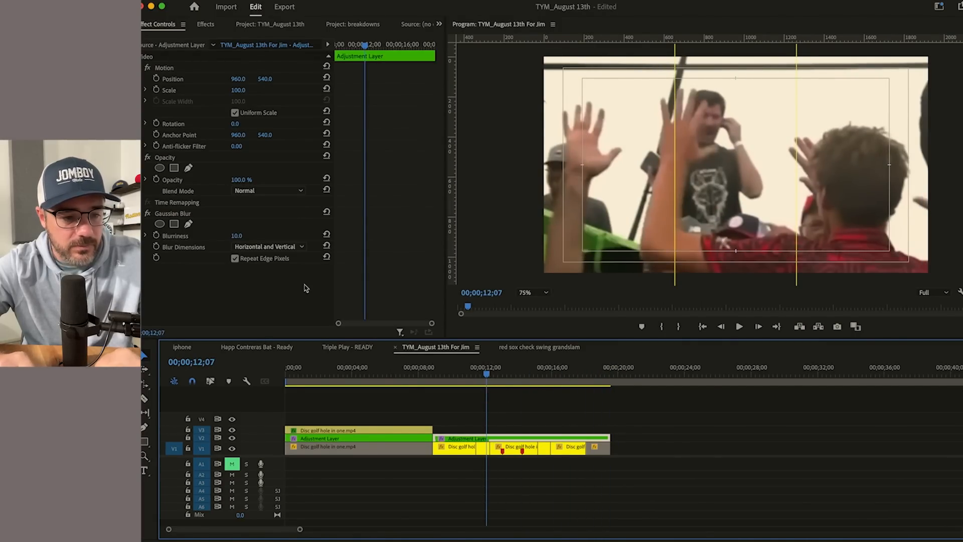
pyautogui.click(236, 235)
pyautogui.write('15')
pyautogui.press('Return')
# Step: Add an inverted ellipse mask to this blur with a feather of 160 and stretch it wide across the crowd
pyautogui.click(160, 224)
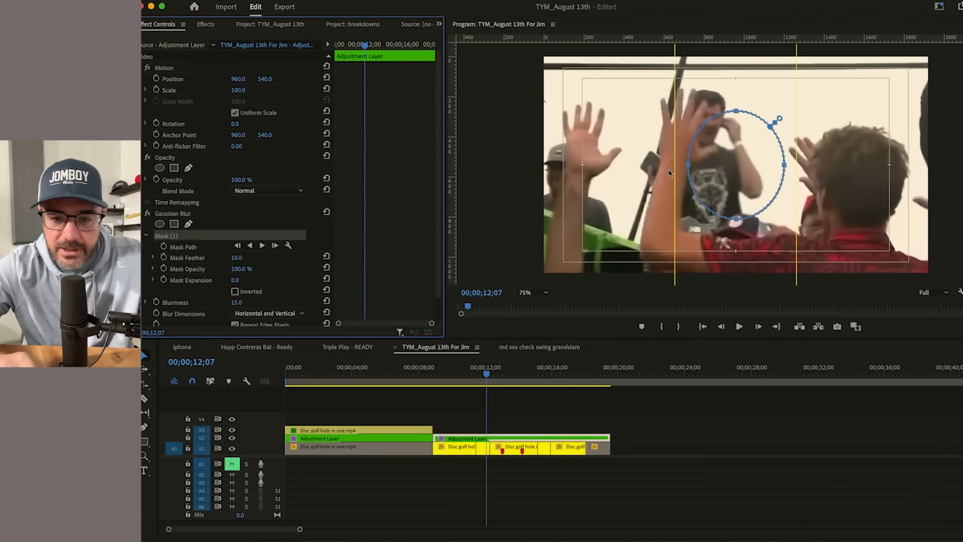
pyautogui.click(235, 291)
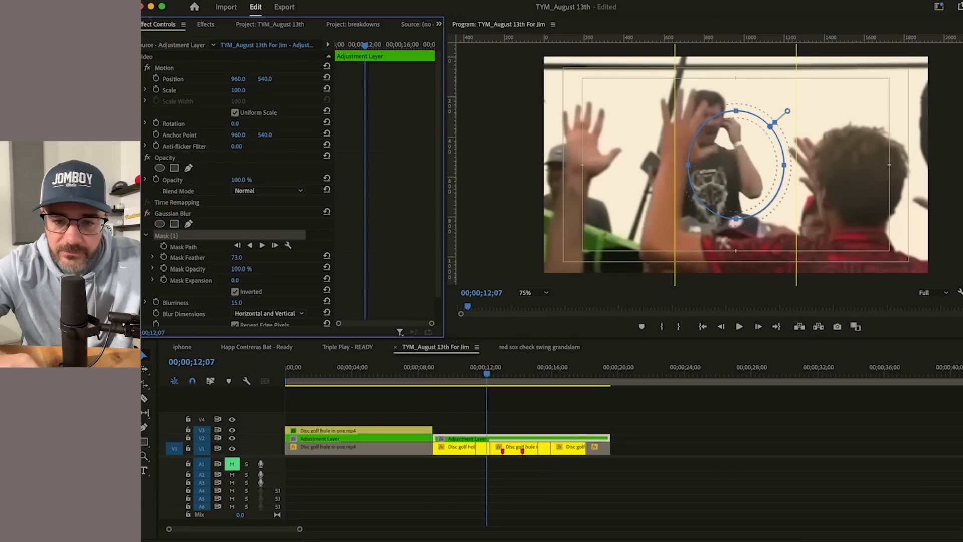
pyautogui.moveTo(244, 257); pyautogui.dragTo(196, 258)
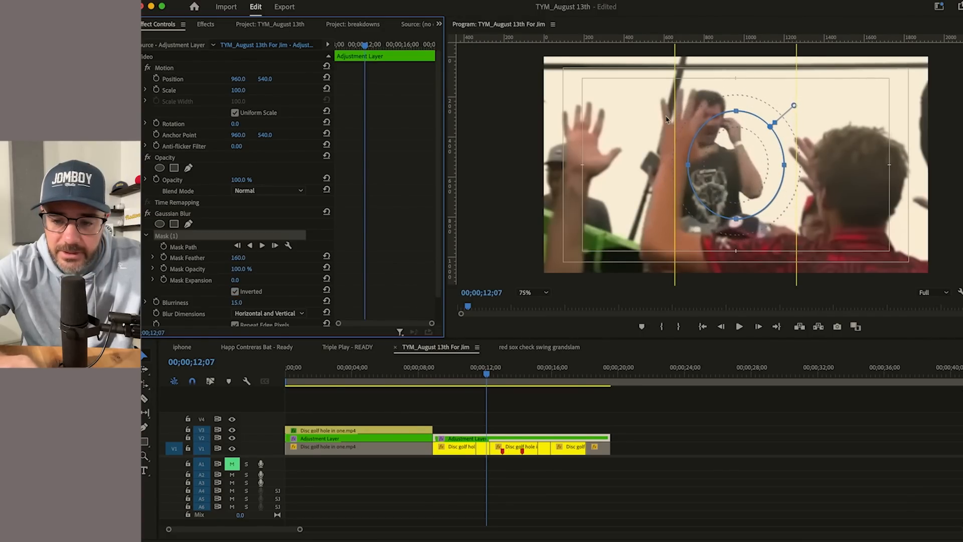
pyautogui.click(959, 291)
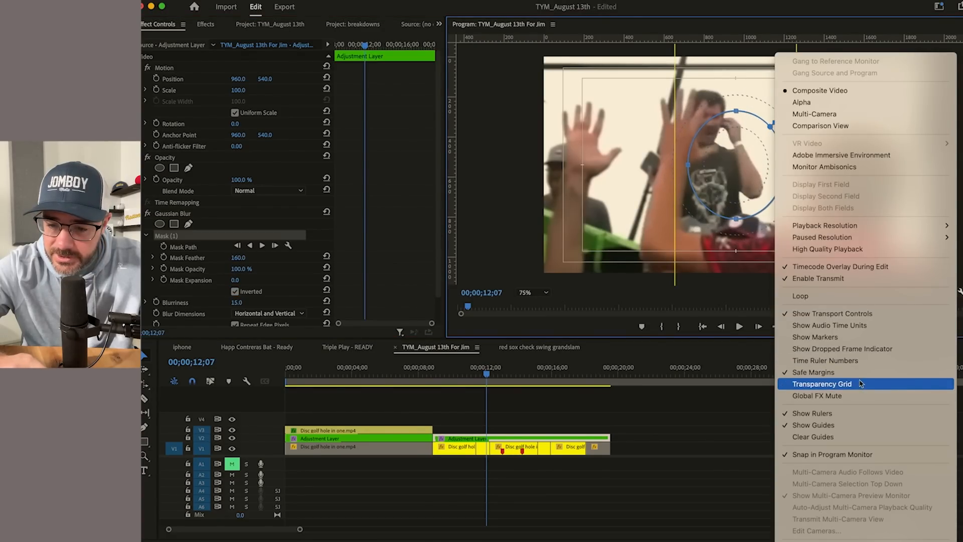
pyautogui.click(725, 171)
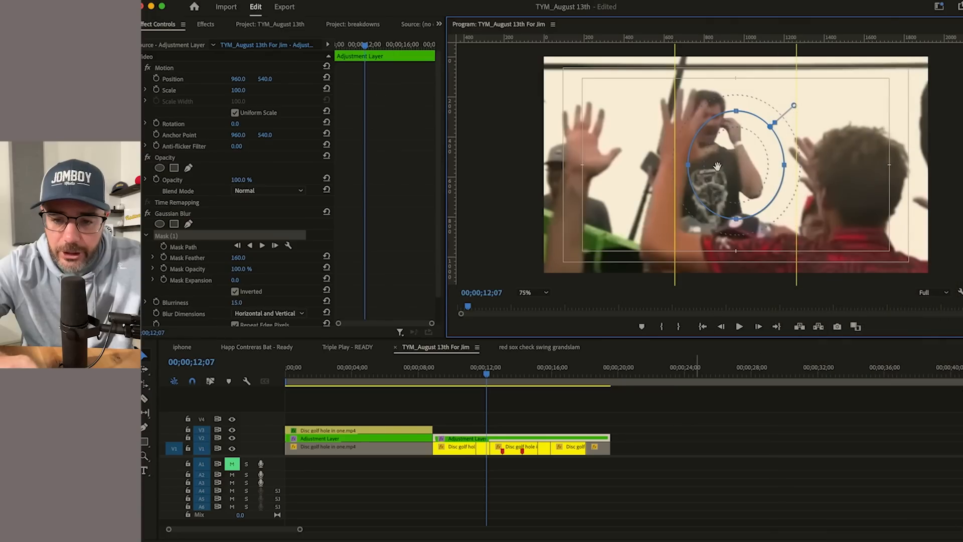
pyautogui.moveTo(688, 168); pyautogui.dragTo(583, 176)
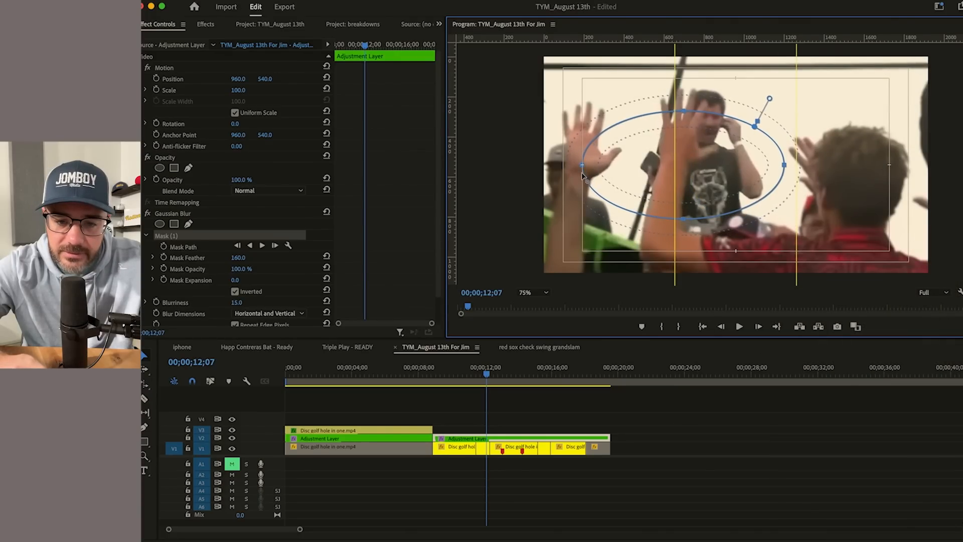
# Step: Set the enlarged preview's zoom to Fit, restore the workspace, and go to the celebration frame at 00;00;09;41
pyautogui.press('`')
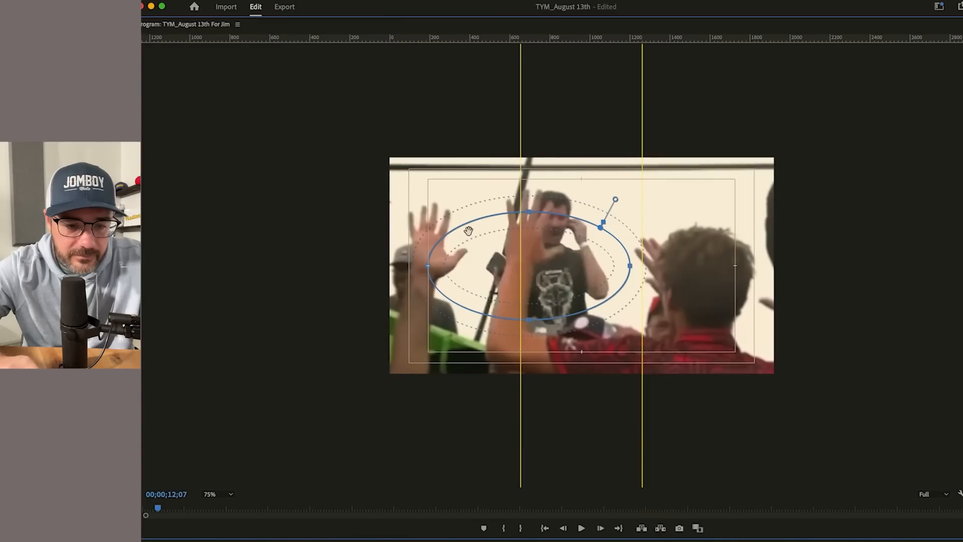
pyautogui.click(222, 506)
pyautogui.click(226, 495)
pyautogui.click(216, 366)
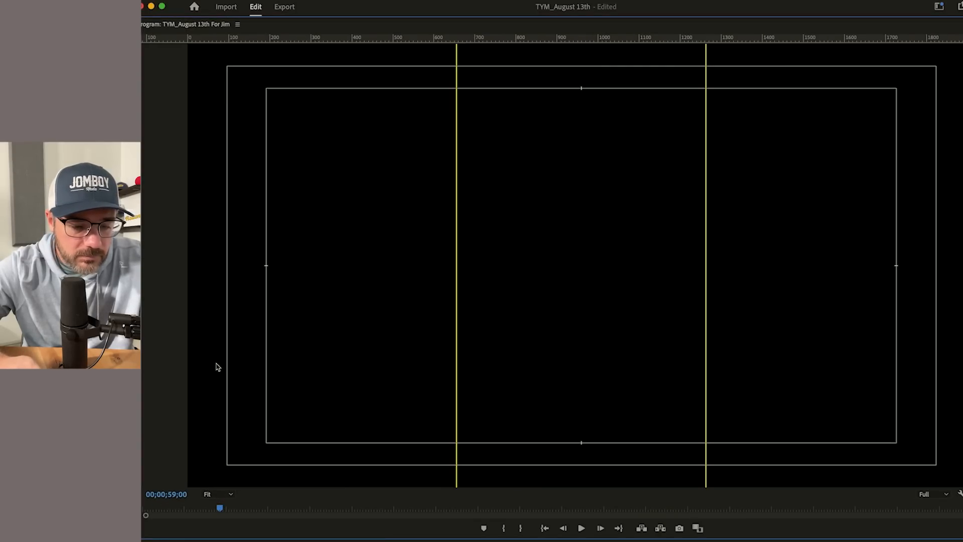
pyautogui.press('`')
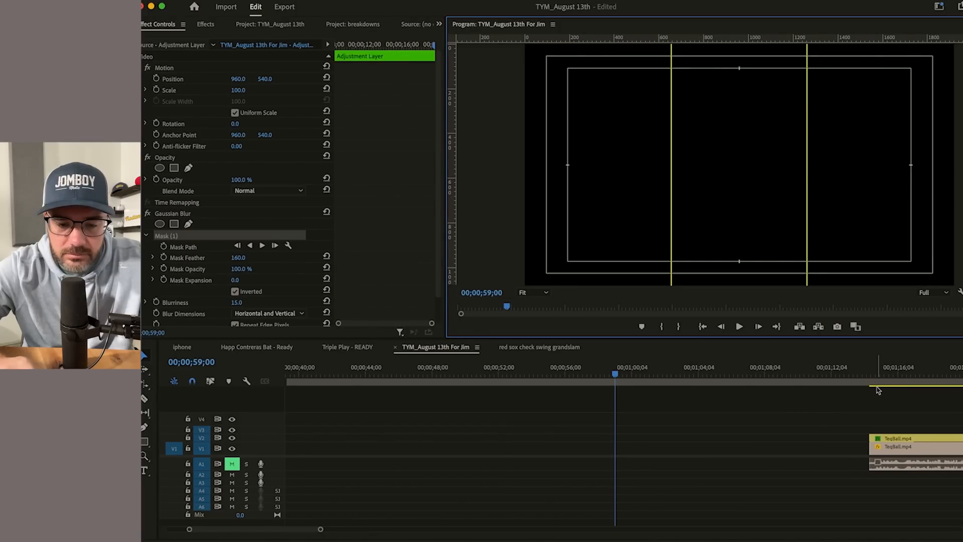
pyautogui.click(851, 415)
pyautogui.press('Up')
pyautogui.click(447, 372)
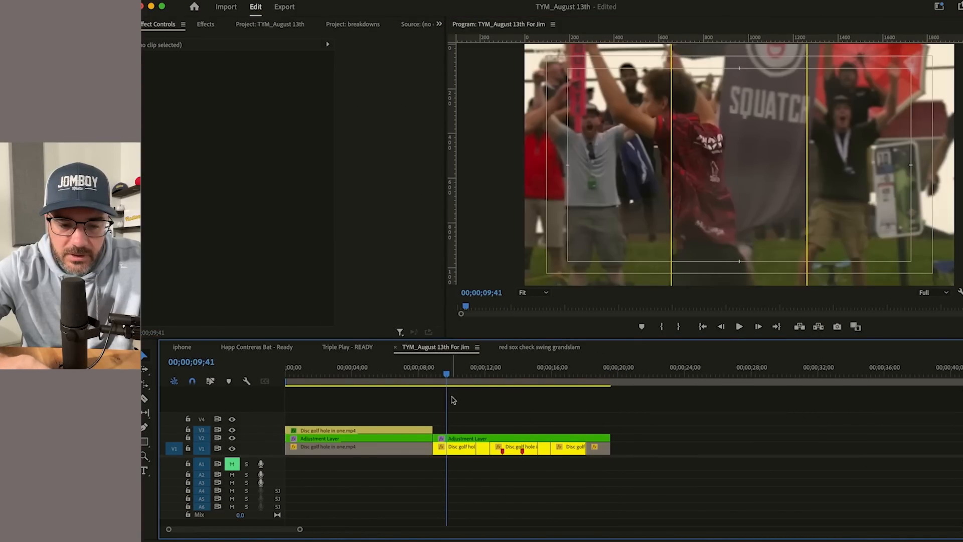
# Step: In a maximized preview, enlarge the second adjustment layer's ellipse mask to reach all edges of the inner safe margin
pyautogui.click(455, 441)
pyautogui.press('`')
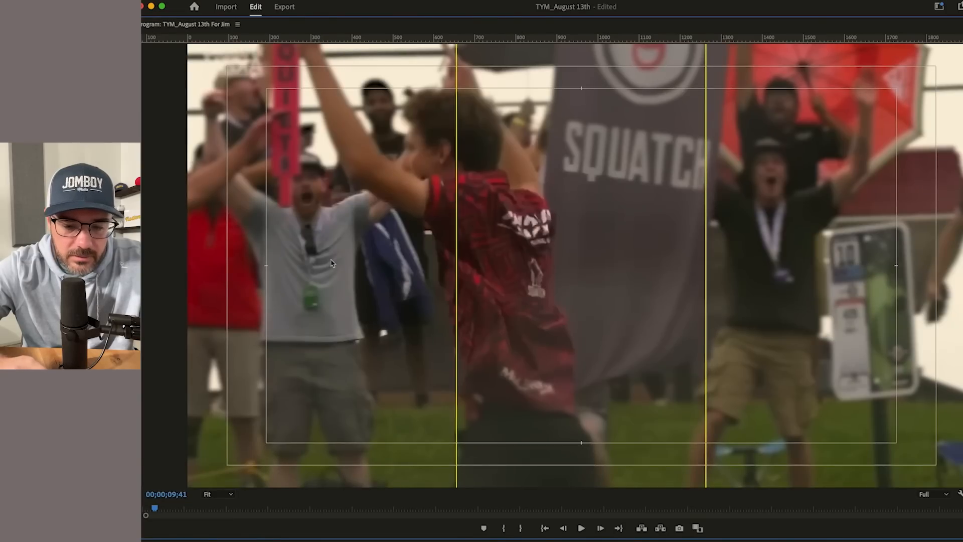
pyautogui.press('`')
pyautogui.click(198, 244)
pyautogui.press('`')
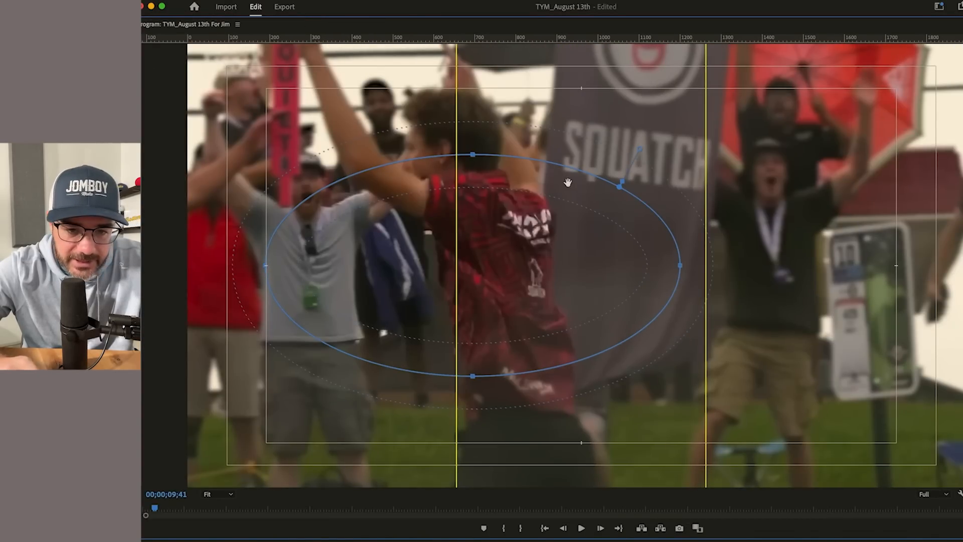
pyautogui.moveTo(681, 266); pyautogui.dragTo(898, 270)
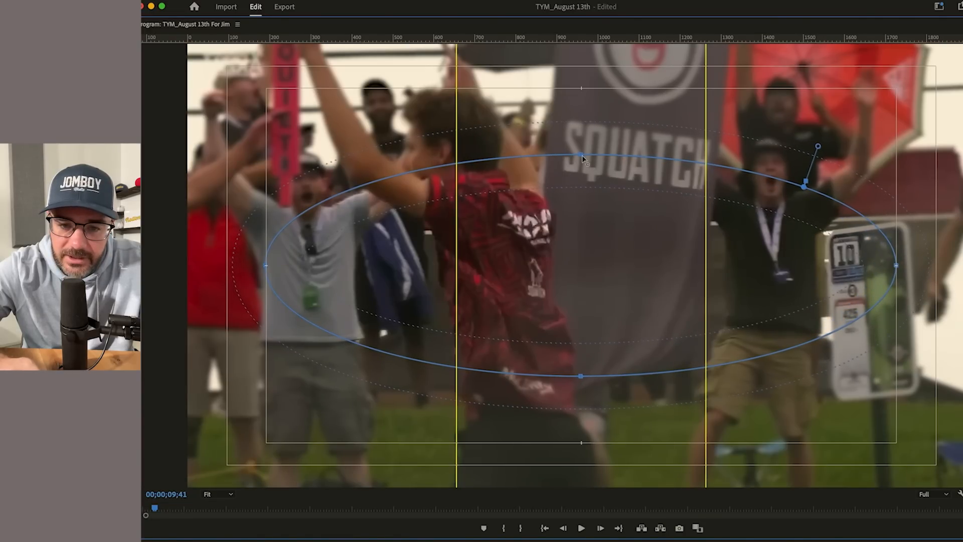
pyautogui.moveTo(580, 156); pyautogui.dragTo(581, 89)
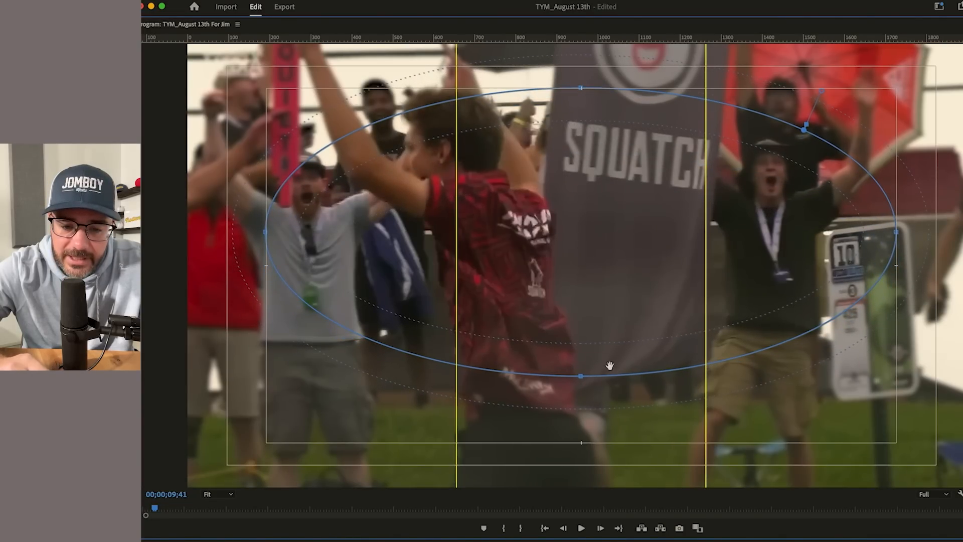
pyautogui.moveTo(581, 376); pyautogui.dragTo(583, 445)
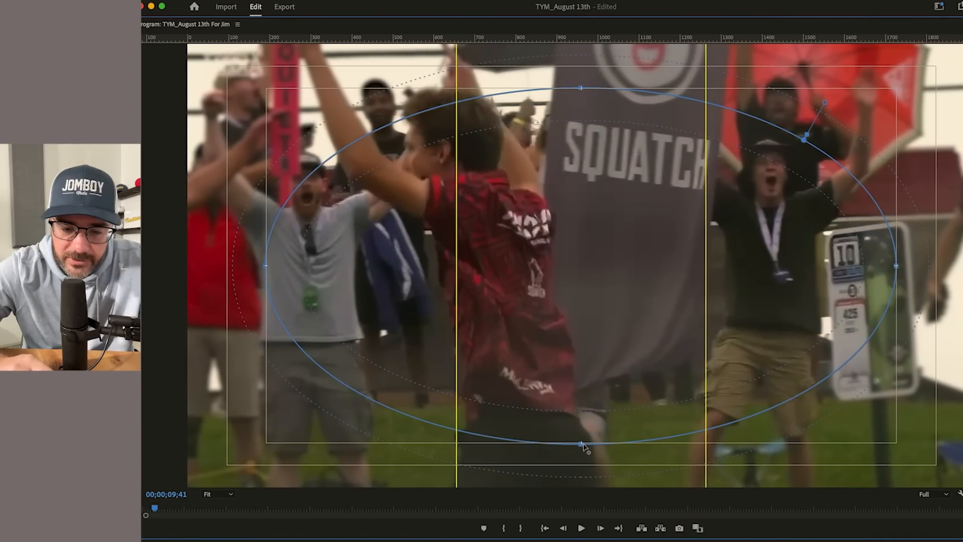
pyautogui.press('`')
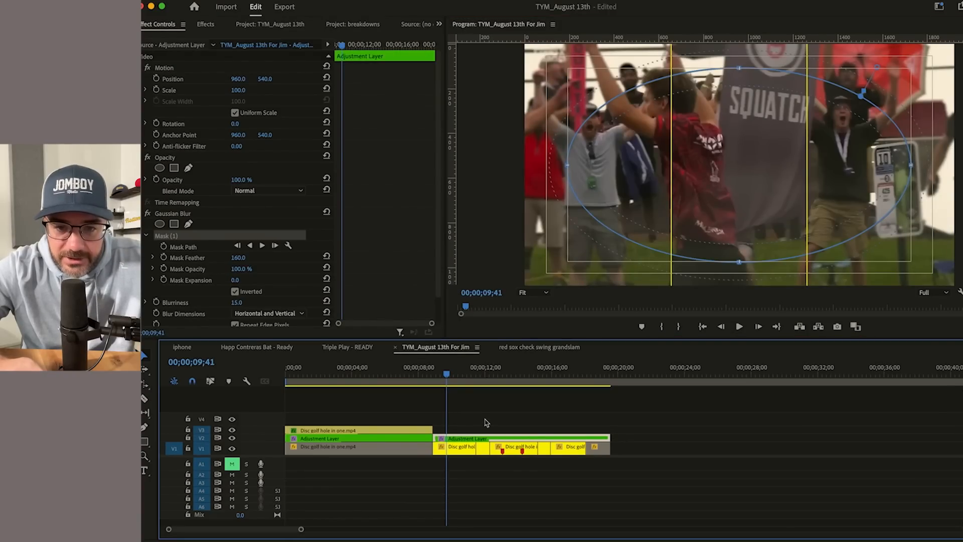
# Step: Play and scrub through the celebration shots to check how the wide blur mask frames the people
pyautogui.click(485, 422)
pyautogui.press('space')
pyautogui.press('space')
pyautogui.moveTo(477, 389); pyautogui.dragTo(517, 396)
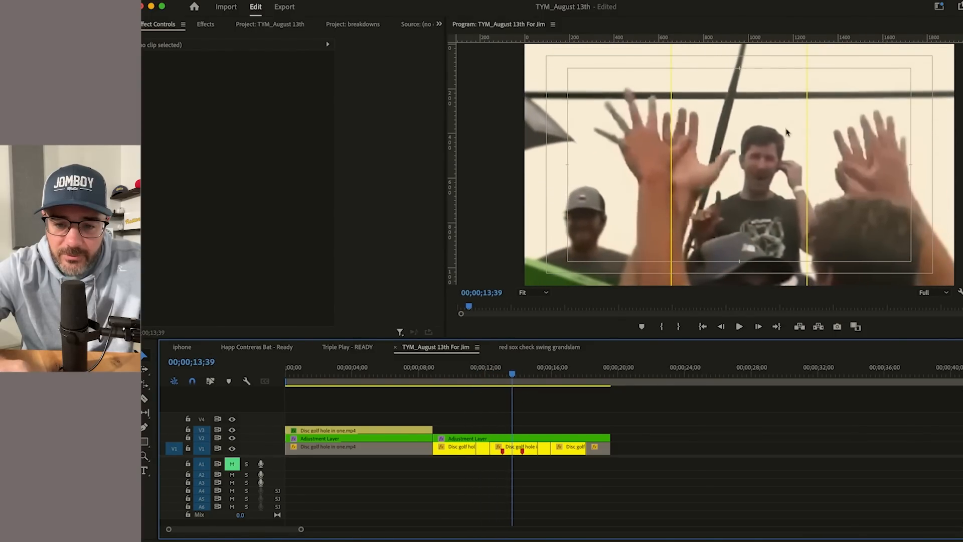
pyautogui.click(468, 382)
pyautogui.moveTo(468, 383); pyautogui.dragTo(487, 383)
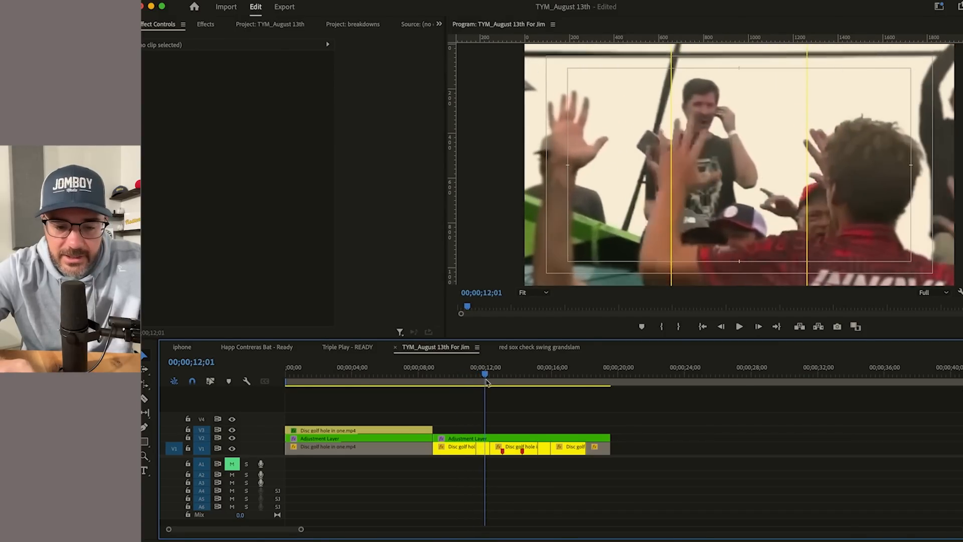
# Step: Animate the mask path of the second adjustment layer's blur, placing its first keyframe at 00;00;11;30
pyautogui.click(481, 436)
pyautogui.click(173, 247)
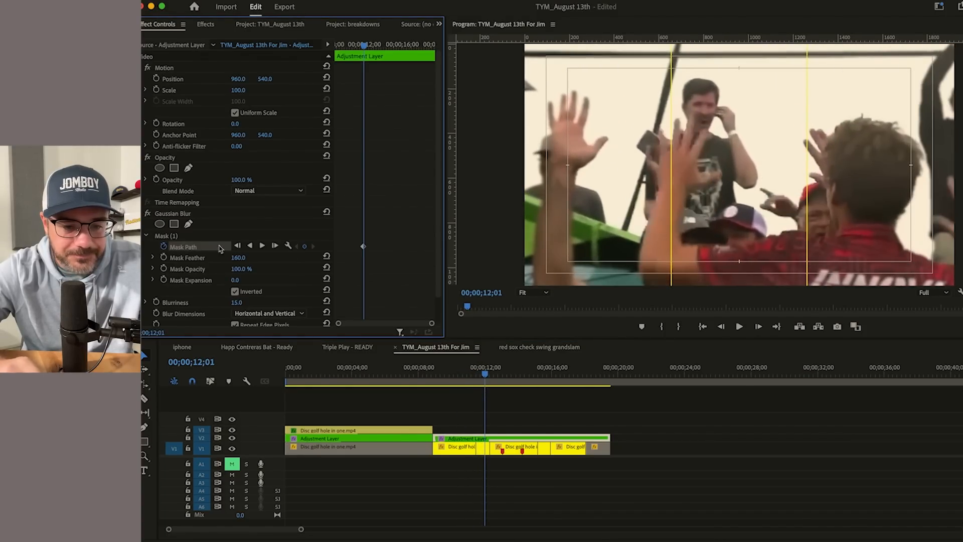
pyautogui.press('Up')
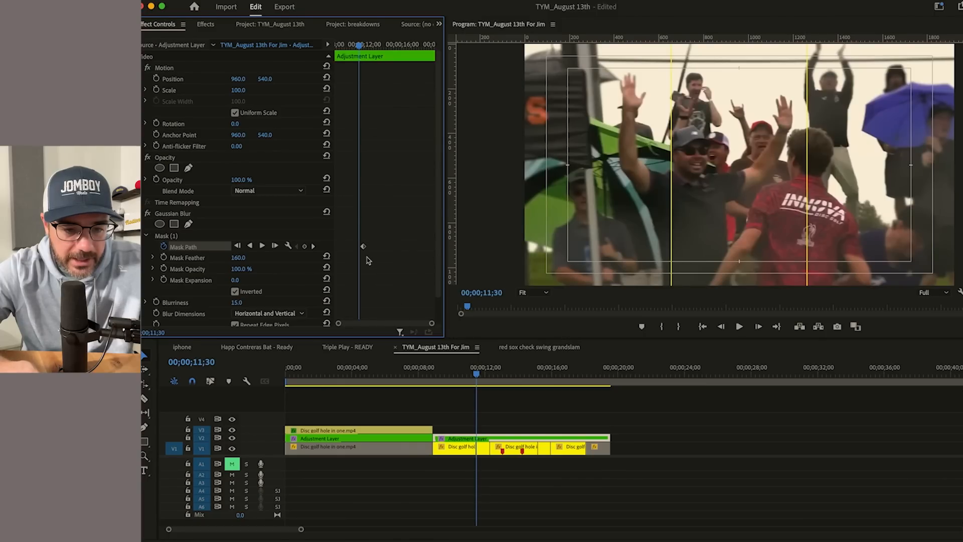
# Step: At 00;00;12;43, narrow the blur mask around the raised hands in the left part of the picture and set the blurriness to 20
pyautogui.press('space')
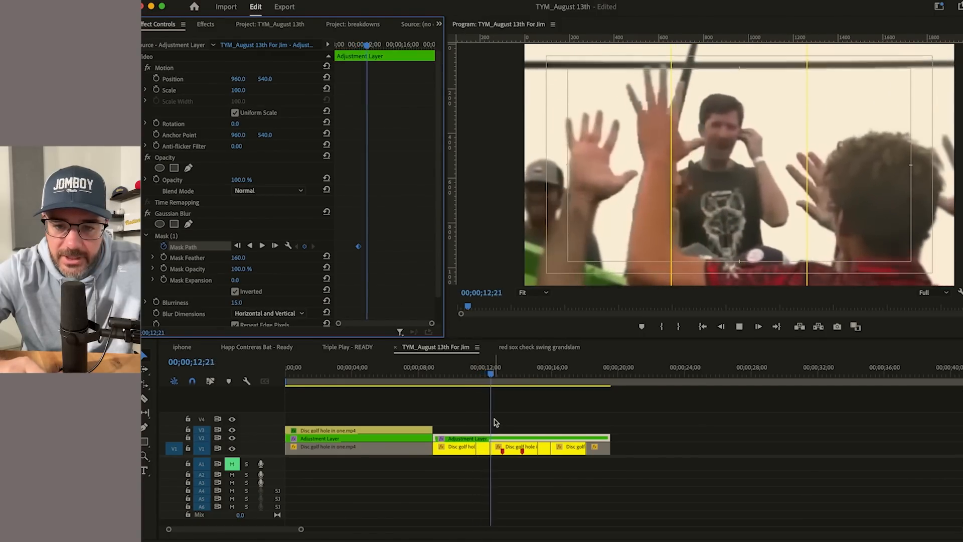
pyautogui.click(195, 236)
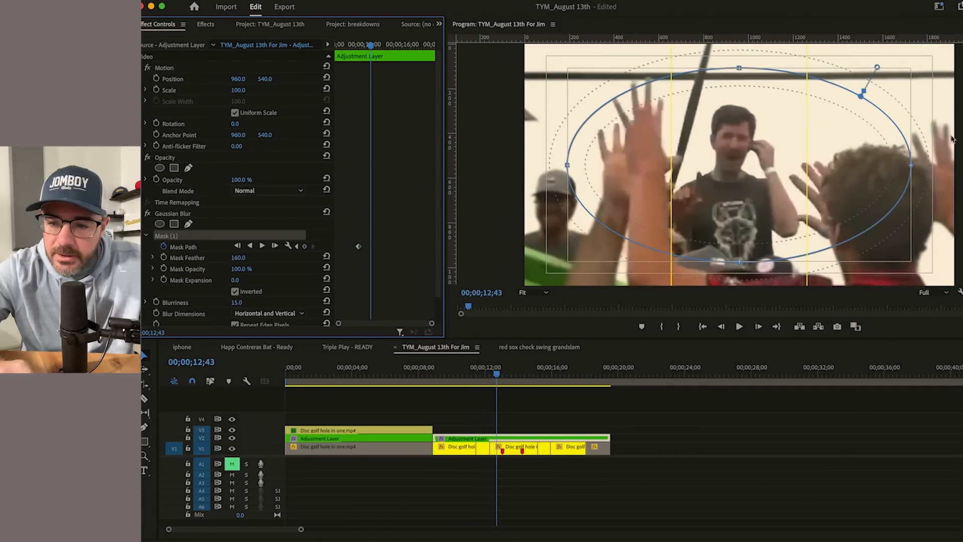
pyautogui.click(910, 167)
pyautogui.moveTo(726, 167); pyautogui.dragTo(710, 171)
pyautogui.click(240, 304)
pyautogui.write('20')
pyautogui.press('Return')
# Step: From 00;00;12;01, keyframe the mask onto the raised hands in the left part of the picture and play forward to check the tracking
pyautogui.moveTo(491, 376)
pyautogui.mouseDown()
pyautogui.moveTo(467, 375)
pyautogui.moveTo(488, 377)
pyautogui.mouseUp()
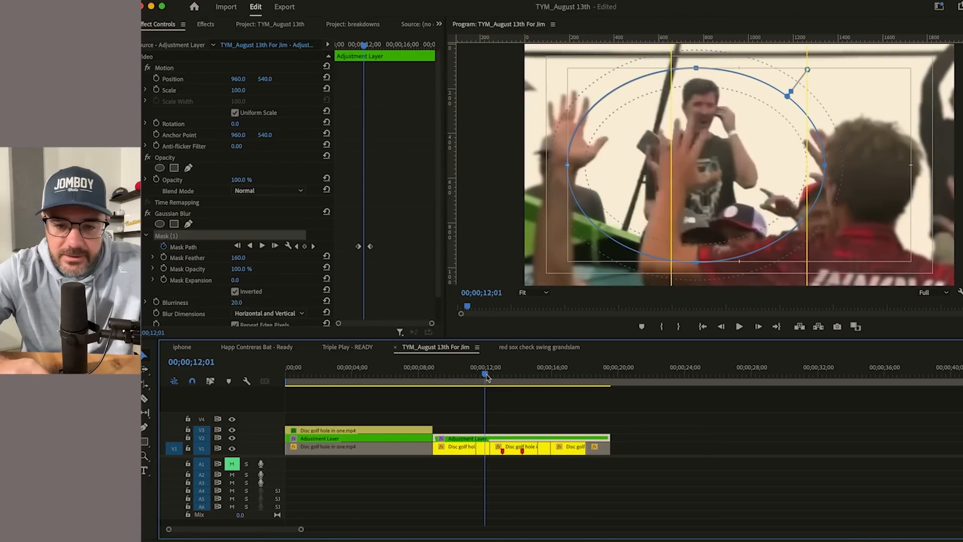
pyautogui.moveTo(744, 204); pyautogui.dragTo(696, 186)
pyautogui.moveTo(785, 150); pyautogui.dragTo(692, 134)
pyautogui.press('space')
pyautogui.press('space')
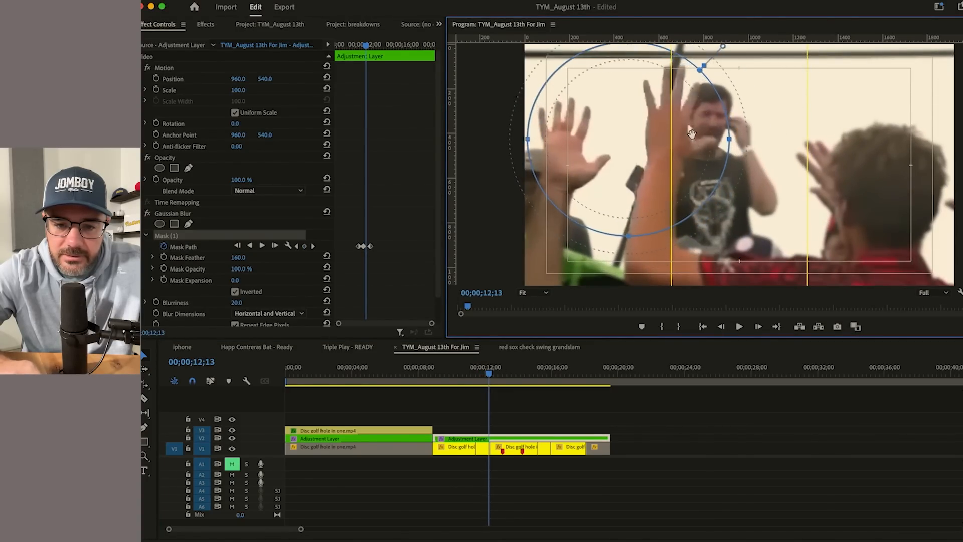
pyautogui.press('space')
pyautogui.press('space')
pyautogui.press('space')
pyautogui.press('space')
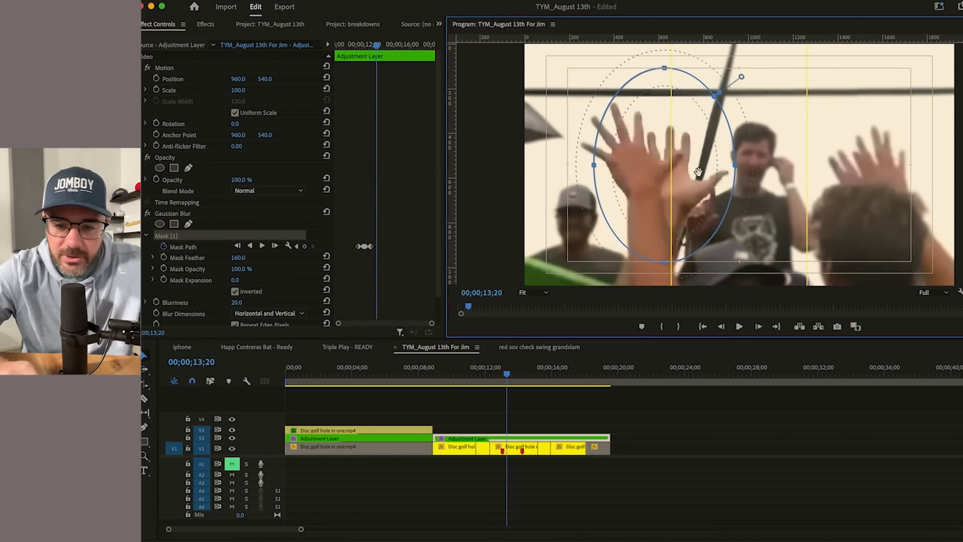
# Step: Keyframe the mask to follow the meeting hands from 00;00;13;20 to 00;00;14;02, comparing the picture with the blur off and on
pyautogui.press('space')
pyautogui.press('space')
pyautogui.moveTo(697, 170); pyautogui.dragTo(742, 136)
pyautogui.press('space')
pyautogui.press('space')
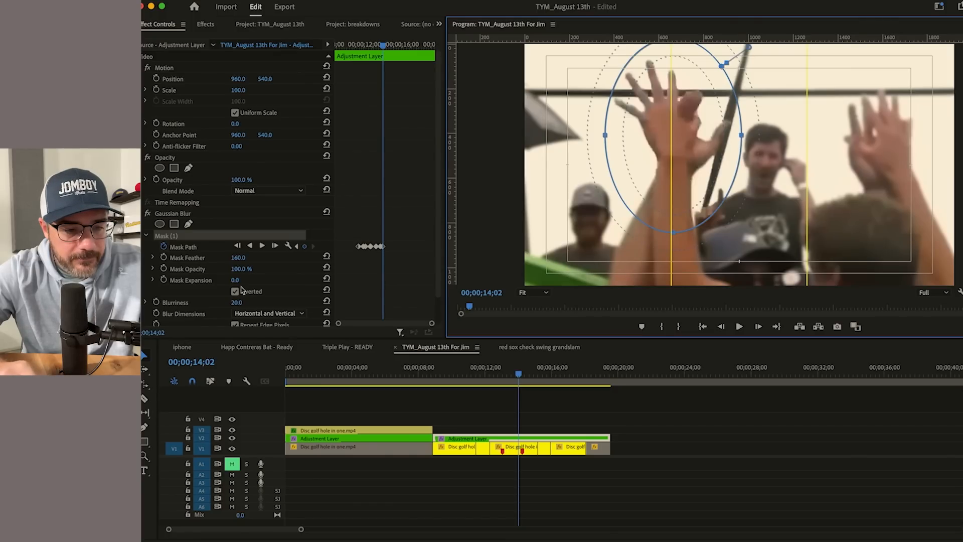
pyautogui.click(147, 214)
pyautogui.click(148, 214)
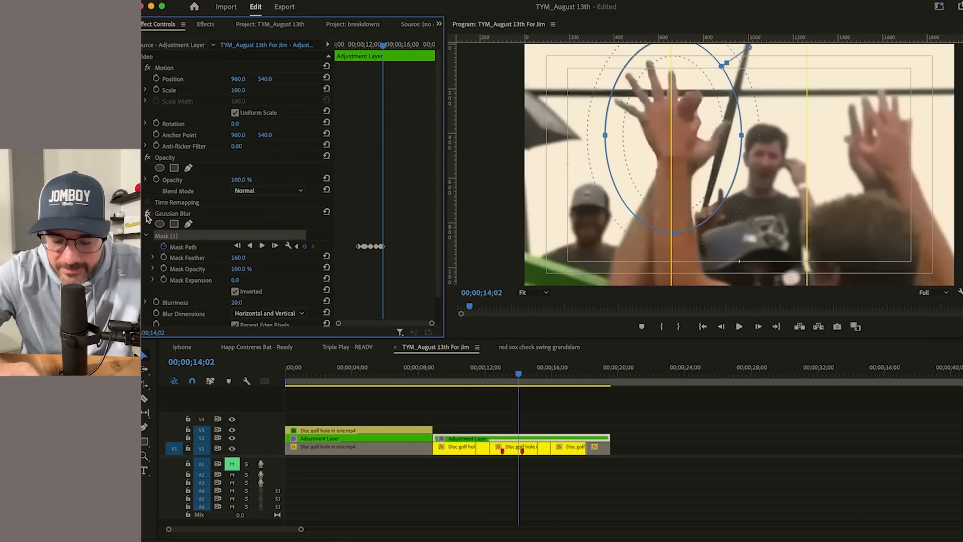
# Step: Shift the mask up and left to keep following the clasped hands up to 00;00;14;31
pyautogui.press('space')
pyautogui.moveTo(708, 139); pyautogui.dragTo(691, 107)
pyautogui.press('space')
pyautogui.press('space')
pyautogui.moveTo(641, 124)
pyautogui.mouseDown()
pyautogui.moveTo(582, 133)
pyautogui.moveTo(658, 118)
pyautogui.mouseUp()
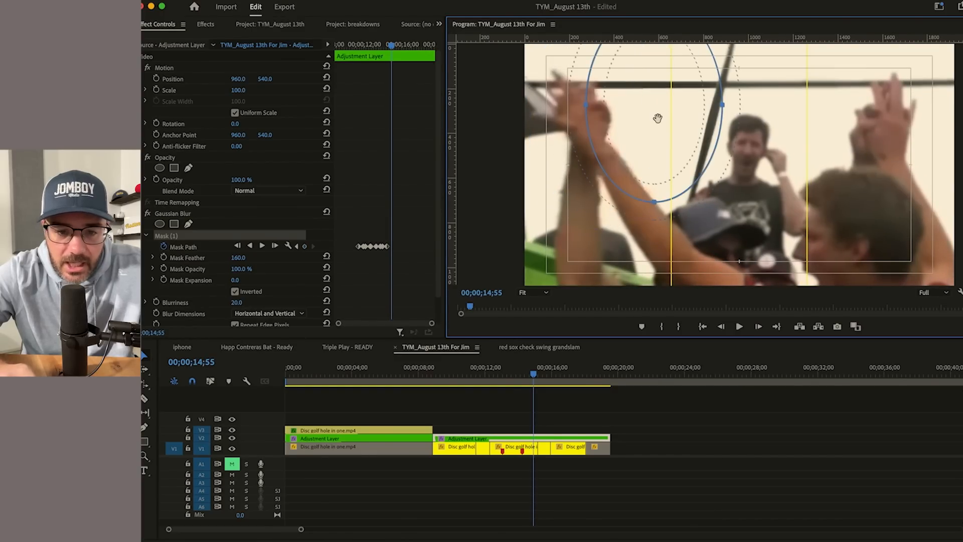
# Step: At 00;00;14;40, move the mask onto the other pair of raised hands behind the player's head and replay the section
pyautogui.click(295, 247)
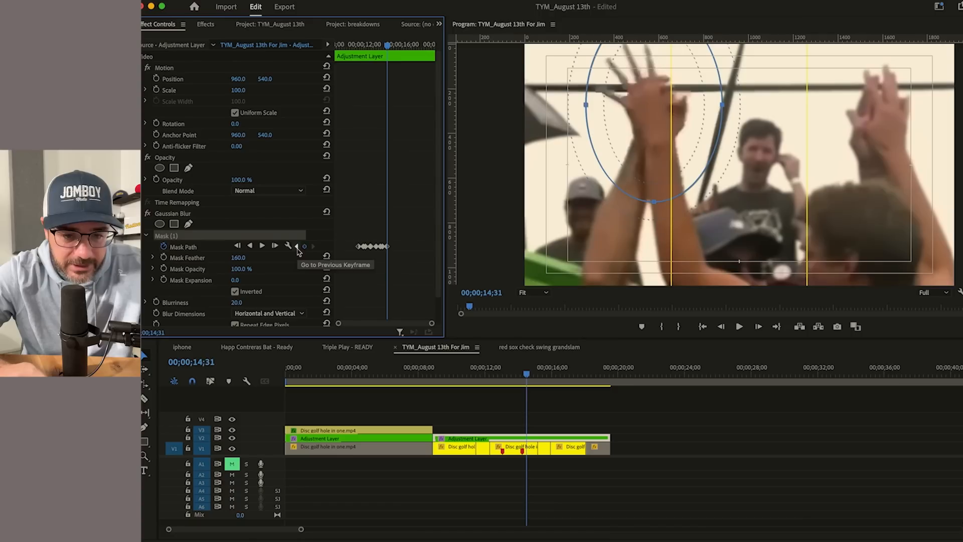
pyautogui.press('space')
pyautogui.press('space')
pyautogui.moveTo(654, 119); pyautogui.dragTo(883, 122)
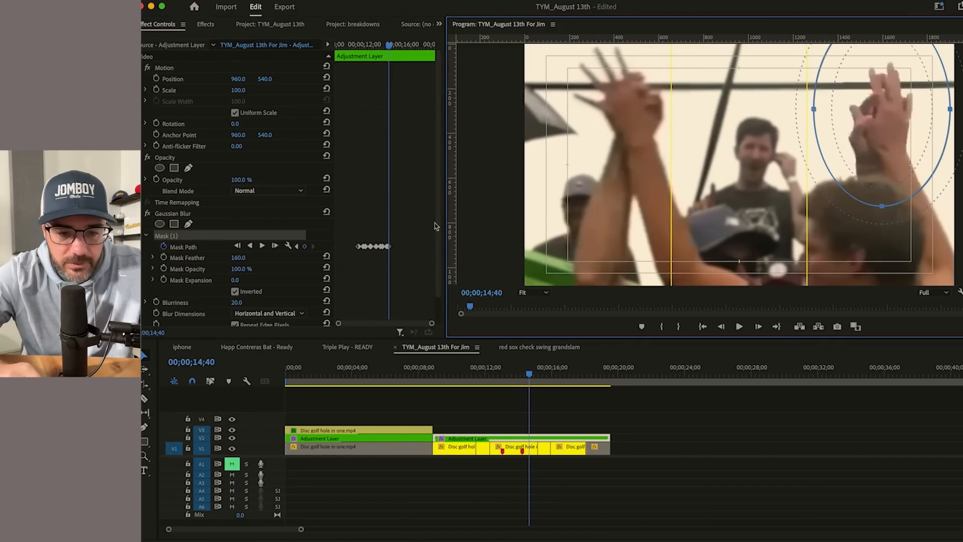
pyautogui.click(516, 376)
pyautogui.press('space')
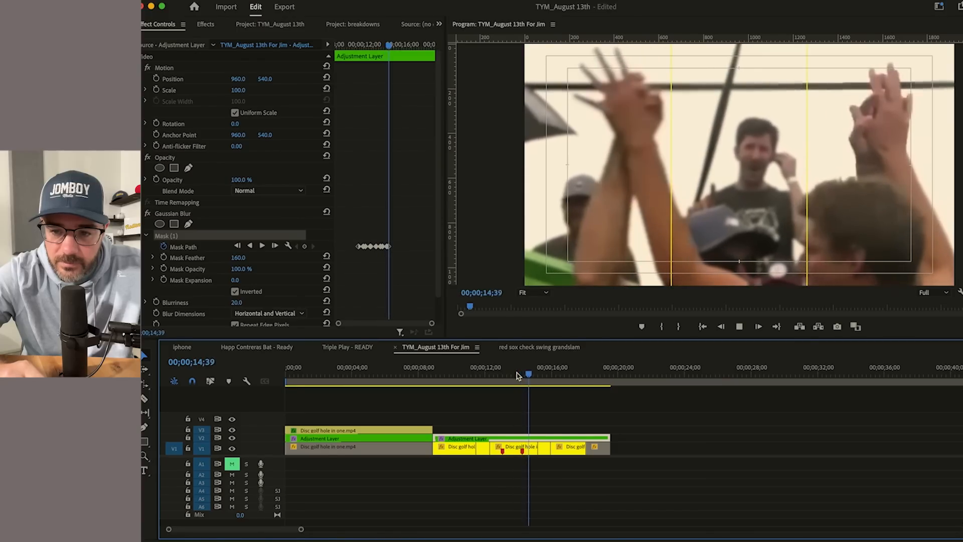
pyautogui.press('space')
# Step: Try to keyframe the mask onto the man with both arms raised in the background at 00;00;15;33 and 00;00;15;58
pyautogui.moveTo(507, 377); pyautogui.dragTo(547, 378)
pyautogui.moveTo(881, 137); pyautogui.dragTo(917, 139)
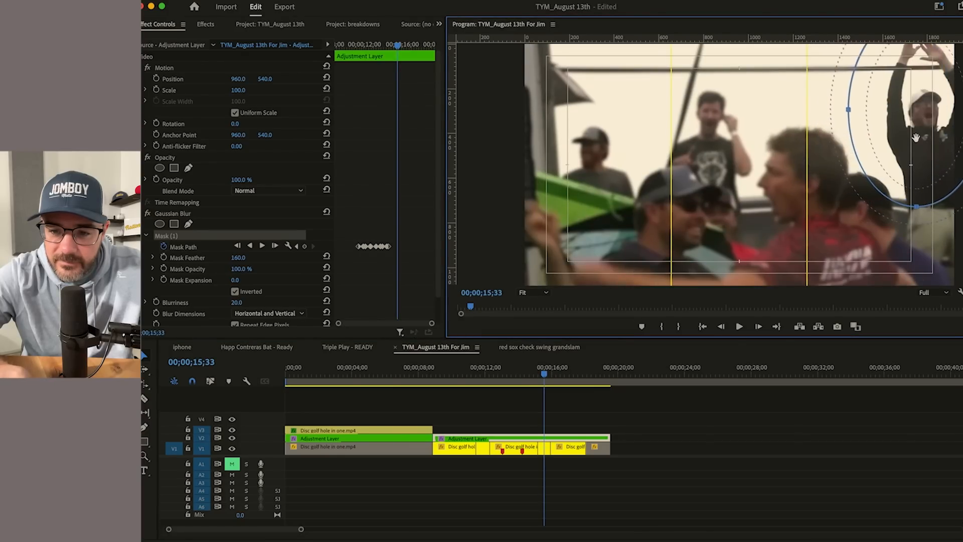
pyautogui.moveTo(550, 375); pyautogui.dragTo(552, 376)
pyautogui.moveTo(902, 165); pyautogui.dragTo(823, 145)
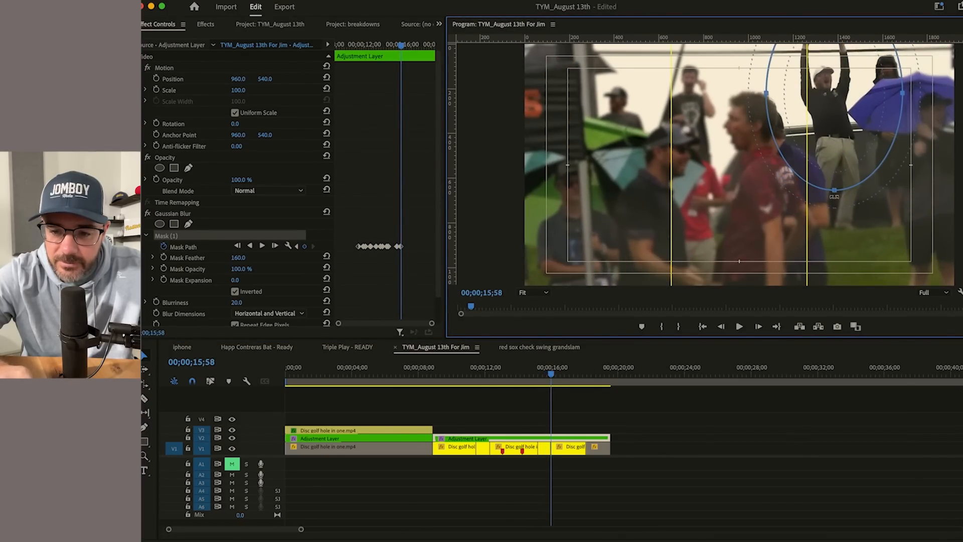
# Step: At 00;00;16;59, reshape the mask into a tall ellipse around the player and the person he is high-fiving
pyautogui.moveTo(551, 382)
pyautogui.mouseDown()
pyautogui.moveTo(536, 382)
pyautogui.moveTo(568, 378)
pyautogui.mouseUp()
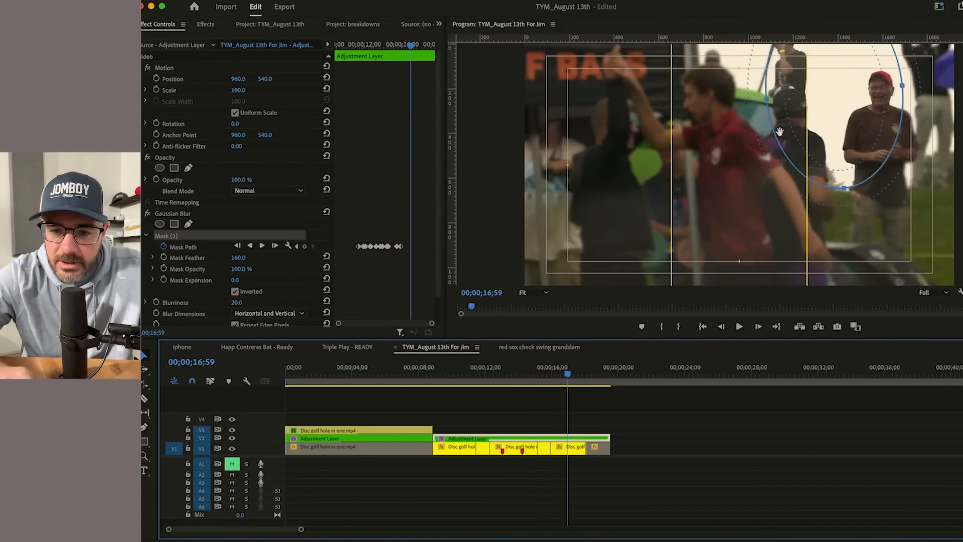
pyautogui.moveTo(769, 103); pyautogui.dragTo(548, 121)
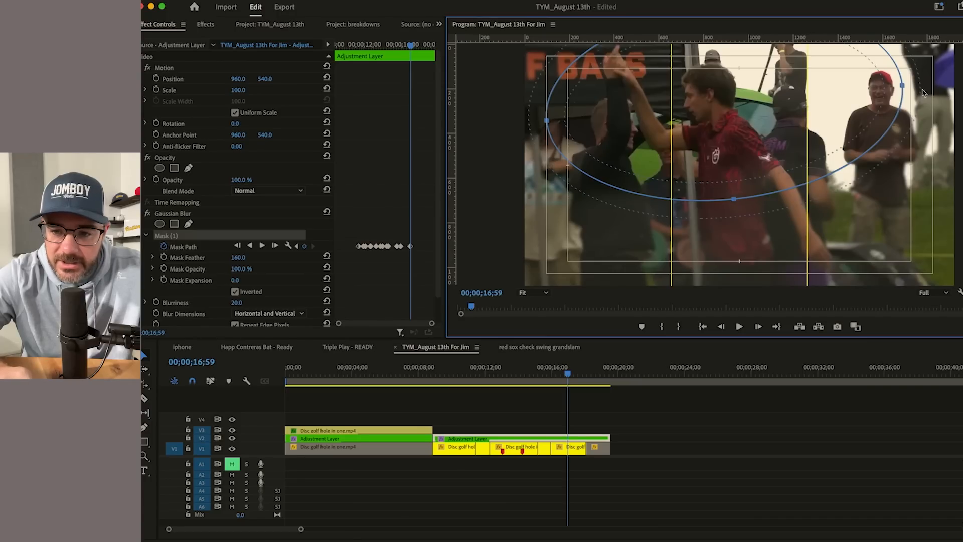
pyautogui.moveTo(904, 86); pyautogui.dragTo(919, 90)
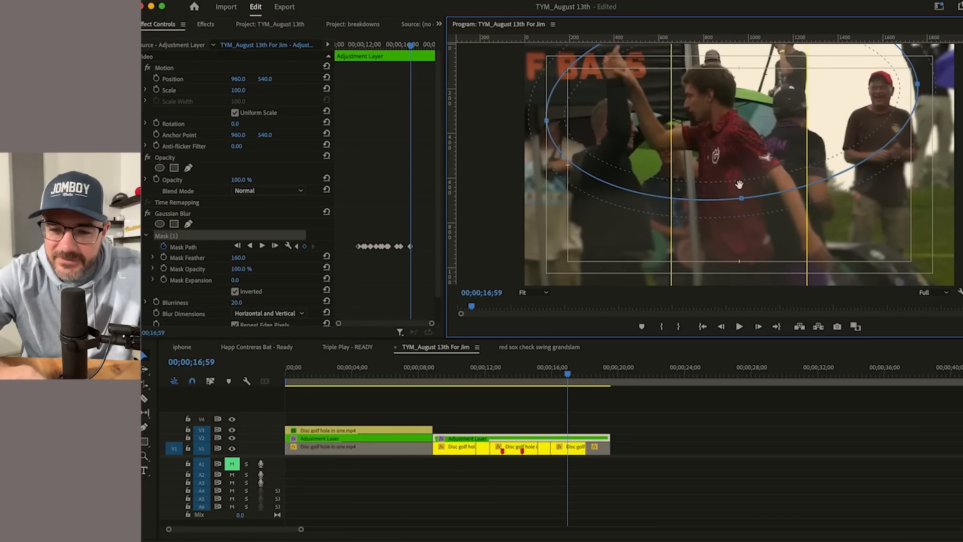
pyautogui.moveTo(742, 199); pyautogui.dragTo(759, 283)
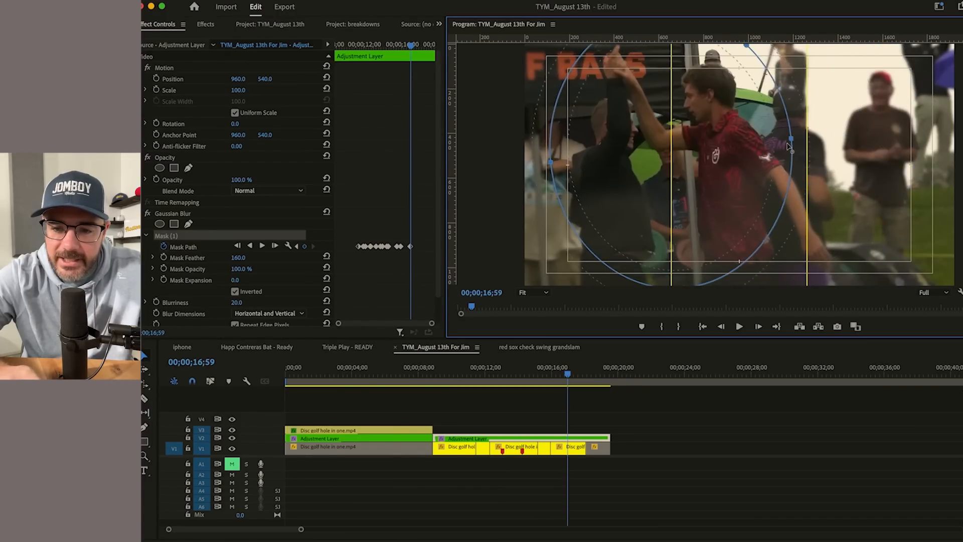
# Step: Delete the mask path keyframes at 00;00;15;58 and 00;00;15;33
pyautogui.click(554, 374)
pyautogui.moveTo(554, 374)
pyautogui.mouseDown()
pyautogui.moveTo(564, 374)
pyautogui.moveTo(548, 374)
pyautogui.mouseUp()
pyautogui.click(392, 270)
pyautogui.click(400, 246)
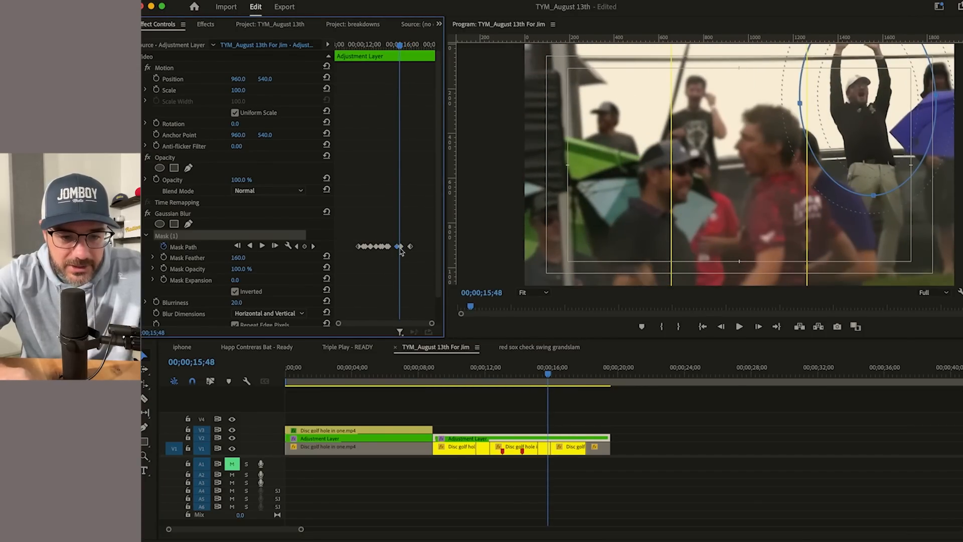
pyautogui.click(313, 246)
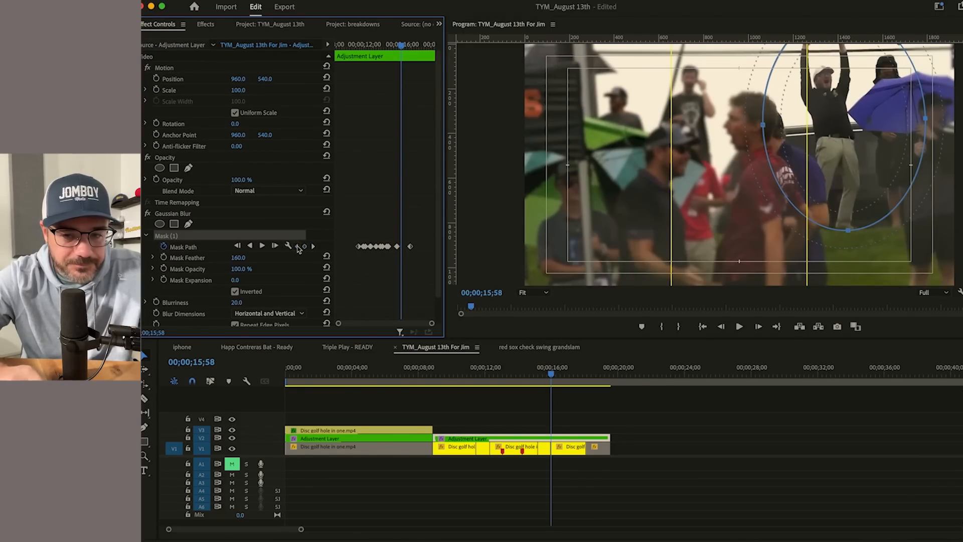
pyautogui.click(297, 247)
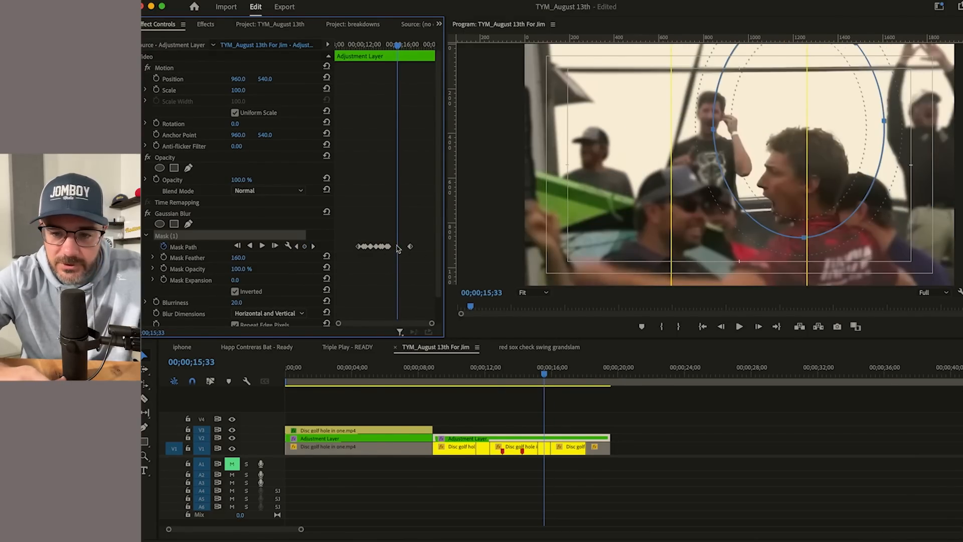
# Step: At 00;00;15;33, reshape the mask into a wide ellipse around the two men in the foreground and play the section
pyautogui.moveTo(780, 111); pyautogui.dragTo(669, 215)
pyautogui.moveTo(785, 229); pyautogui.dragTo(884, 222)
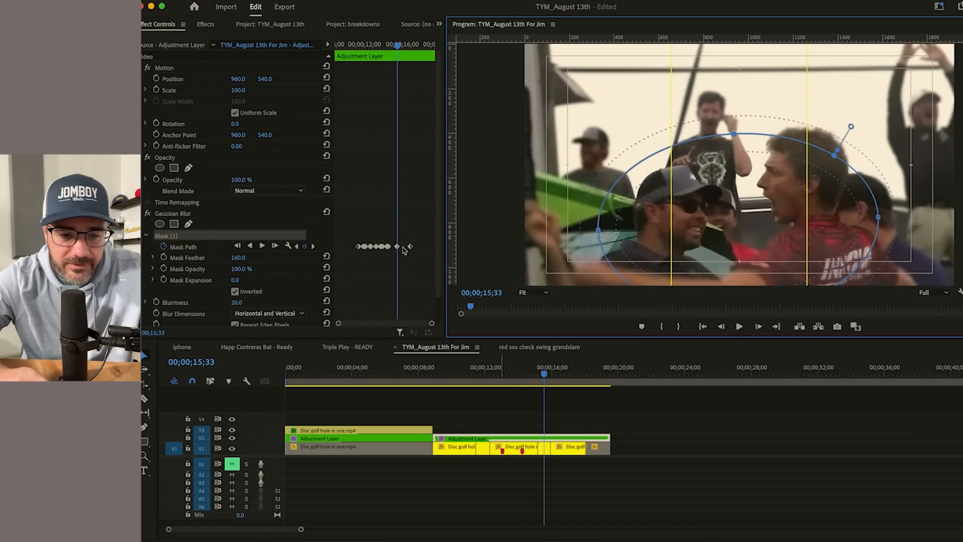
pyautogui.click(527, 371)
pyautogui.press('space')
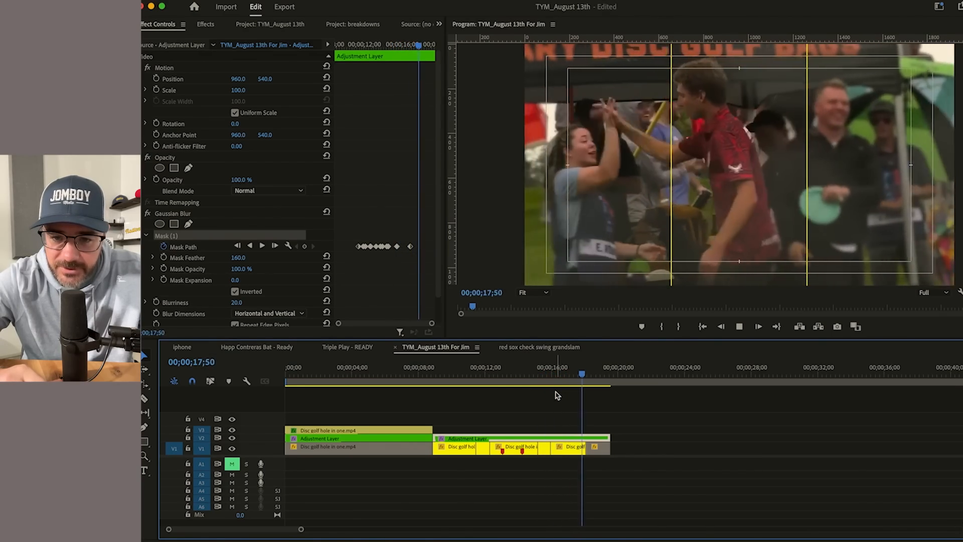
pyautogui.press('space')
# Step: Keyframe the mask to follow the celebrating player through the remaining shots to the end of the sequence, and save the project
pyautogui.moveTo(560, 376); pyautogui.dragTo(588, 380)
pyautogui.moveTo(670, 122); pyautogui.dragTo(768, 127)
pyautogui.press('Right')
pyautogui.moveTo(586, 376); pyautogui.dragTo(596, 375)
pyautogui.moveTo(732, 151); pyautogui.dragTo(717, 150)
pyautogui.moveTo(596, 375); pyautogui.dragTo(605, 375)
pyautogui.moveTo(758, 150); pyautogui.dragTo(705, 135)
pyautogui.moveTo(605, 375); pyautogui.dragTo(609, 375)
pyautogui.moveTo(718, 151); pyautogui.dragTo(743, 168)
pyautogui.moveTo(609, 375)
pyautogui.mouseDown()
pyautogui.moveTo(588, 376)
pyautogui.moveTo(596, 375)
pyautogui.mouseUp()
pyautogui.moveTo(764, 193); pyautogui.dragTo(665, 210)
pyautogui.press('Right')
pyautogui.press('Right')
pyautogui.press('space')
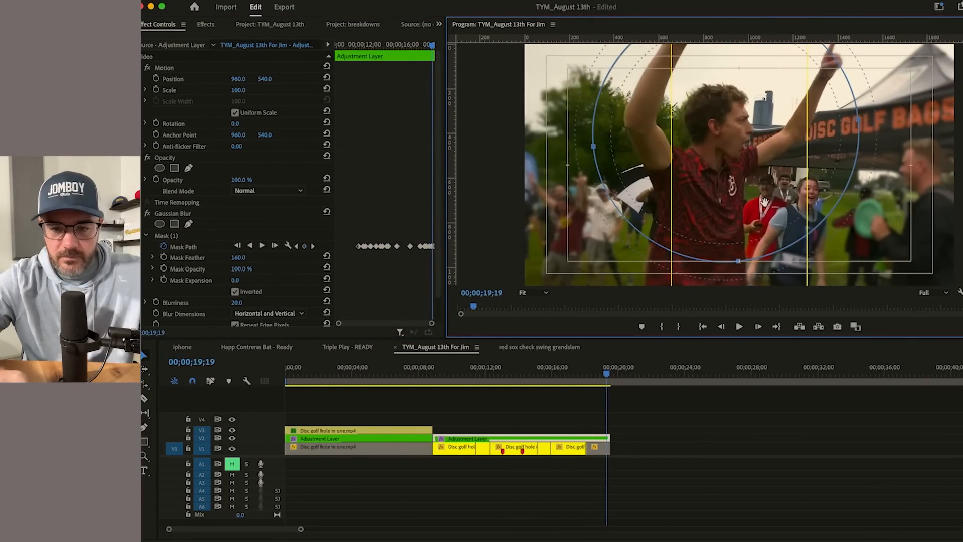
pyautogui.press('space')
pyautogui.click(663, 423)
pyautogui.press('super+s')
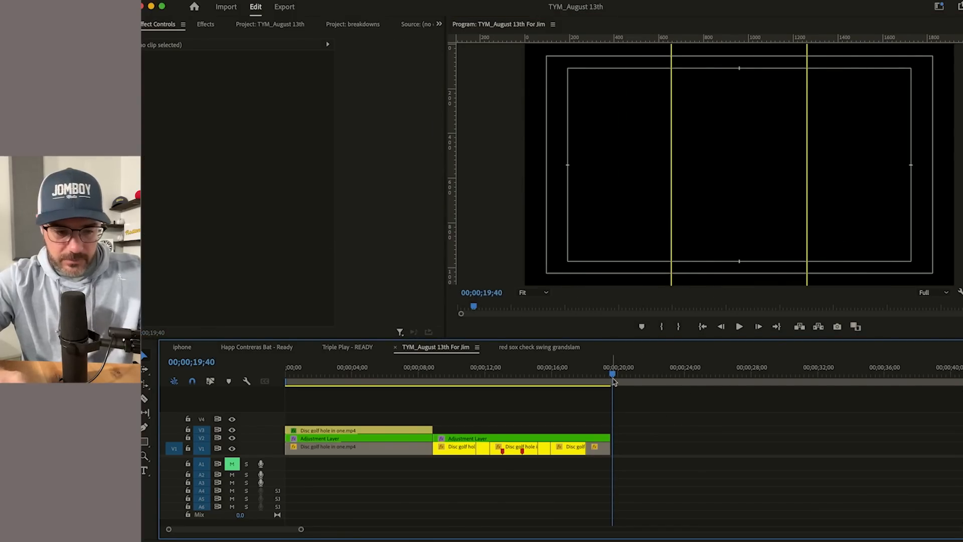
# Step: Play the sequence from the start to review the masked blur on the throw and the celebration
pyautogui.press('Up')
pyautogui.press('-')
pyautogui.press('-')
pyautogui.moveTo(370, 377); pyautogui.dragTo(215, 411)
pyautogui.press('=')
pyautogui.press('=')
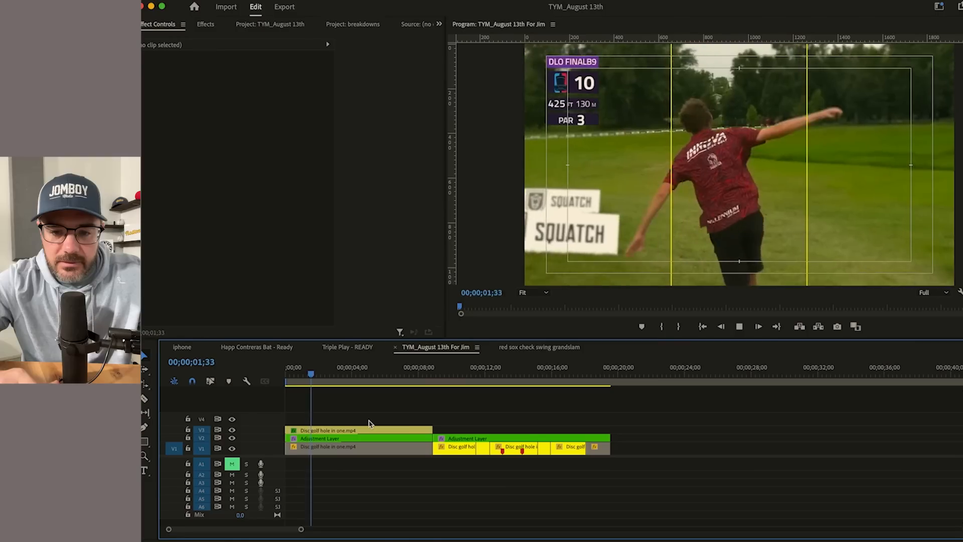
pyautogui.moveTo(368, 375); pyautogui.dragTo(227, 383)
pyautogui.press('space')
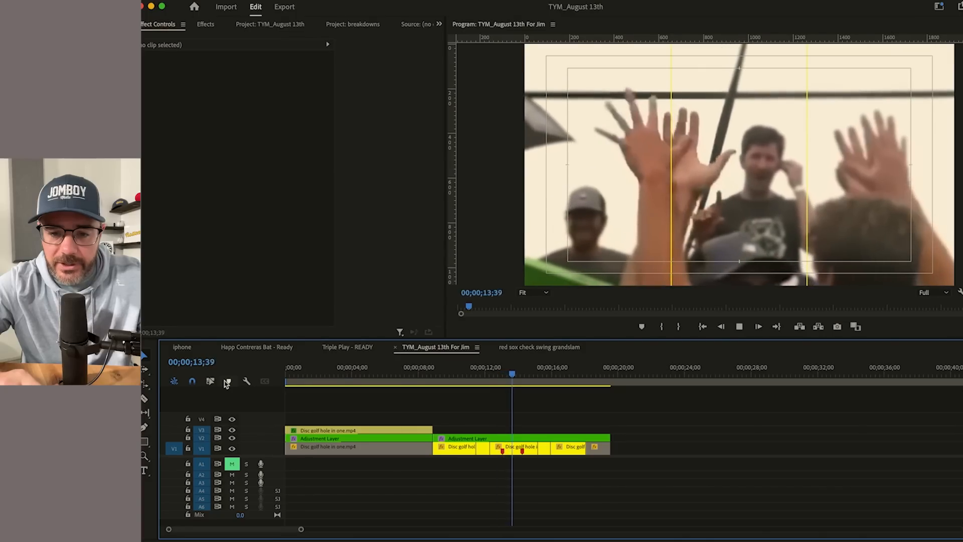
pyautogui.press('space')
# Step: Replay the slow-motion high-five shots from about 00;00;13;01 to check their pacing, and return to 00;00;13;03
pyautogui.click(503, 381)
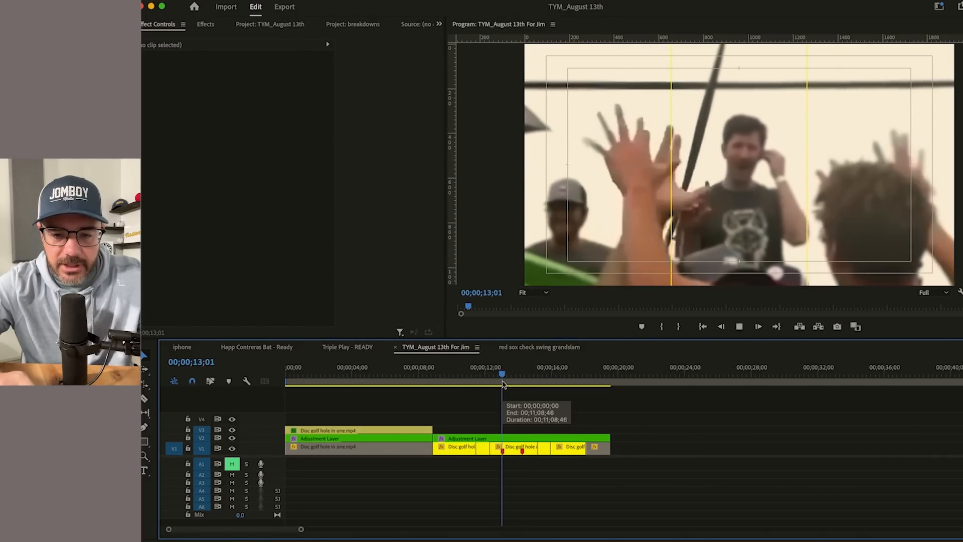
pyautogui.press('space')
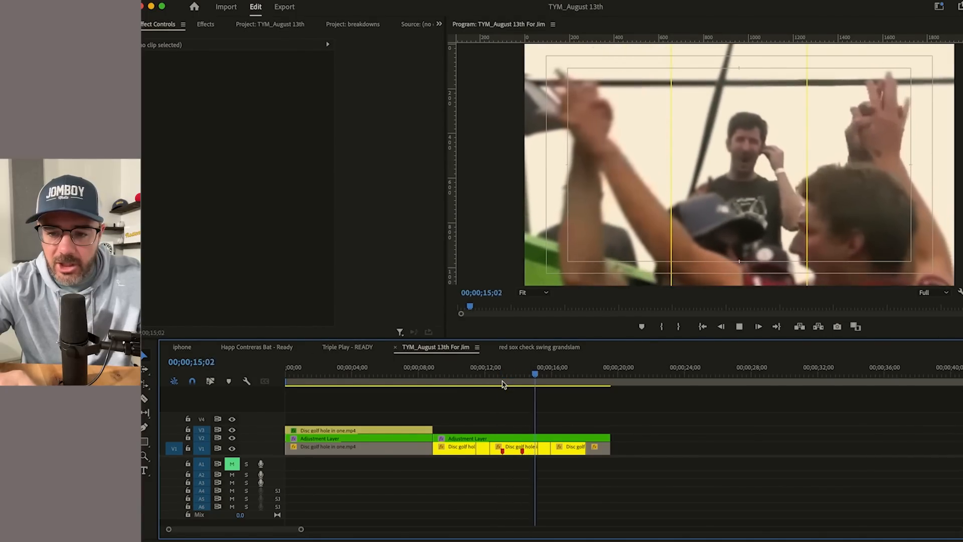
pyautogui.press('space')
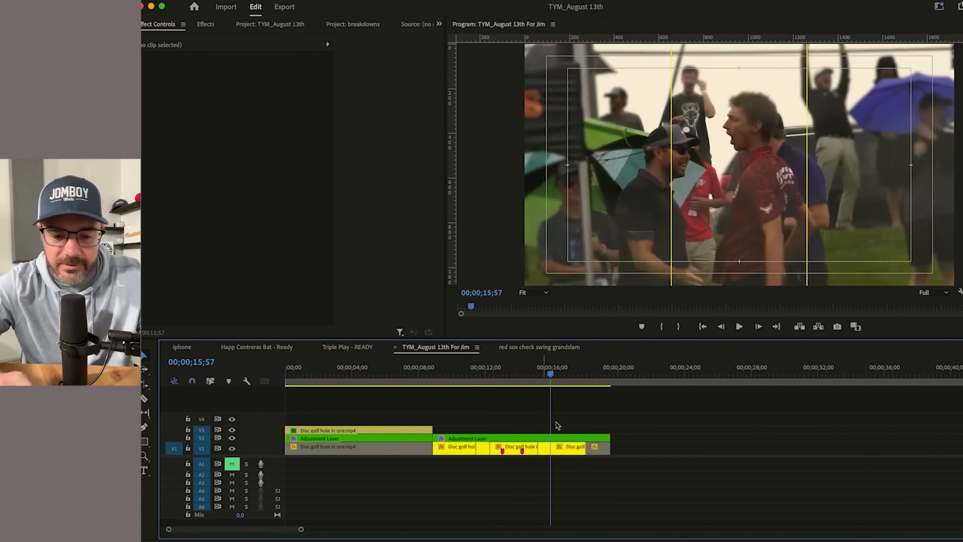
pyautogui.click(503, 382)
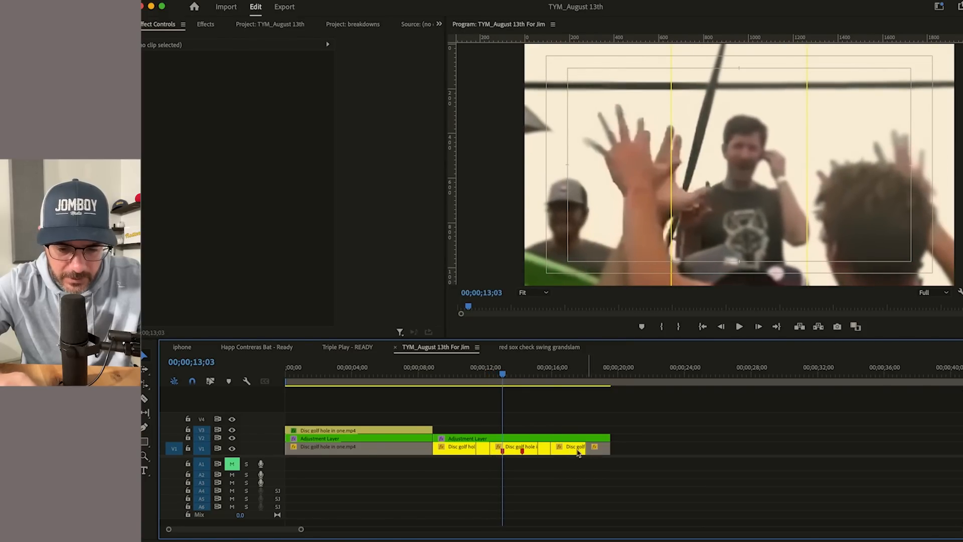
# Step: Split the second adjustment layer at the slow-motion clip's edges and move everything after that clip to start at about 00;00;20;00
pyautogui.click(541, 437)
pyautogui.press('v')
pyautogui.moveTo(544, 420); pyautogui.dragTo(663, 446)
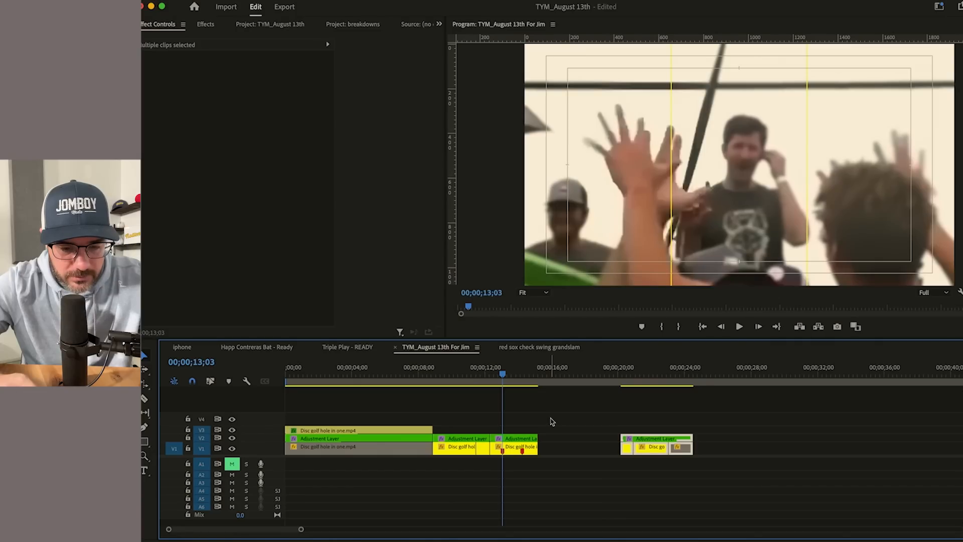
# Step: Check the speed and duration settings of the slow-motion high-five clip
pyautogui.click(516, 450)
pyautogui.press('super+r')
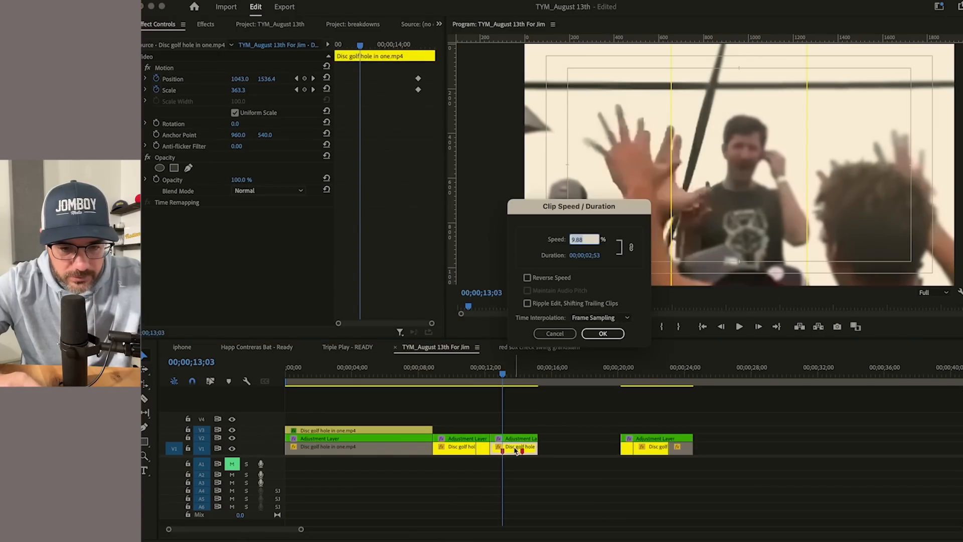
pyautogui.click(555, 333)
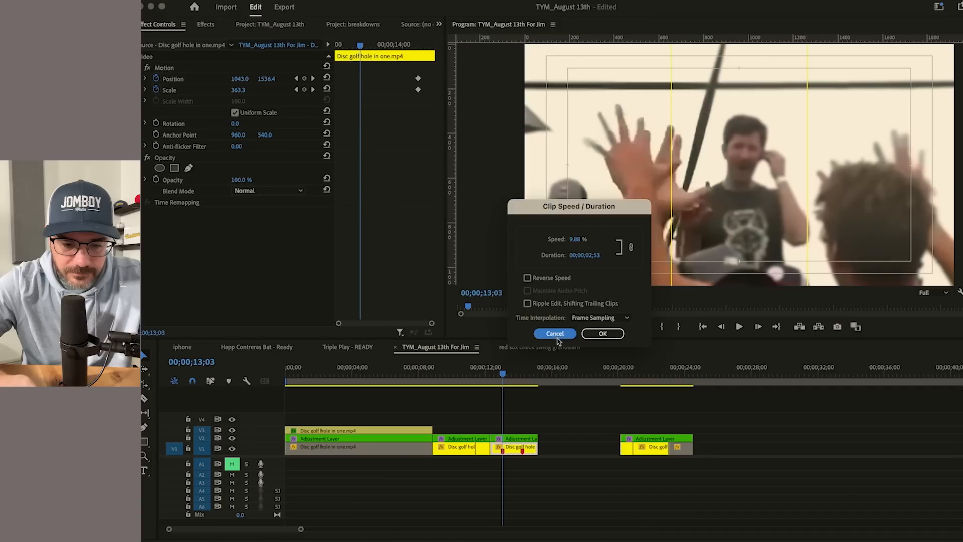
# Step: Slow the high-five clip to 5% speed and extend the adjustment layer above it to the clip's new end
pyautogui.press('super+r')
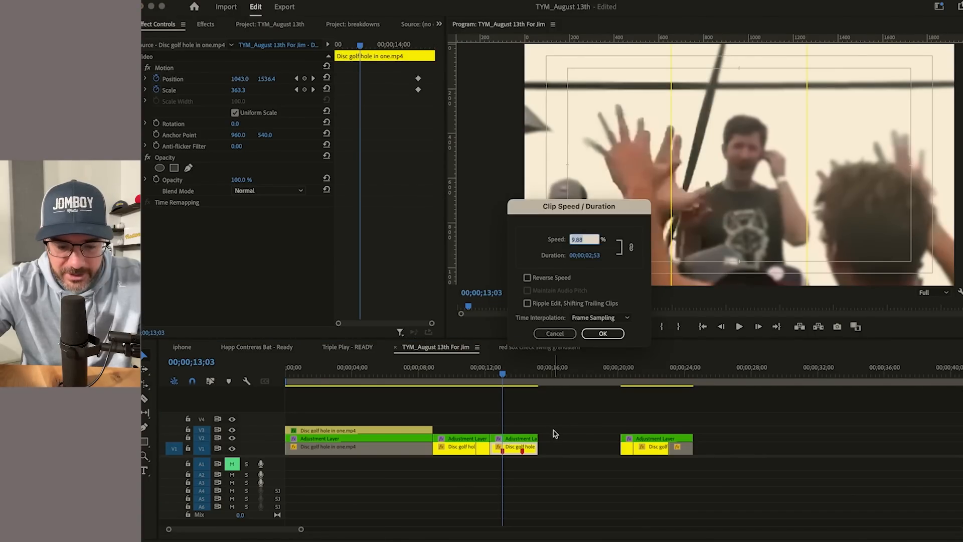
pyautogui.write('5')
pyautogui.press('Return')
pyautogui.moveTo(538, 438); pyautogui.dragTo(584, 438)
# Step: Delete the extended adjustment layer's old Mask Path keyframes from about 00;00;14;02 onward, keeping the one at the layer's end
pyautogui.click(517, 440)
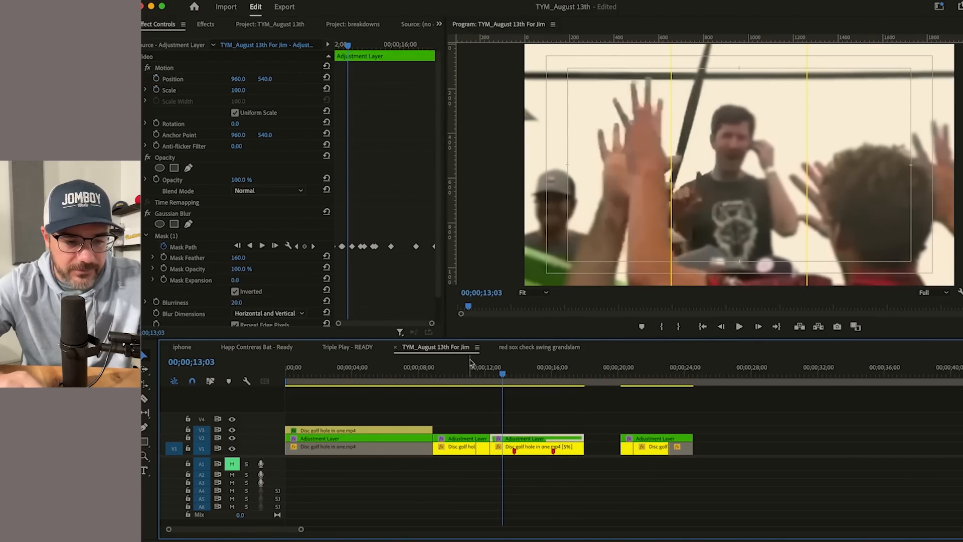
pyautogui.click(216, 246)
pyautogui.moveTo(502, 374)
pyautogui.mouseDown()
pyautogui.moveTo(526, 374)
pyautogui.moveTo(518, 374)
pyautogui.mouseUp()
pyautogui.scroll(-2, 436, 252)
pyautogui.click(365, 219)
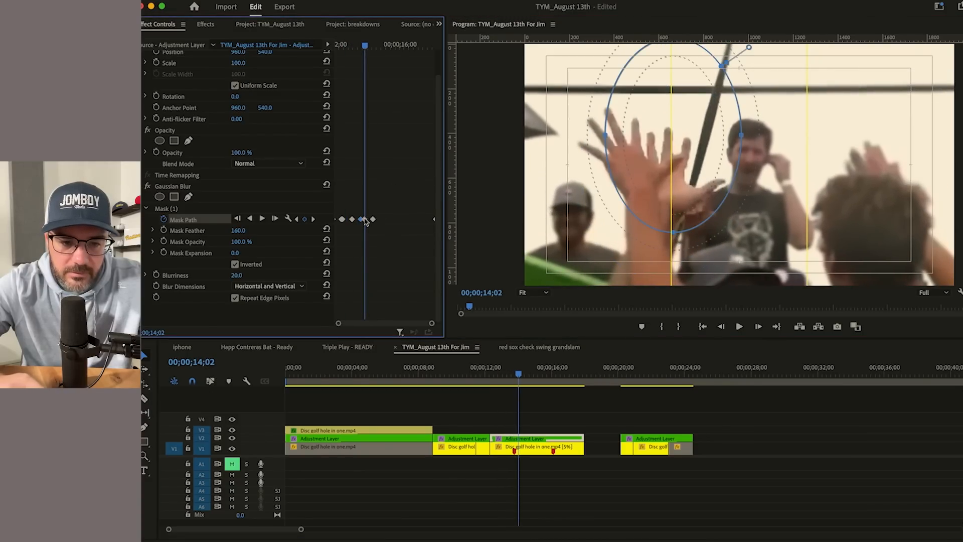
pyautogui.press('Delete')
pyautogui.click(372, 219)
pyautogui.press('Delete')
# Step: Play through the slowed clip to about 00;00;16;34, keyframing the blur mask to follow the hands meeting in the foreground high-five
pyautogui.click(513, 374)
pyautogui.press('space')
pyautogui.press('space')
pyautogui.moveTo(721, 217); pyautogui.dragTo(704, 203)
pyautogui.press('space')
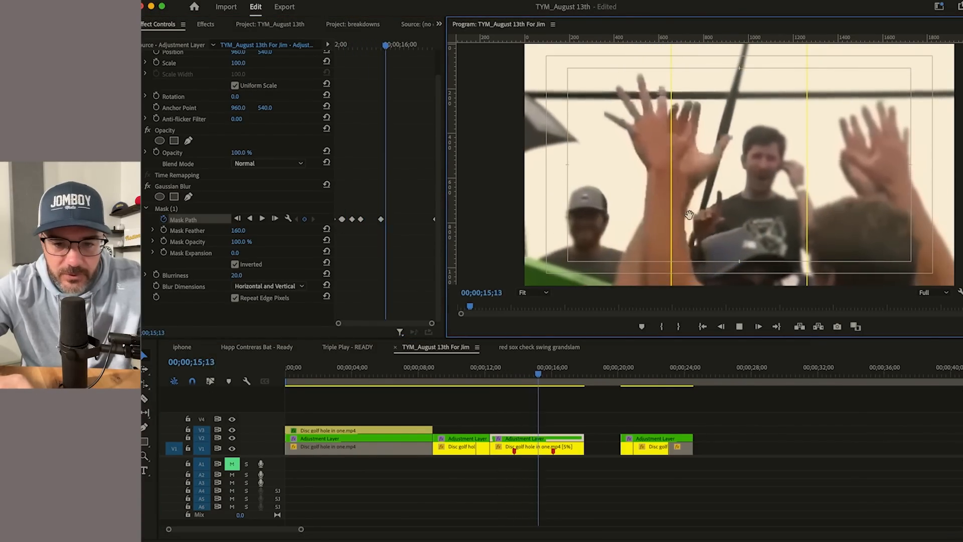
pyautogui.press('space')
pyautogui.press('space')
pyautogui.press('space')
pyautogui.moveTo(675, 173); pyautogui.dragTo(641, 162)
pyautogui.press('space')
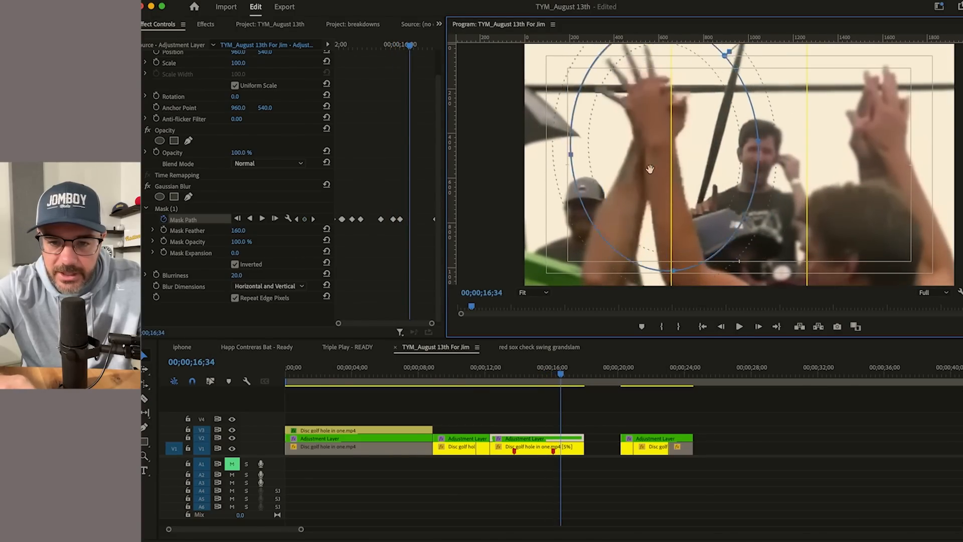
# Step: Shift the blur mask onto the clasped hands on the right of the shot for the end of the slow-motion clip
pyautogui.press('space')
pyautogui.moveTo(668, 152); pyautogui.dragTo(882, 132)
pyautogui.press('space')
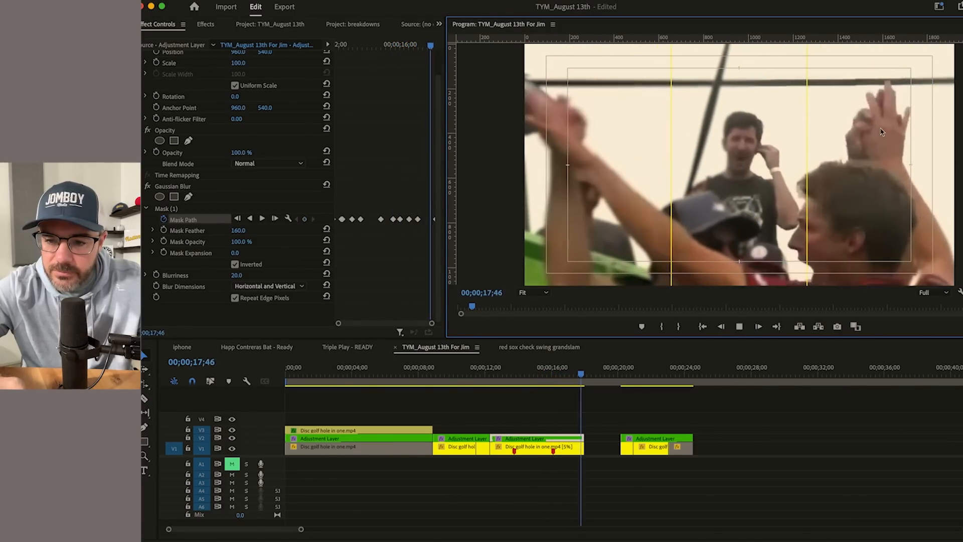
pyautogui.press('space')
# Step: Close the gap after the slow-motion clip and save the project
pyautogui.click(604, 448)
pyautogui.press('Delete')
pyautogui.press('super+s')
# Step: Go to the start of the TeqBall clips at 00;01;12;13 and delete the audio beneath them
pyautogui.moveTo(591, 377); pyautogui.dragTo(678, 410)
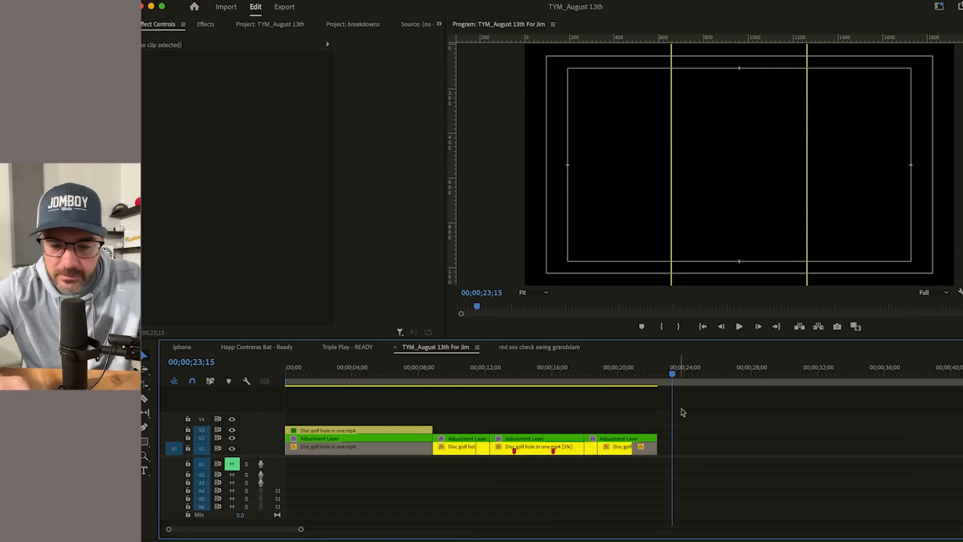
pyautogui.press('-')
pyautogui.click(597, 375)
pyautogui.press('Up')
pyautogui.moveTo(914, 468); pyautogui.dragTo(610, 477)
pyautogui.press('Delete')
pyautogui.hscroll(3, 639, 404)
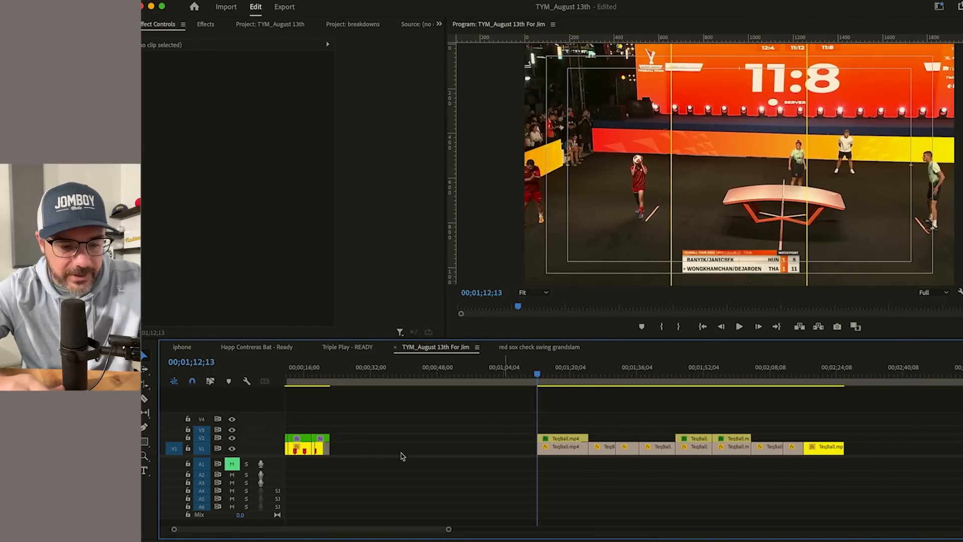
# Step: Enlarge the video track area and preview the opening of the TeqBall sequence from 00;01;12;13
pyautogui.moveTo(272, 455); pyautogui.dragTo(262, 479)
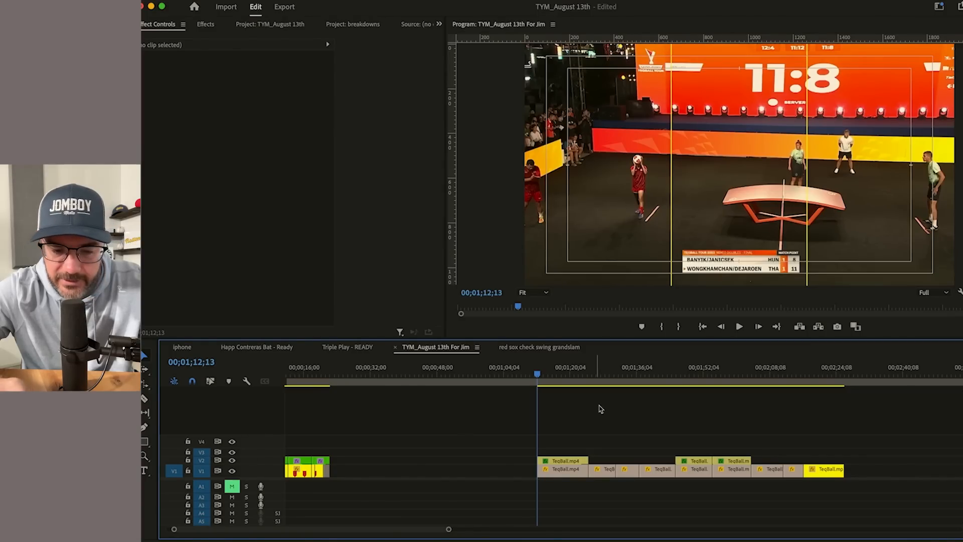
pyautogui.press('=')
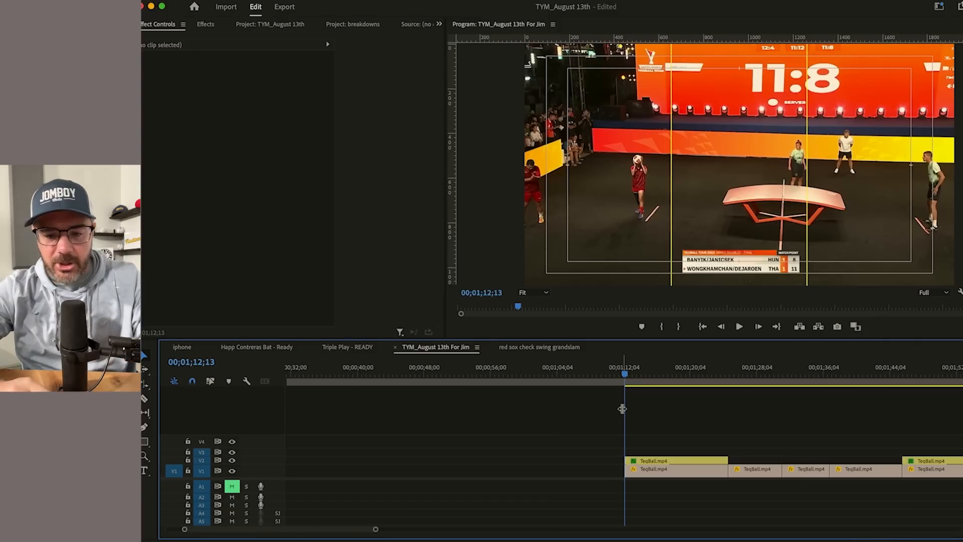
pyautogui.press('=')
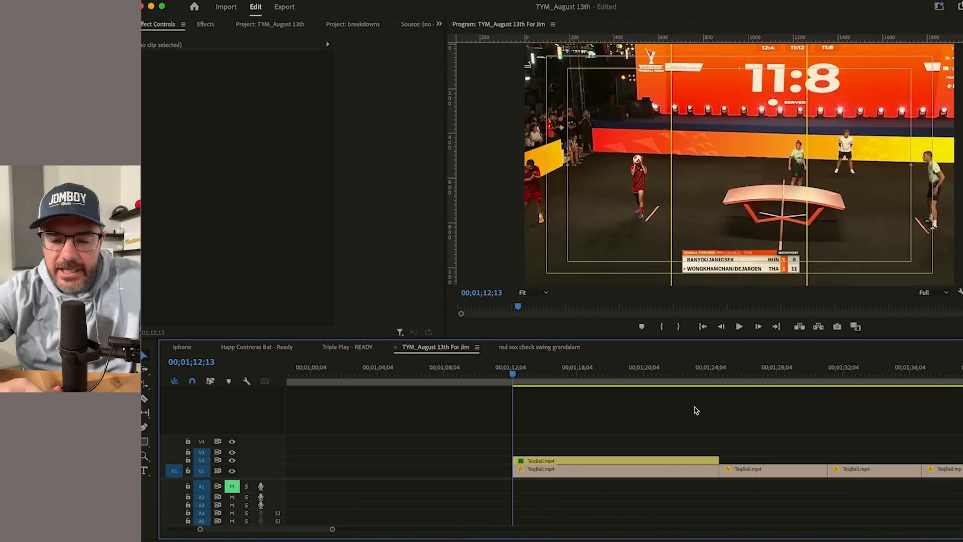
pyautogui.scroll(-3, 695, 410)
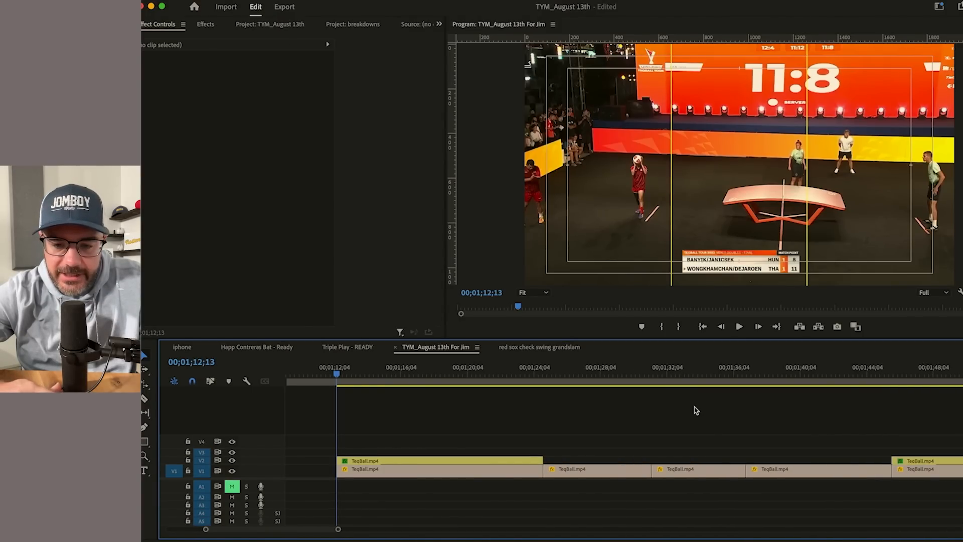
pyautogui.press('-')
pyautogui.press('space')
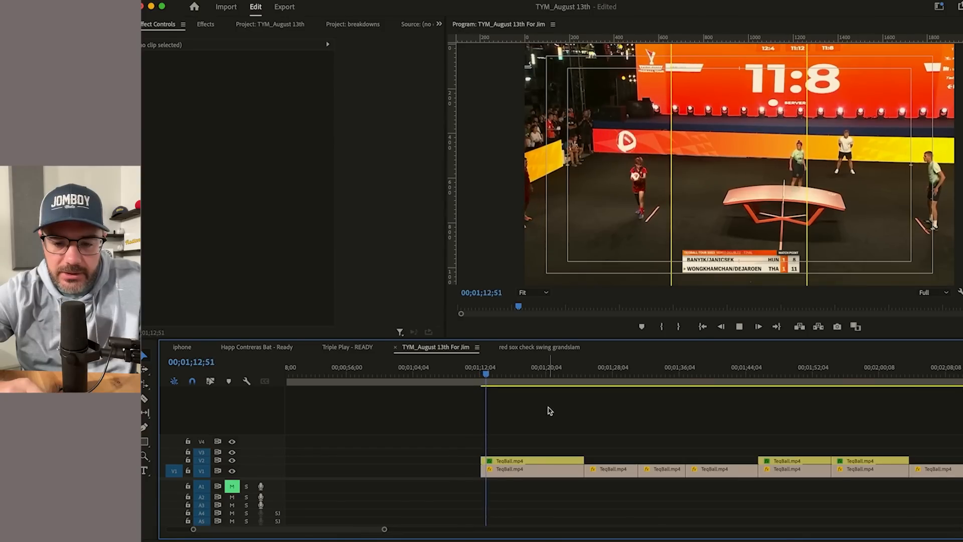
pyautogui.press('space')
# Step: Turn on Position and Scale keyframing for the cropped scoreboard clip on V2 at 00;01;13;23 and continue playback
pyautogui.click(520, 459)
pyautogui.press('space')
pyautogui.press('space')
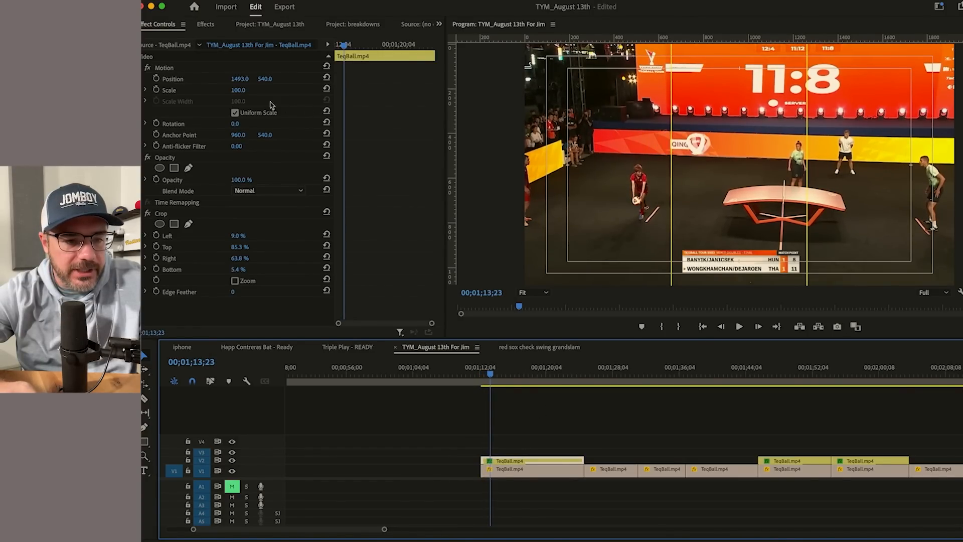
pyautogui.click(156, 78)
pyautogui.click(156, 90)
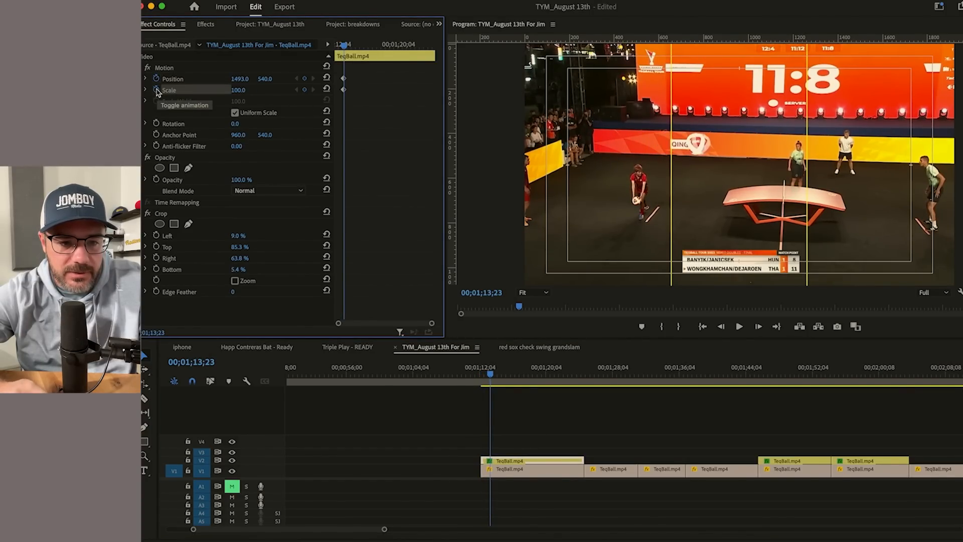
pyautogui.press('space')
pyautogui.press('space')
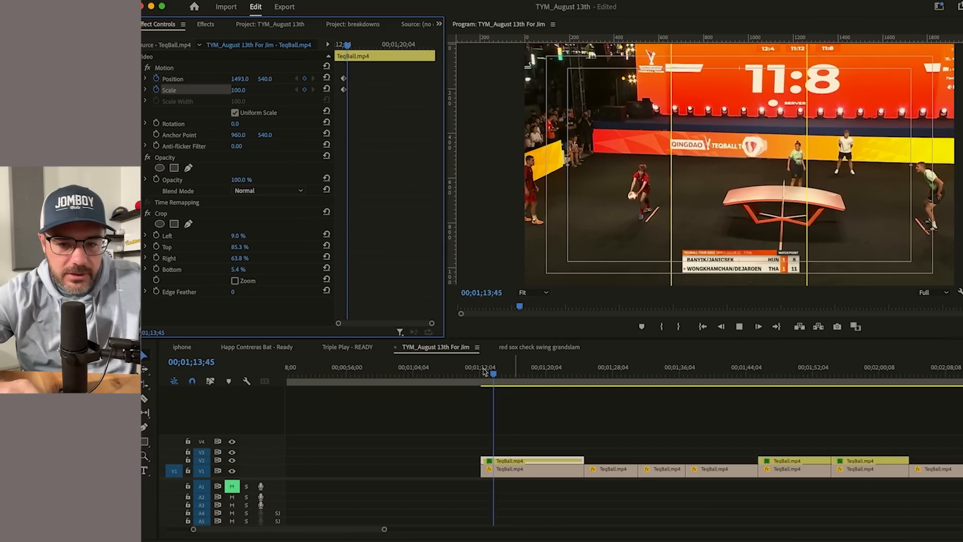
# Step: Select the scoreboard overlay clip above the footage and move its Position and Scale keyframes to 00;01;13;52
pyautogui.click(535, 453)
pyautogui.press('=')
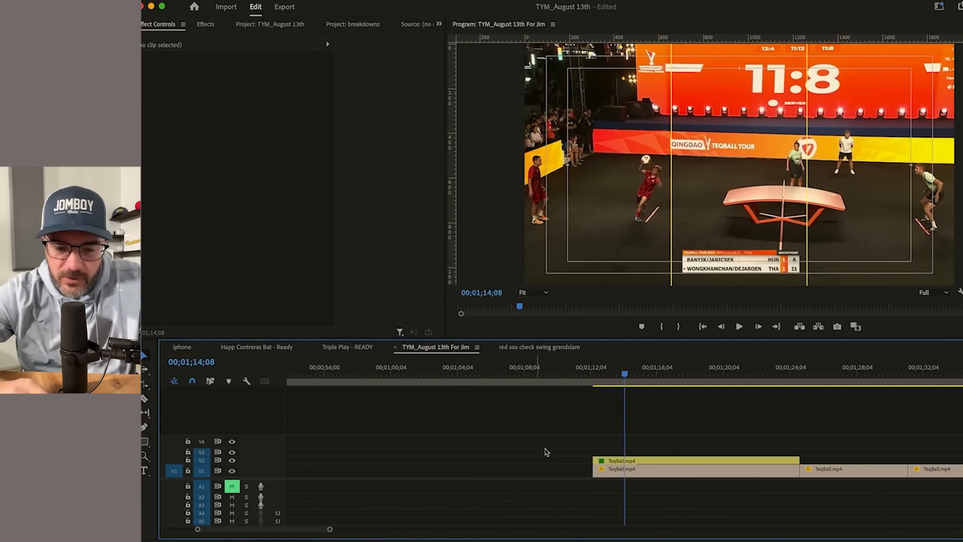
pyautogui.moveTo(629, 377); pyautogui.dragTo(621, 382)
pyautogui.click(626, 461)
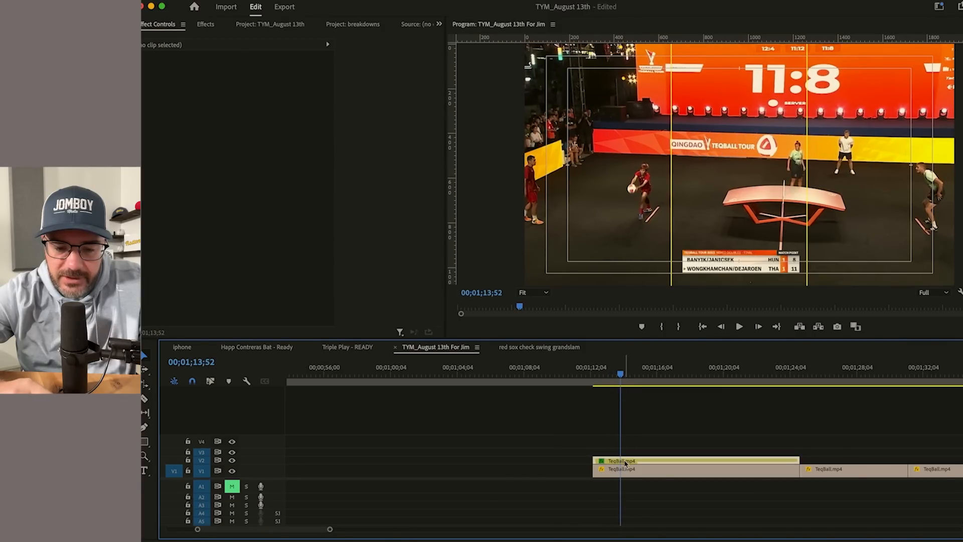
pyautogui.moveTo(334, 72); pyautogui.dragTo(339, 72)
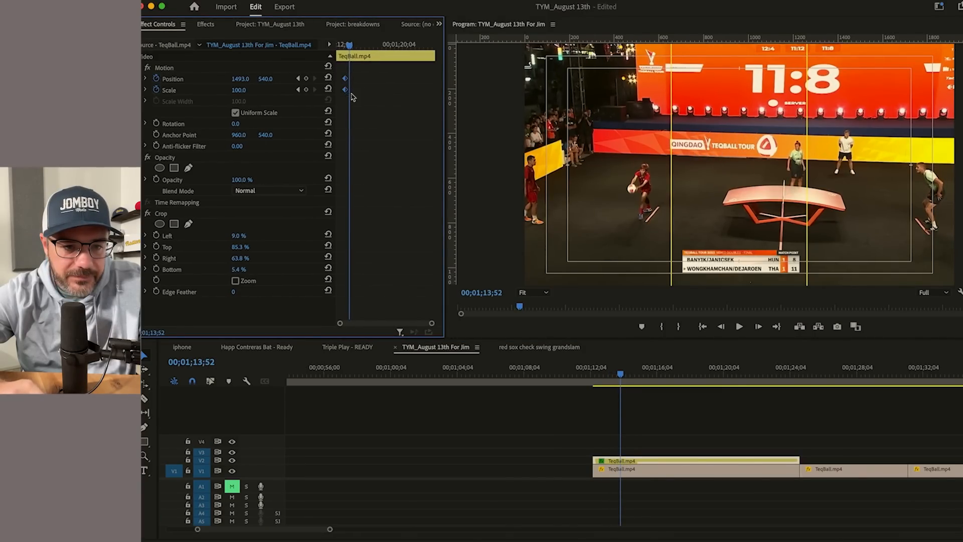
# Step: At 00;01;13;27, keyframe the scoreboard overlay to scale 250 and position 2327, -540
pyautogui.moveTo(621, 374); pyautogui.dragTo(614, 377)
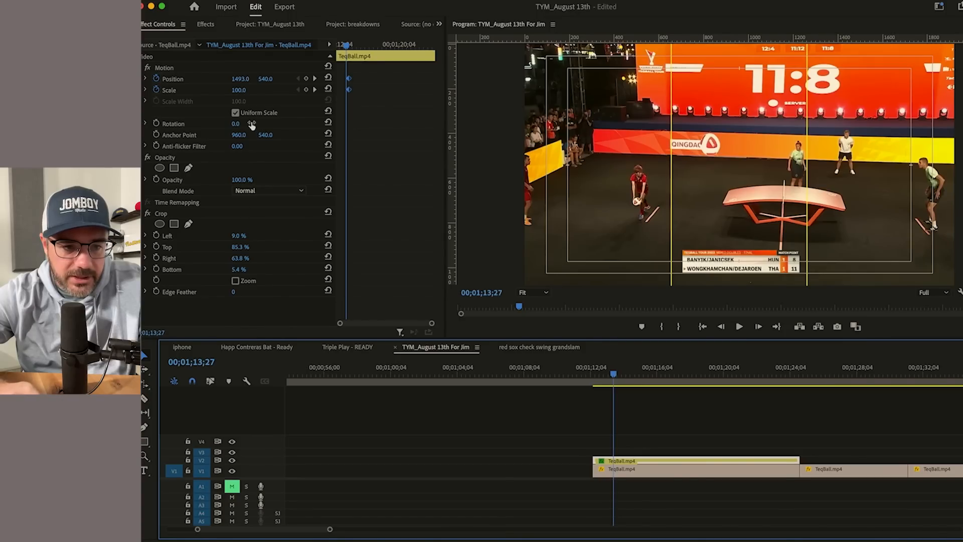
pyautogui.moveTo(239, 92)
pyautogui.mouseDown()
pyautogui.moveTo(253, 80)
pyautogui.moveTo(236, 79)
pyautogui.mouseUp()
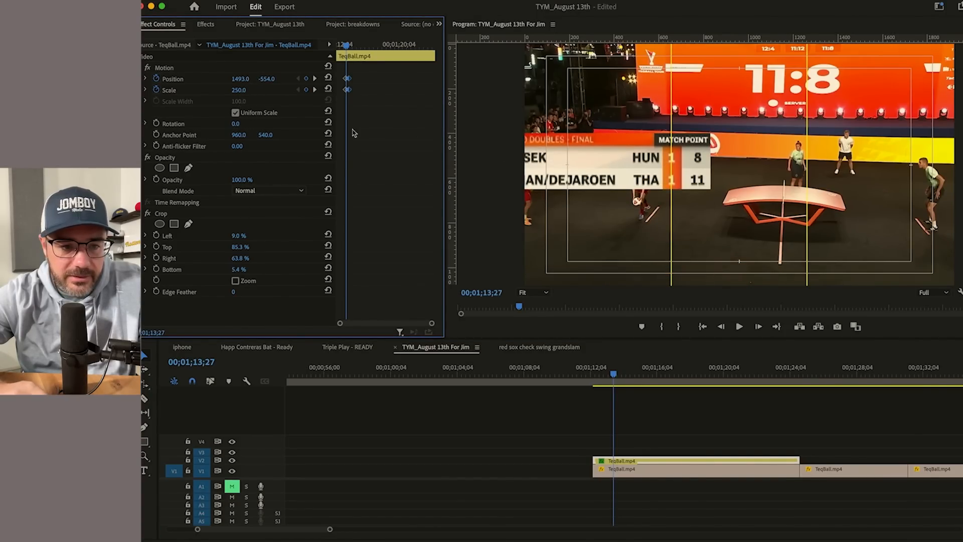
pyautogui.click(198, 213)
pyautogui.moveTo(241, 79); pyautogui.dragTo(244, 80)
pyautogui.moveTo(707, 72); pyautogui.dragTo(744, 74)
# Step: Apply the "cross fire" guide template to the program preview
pyautogui.click(463, 27)
pyautogui.click(427, 1)
pyautogui.moveTo(471, 157)
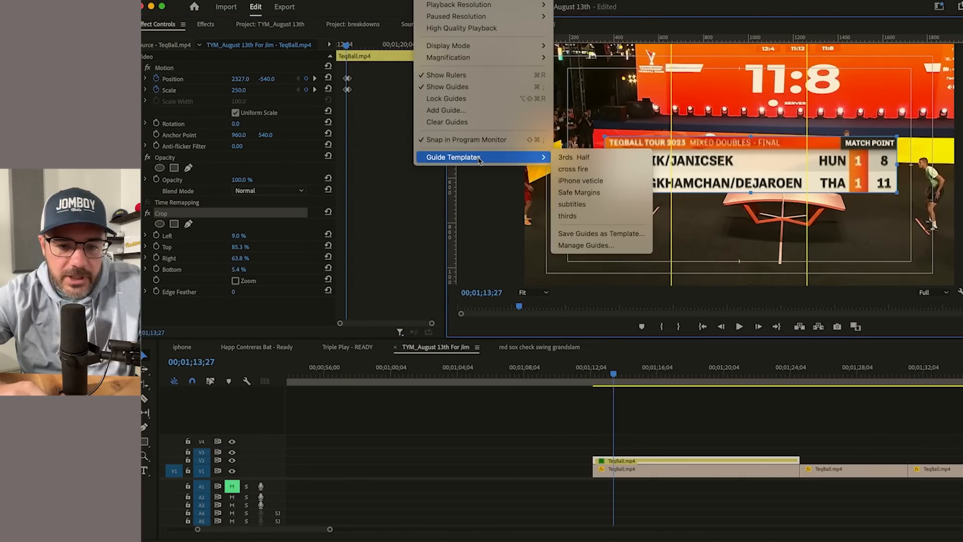
pyautogui.click(579, 169)
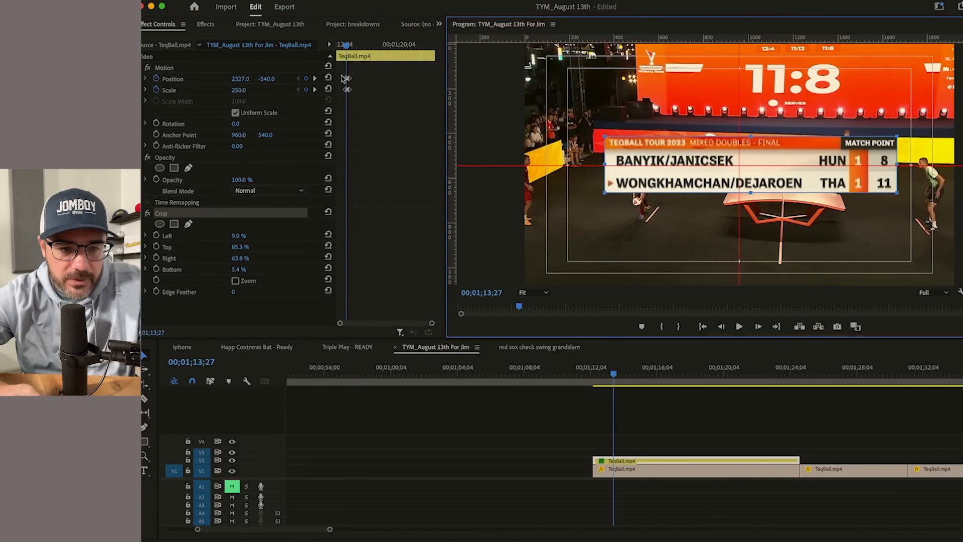
# Step: Center the enlarged scoreboard horizontally on the vertical guide and play the animation back from the clip's start
pyautogui.moveTo(239, 81); pyautogui.dragTo(214, 82)
pyautogui.click(637, 439)
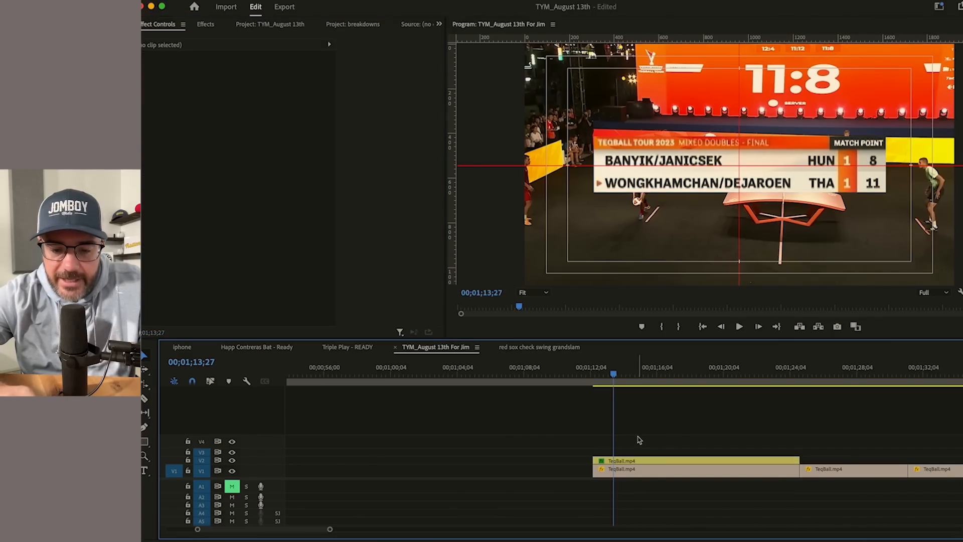
pyautogui.press('Up')
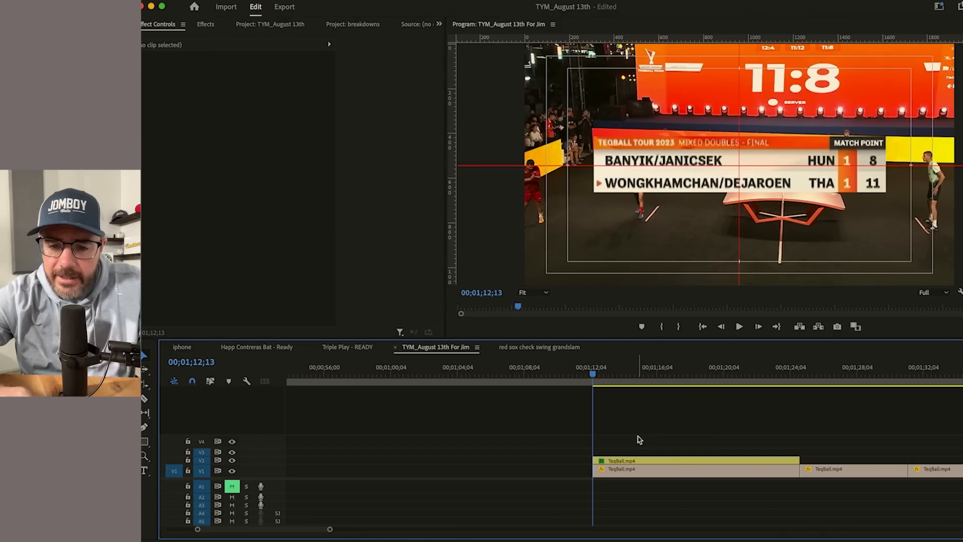
pyautogui.press('space')
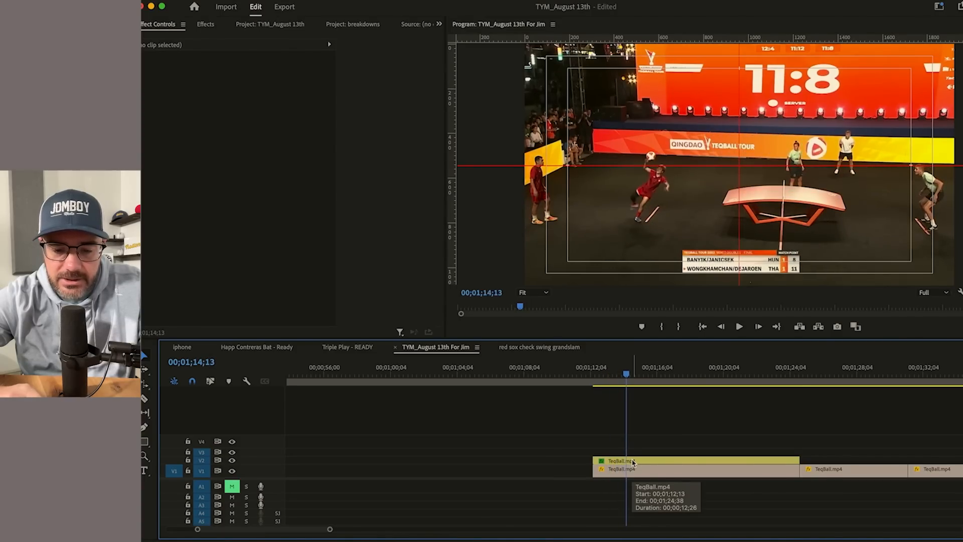
# Step: Extend the start of both stacked first clips earlier, and ripple-trim their beginning to the frame where the action should start
pyautogui.moveTo(609, 426); pyautogui.dragTo(584, 483)
pyautogui.moveTo(595, 471); pyautogui.dragTo(502, 476)
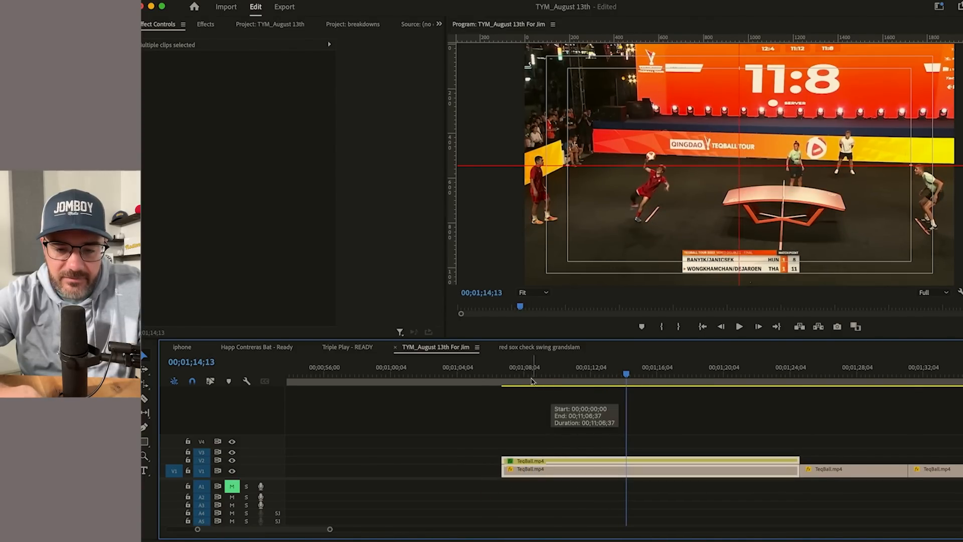
pyautogui.click(543, 383)
pyautogui.moveTo(545, 386); pyautogui.dragTo(573, 392)
pyautogui.press('q')
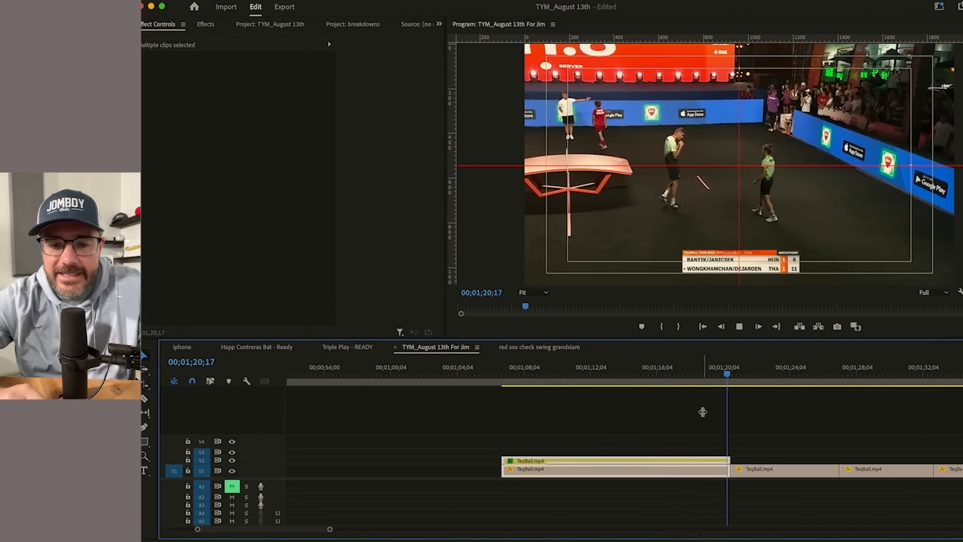
# Step: Review the cut to the close-up, ripple-trim the start of the close-up clip to 00;01;21;58 and give it a yellow label
pyautogui.scroll(-3, 703, 412)
pyautogui.press('space')
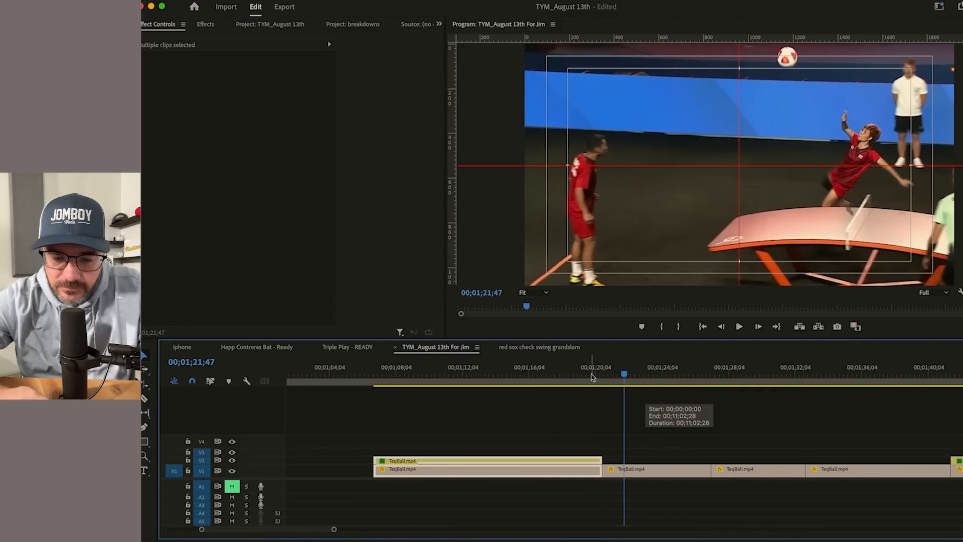
pyautogui.click(592, 375)
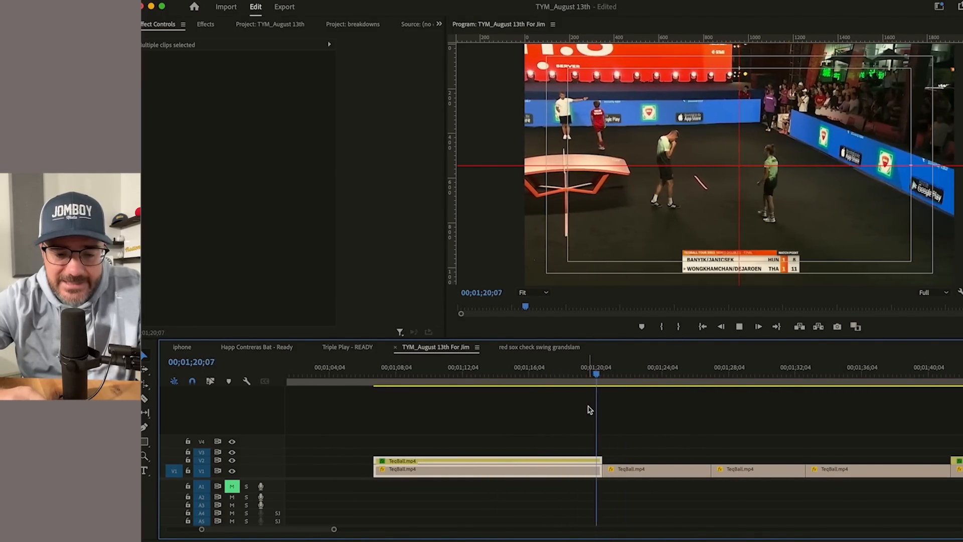
pyautogui.click(628, 375)
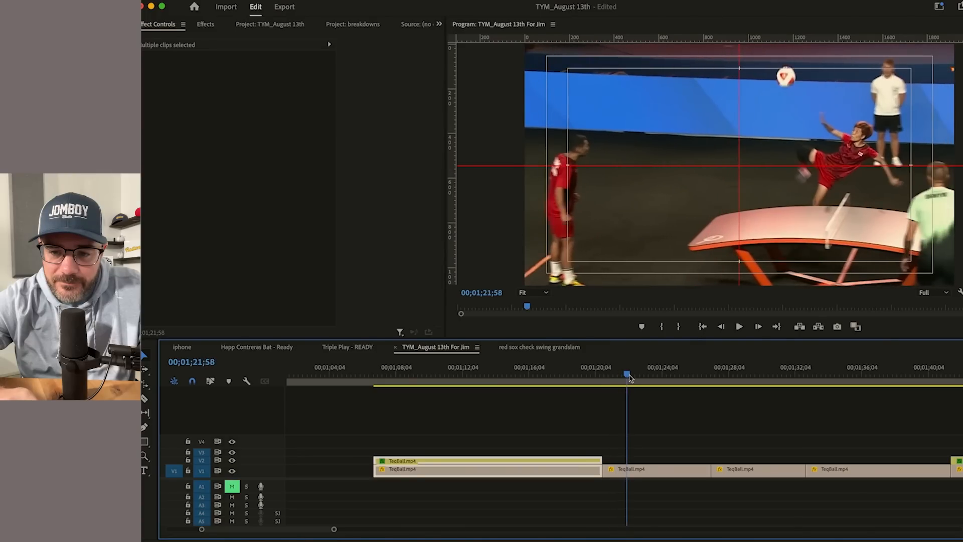
pyautogui.press('q')
pyautogui.click(628, 472)
# Step: Play up to the cut and ripple-trim the end of the stacked clips at 00;01;19;42
pyautogui.click(539, 375)
pyautogui.press('space')
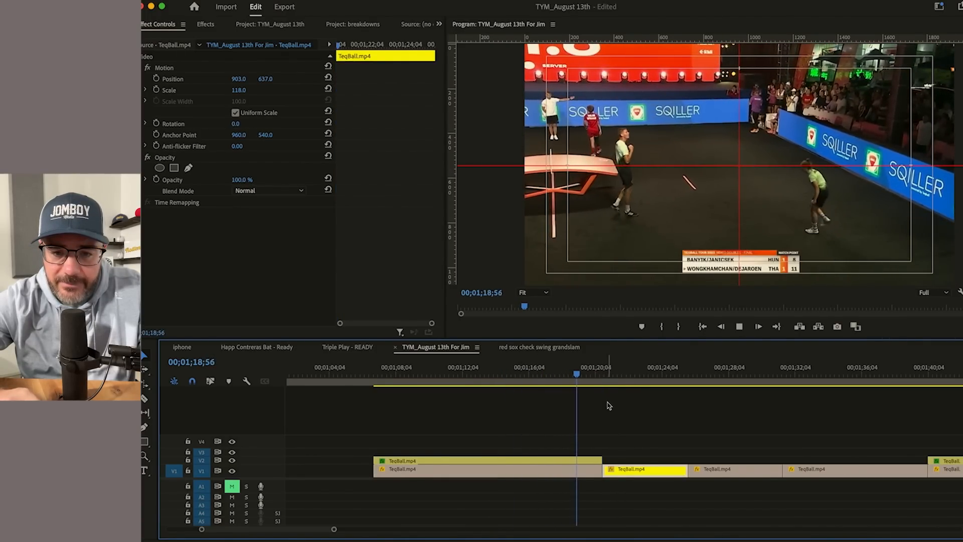
pyautogui.press('space')
pyautogui.press('w')
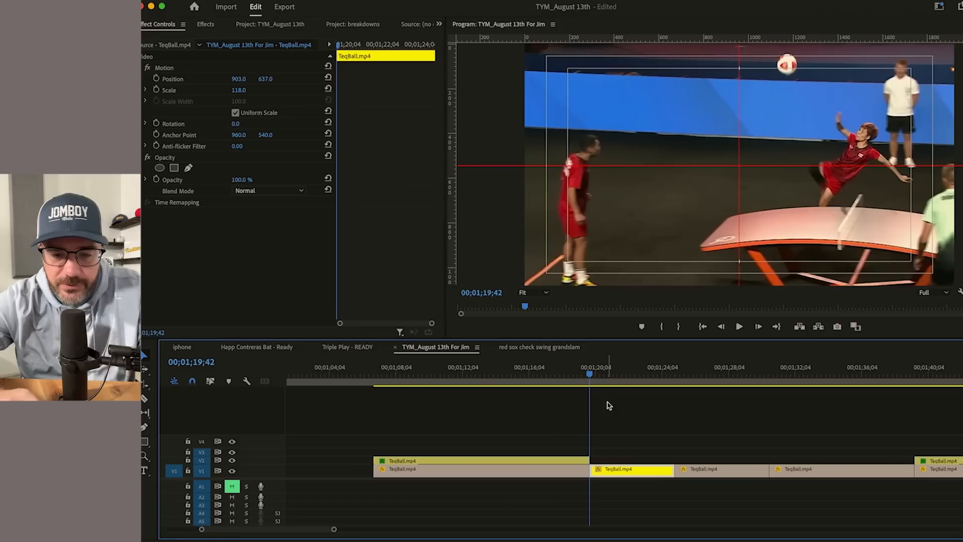
# Step: Scrub through the yellow clip, shift all following clips later to open a gap, and return to the yellow clip's start
pyautogui.moveTo(591, 375); pyautogui.dragTo(674, 372)
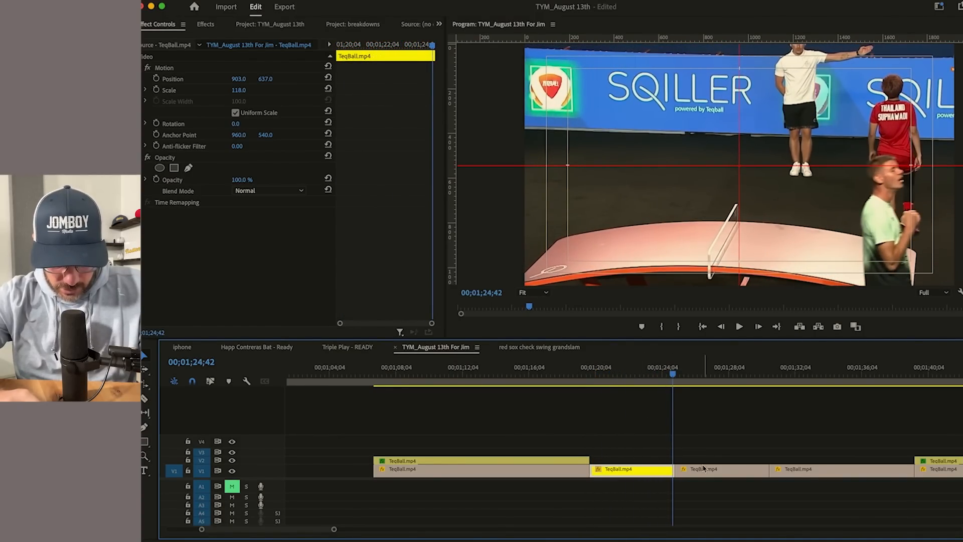
pyautogui.moveTo(686, 472); pyautogui.dragTo(833, 471)
pyautogui.press('v')
pyautogui.click(639, 473)
pyautogui.press('Up')
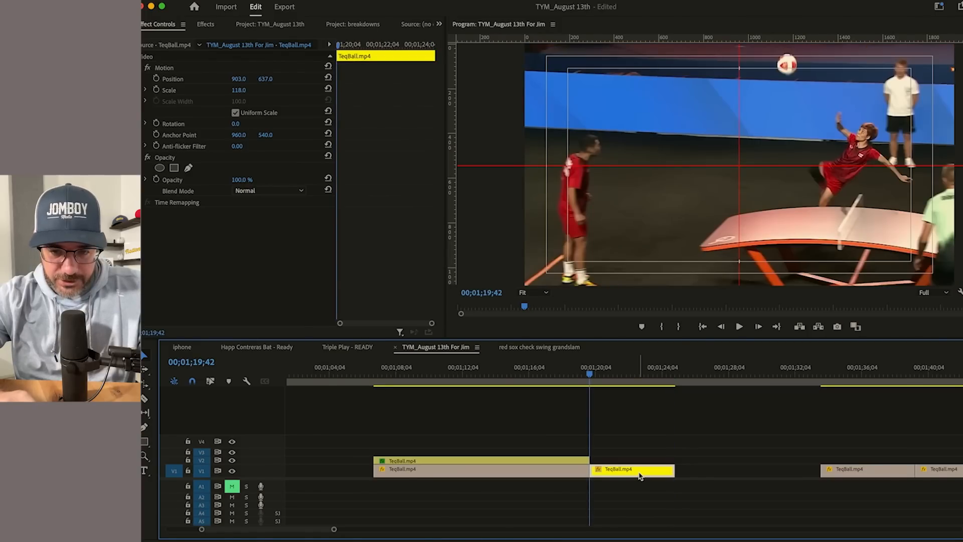
# Step: Clear the existing guides and apply the "iPhone veticle" guide template to the program preview
pyautogui.click(474, 187)
pyautogui.click(428, 1)
pyautogui.click(456, 120)
pyautogui.click(439, 1)
pyautogui.moveTo(473, 160)
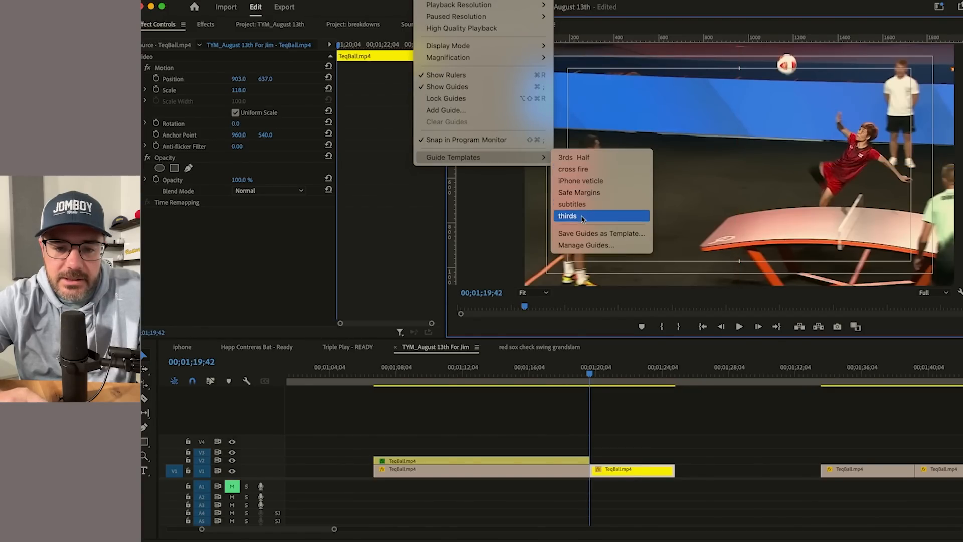
pyautogui.click(587, 181)
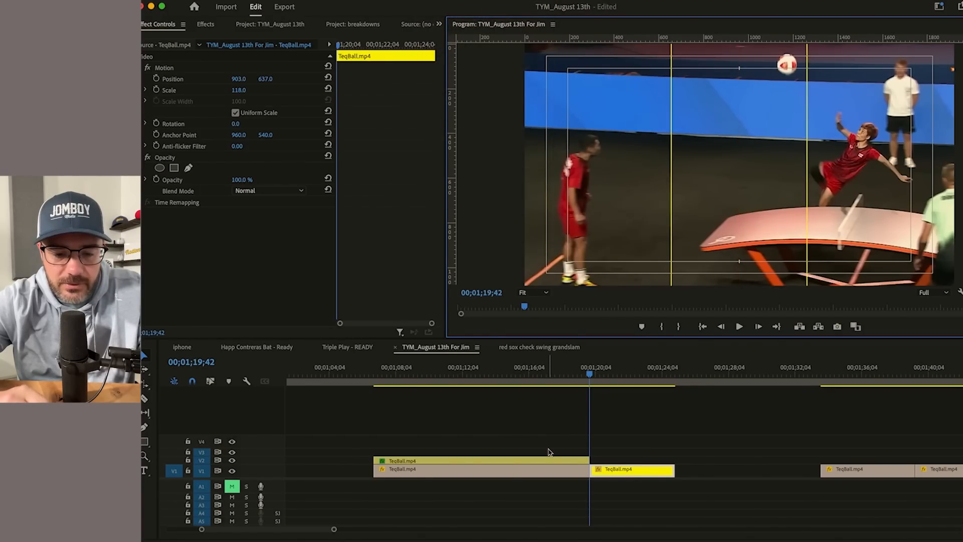
# Step: Keyframe the yellow clip at scale 167, with its position going from 511, 880 at the start to 511, 547
pyautogui.moveTo(243, 90); pyautogui.dragTo(390, 79)
pyautogui.press('space')
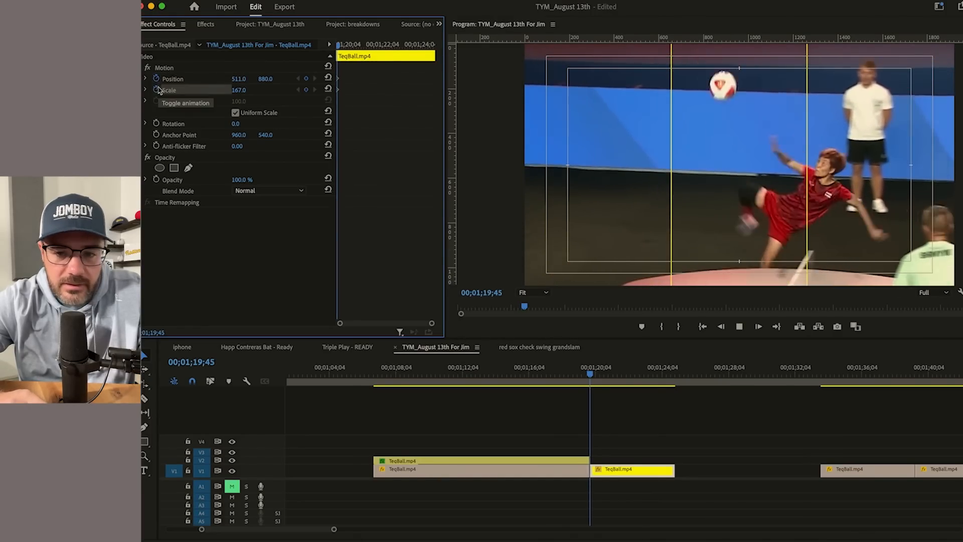
pyautogui.click(618, 447)
pyautogui.press('=')
# Step: Split the yellow clip at 00;01;20;32 and move its second piece later to leave room after the first
pyautogui.moveTo(615, 377)
pyautogui.mouseDown()
pyautogui.moveTo(605, 380)
pyautogui.moveTo(633, 381)
pyautogui.mouseUp()
pyautogui.click(647, 481)
pyautogui.press('c')
pyautogui.click(632, 470)
pyautogui.press('v')
pyautogui.press('-')
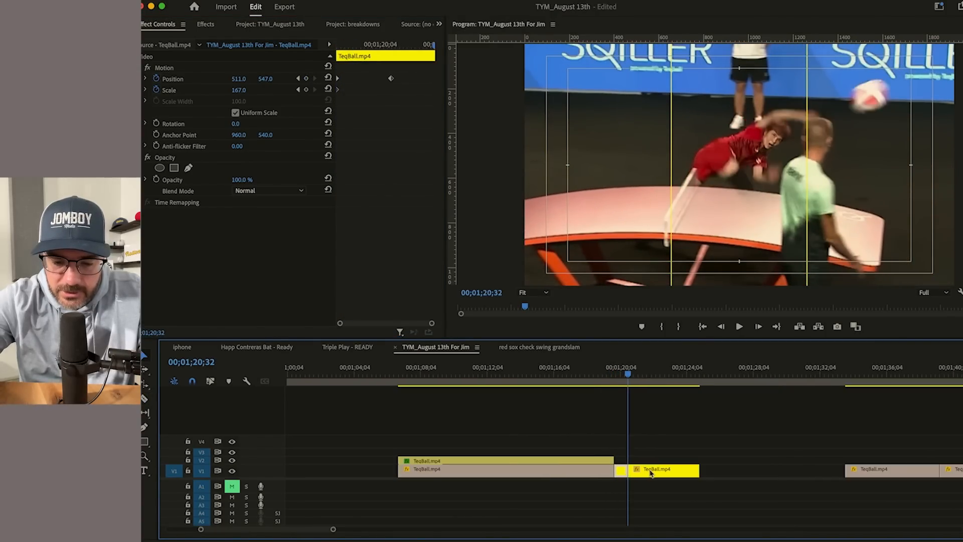
pyautogui.moveTo(651, 473); pyautogui.dragTo(682, 474)
# Step: Try slowing the first yellow piece to 10% speed and preview it
pyautogui.click(622, 474)
pyautogui.press('super+r')
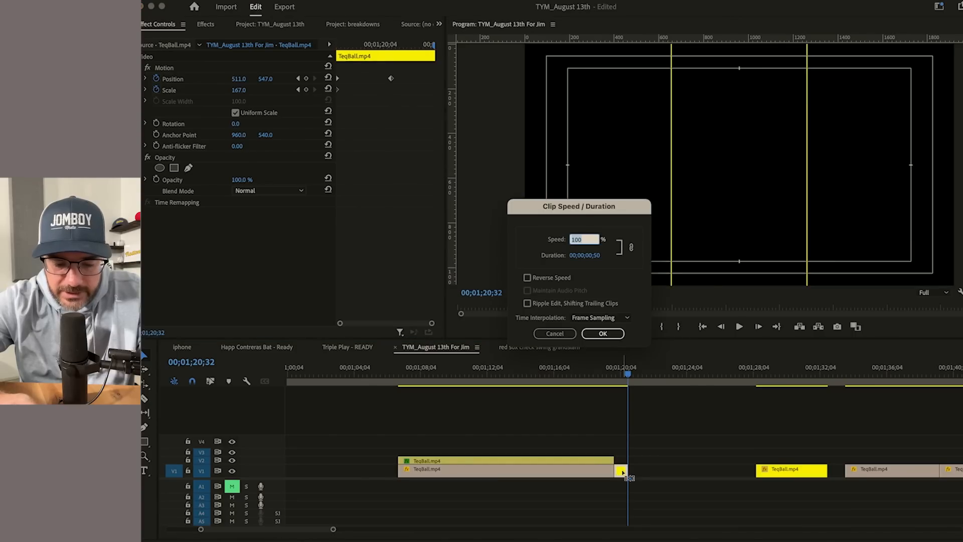
pyautogui.write('10')
pyautogui.press('Return')
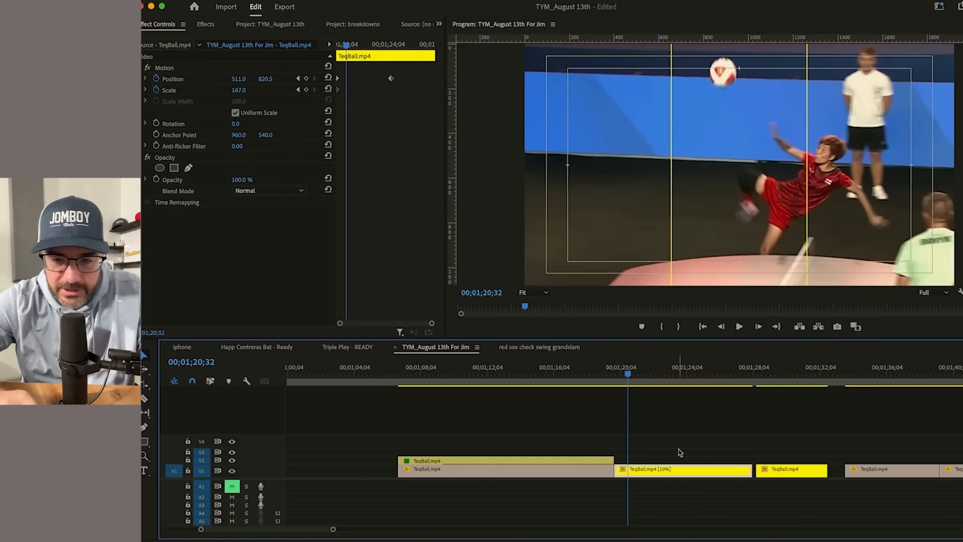
pyautogui.press('space')
pyautogui.press('space')
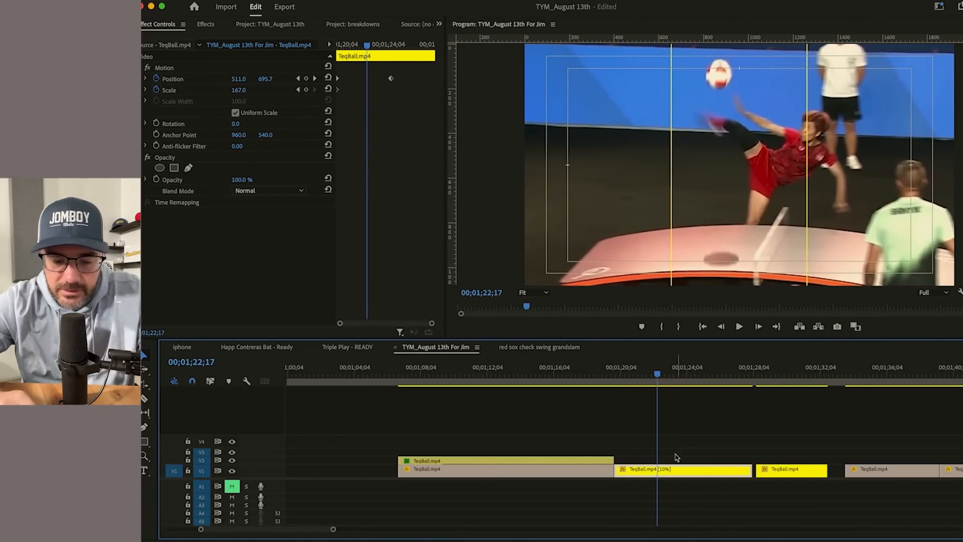
# Step: Set the first yellow piece's speed to 20% and play it back from its start
pyautogui.press('super+r')
pyautogui.write('20')
pyautogui.press('Return')
pyautogui.press('Up')
pyautogui.press('space')
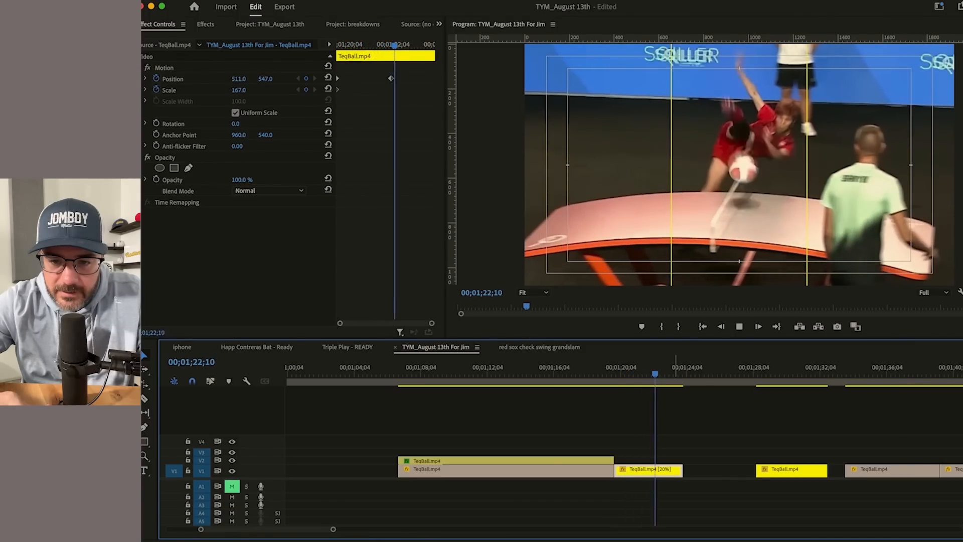
pyautogui.press('space')
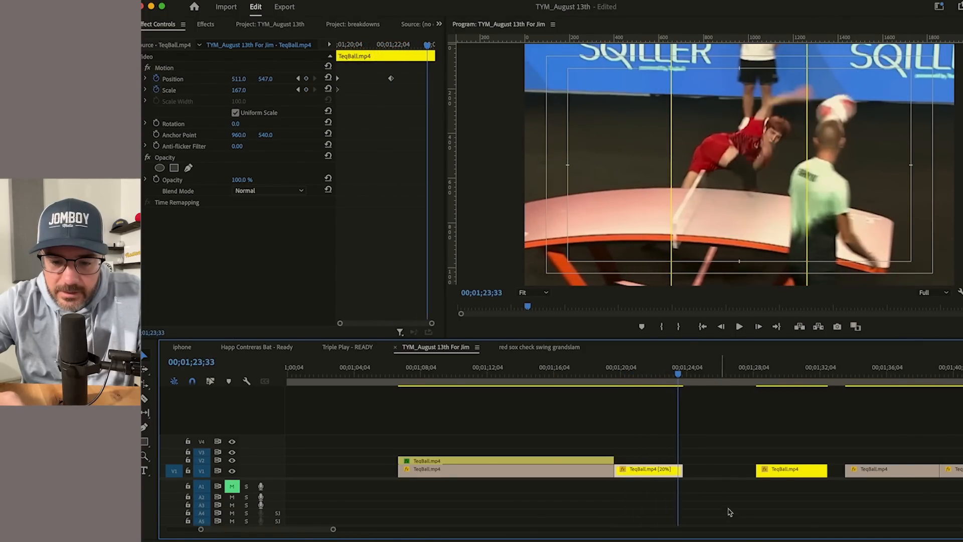
# Step: Delete the gap between the two yellow pieces and play across the join
pyautogui.click(721, 471)
pyautogui.press('Delete')
pyautogui.press('space')
pyautogui.press('space')
pyautogui.click(678, 372)
pyautogui.press('space')
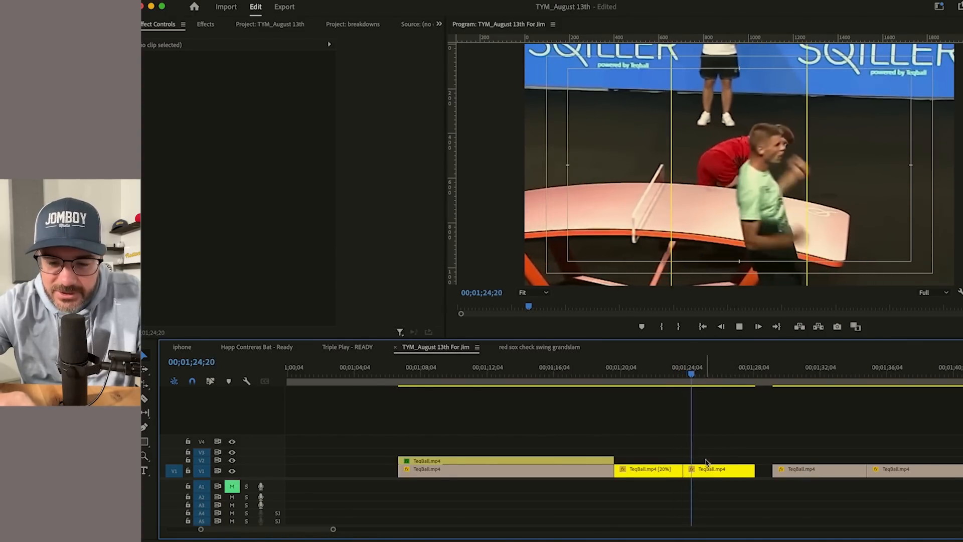
# Step: Add Position and Scale keyframes to the second yellow piece at 00;01;24;24
pyautogui.click(704, 468)
pyautogui.click(306, 79)
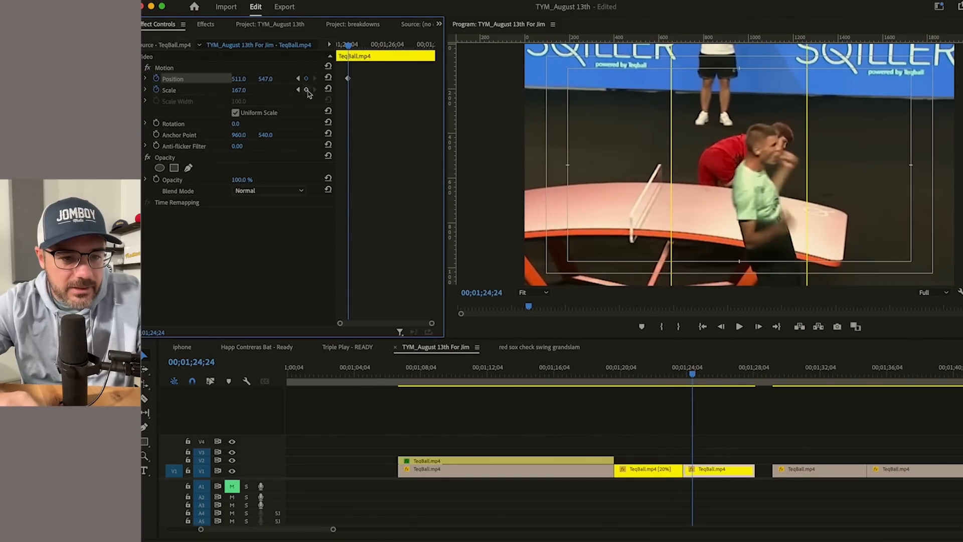
pyautogui.click(306, 90)
# Step: At 00;01;24;56, keyframe the second yellow piece to scale 266 and position 176, 354, and replay the zoom
pyautogui.press('space')
pyautogui.press('space')
pyautogui.moveTo(240, 90); pyautogui.dragTo(84, 79)
pyautogui.moveTo(265, 79); pyautogui.dragTo(161, 79)
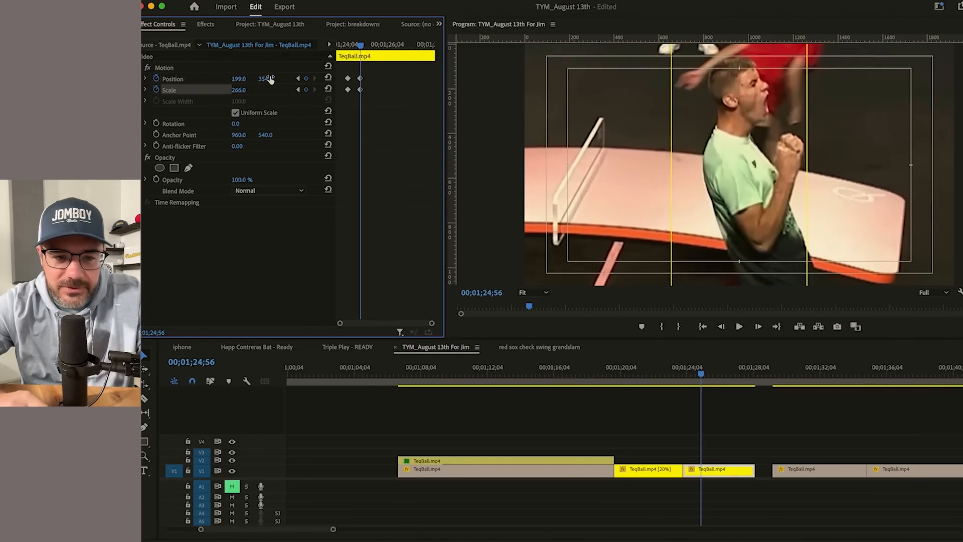
pyautogui.click(687, 381)
pyautogui.press('space')
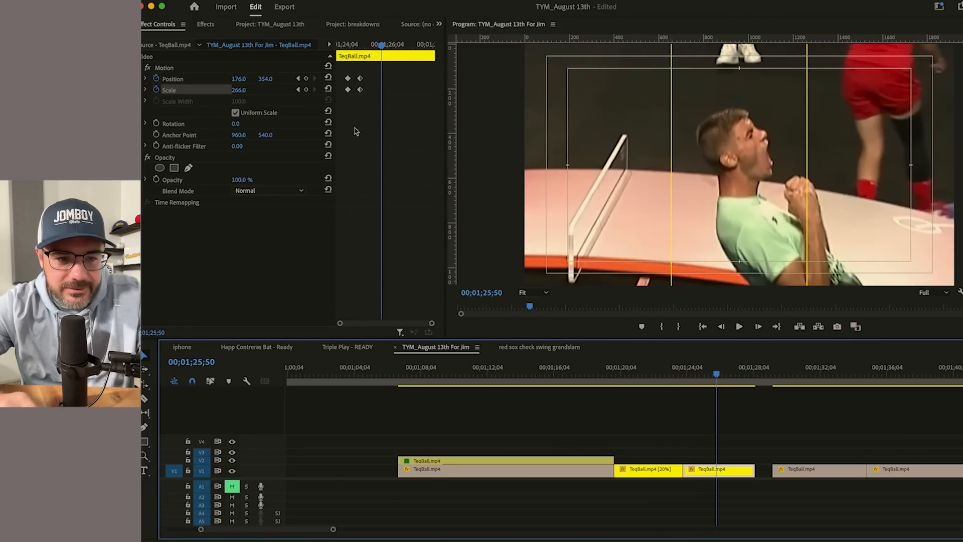
# Step: Reframe the shouting player with scale 249 and a new position at 00;01;25;50, and position -92, 308 at 00;01;27;29
pyautogui.moveTo(244, 79); pyautogui.dragTo(169, 78)
pyautogui.moveTo(258, 92); pyautogui.dragTo(278, 78)
pyautogui.moveTo(271, 79); pyautogui.dragTo(128, 79)
pyautogui.press('space')
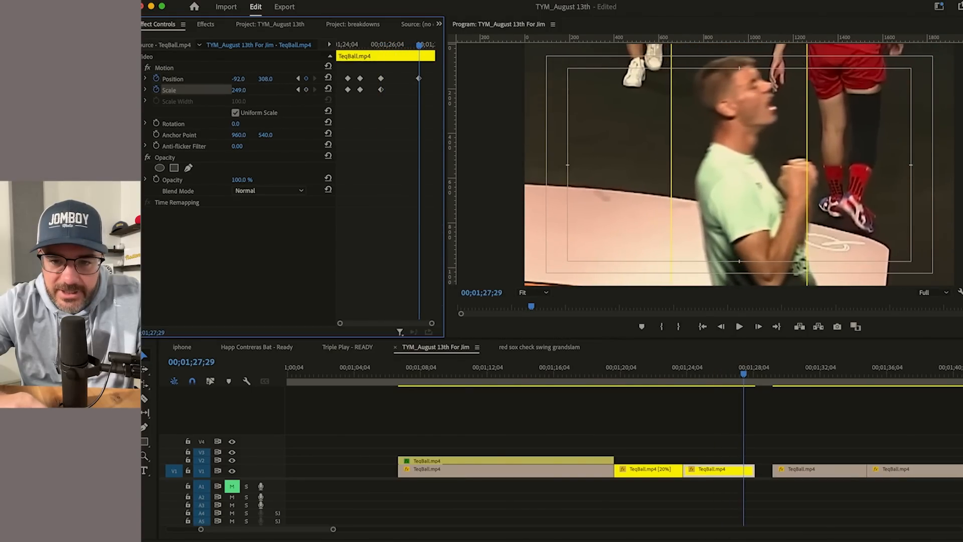
# Step: Add a Position keyframe at 00;01;26;34 that shifts the picture horizontally to follow the player, and play it back
pyautogui.moveTo(732, 374); pyautogui.dragTo(708, 380)
pyautogui.press('space')
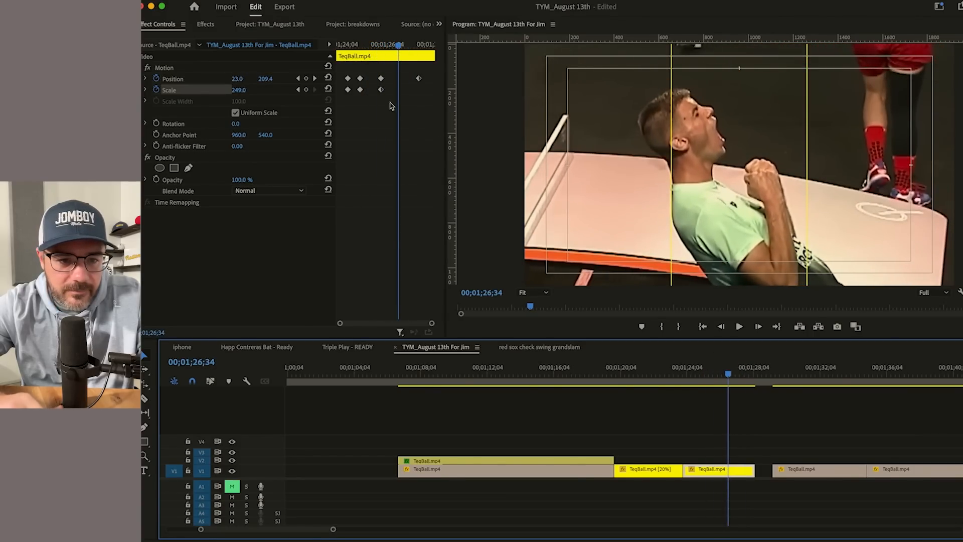
pyautogui.moveTo(234, 79)
pyautogui.mouseDown()
pyautogui.moveTo(296, 79)
pyautogui.moveTo(226, 79)
pyautogui.mouseUp()
pyautogui.press('space')
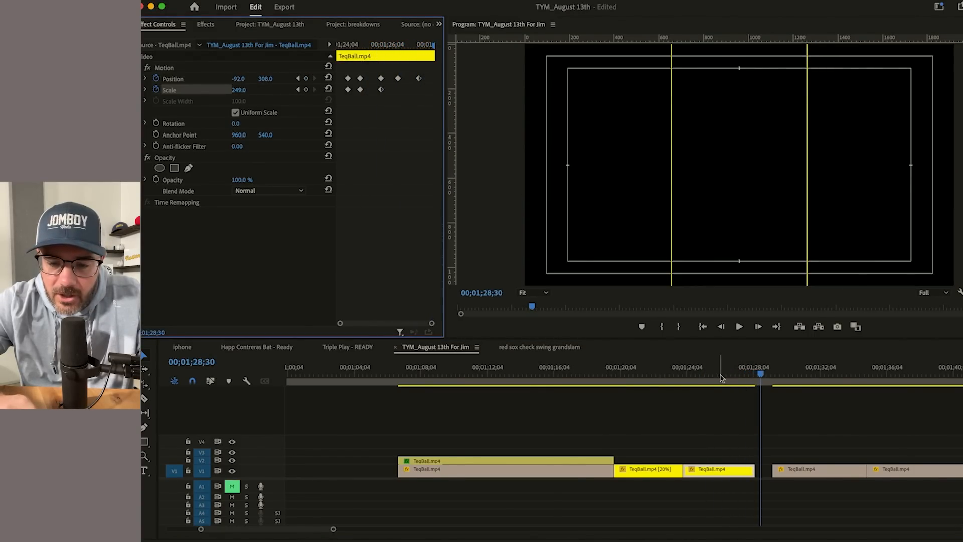
# Step: Close the gap after the second yellow piece and play across its cut to the following clip
pyautogui.click(721, 379)
pyautogui.moveTo(719, 373); pyautogui.dragTo(749, 387)
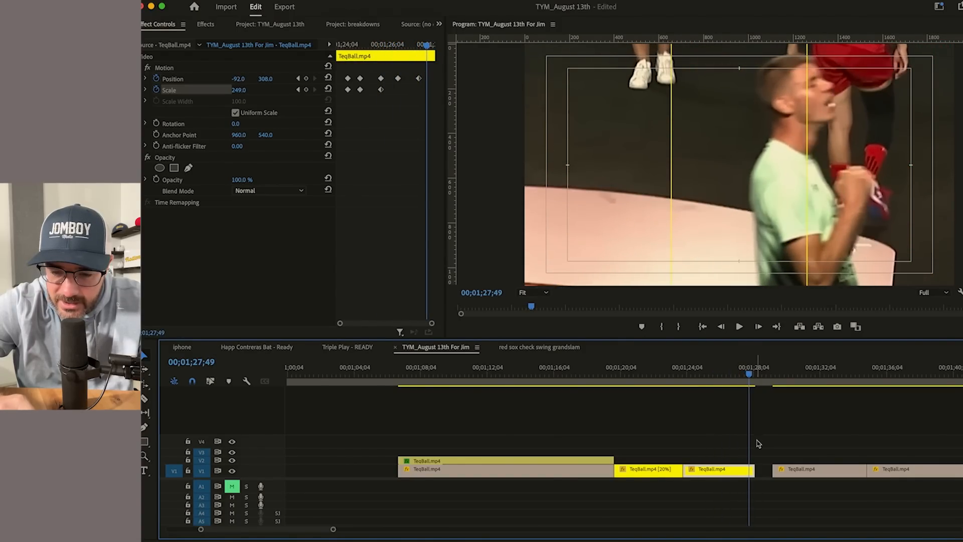
pyautogui.click(758, 465)
pyautogui.press('Delete')
pyautogui.scroll(-1, 797, 441)
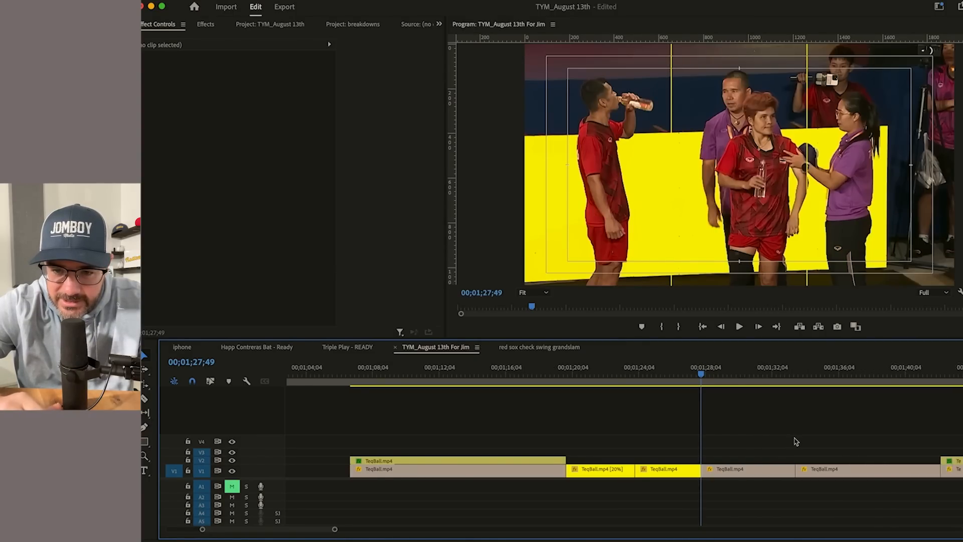
pyautogui.scroll(-1, 797, 442)
pyautogui.click(654, 384)
pyautogui.press('space')
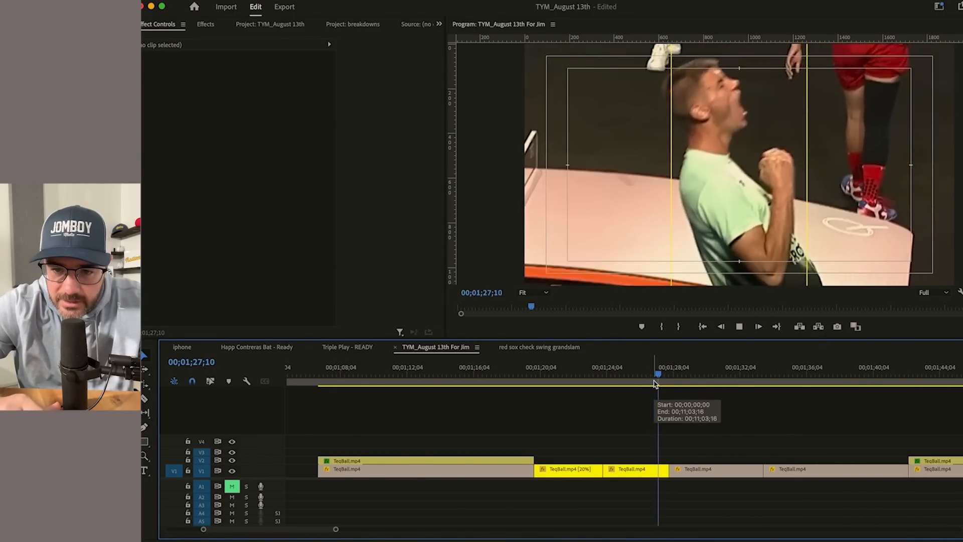
pyautogui.click(655, 384)
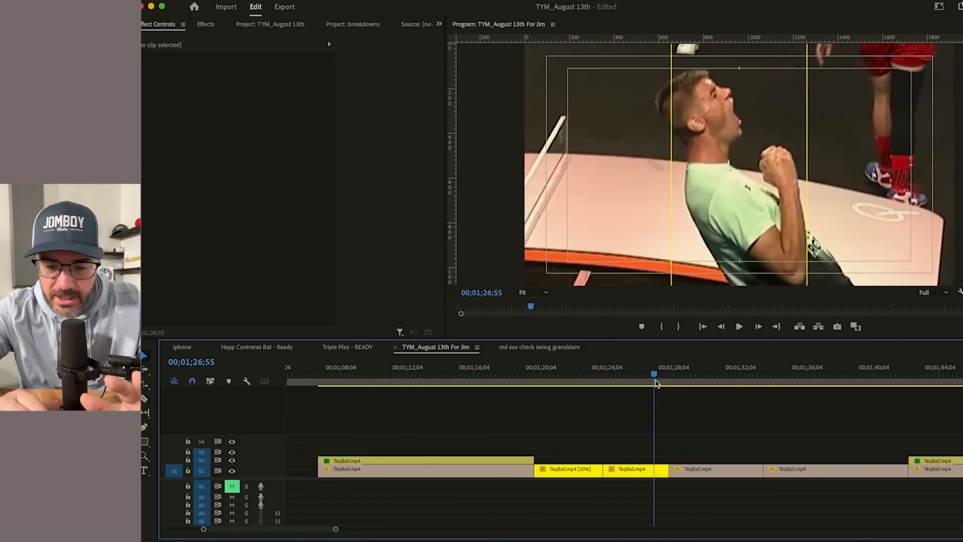
# Step: On the second yellow piece's last frame, 00;01;27;48, replace the vertical-video guides with vertical and horizontal guides around the player's head
pyautogui.moveTo(655, 381); pyautogui.dragTo(664, 380)
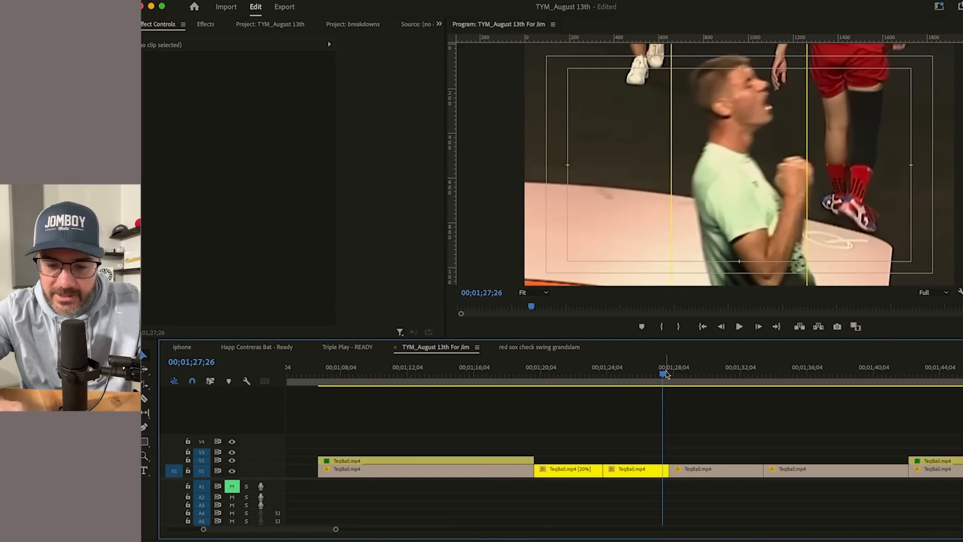
pyautogui.moveTo(667, 374); pyautogui.dragTo(667, 374)
pyautogui.click(494, 222)
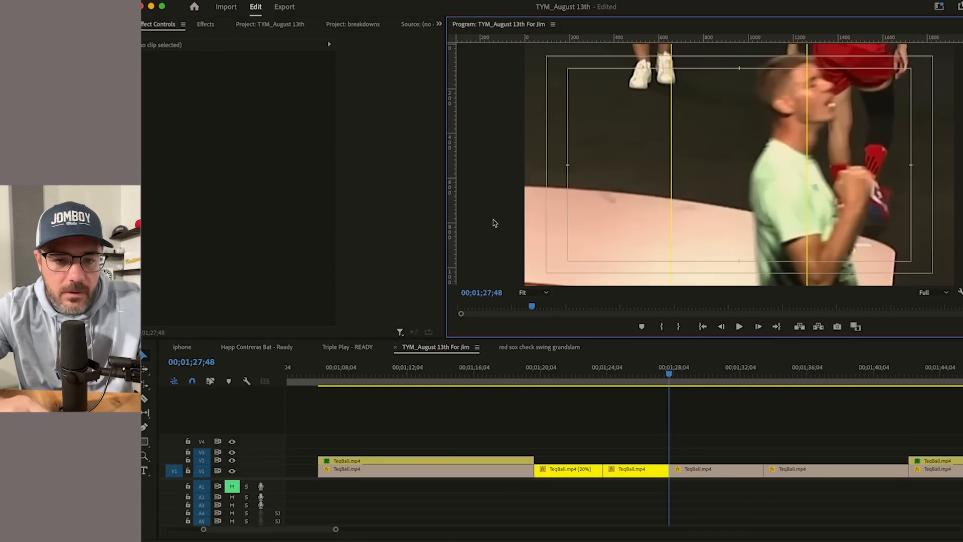
pyautogui.click(425, 1)
pyautogui.click(459, 126)
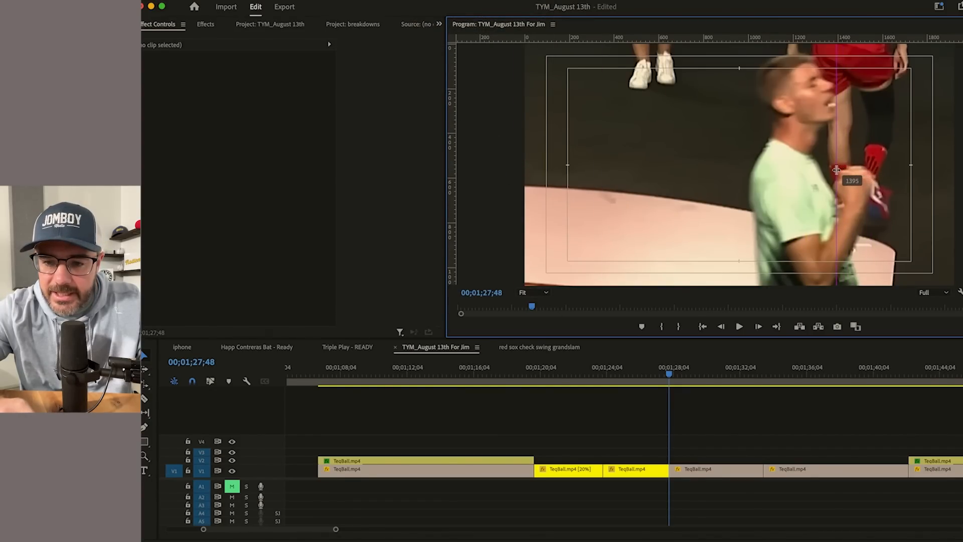
pyautogui.moveTo(727, 144); pyautogui.dragTo(773, 134)
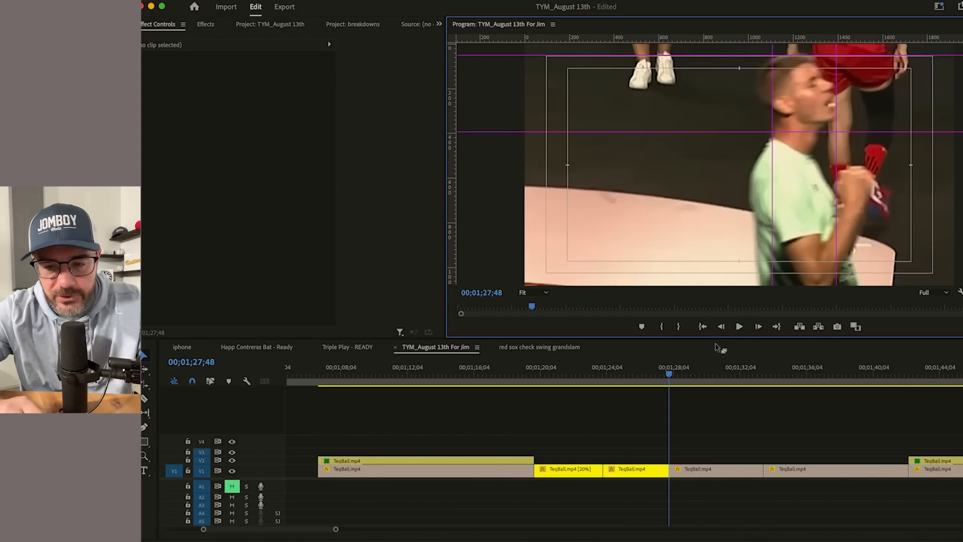
# Step: Check the head guides against the following clip's first frame at 00;01;27;49, and shift both vertical guides rightward across the picture
pyautogui.moveTo(652, 369); pyautogui.dragTo(674, 380)
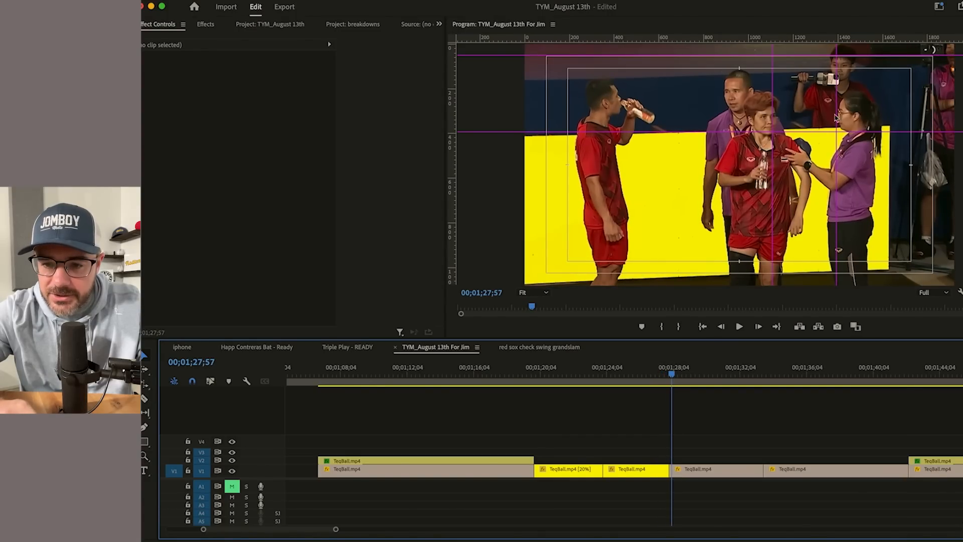
pyautogui.press('Left')
pyautogui.press('Left')
pyautogui.press('Left')
pyautogui.press('Left')
pyautogui.press('Left')
pyautogui.press('Left')
pyautogui.press('Left')
pyautogui.press('Left')
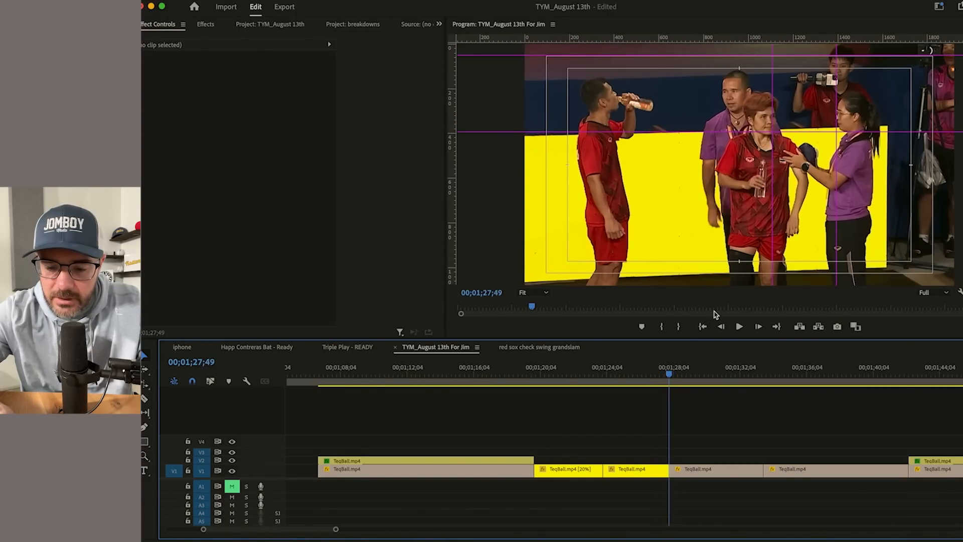
pyautogui.moveTo(837, 109); pyautogui.dragTo(852, 110)
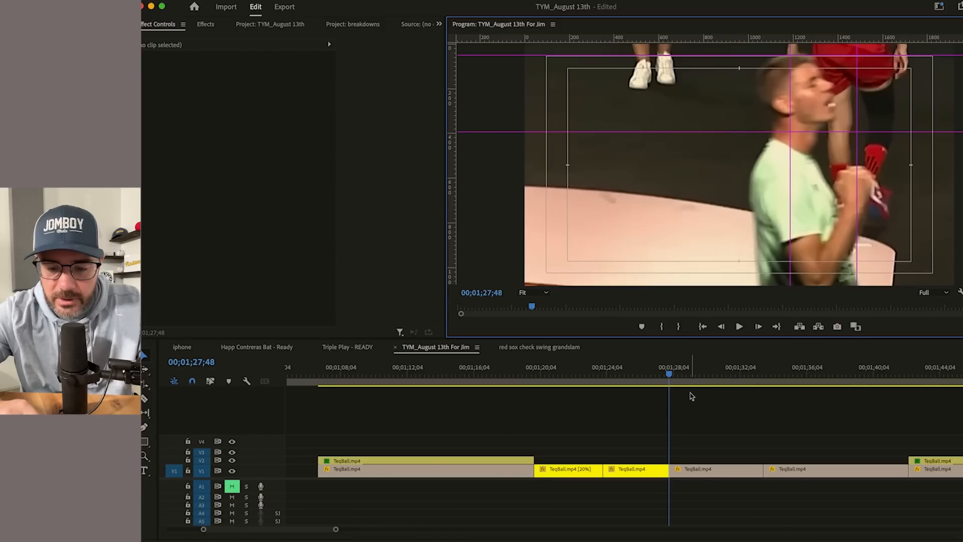
# Step: Scale the clip after the second yellow piece to 229, position it at 1006, 827, and check the cut
pyautogui.click(692, 477)
pyautogui.press('Right')
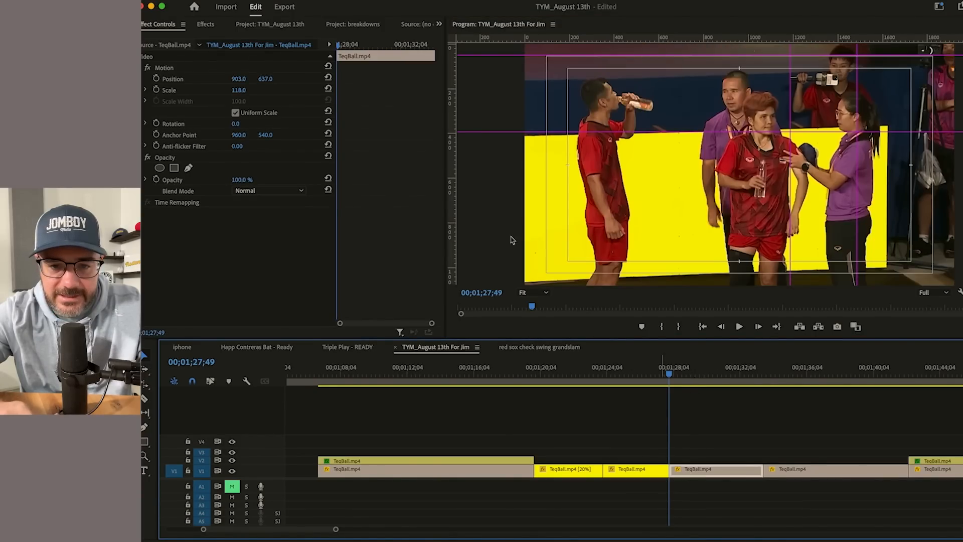
pyautogui.click(296, 109)
pyautogui.moveTo(239, 90); pyautogui.dragTo(255, 90)
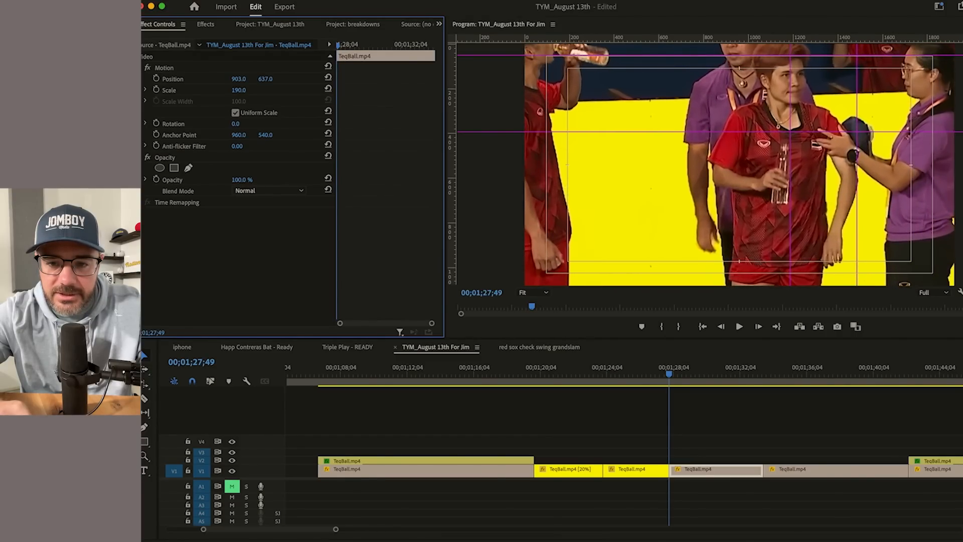
pyautogui.moveTo(239, 83); pyautogui.dragTo(370, 79)
pyautogui.moveTo(270, 79); pyautogui.dragTo(261, 79)
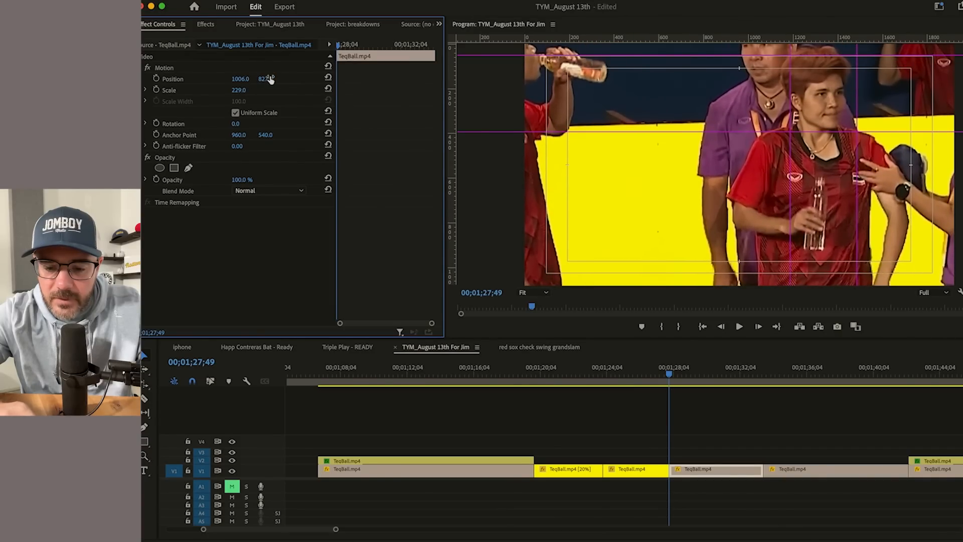
pyautogui.click(653, 380)
pyautogui.press('space')
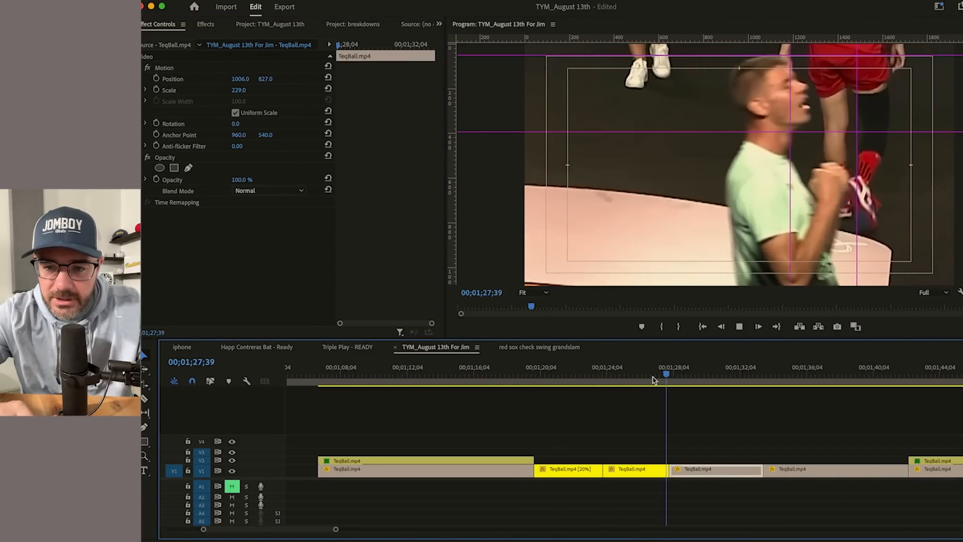
pyautogui.moveTo(653, 378); pyautogui.dragTo(673, 382)
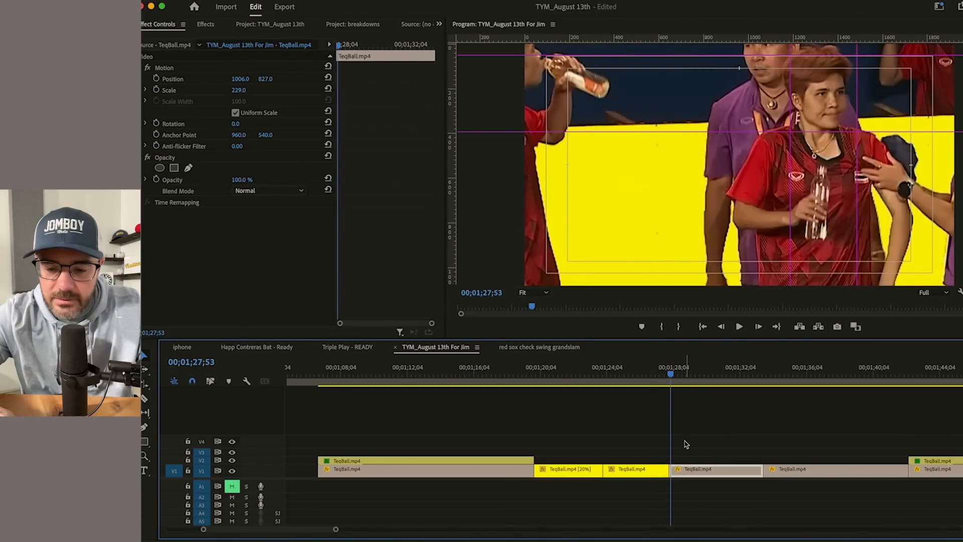
# Step: Set the following clip's horizontal position to 928 to line up with the guides, and replay the cut
pyautogui.press('Left')
pyautogui.press('Left')
pyautogui.press('Left')
pyautogui.press('Left')
pyautogui.moveTo(245, 79); pyautogui.dragTo(205, 79)
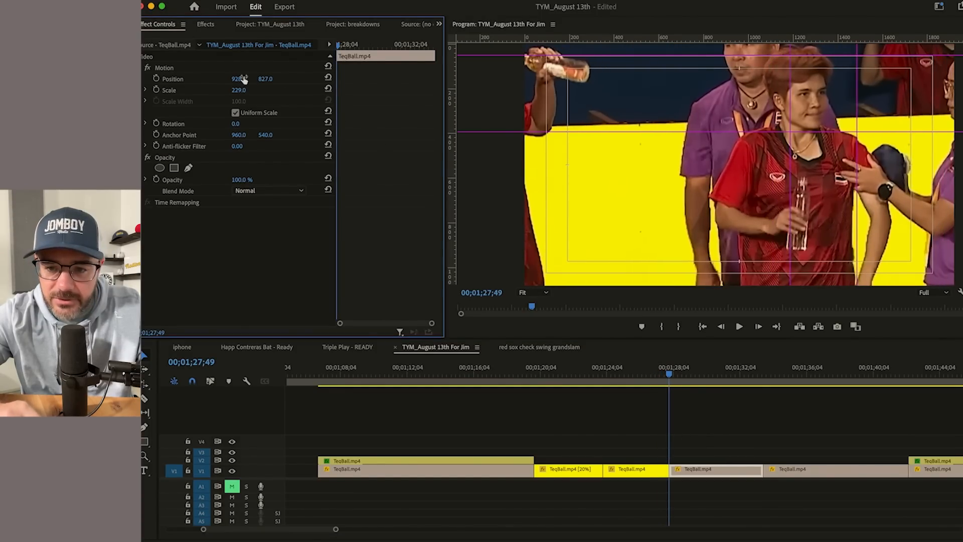
pyautogui.click(649, 354)
pyautogui.press('space')
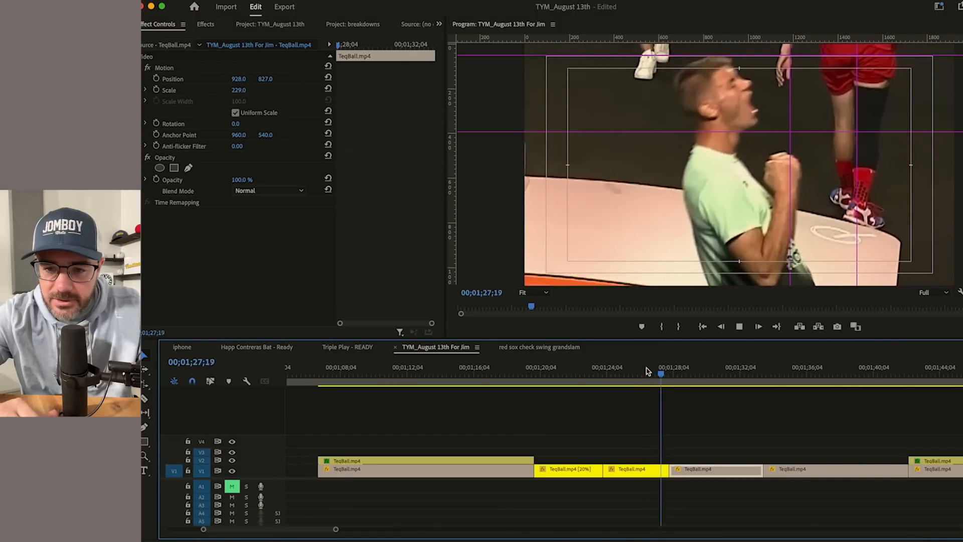
pyautogui.click(649, 374)
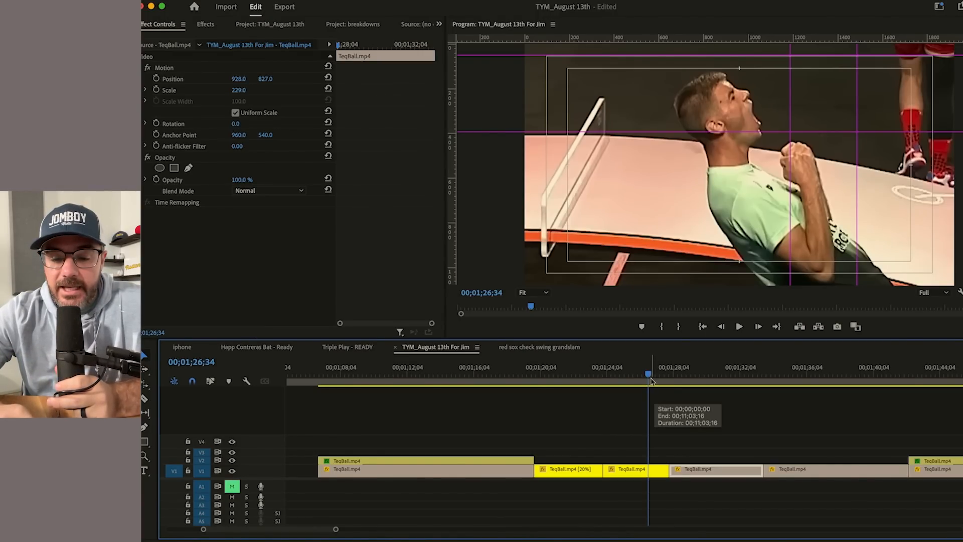
# Step: Duplicate the second yellow piece and the following clip onto V2, then clear the yellow copy's keyframes and reset its Position and Scale
pyautogui.moveTo(660, 476); pyautogui.dragTo(677, 461)
pyautogui.click(658, 461)
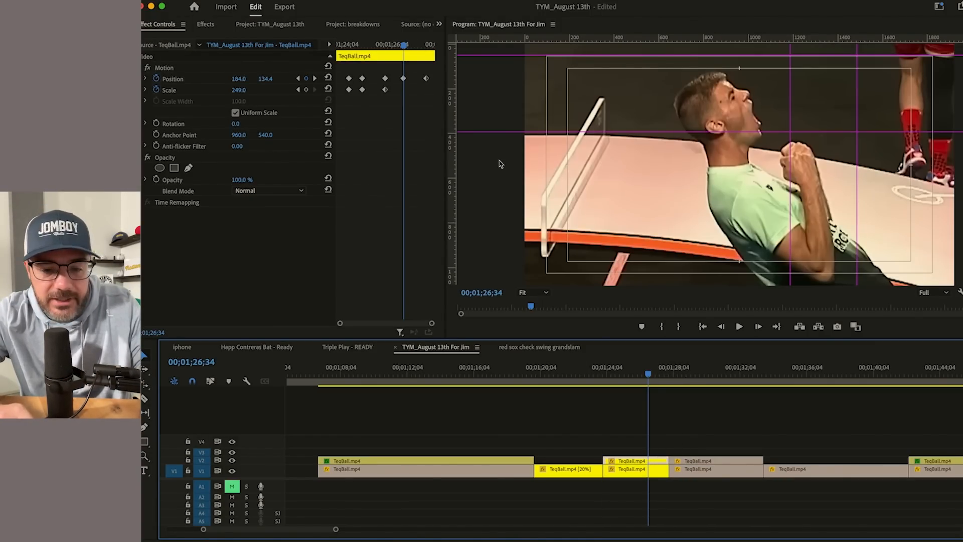
pyautogui.click(419, 101)
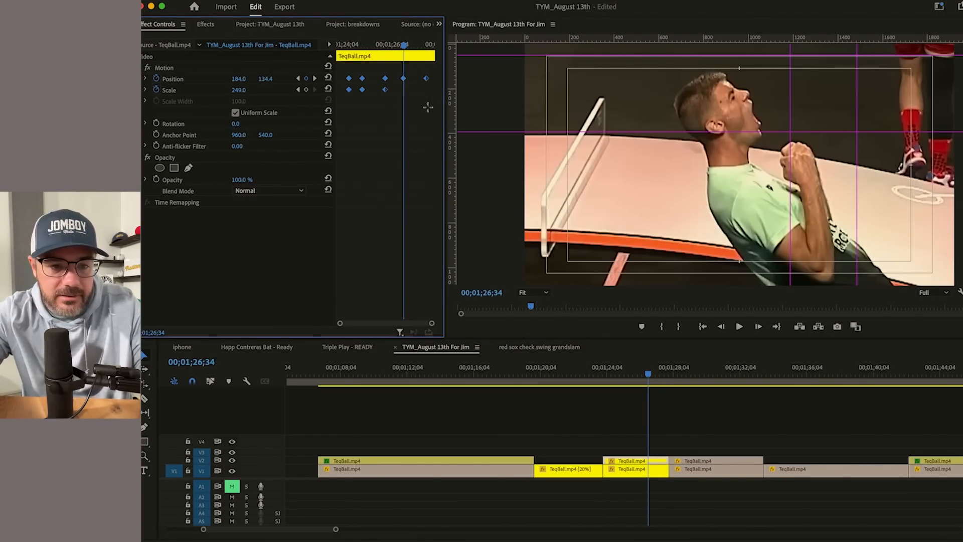
pyautogui.press('Delete')
pyautogui.click(329, 78)
pyautogui.click(328, 89)
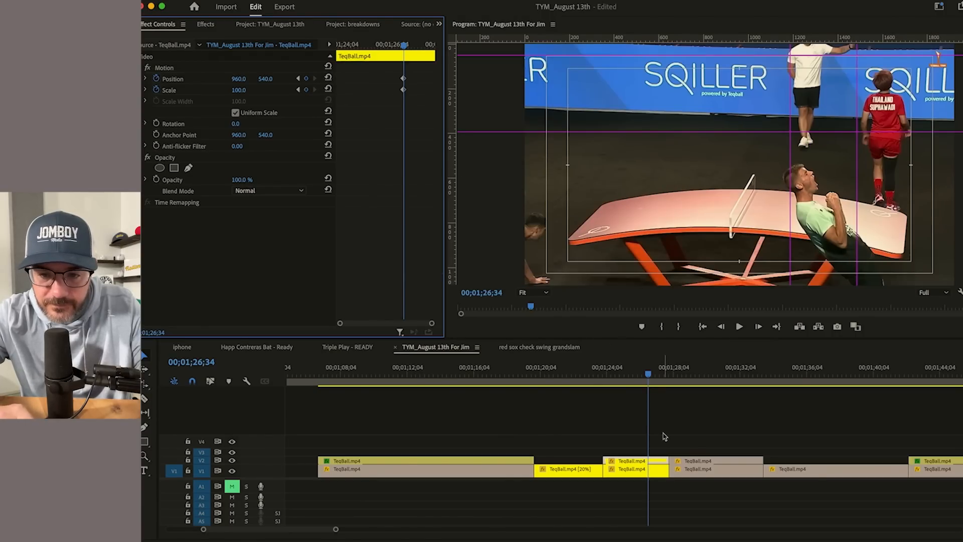
# Step: Reset the Scale and Position of the V2 copy of the clip following the second yellow piece
pyautogui.click(686, 461)
pyautogui.press('space')
pyautogui.scroll(2, 694, 429)
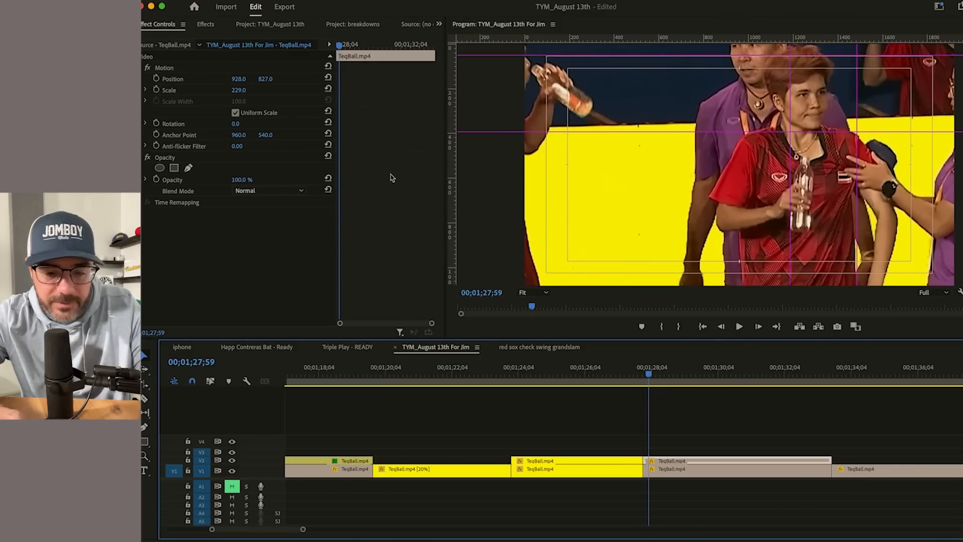
pyautogui.press('Up')
pyautogui.click(327, 88)
pyautogui.click(327, 76)
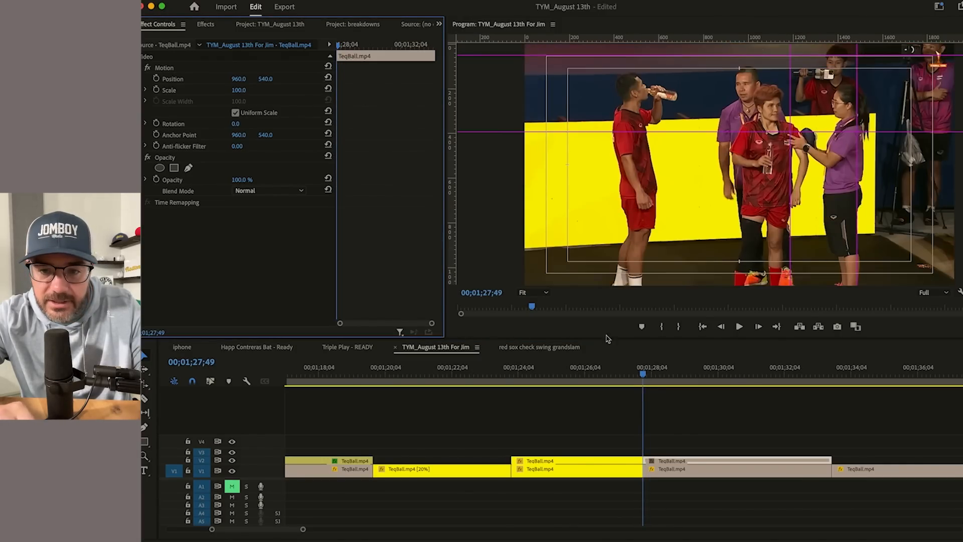
# Step: Play the unzoomed V2 version across the cut between the shouting player and the team huddle
pyautogui.click(681, 433)
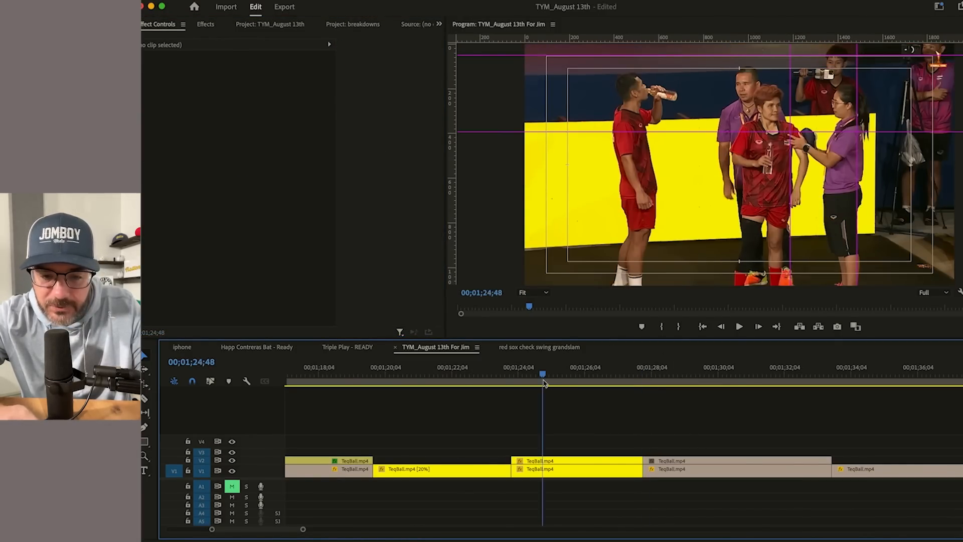
pyautogui.press('Left')
pyautogui.press('=')
pyautogui.scroll(-1, 640, 429)
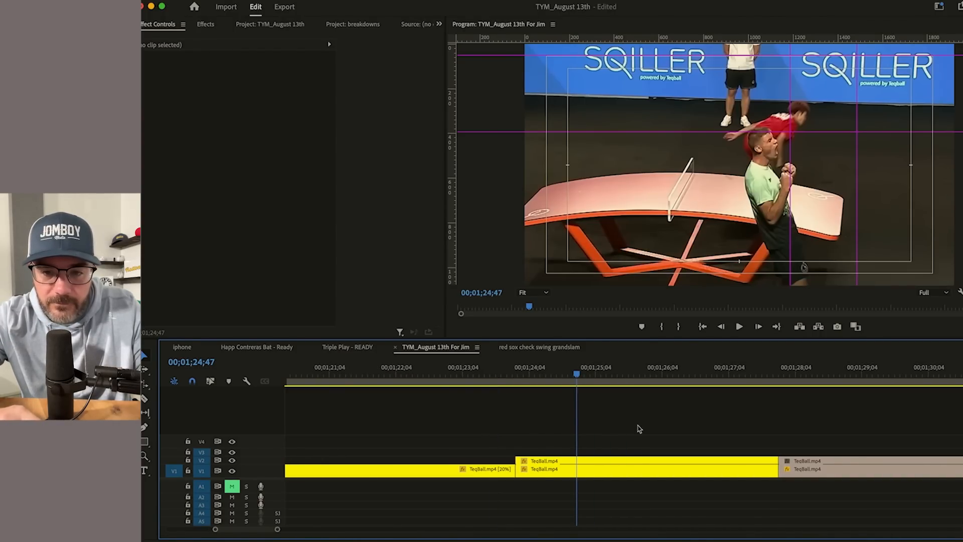
pyautogui.press('space')
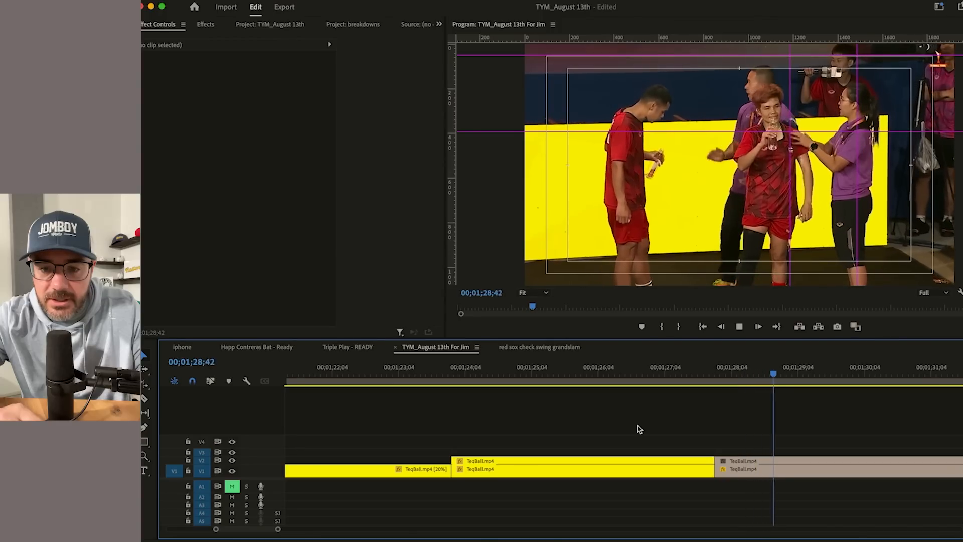
pyautogui.press('space')
pyautogui.press('-')
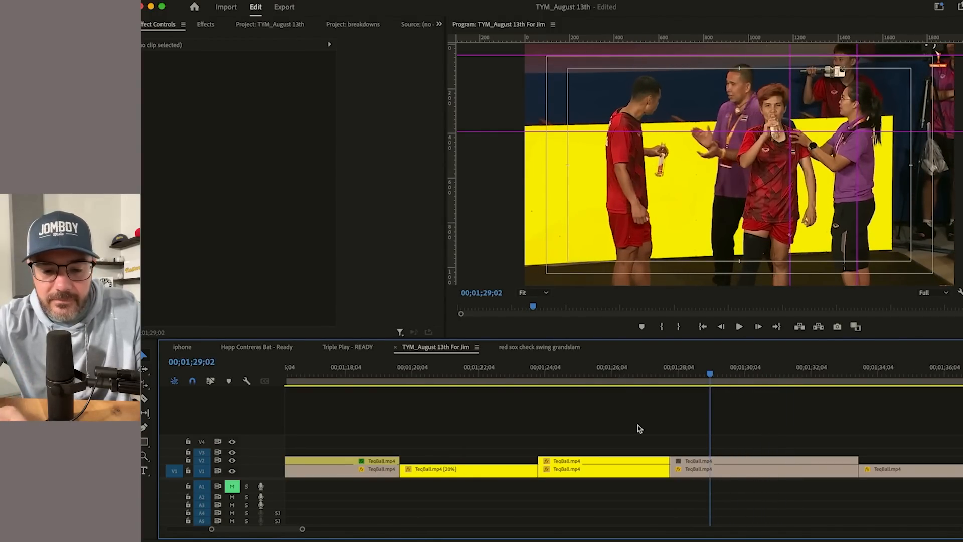
pyautogui.click(617, 380)
pyautogui.press('space')
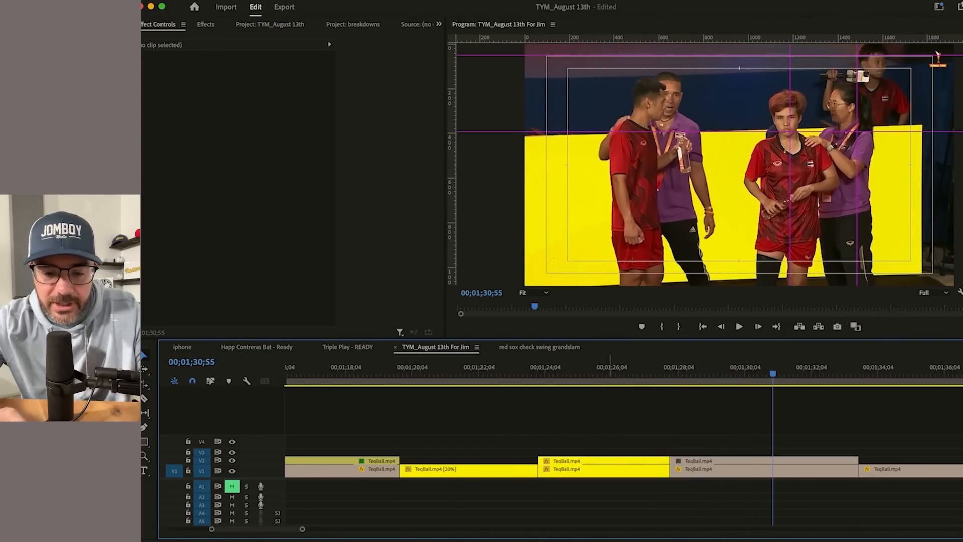
pyautogui.click(593, 381)
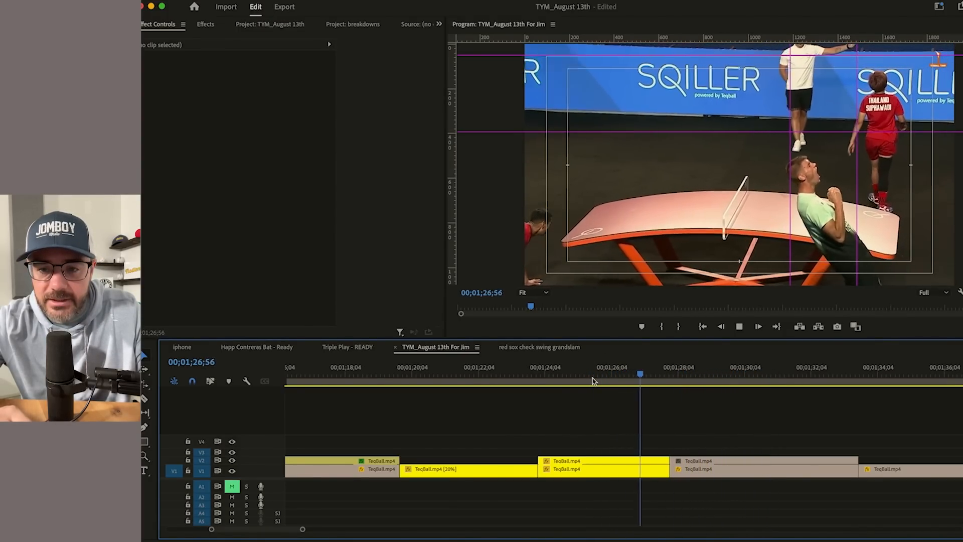
# Step: Move the yellow V2 copy's Position and Scale keyframes to the start of the clip, and play across the cut
pyautogui.press('space')
pyautogui.click(600, 462)
pyautogui.moveTo(389, 80); pyautogui.dragTo(407, 91)
pyautogui.press('space')
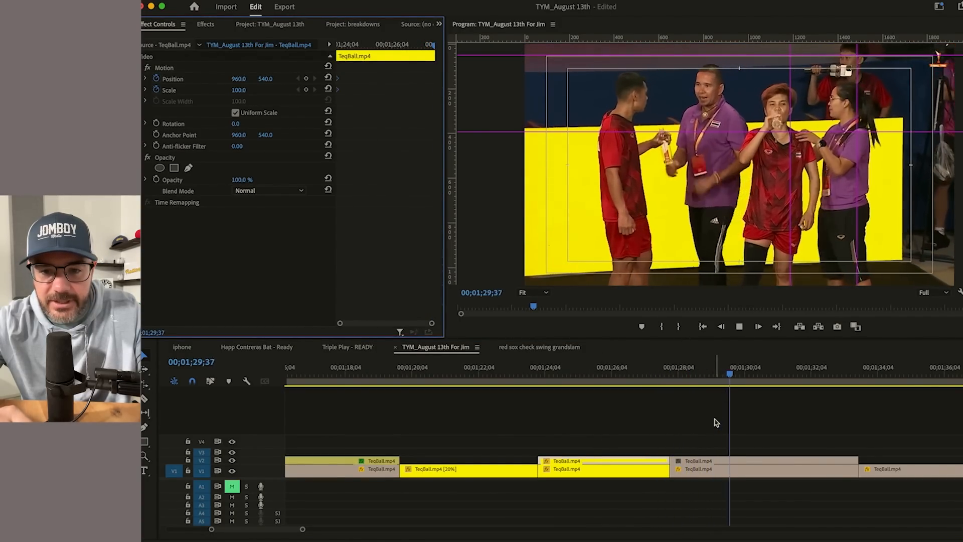
pyautogui.click(716, 423)
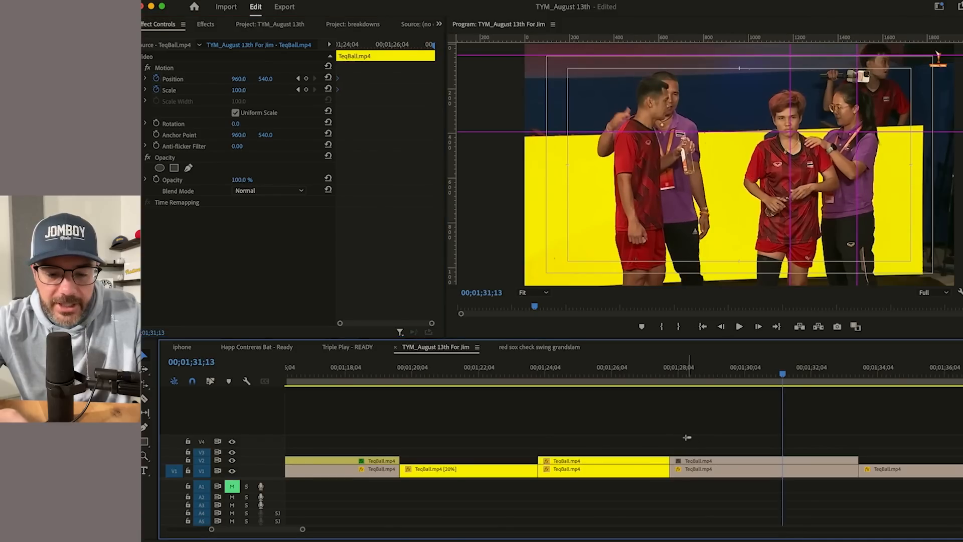
# Step: Hide track V2 to review the zoomed cut underneath, then show the track again at 00;01;26;31
pyautogui.click(231, 460)
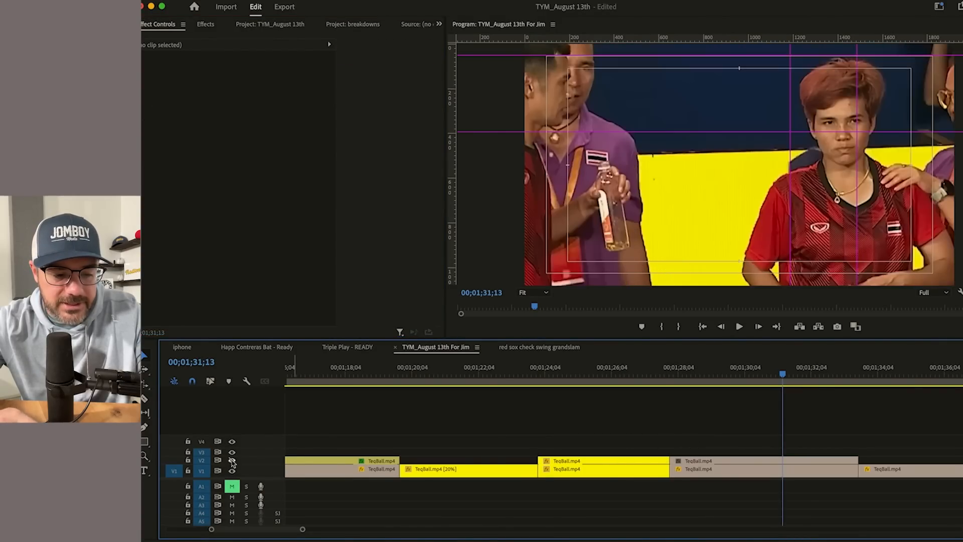
pyautogui.click(607, 372)
pyautogui.moveTo(607, 374); pyautogui.dragTo(716, 411)
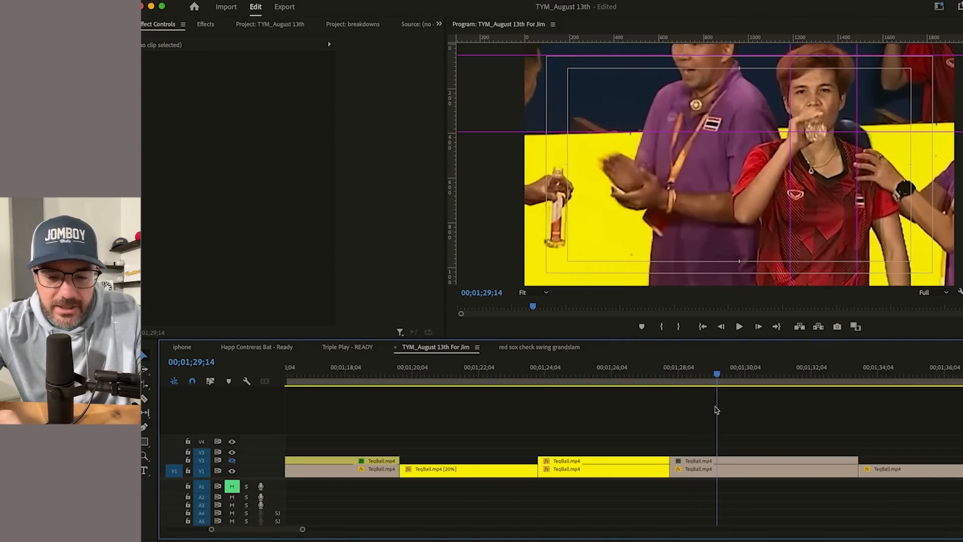
pyautogui.click(629, 385)
pyautogui.click(232, 460)
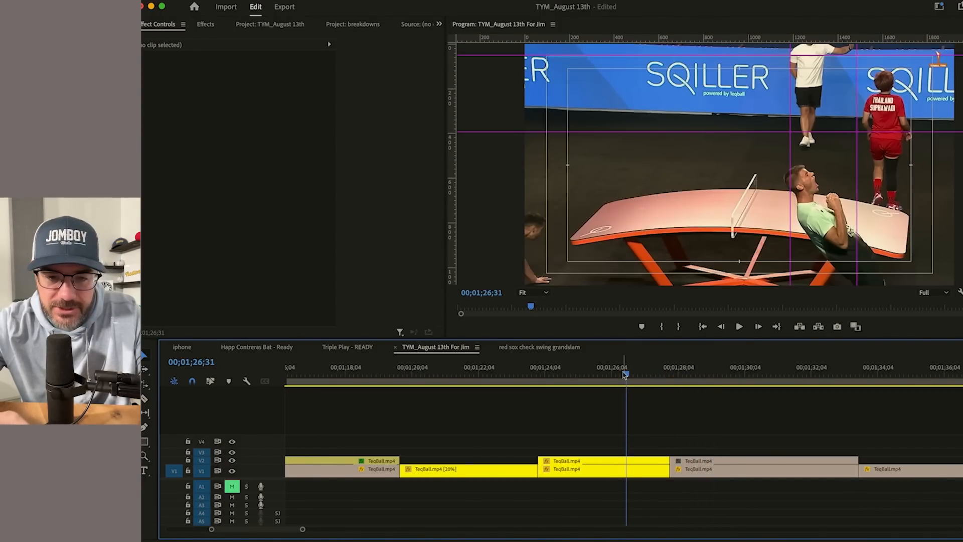
# Step: Delete the yellow V2 copy, keeping the zoomed version of that clip on V1
pyautogui.moveTo(634, 375); pyautogui.dragTo(660, 396)
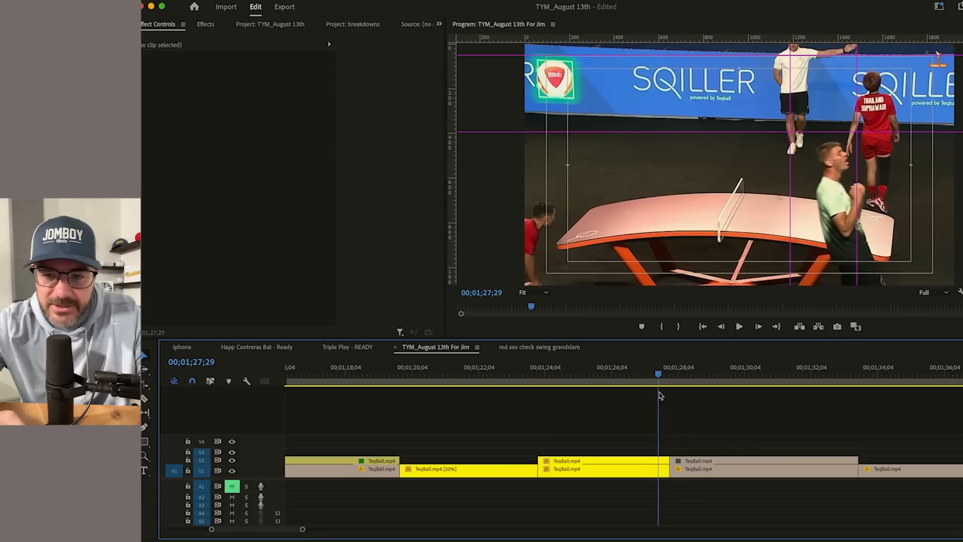
pyautogui.moveTo(664, 453); pyautogui.dragTo(677, 457)
pyautogui.press('Delete')
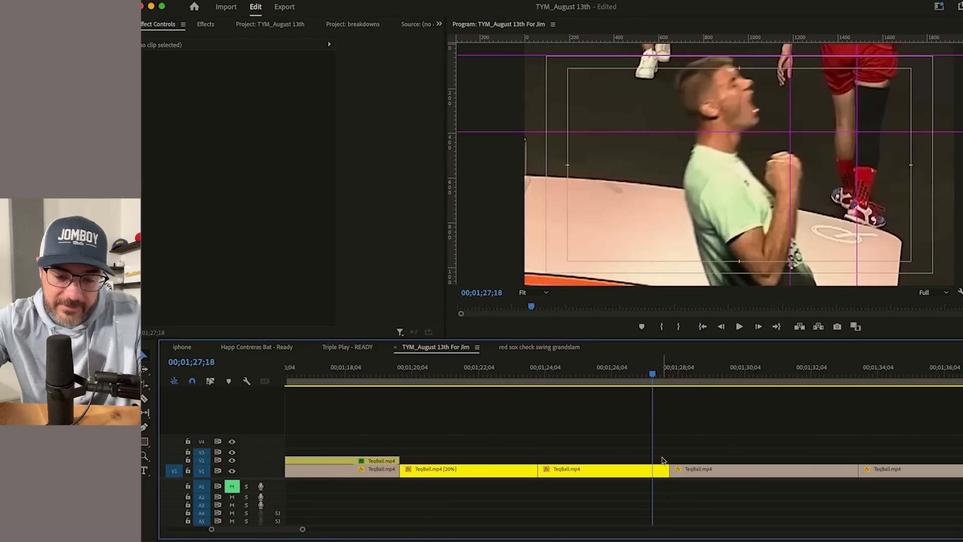
pyautogui.hscroll(2, 681, 453)
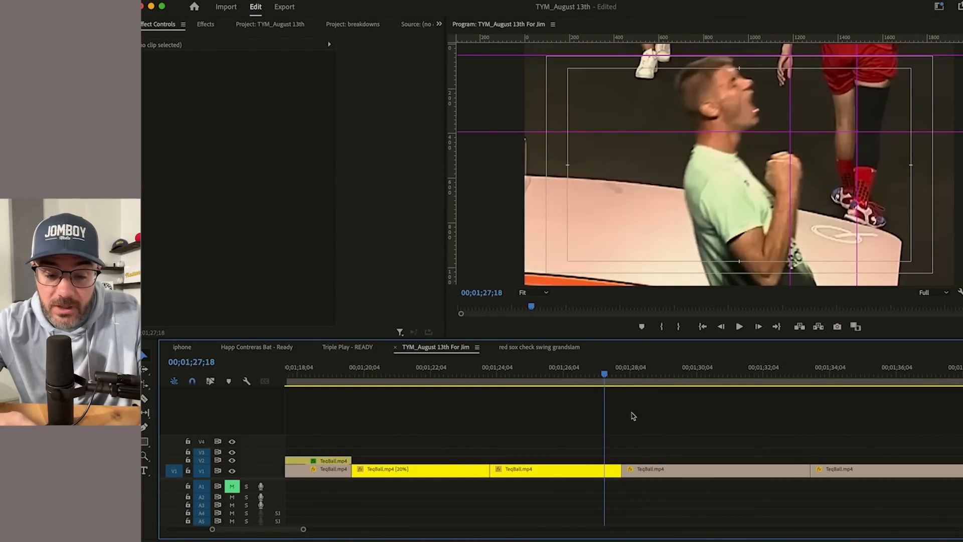
# Step: Turn on Position and Scale keyframing at the first frame of the red-shirted player clip after the second yellow piece
pyautogui.moveTo(608, 377); pyautogui.dragTo(689, 470)
pyautogui.click(688, 470)
pyautogui.press('=')
pyautogui.moveTo(506, 378); pyautogui.dragTo(588, 409)
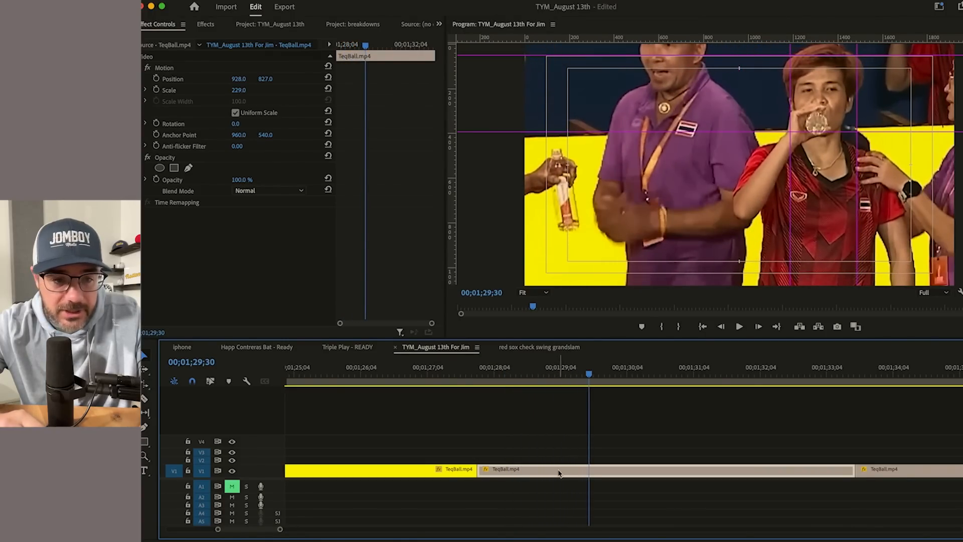
pyautogui.press('Up')
pyautogui.click(157, 78)
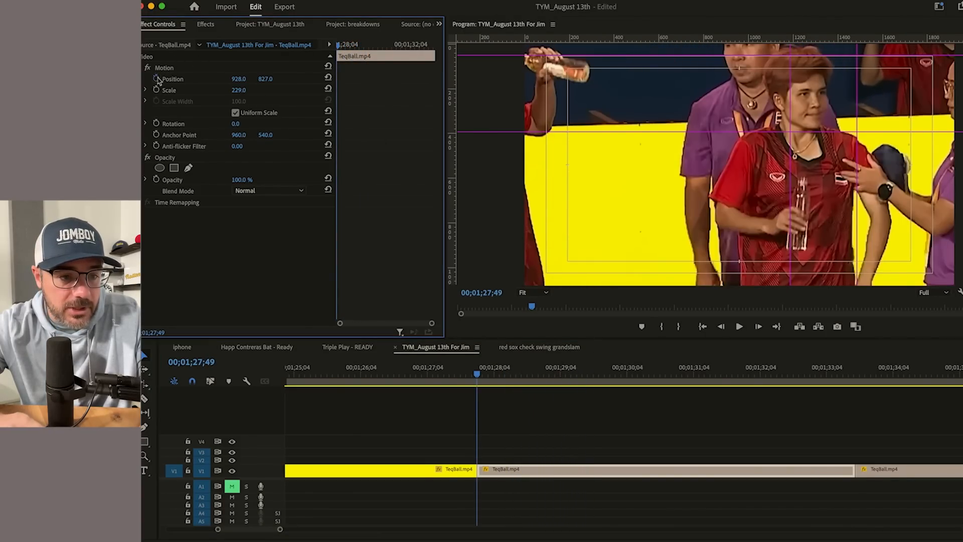
# Step: At 00;01;29;09, set the red-shirted player clip's Scale to 273 and its Position to 516, 994
pyautogui.press('space')
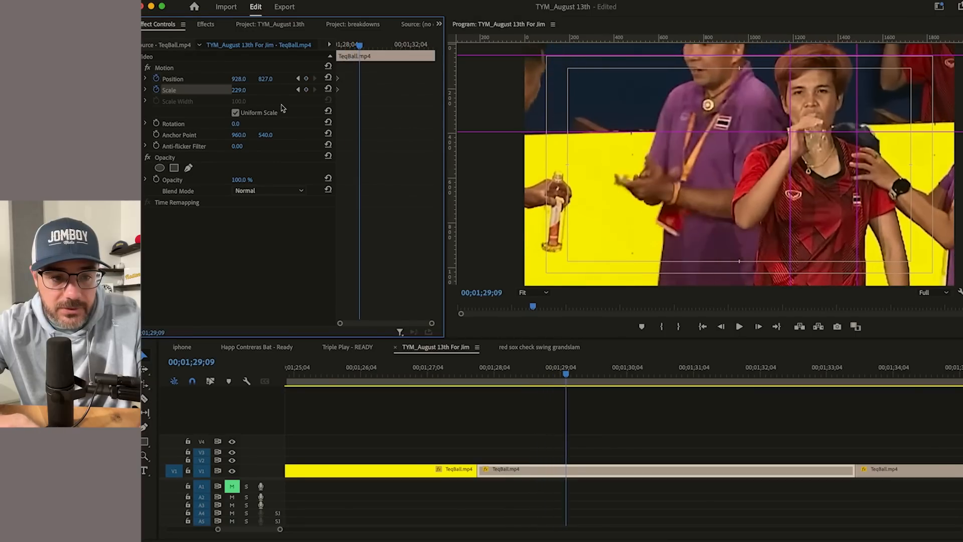
pyautogui.moveTo(245, 90); pyautogui.dragTo(32, 79)
pyautogui.moveTo(265, 79); pyautogui.dragTo(349, 79)
# Step: Play across the cut, and move the clip's first Position and Scale keyframes to 00;01;28;11
pyautogui.click(454, 378)
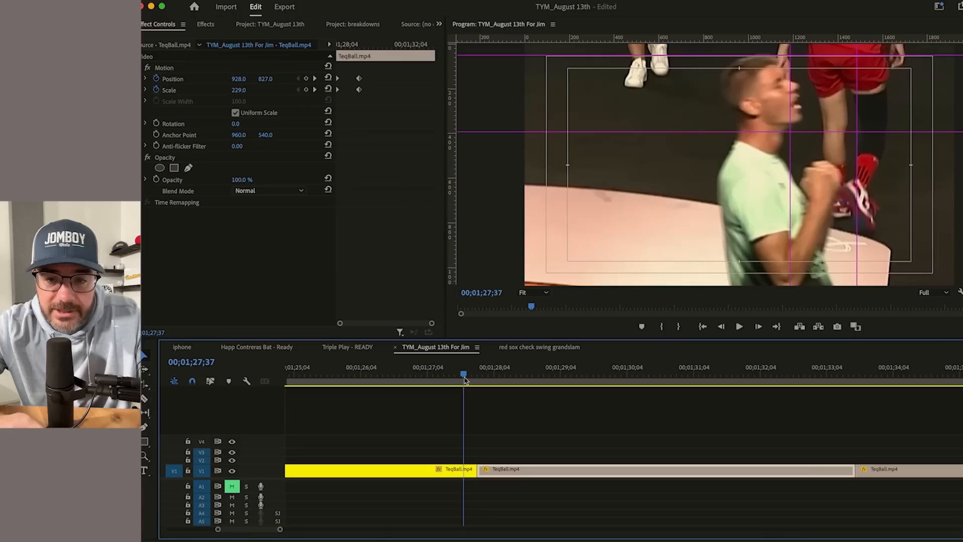
pyautogui.press('space')
pyautogui.click(449, 378)
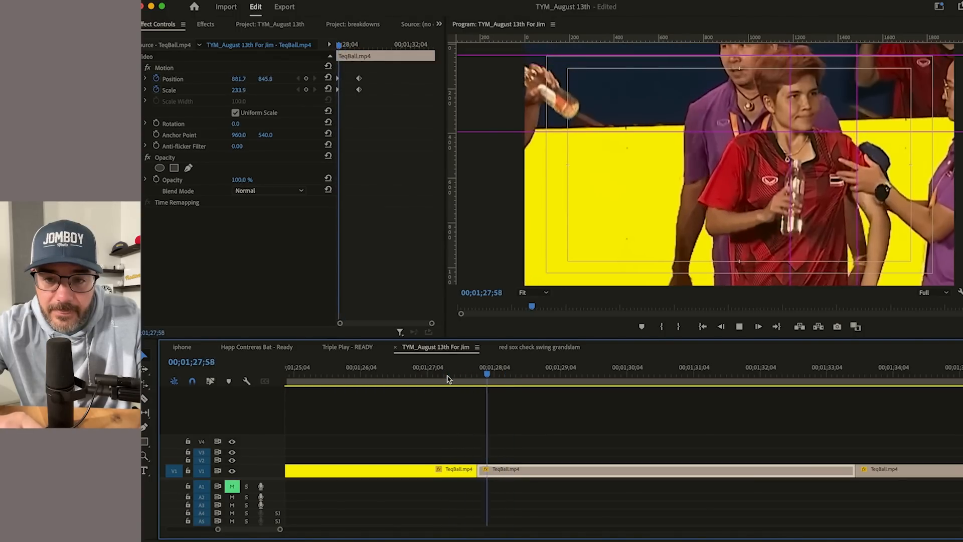
pyautogui.press('space')
pyautogui.moveTo(344, 71); pyautogui.dragTo(343, 91)
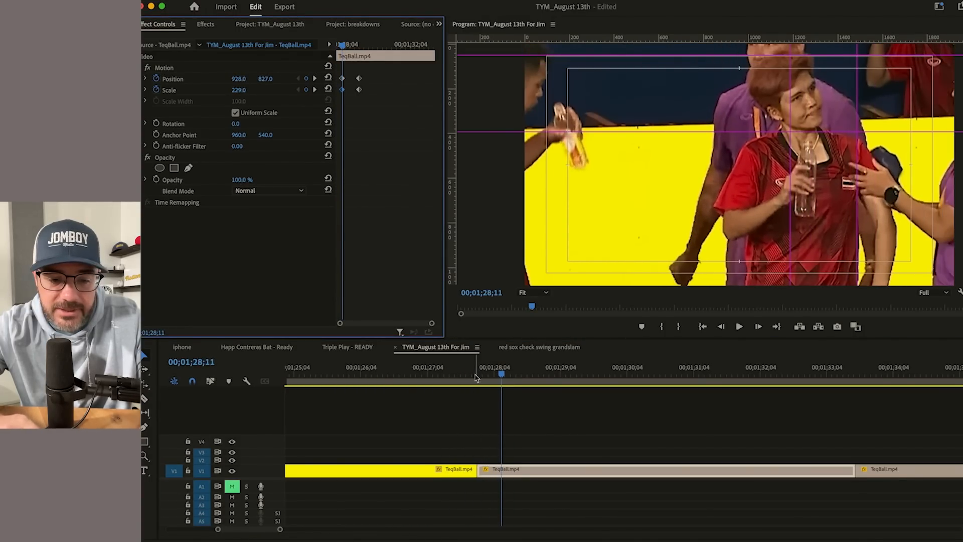
# Step: Play across the cut between the shouting player and the red-shirted player to check the delayed zoom
pyautogui.click(456, 378)
pyautogui.press('space')
pyautogui.press('space')
pyautogui.click(447, 379)
pyautogui.press('space')
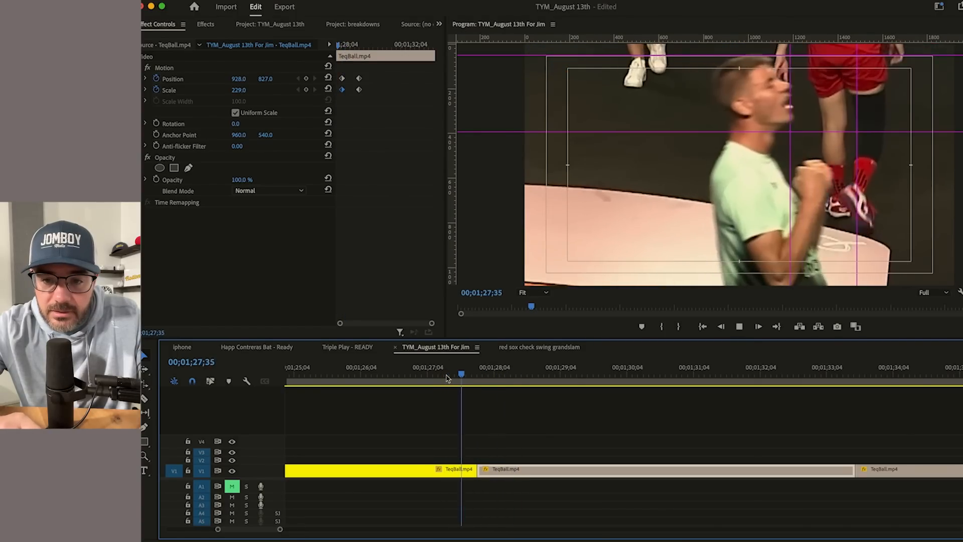
pyautogui.press('space')
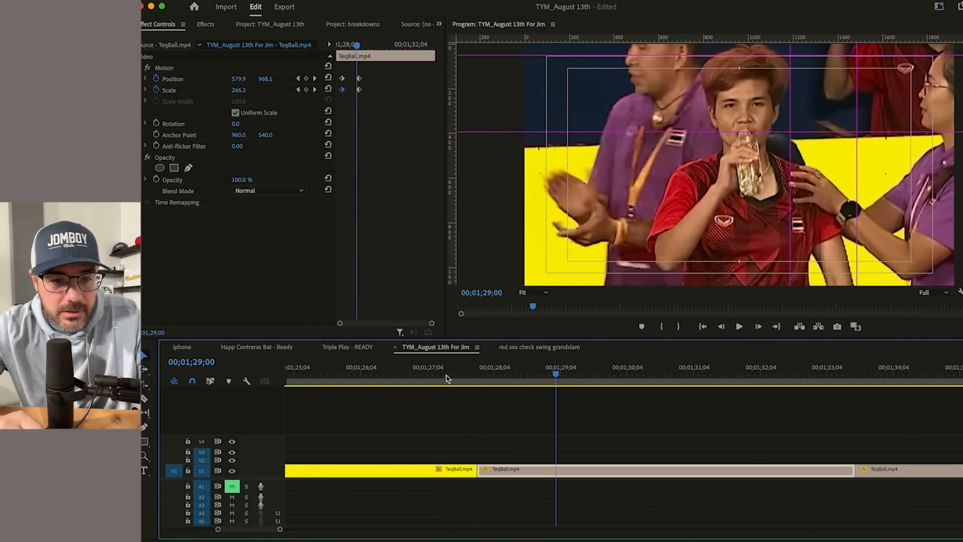
# Step: Set the second zoom keyframe at 00;01;29;09 to Scale 245 and Position 697, 939
pyautogui.moveTo(473, 385); pyautogui.dragTo(577, 383)
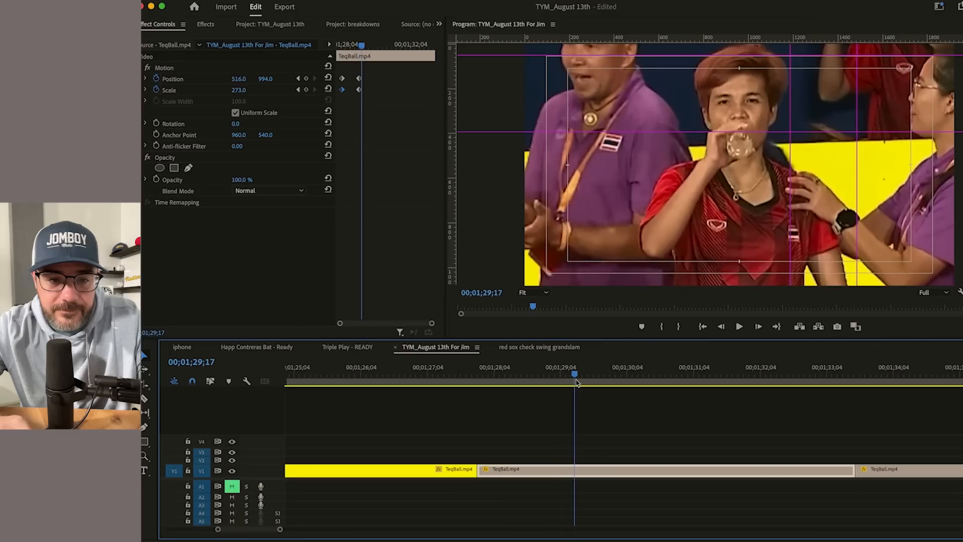
pyautogui.click(298, 90)
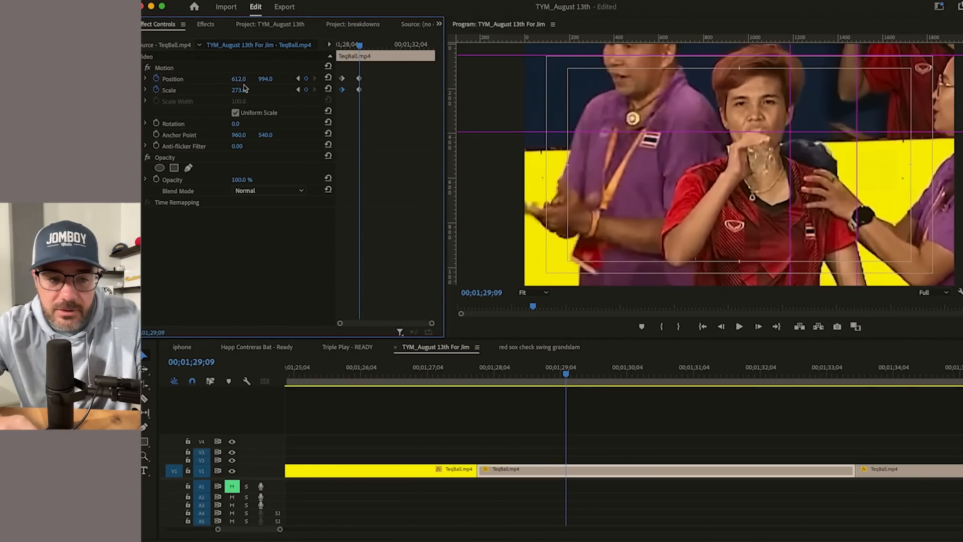
pyautogui.moveTo(239, 90); pyautogui.dragTo(296, 79)
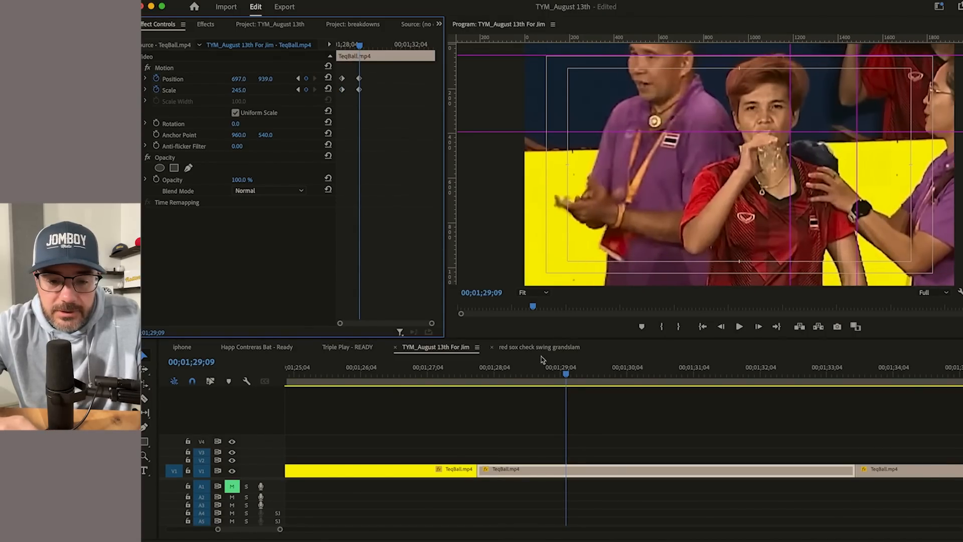
# Step: Play the softened zoom on the red-shirted player through to the seated players clip
pyautogui.click(505, 376)
pyautogui.press('space')
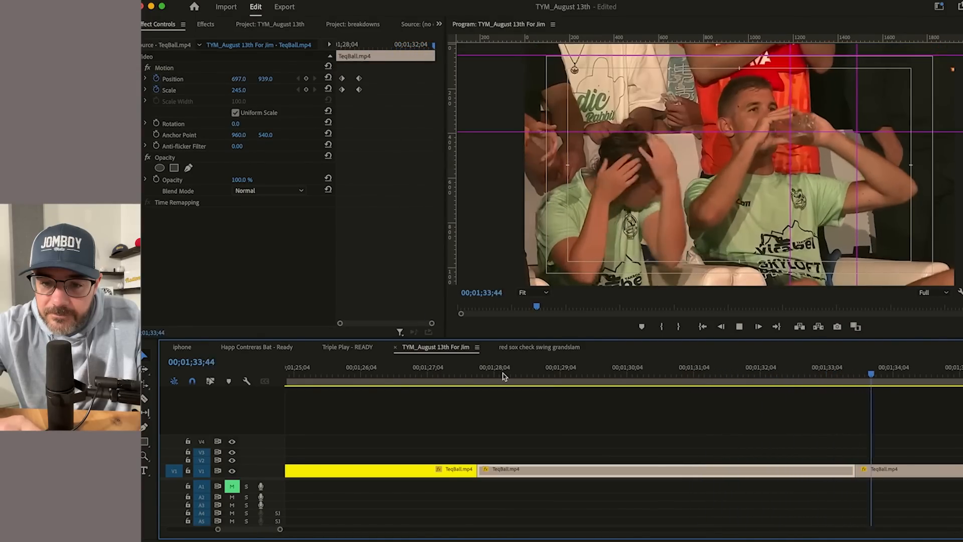
pyautogui.press('space')
# Step: Try a Position keyframe of 1977, 939 near the end of the red-shirted player clip, and delete it
pyautogui.click(776, 428)
pyautogui.press('-')
pyautogui.click(646, 377)
pyautogui.moveTo(647, 379); pyautogui.dragTo(689, 379)
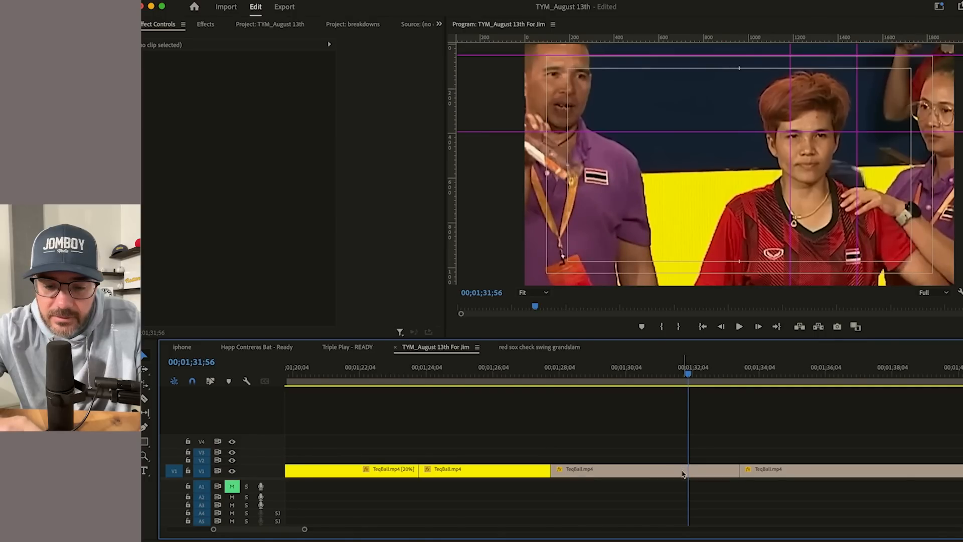
pyautogui.click(683, 475)
pyautogui.moveTo(240, 79); pyautogui.dragTo(326, 78)
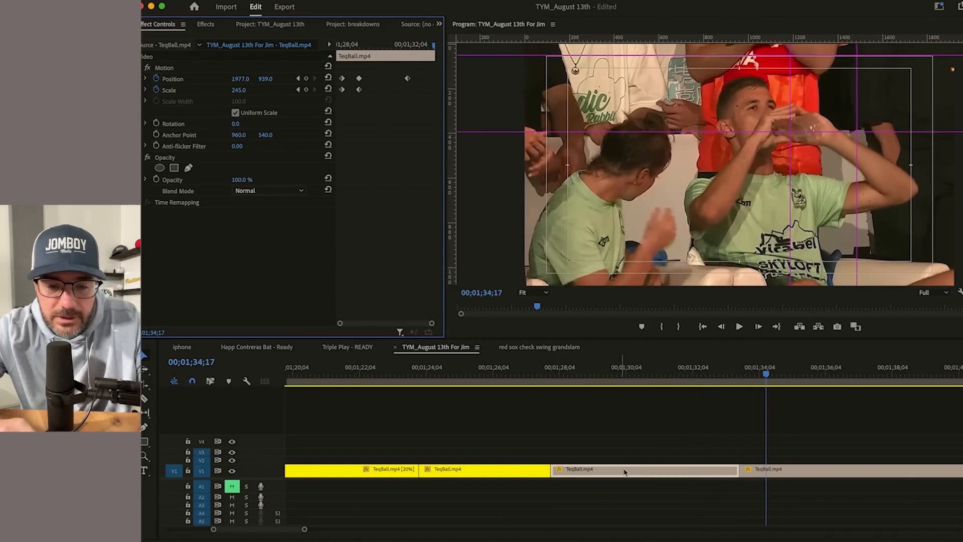
pyautogui.moveTo(598, 379); pyautogui.dragTo(624, 391)
pyautogui.click(407, 79)
pyautogui.press('Delete')
# Step: Cut the red-shirted player clip at 00;01;30;44, remove its remainder and close the gap
pyautogui.moveTo(622, 376); pyautogui.dragTo(648, 393)
pyautogui.click(660, 454)
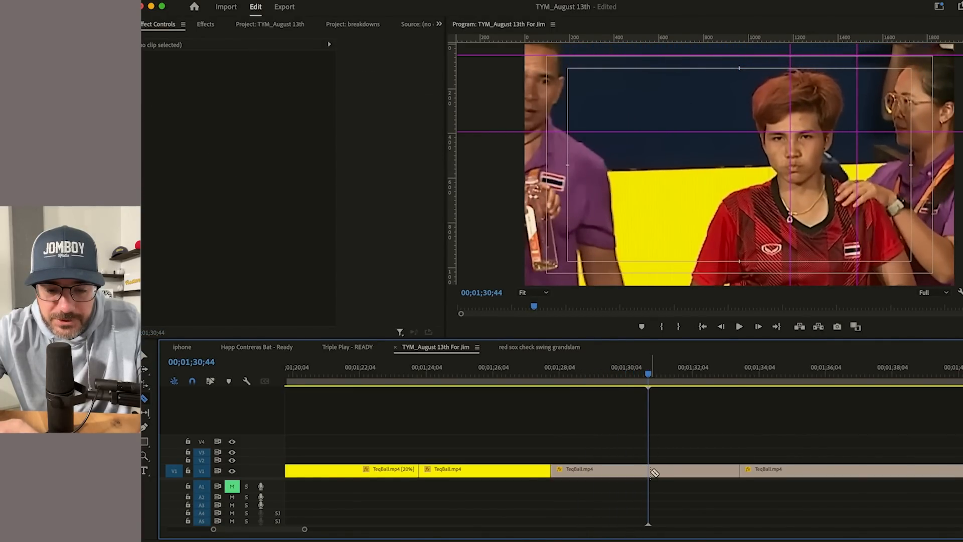
pyautogui.press('Delete')
pyautogui.click(660, 476)
pyautogui.press('Delete')
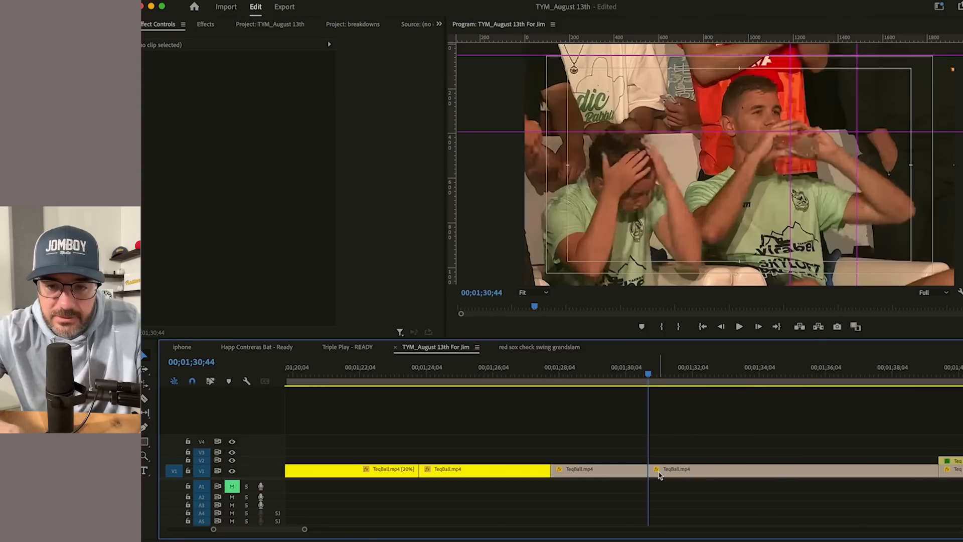
# Step: On the shortened clip's last frame, clear the existing guides and apply the "cross fire" guide template
pyautogui.press('Left')
pyautogui.click(631, 476)
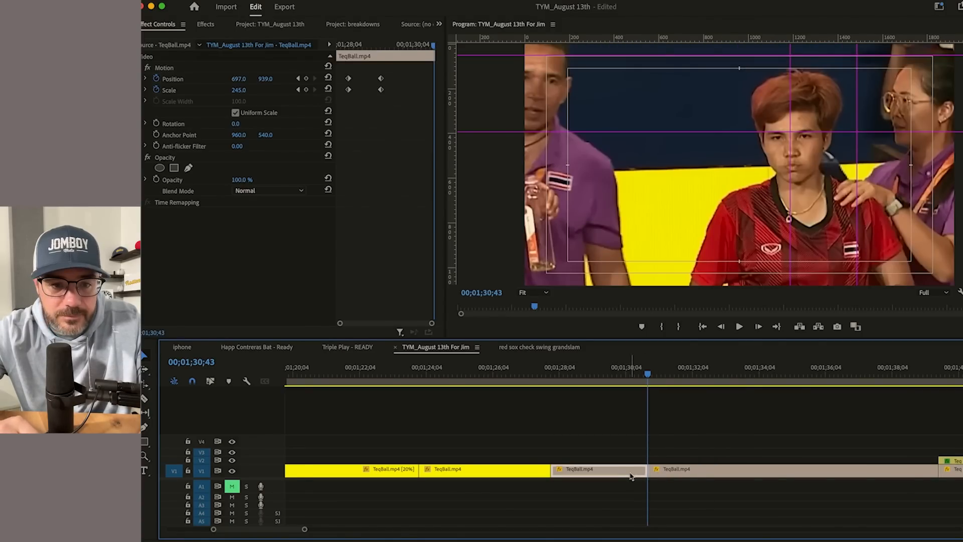
pyautogui.click(473, 98)
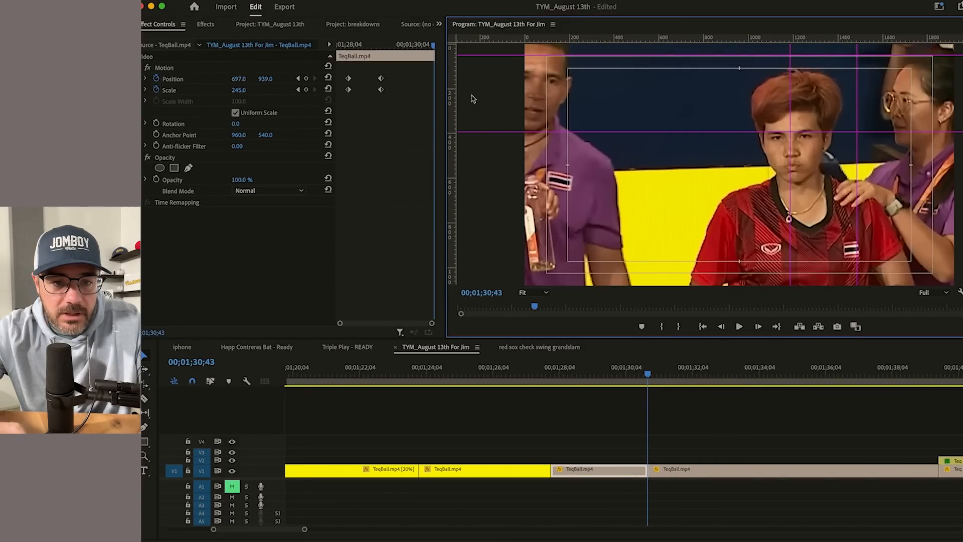
pyautogui.click(438, 0)
pyautogui.click(453, 122)
pyautogui.click(438, 0)
pyautogui.moveTo(485, 157)
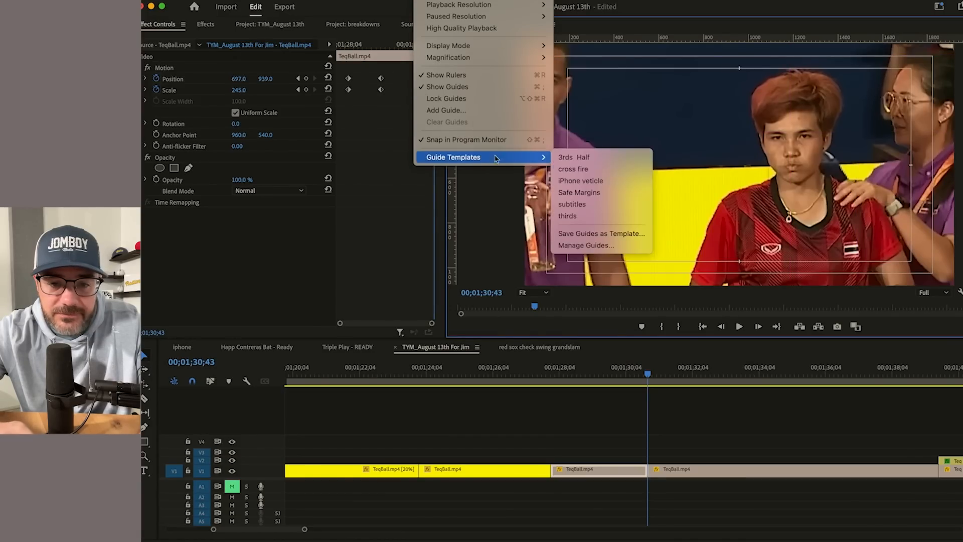
pyautogui.click(576, 173)
# Step: Keyframe the red-shirted player clip's Position at 457, 854 on its last frame, and play across the cut
pyautogui.moveTo(247, 79); pyautogui.dragTo(284, 77)
pyautogui.click(371, 49)
pyautogui.press('space')
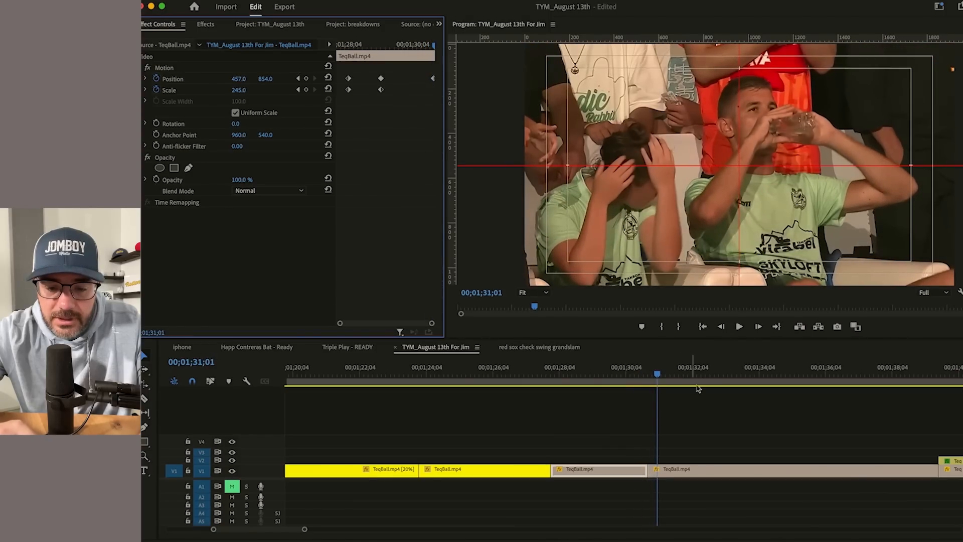
# Step: Set the seated players clip to Scale 150 and Position 767, 670 to match the drinking player's face with the guide cross
pyautogui.press('Up')
pyautogui.click(681, 473)
pyautogui.moveTo(242, 90); pyautogui.dragTo(258, 90)
pyautogui.moveTo(245, 79); pyautogui.dragTo(271, 79)
# Step: Compare the frames on either side of the cut, and set the seated players clip's vertical Position to 719
pyautogui.press('Left')
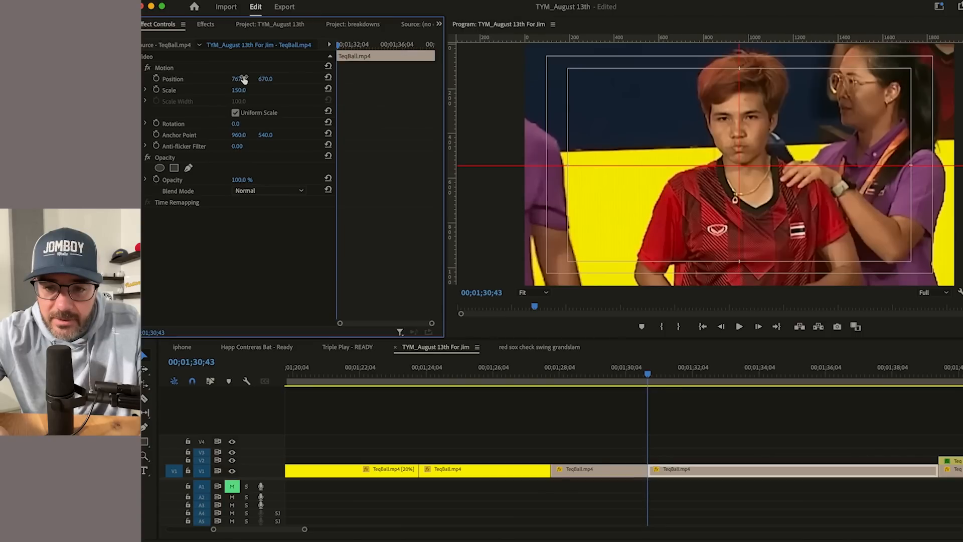
pyautogui.press('Right')
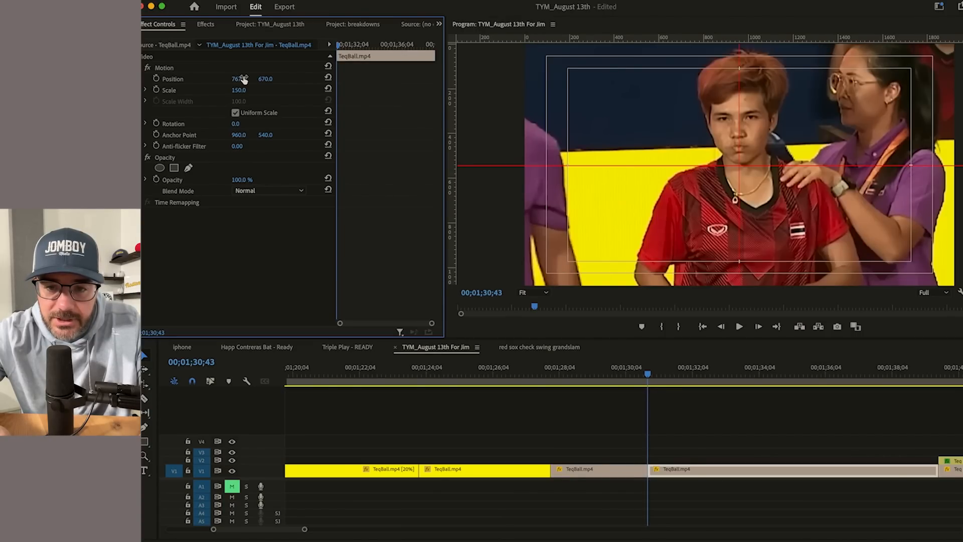
pyautogui.press('Right')
pyautogui.press('Left')
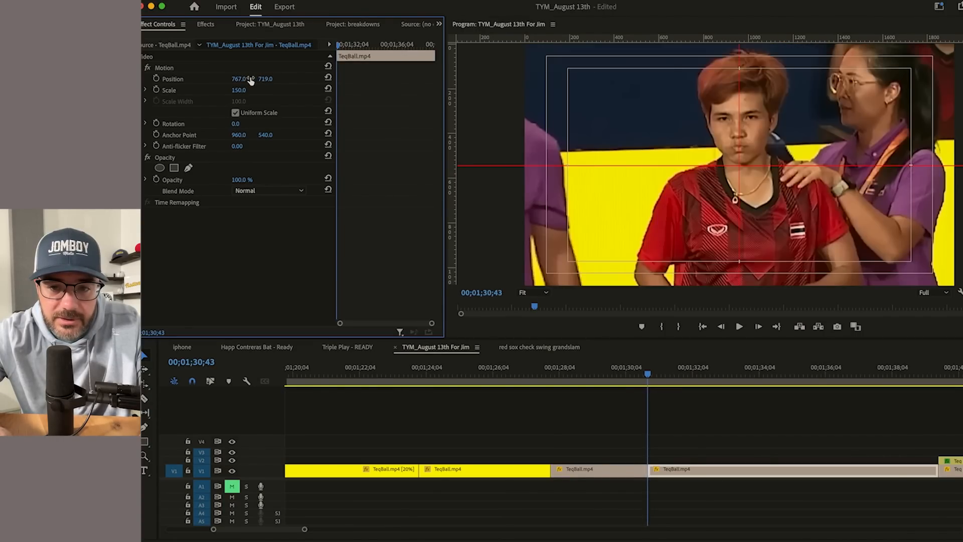
pyautogui.press('Right')
pyautogui.press('Left')
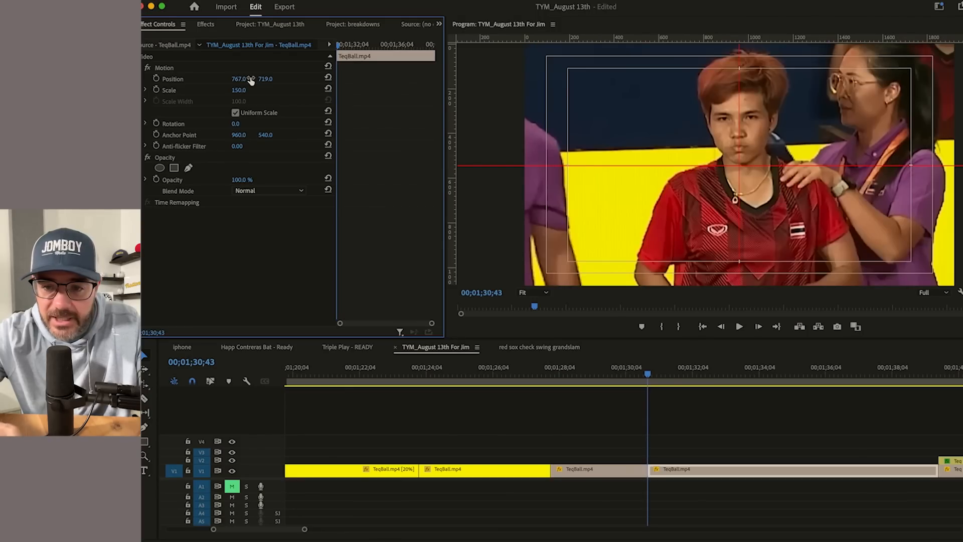
# Step: Play across the cut from the red-shirted player to the drinking player to check the face alignment
pyautogui.click(615, 364)
pyautogui.press('space')
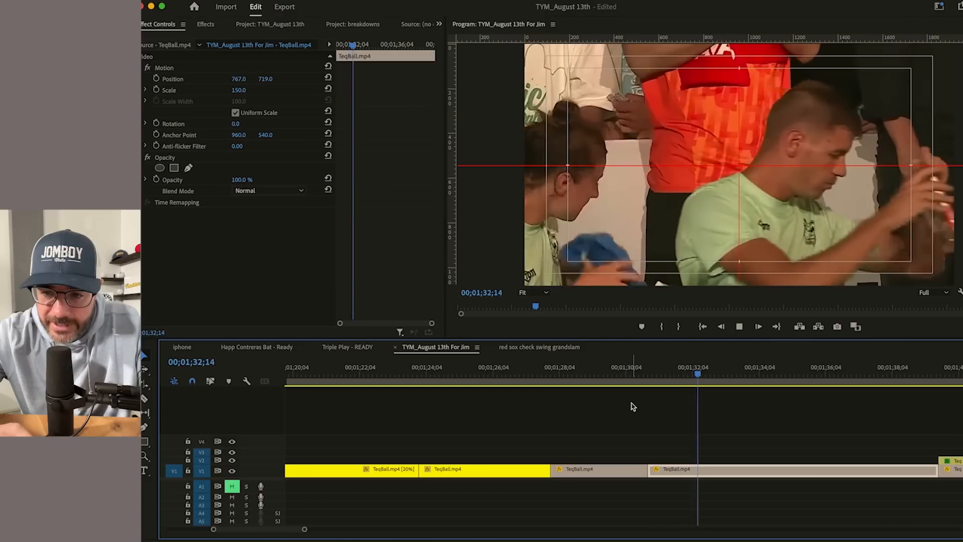
pyautogui.press('space')
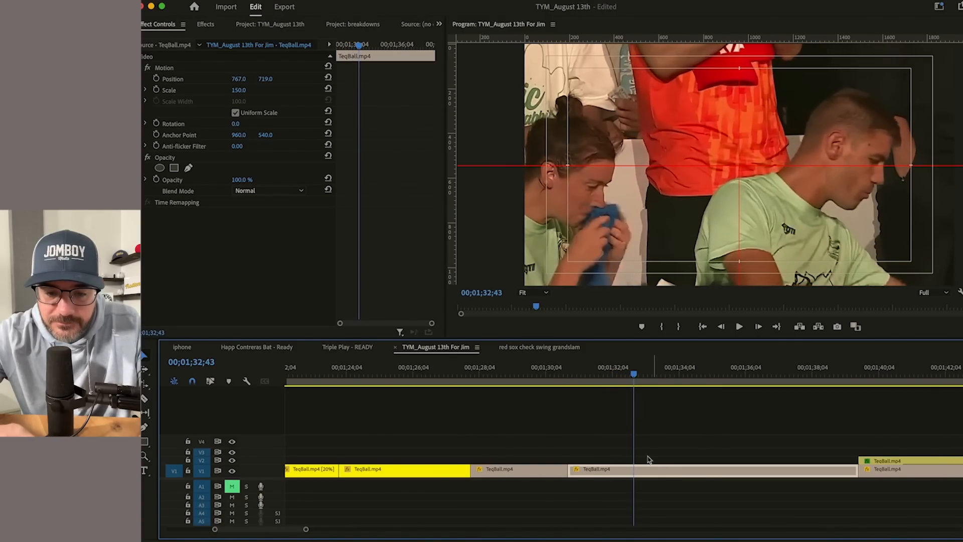
pyautogui.click(584, 377)
pyautogui.press('space')
pyautogui.press('space')
# Step: Turn on Position and Scale keyframing at the first frame of the seated players clip
pyautogui.press('Up')
pyautogui.click(156, 79)
pyautogui.click(156, 90)
# Step: Play the seated players clip to find where the pan should begin, and add Position and Scale keyframes at 00;01;32;03
pyautogui.press('space')
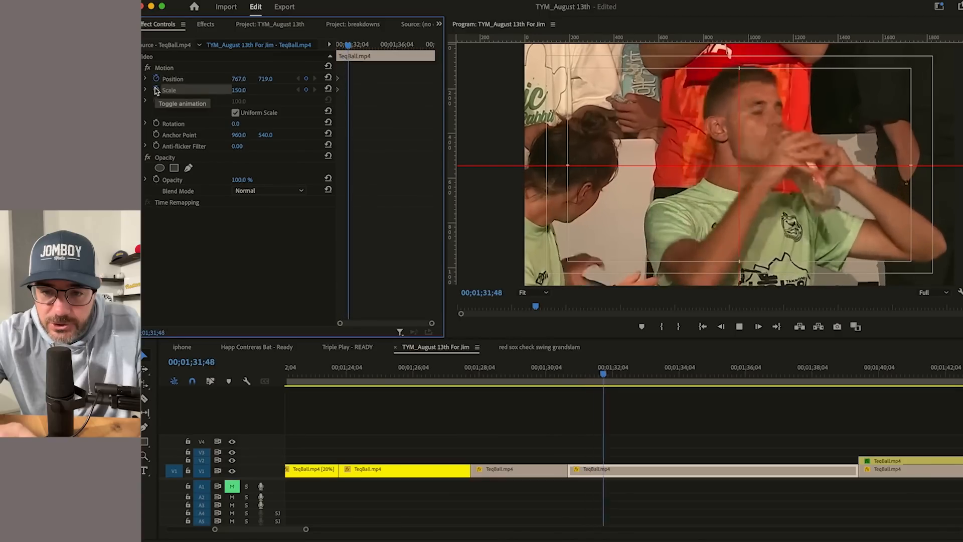
pyautogui.press('space')
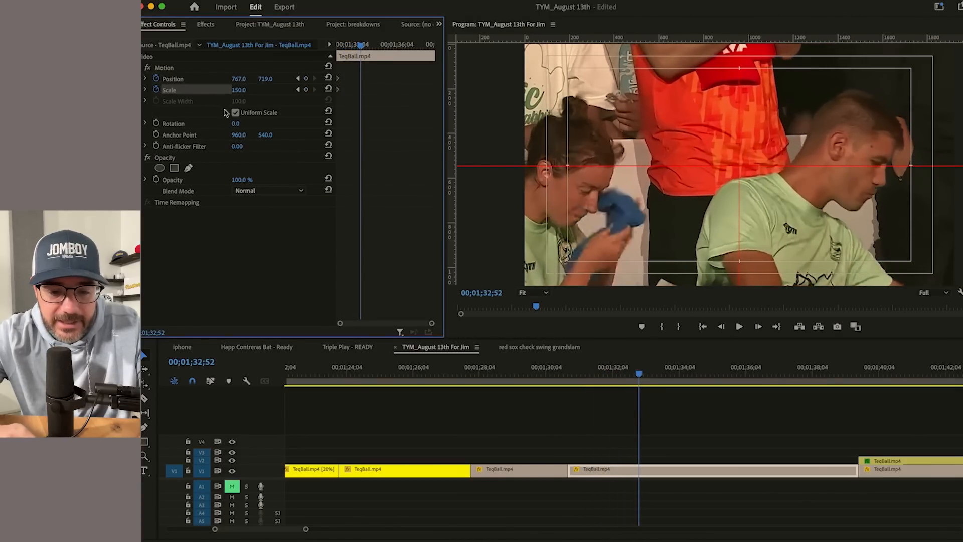
pyautogui.click(589, 367)
pyautogui.press('space')
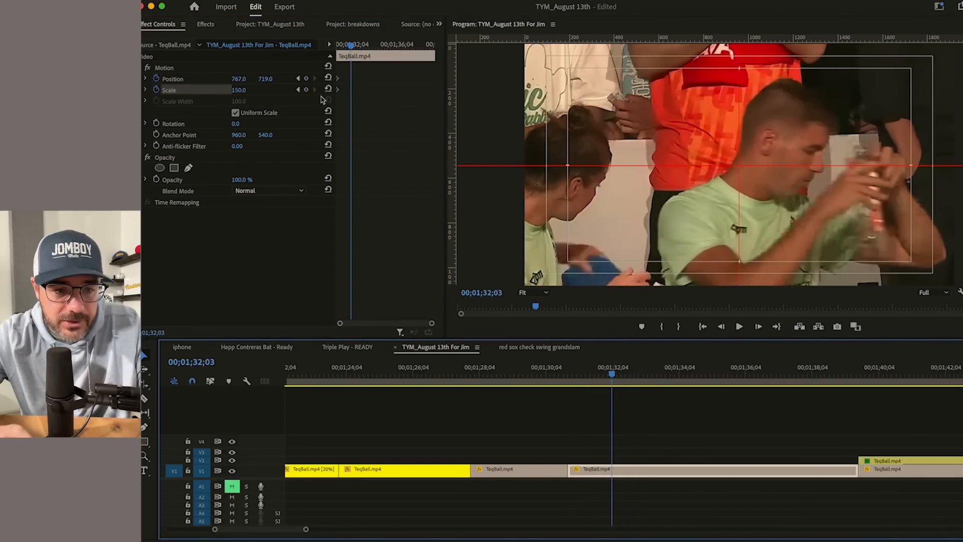
pyautogui.click(307, 78)
pyautogui.click(307, 90)
# Step: At 00;01;32;36, set Scale to 168 and Position to 1413, 503 to move onto the player with the blue towel
pyautogui.press('space')
pyautogui.press('space')
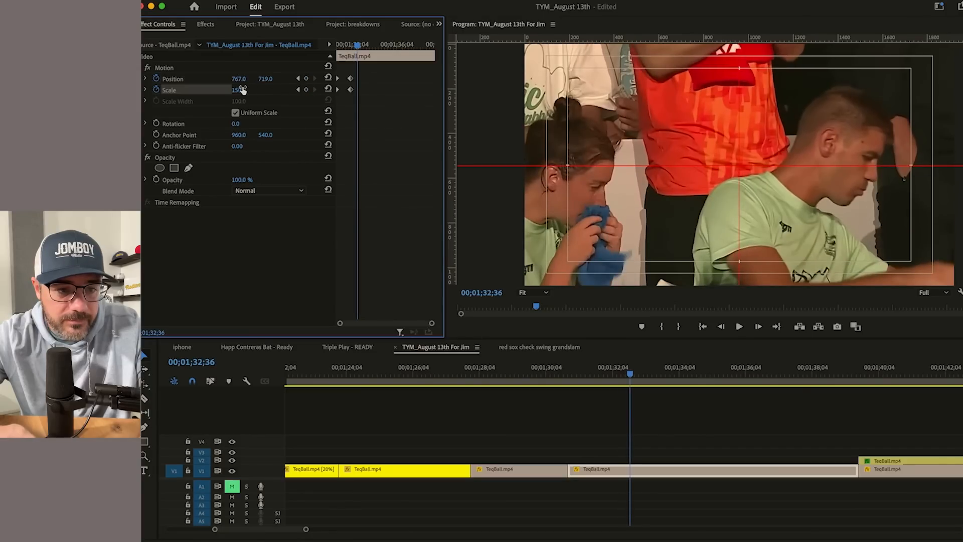
pyautogui.moveTo(239, 79); pyautogui.dragTo(524, 79)
pyautogui.moveTo(263, 79); pyautogui.dragTo(126, 79)
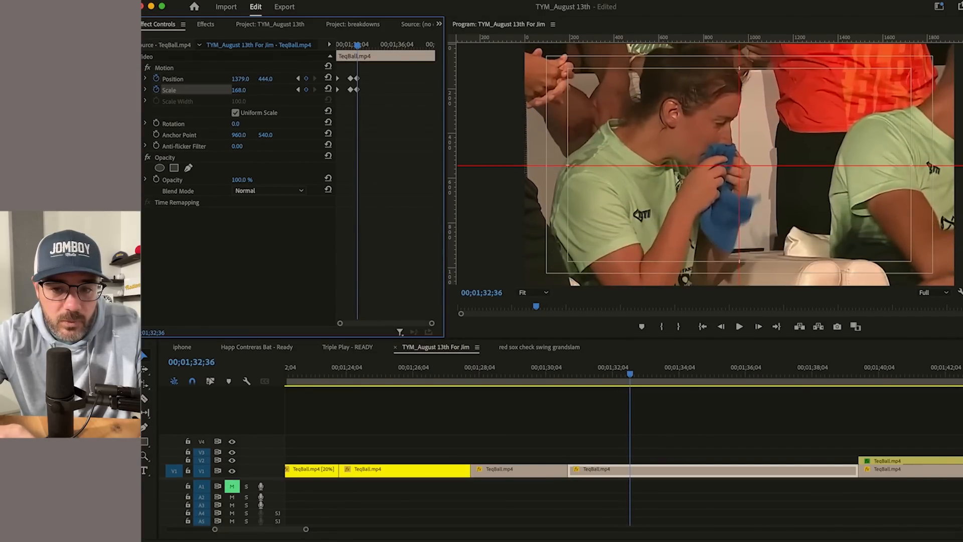
pyautogui.moveTo(240, 79); pyautogui.dragTo(258, 78)
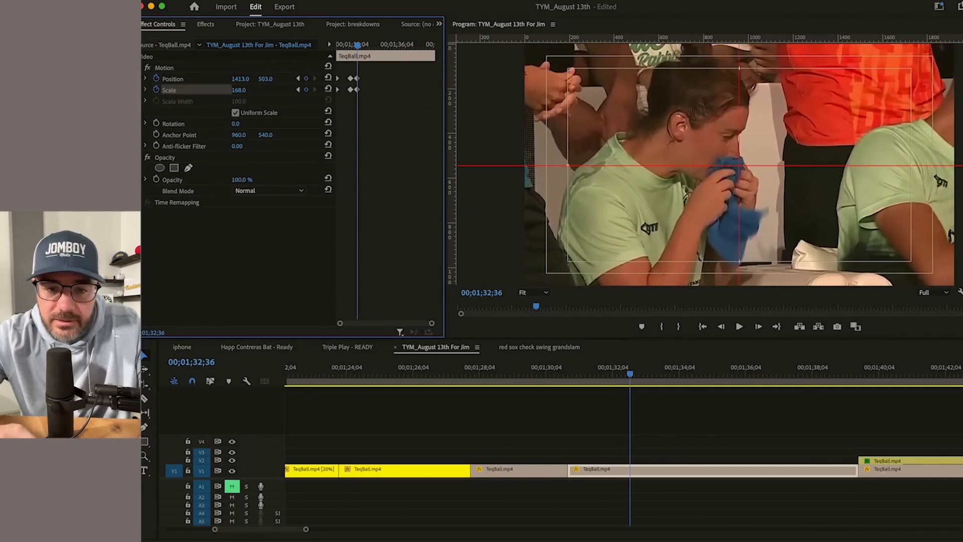
# Step: Play the seated players clip, set Position to 853, 708 at 00;01;35;02 to shift onto the other player, and replay the pan
pyautogui.click(348, 43)
pyautogui.press('space')
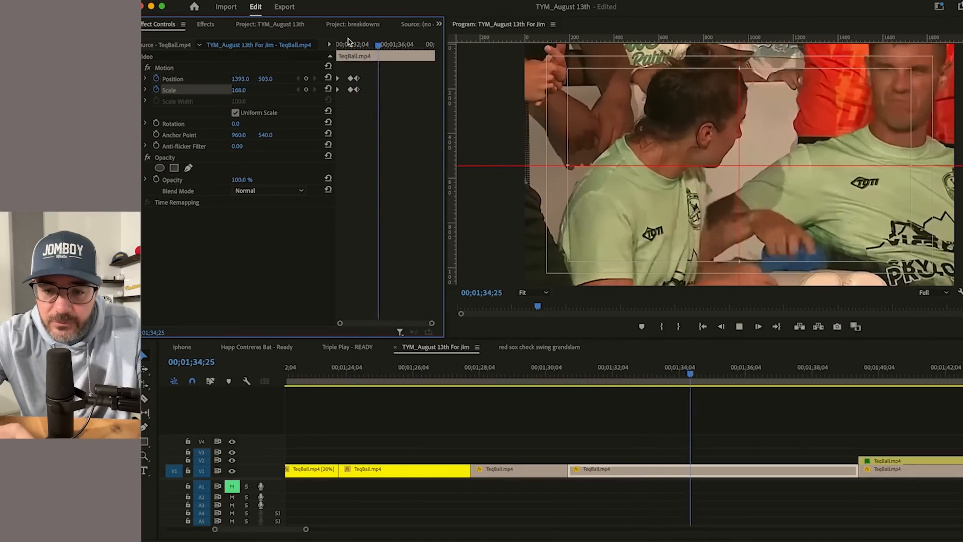
pyautogui.press('space')
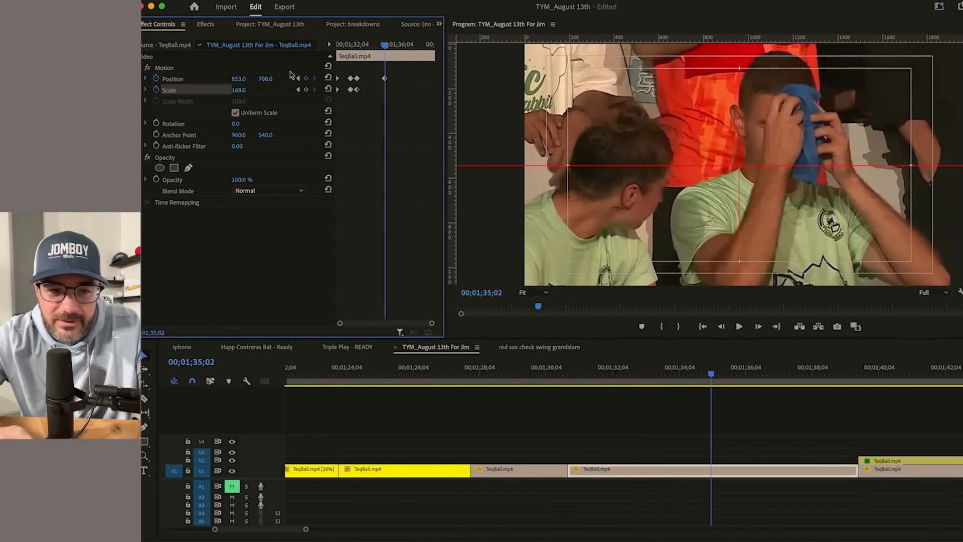
pyautogui.click(352, 44)
pyautogui.press('space')
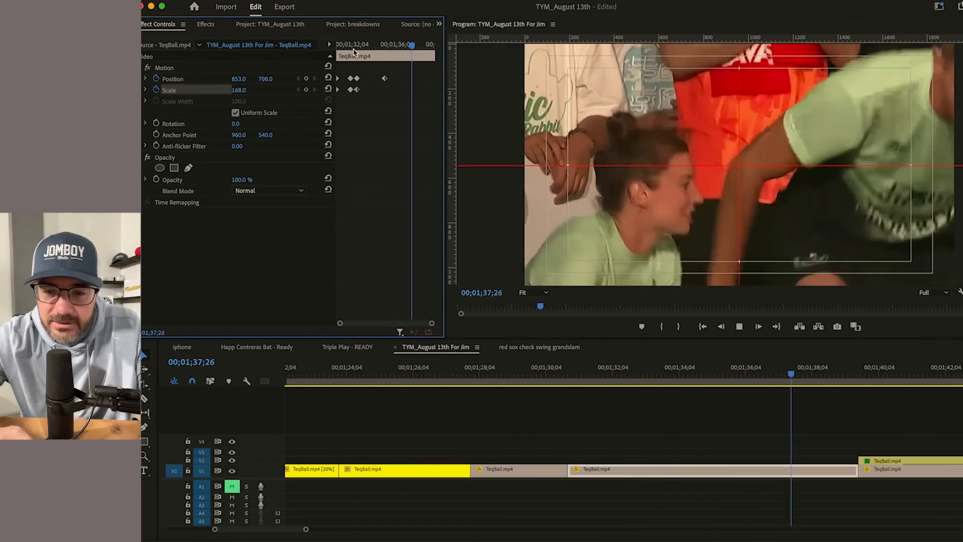
# Step: Ripple-trim the end of the seated players clip and split the clip at 00;01;32;07
pyautogui.moveTo(727, 370); pyautogui.dragTo(616, 389)
pyautogui.press('w')
pyautogui.click(617, 468)
# Step: Move all following clips later on the timeline to open a gap after the seated players clip
pyautogui.press('a')
pyautogui.moveTo(745, 467); pyautogui.dragTo(830, 467)
pyautogui.press('v')
# Step: Slow the second part of the seated players clip, trying 85% speed before setting it to 80%, and play it back
pyautogui.click(706, 471)
pyautogui.press('super+r')
pyautogui.write('85')
pyautogui.press('Return')
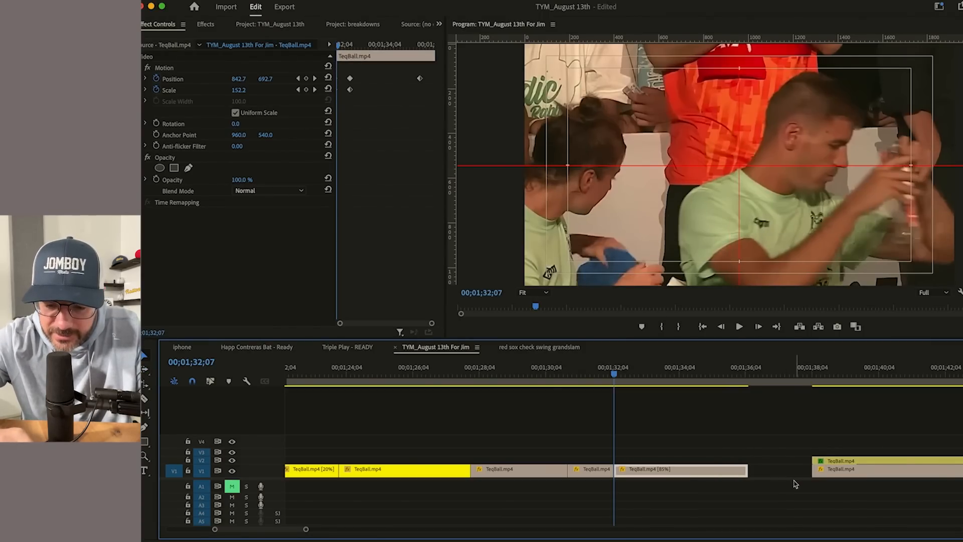
pyautogui.press('super+r')
pyautogui.write('80')
pyautogui.press('Return')
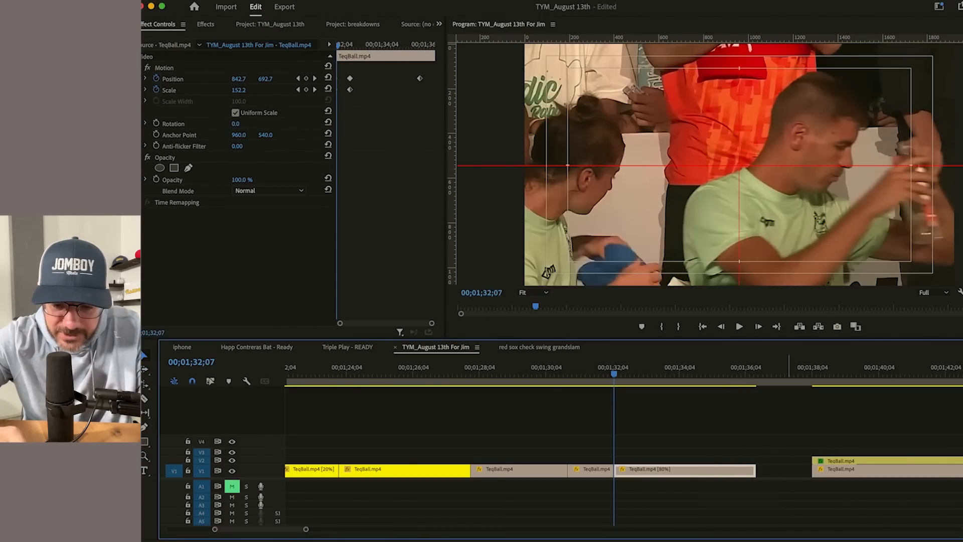
pyautogui.press('space')
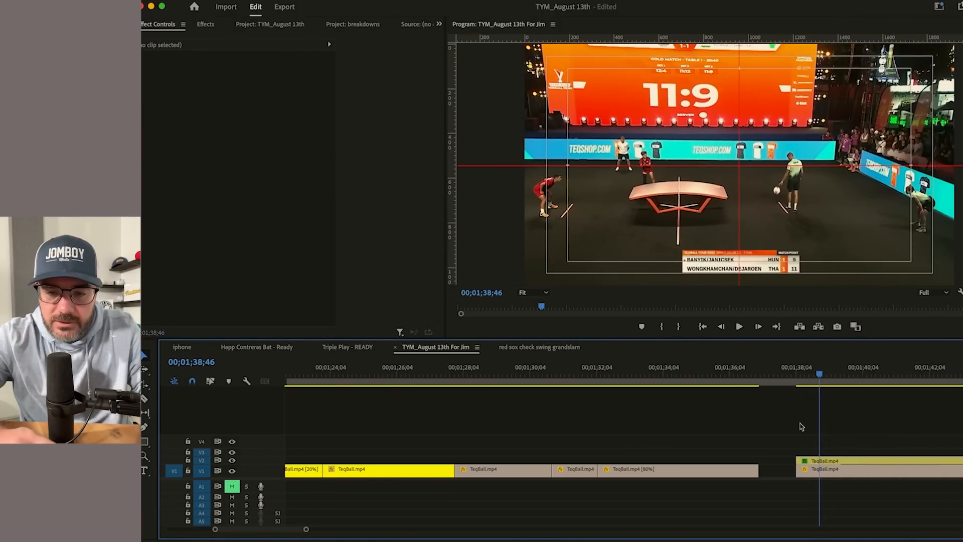
# Step: Trim the start of the 11:9 rally clip closer to the serve and close the gap before it
pyautogui.hscroll(5, 801, 426)
pyautogui.click(632, 380)
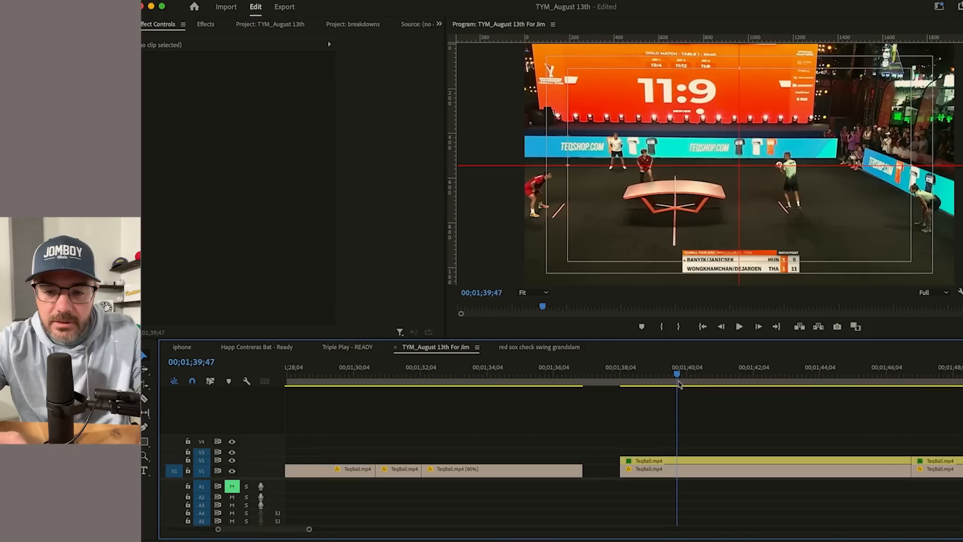
pyautogui.click(604, 477)
pyautogui.press('Delete')
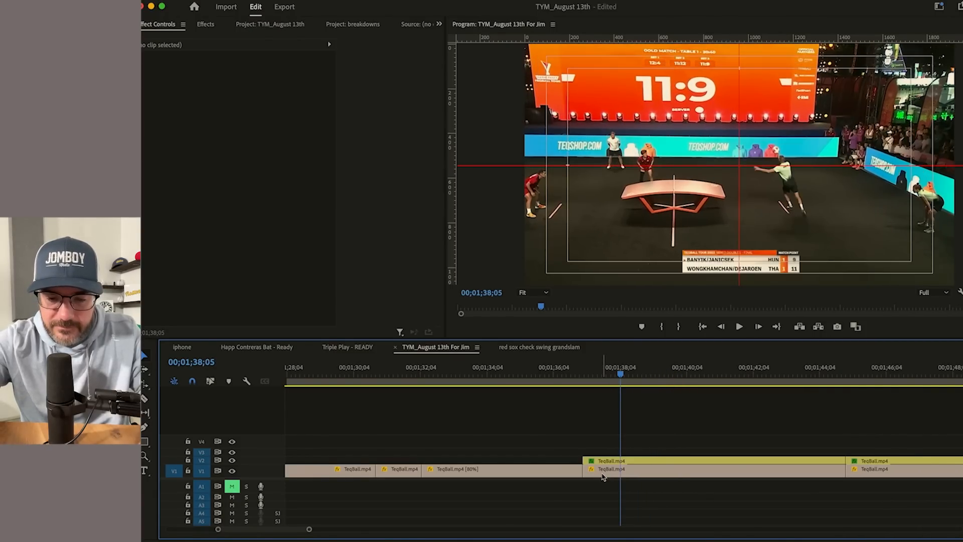
# Step: Review the 11:9 rally to find where the zoom should begin, and turn on Position and Scale keyframing at 00;01;41;45
pyautogui.press('-')
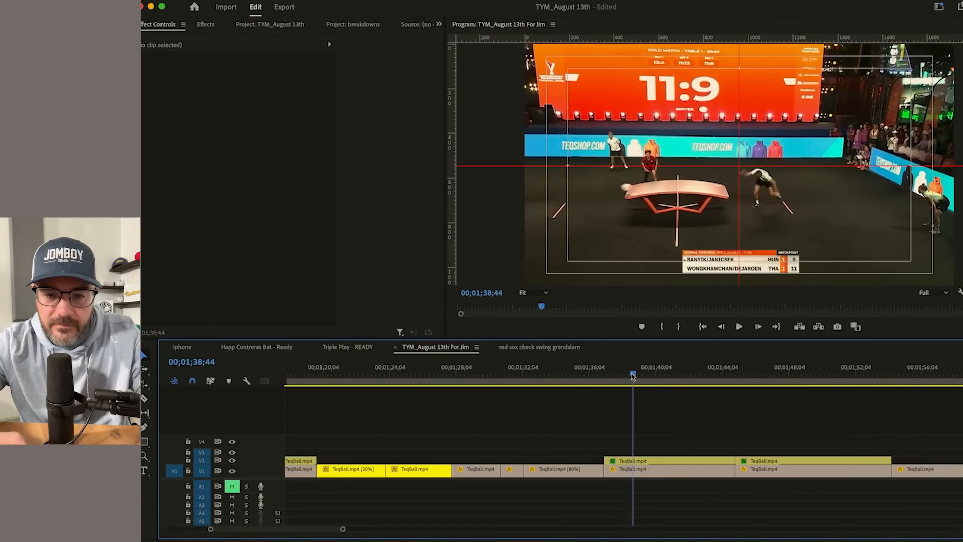
pyautogui.moveTo(642, 376); pyautogui.dragTo(653, 378)
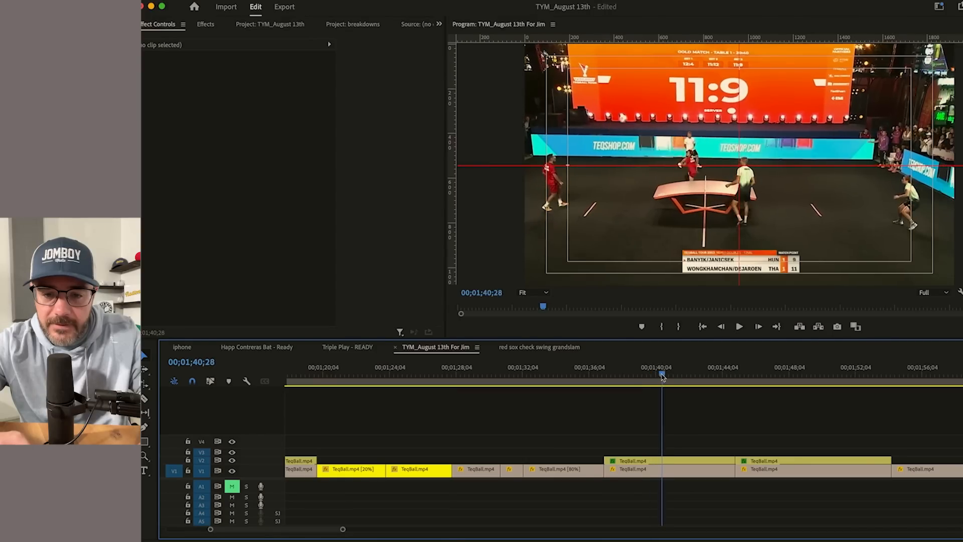
pyautogui.moveTo(676, 376)
pyautogui.mouseDown()
pyautogui.moveTo(742, 373)
pyautogui.moveTo(661, 380)
pyautogui.mouseUp()
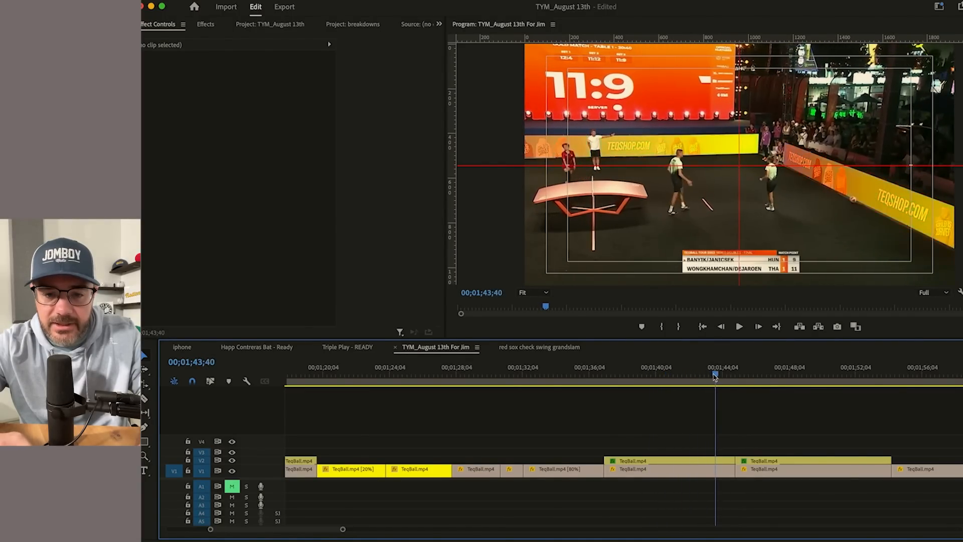
pyautogui.moveTo(716, 378); pyautogui.dragTo(662, 377)
pyautogui.press('space')
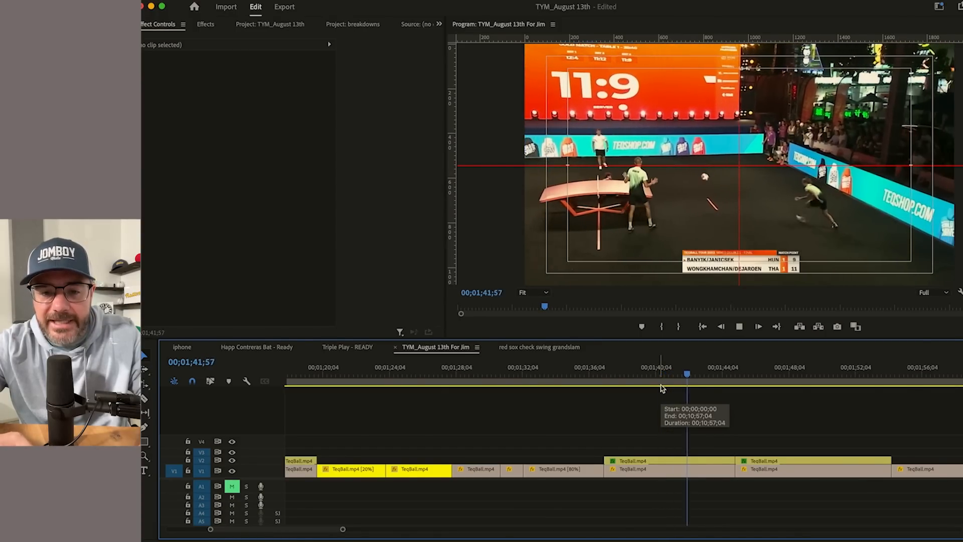
pyautogui.click(673, 377)
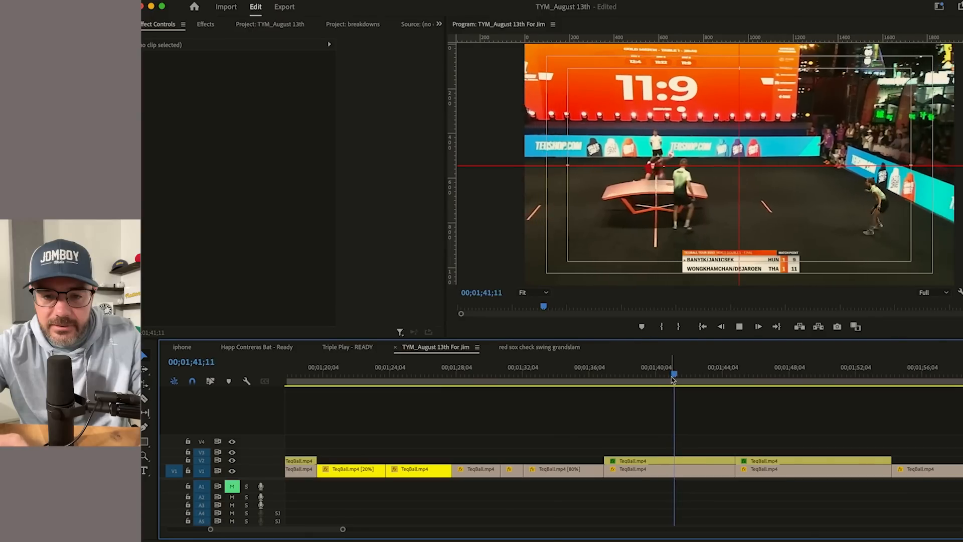
pyautogui.click(673, 466)
pyautogui.click(156, 79)
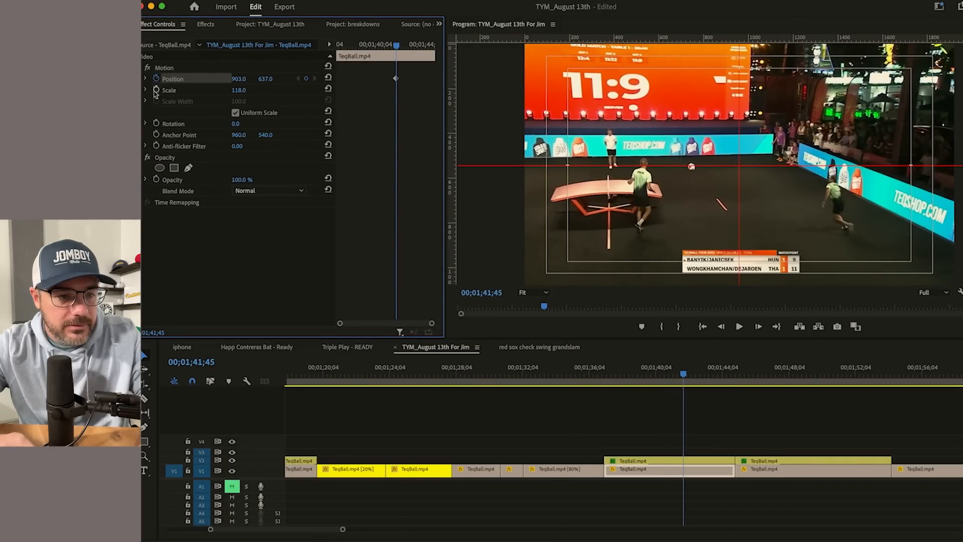
pyautogui.click(156, 90)
# Step: A few frames after the first keyframes, set Scale to 208 and Position to 1885, 637 to zoom toward the table, and play the move
pyautogui.press('space')
pyautogui.press('space')
pyautogui.moveTo(239, 91); pyautogui.dragTo(279, 78)
pyautogui.press('space')
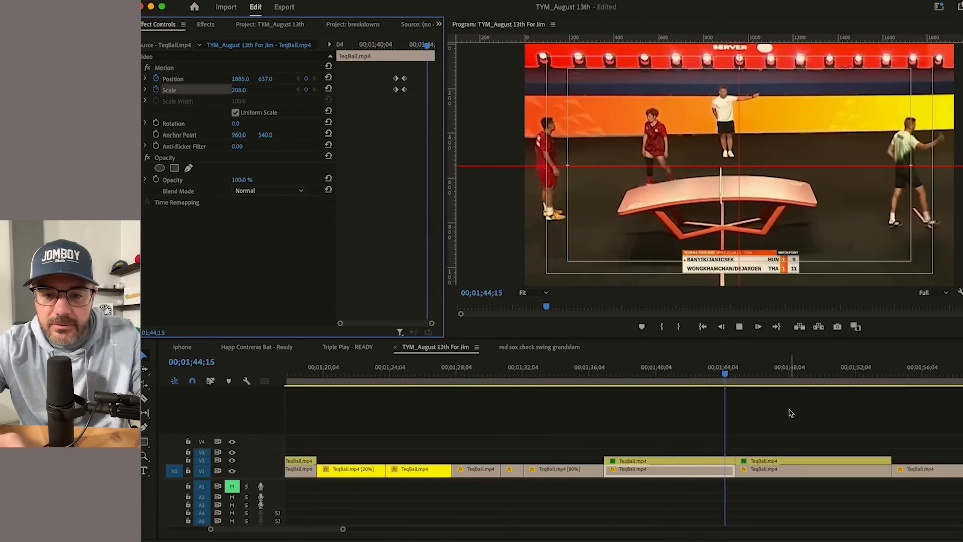
pyautogui.click(688, 373)
pyautogui.press('space')
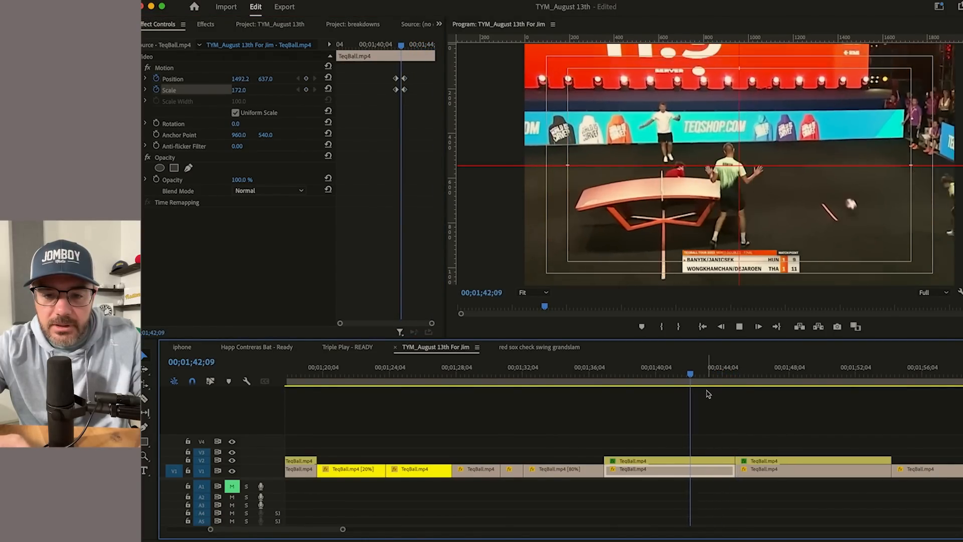
pyautogui.press('space')
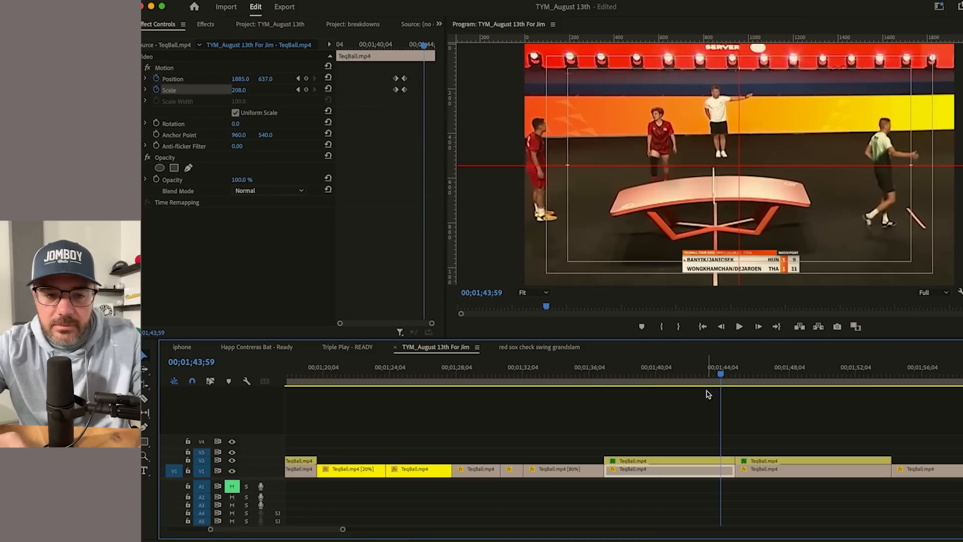
# Step: Replay the table zoom and add holding Position and Scale keyframes at 00;01;43;48
pyautogui.click(402, 44)
pyautogui.press('space')
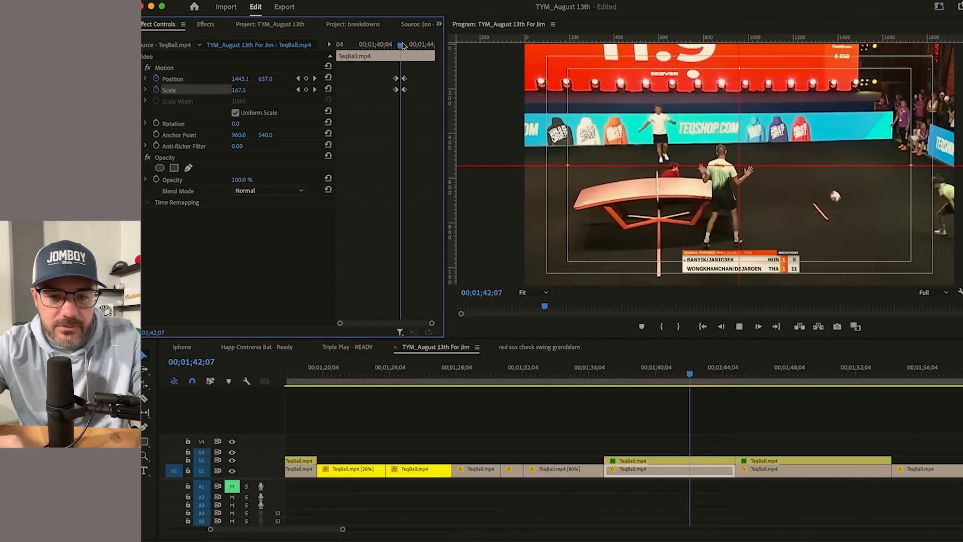
pyautogui.press('space')
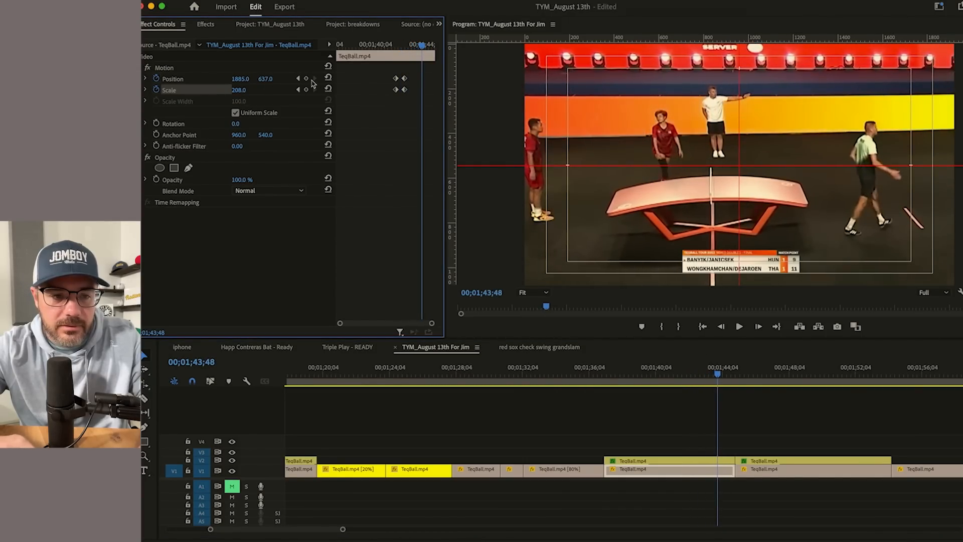
pyautogui.click(306, 79)
pyautogui.click(307, 90)
# Step: Try a tighter zoom on the red-shirted players near the clip's end with Scale 349 and horizontal Position 3244, and play it
pyautogui.press('space')
pyautogui.press('space')
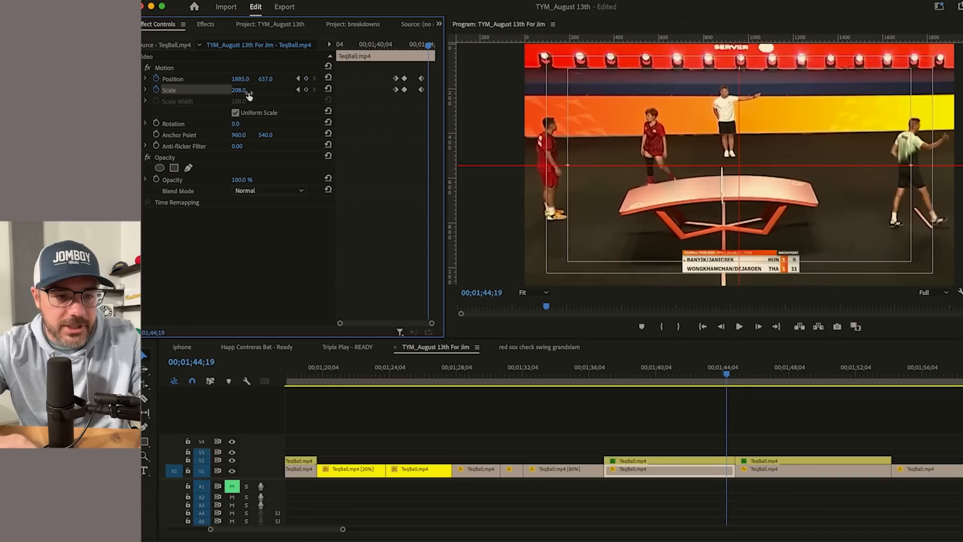
pyautogui.moveTo(240, 96)
pyautogui.mouseDown()
pyautogui.moveTo(253, 95)
pyautogui.moveTo(246, 79)
pyautogui.mouseUp()
pyautogui.press('space')
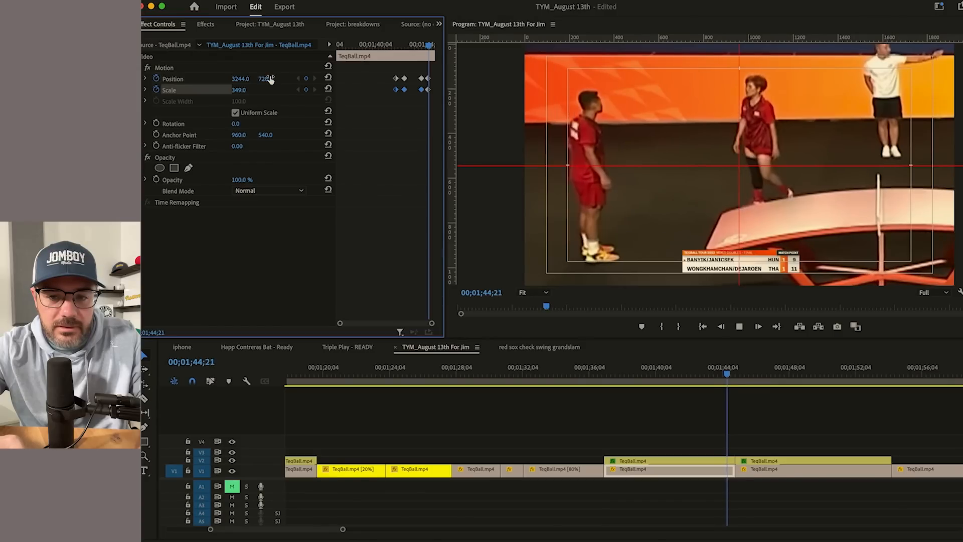
pyautogui.click(694, 374)
pyautogui.press('space')
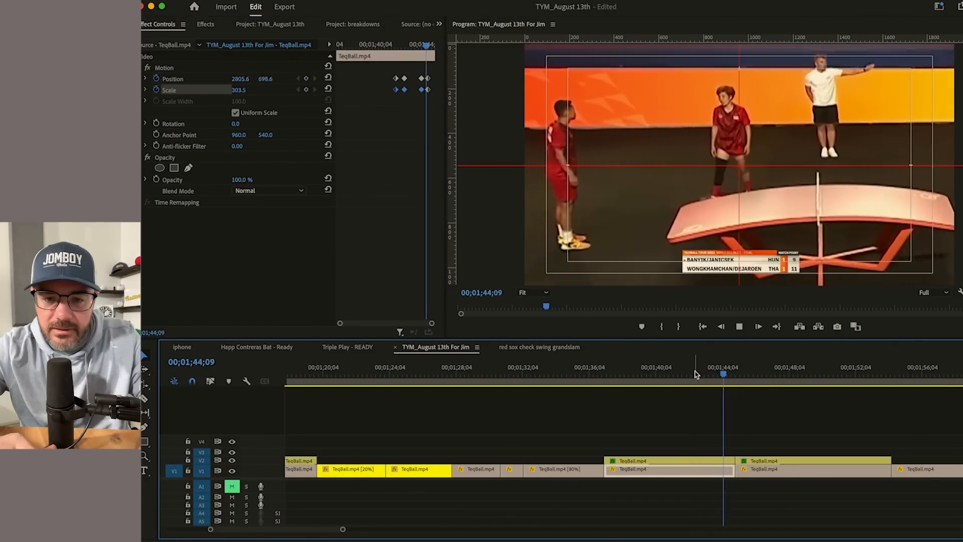
# Step: Delete the last Position and Scale keyframes of the 11:9 rally clip
pyautogui.press('space')
pyautogui.moveTo(712, 380); pyautogui.dragTo(726, 383)
pyautogui.moveTo(425, 69); pyautogui.dragTo(436, 99)
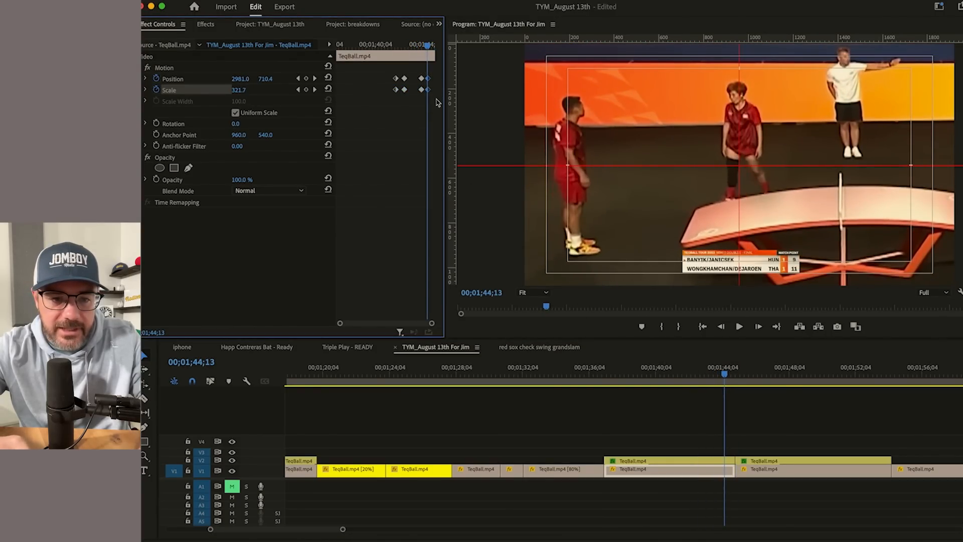
# Step: Play on through the 11:10 rally clip and turn on Position and Scale keyframing at 00;01;51;52
pyautogui.press('space')
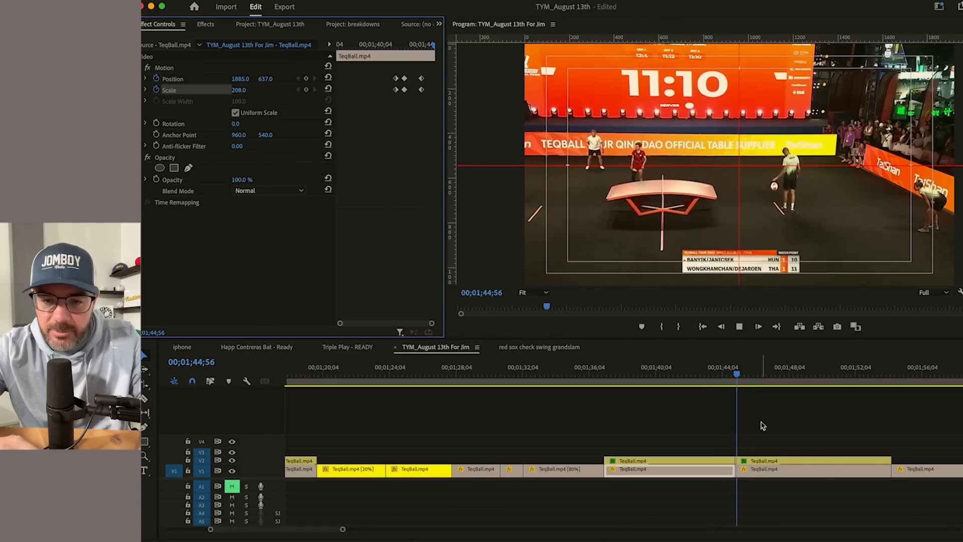
pyautogui.scroll(-2, 763, 426)
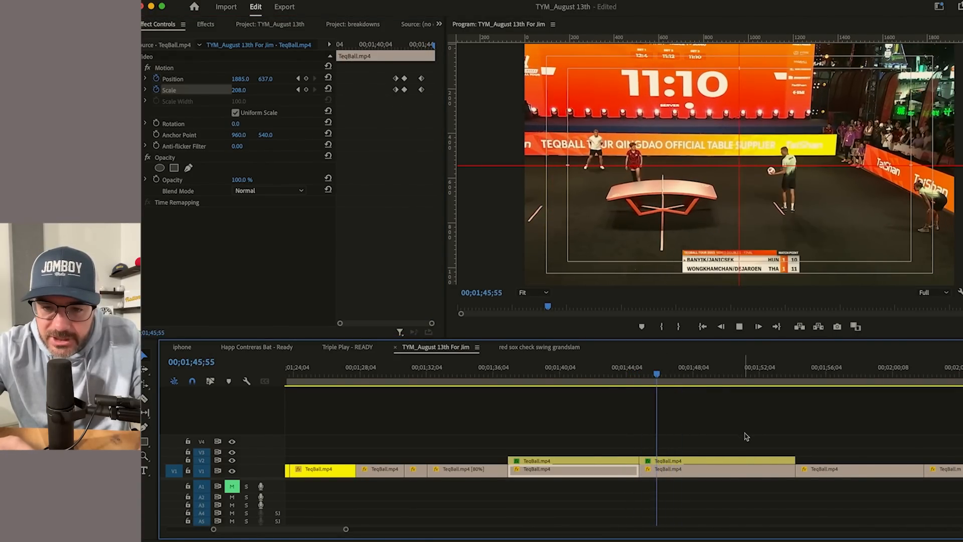
pyautogui.scroll(-2, 745, 437)
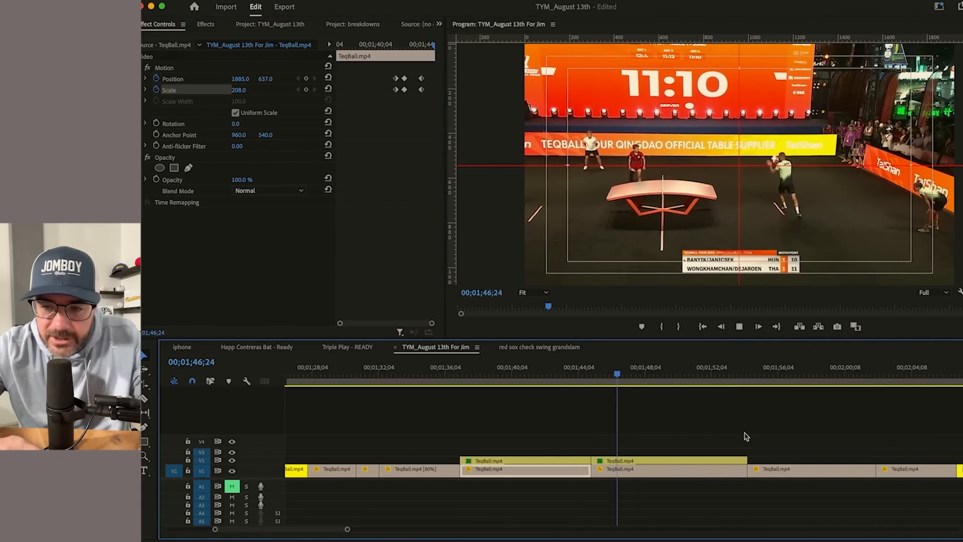
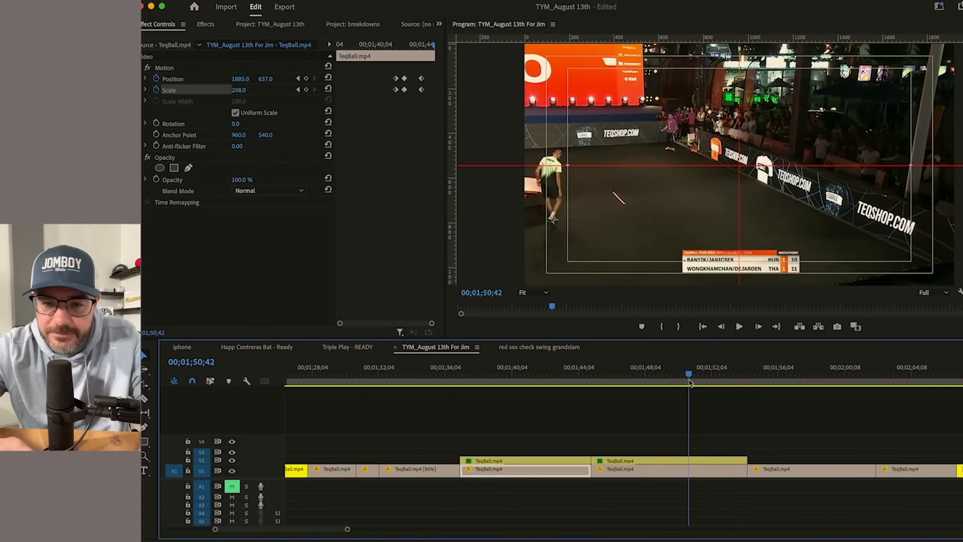
pyautogui.click(668, 473)
pyautogui.click(156, 79)
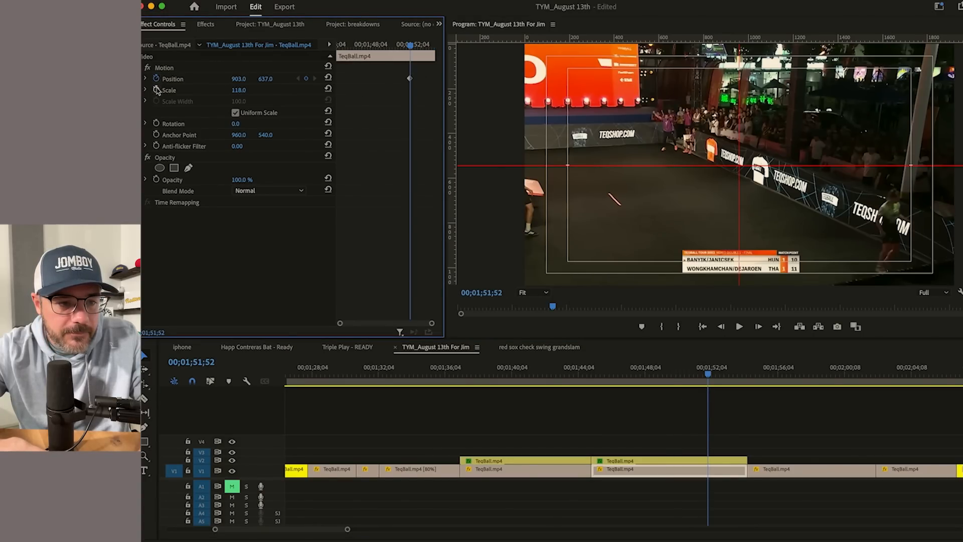
# Step: At 00;01;52;09, set Scale to 384 and Position to 1729, 1302 to close in on the purple-shirted person, and play the move
pyautogui.moveTo(259, 90); pyautogui.dragTo(204, 79)
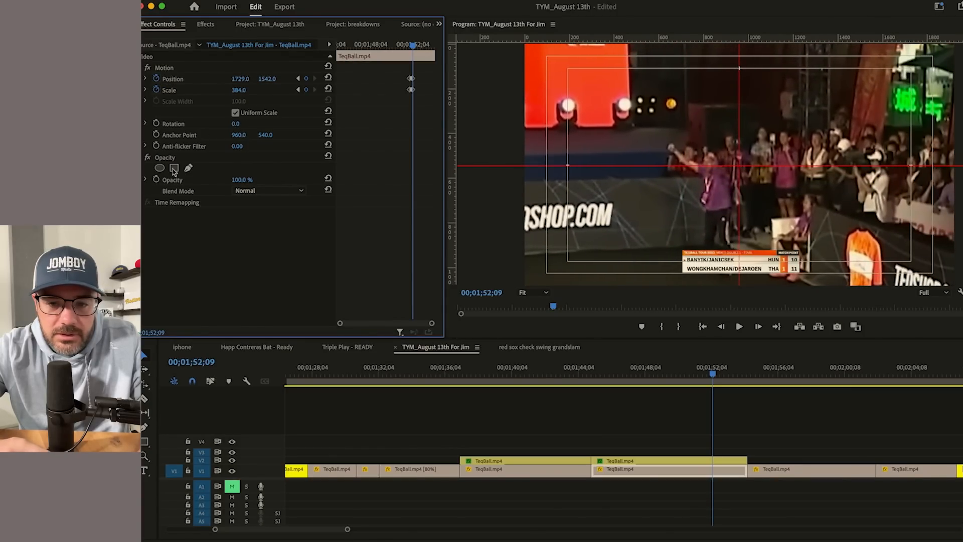
pyautogui.moveTo(267, 79); pyautogui.dragTo(236, 79)
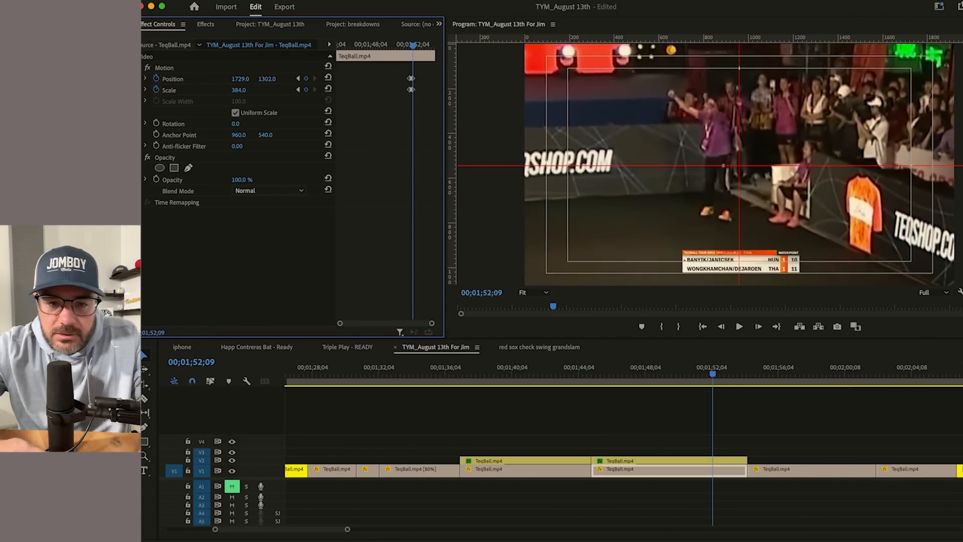
pyautogui.click(395, 43)
pyautogui.press('space')
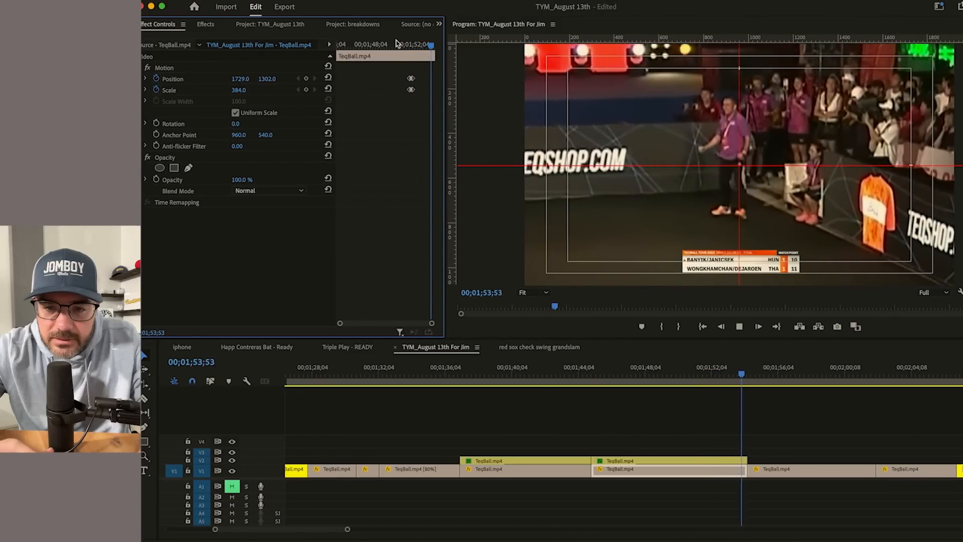
# Step: Ripple-trim the end of the 11:10 rally clip and its overlay to 00;01;53;29
pyautogui.press('space')
pyautogui.moveTo(735, 372); pyautogui.dragTo(708, 399)
pyautogui.press('w')
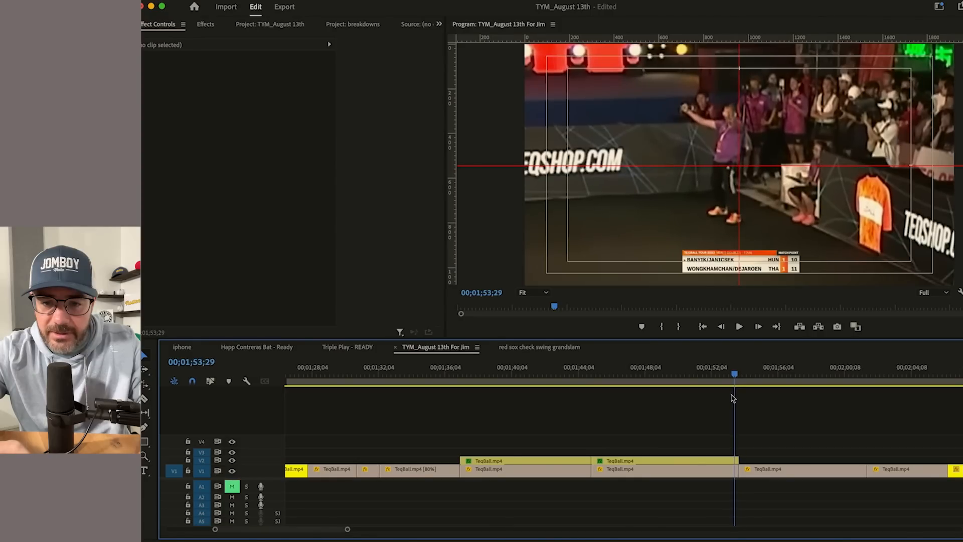
pyautogui.press('w')
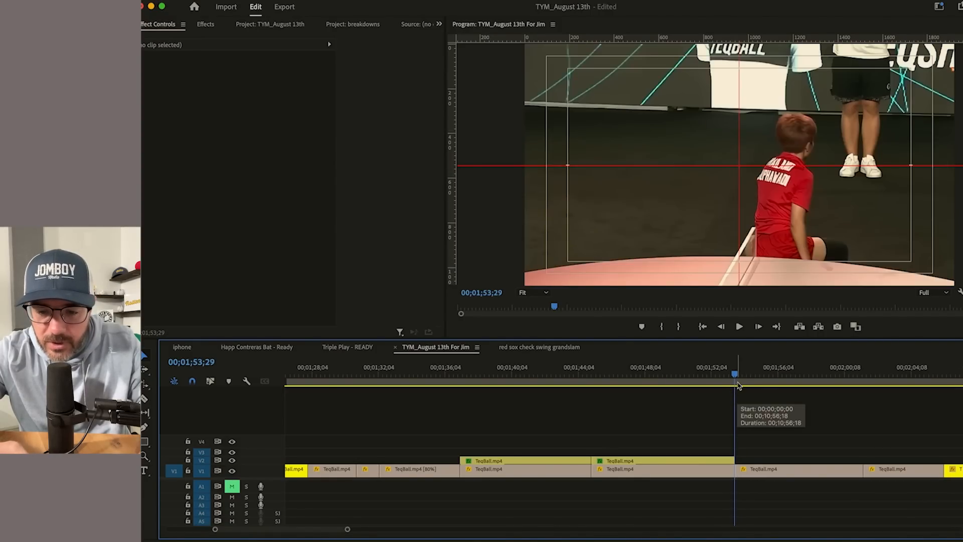
# Step: Trim the start of the kneeling red-shirted player's clip to the raised fists and review the cut into it
pyautogui.moveTo(736, 376)
pyautogui.mouseDown()
pyautogui.moveTo(763, 379)
pyautogui.moveTo(752, 381)
pyautogui.mouseUp()
pyautogui.press('space')
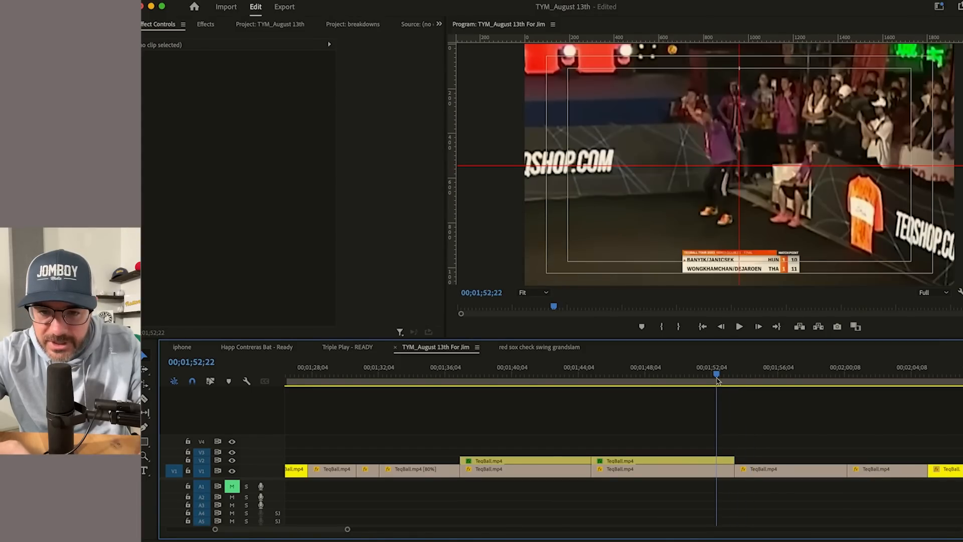
pyautogui.moveTo(717, 378); pyautogui.dragTo(728, 378)
pyautogui.press('Down')
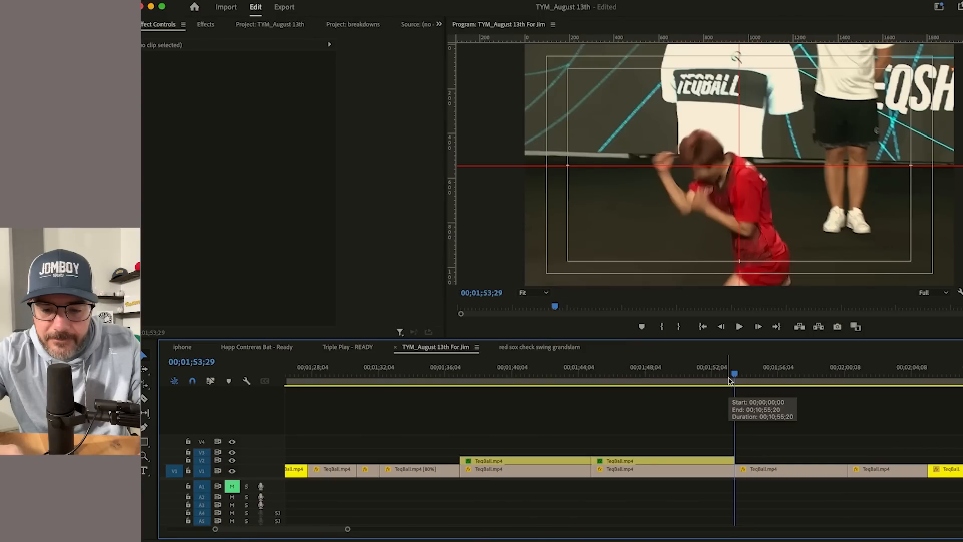
# Step: At 00;01;53;29, set the kneeling player's clip to Scale 149 and Position 903, 519, and turn on Position and Scale keyframing
pyautogui.moveTo(238, 91); pyautogui.dragTo(189, 79)
pyautogui.moveTo(254, 79); pyautogui.dragTo(270, 79)
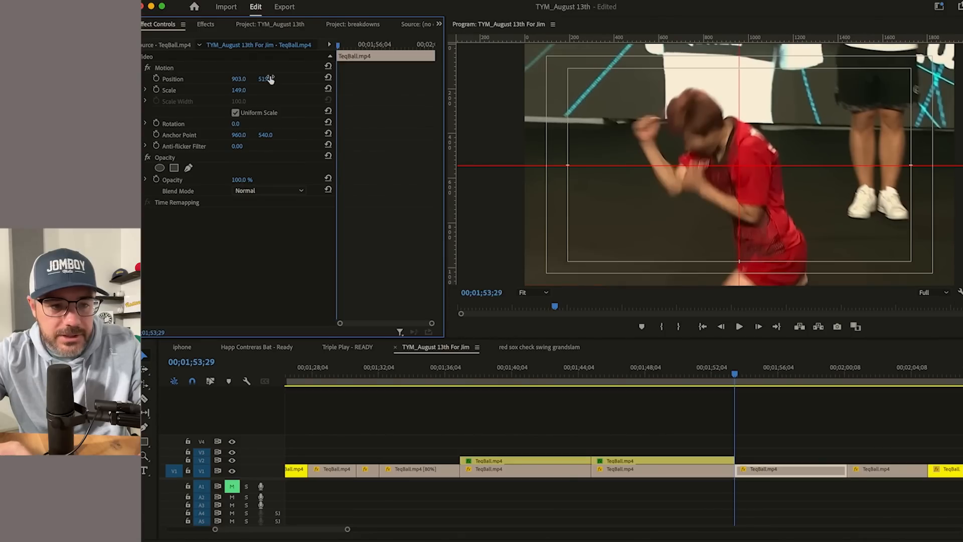
pyautogui.press('Left')
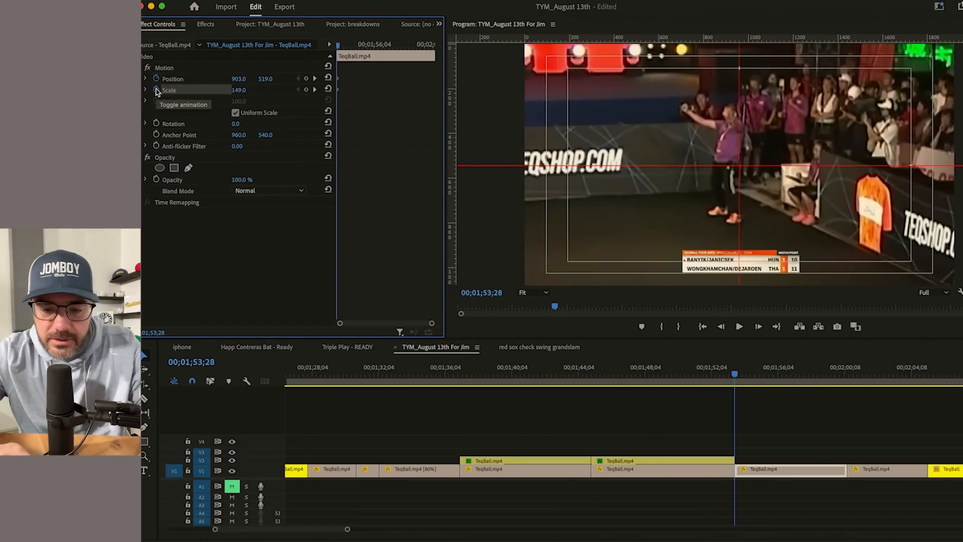
pyautogui.press('Right')
pyautogui.press('Left')
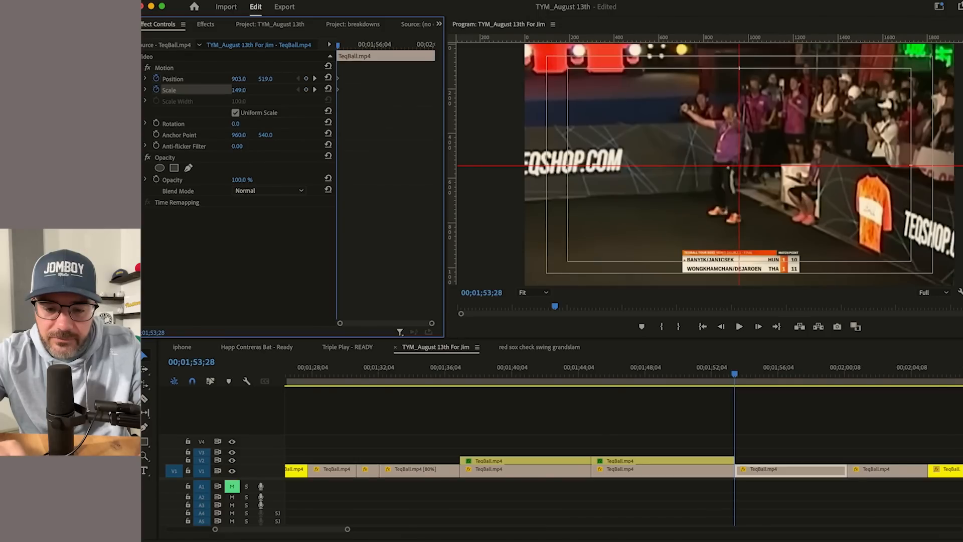
# Step: At the rally clip's 00;01;52;09 keyframes, set Scale to 542 and Position to 2195, 1706, and play up to the cut
pyautogui.click(667, 470)
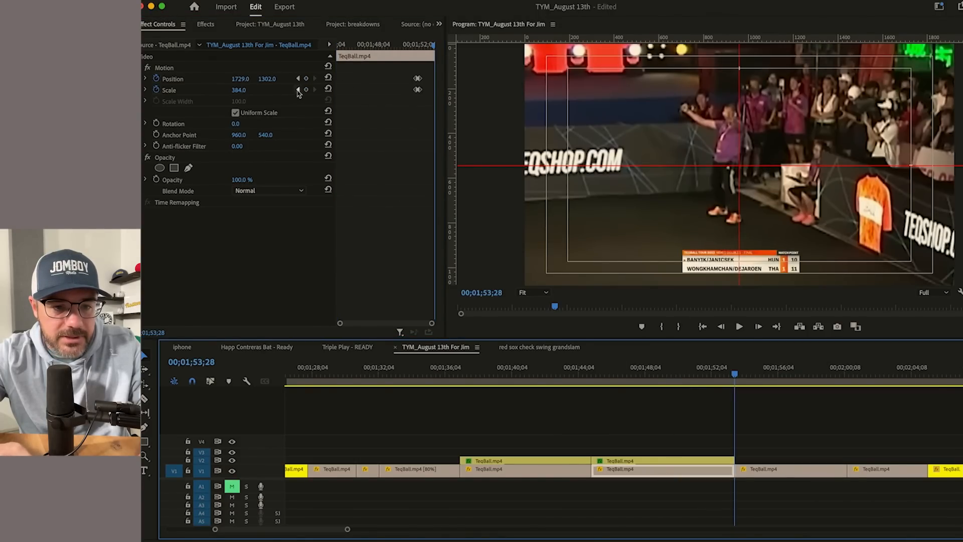
pyautogui.click(298, 89)
pyautogui.moveTo(243, 89); pyautogui.dragTo(322, 90)
pyautogui.moveTo(265, 79); pyautogui.dragTo(475, 78)
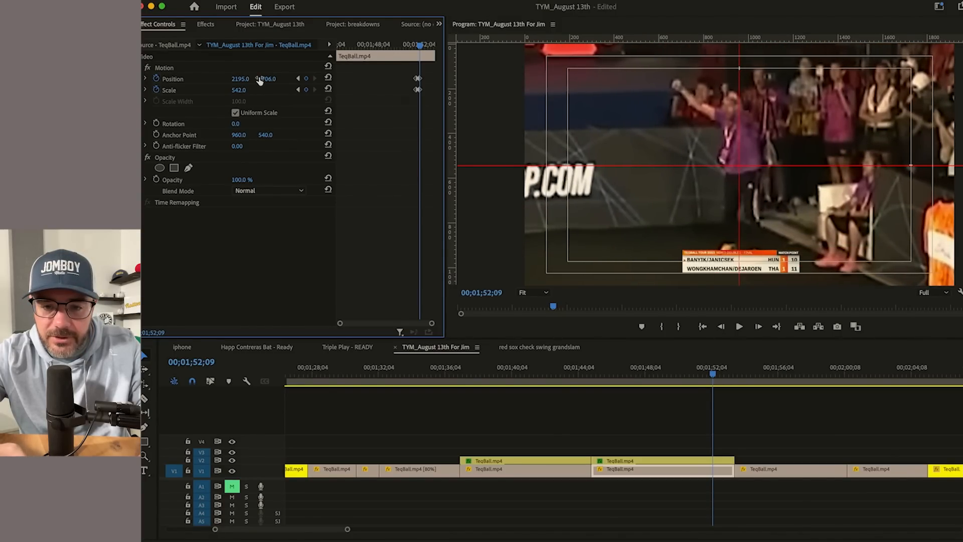
pyautogui.press('space')
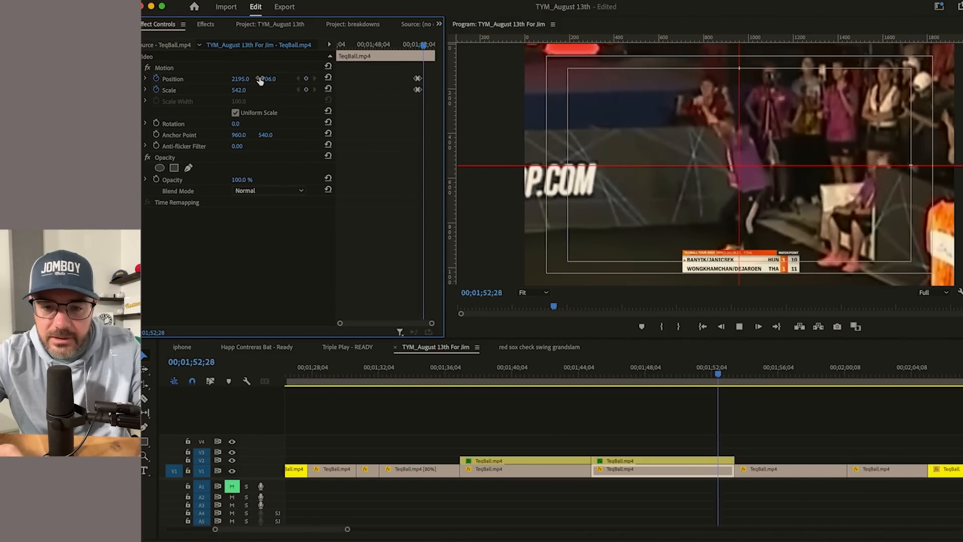
pyautogui.press('Up')
pyautogui.press('Left')
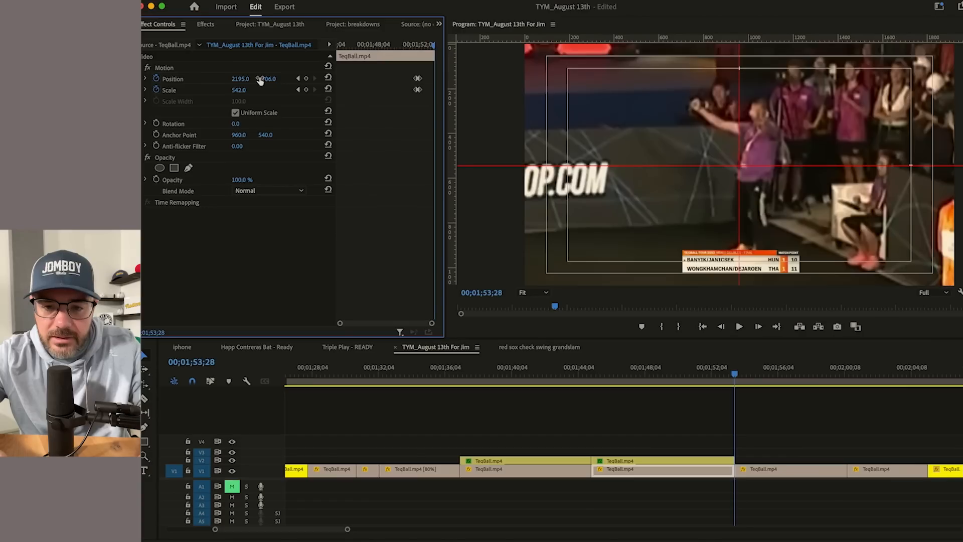
pyautogui.press('Right')
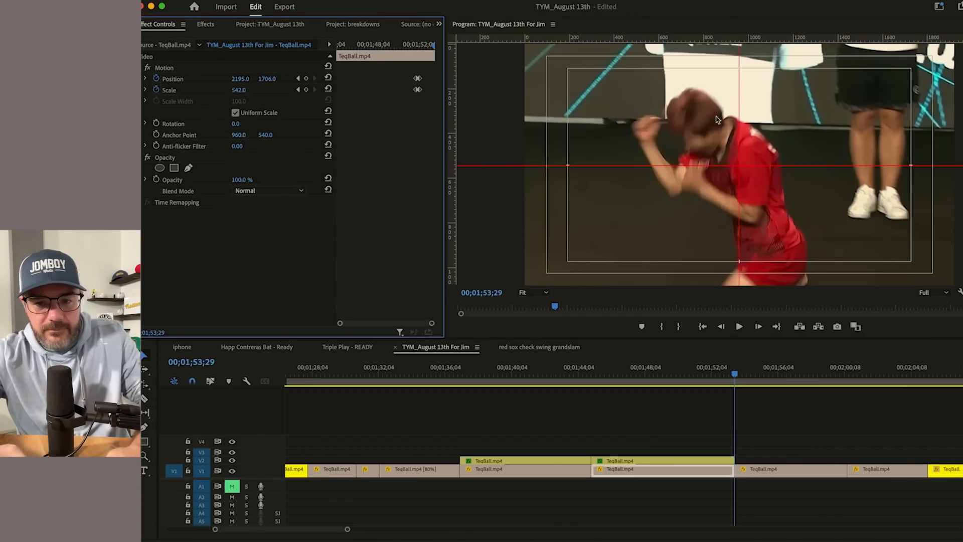
# Step: Place horizontal and vertical guides around the kneeling player's head and arms to compare the framing across the cut
pyautogui.moveTo(720, 118); pyautogui.dragTo(682, 176)
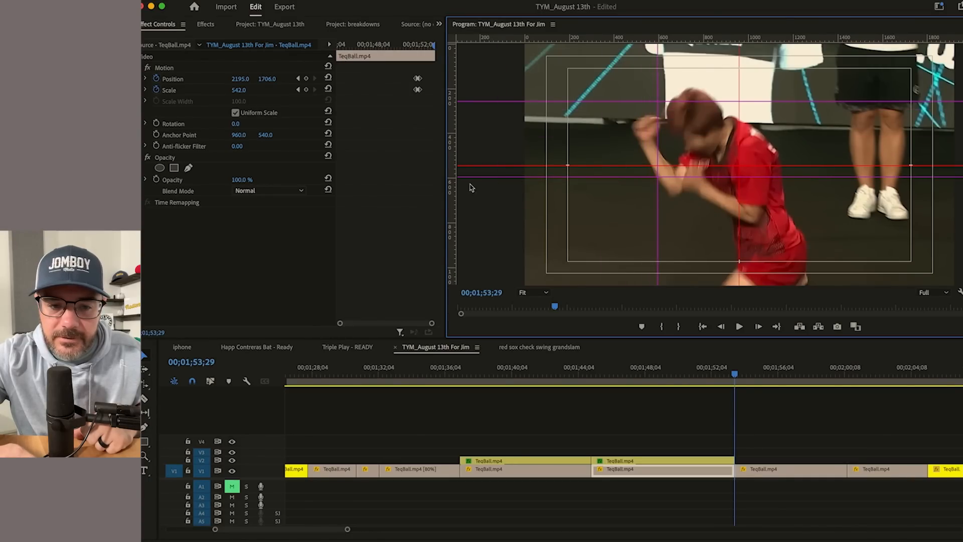
pyautogui.click(762, 400)
pyautogui.press('Left')
pyautogui.press('Left')
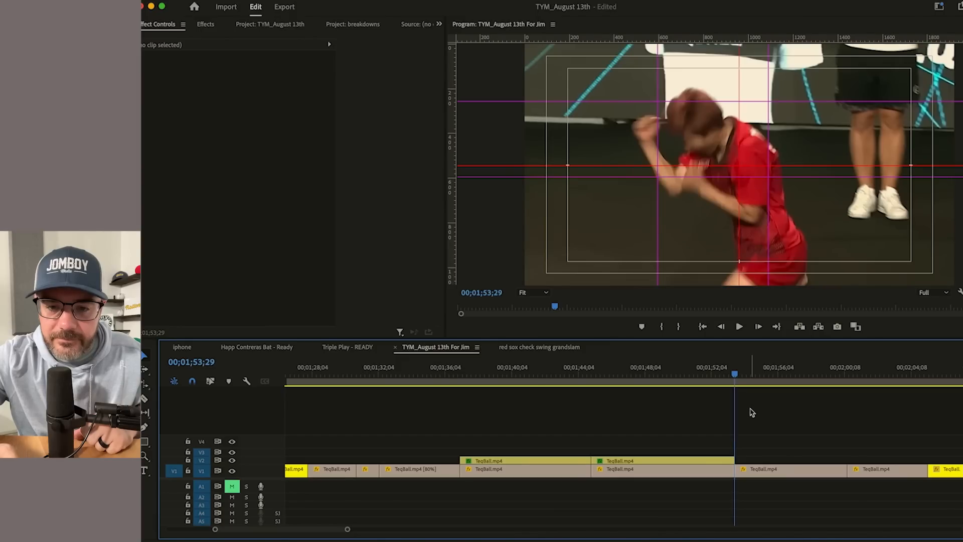
pyautogui.press('Left')
# Step: At 00;01;52;58 in the rally clip, keyframe Scale 641 and Position 2379, 2000 to match the framing, and clear the guides
pyautogui.click(704, 471)
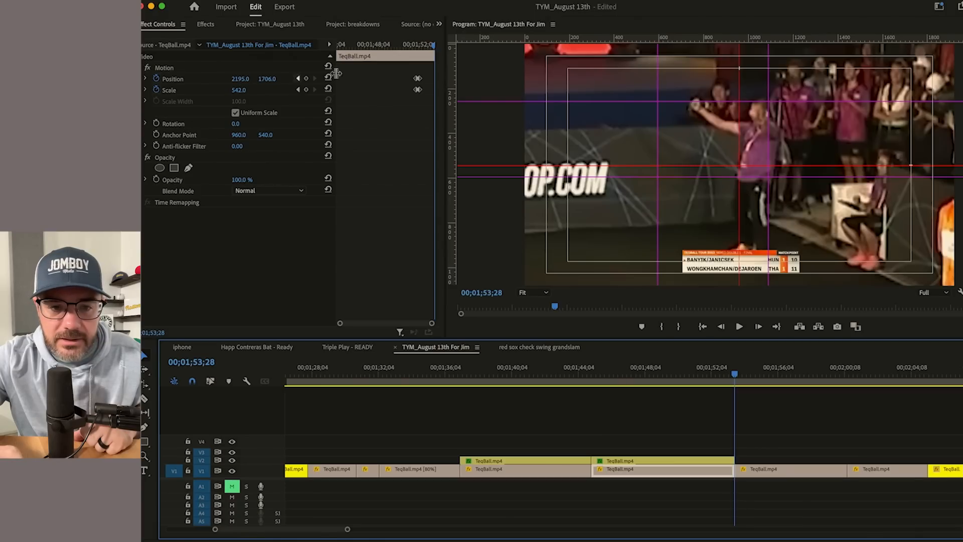
pyautogui.moveTo(433, 47); pyautogui.dragTo(429, 52)
pyautogui.moveTo(237, 91); pyautogui.dragTo(338, 79)
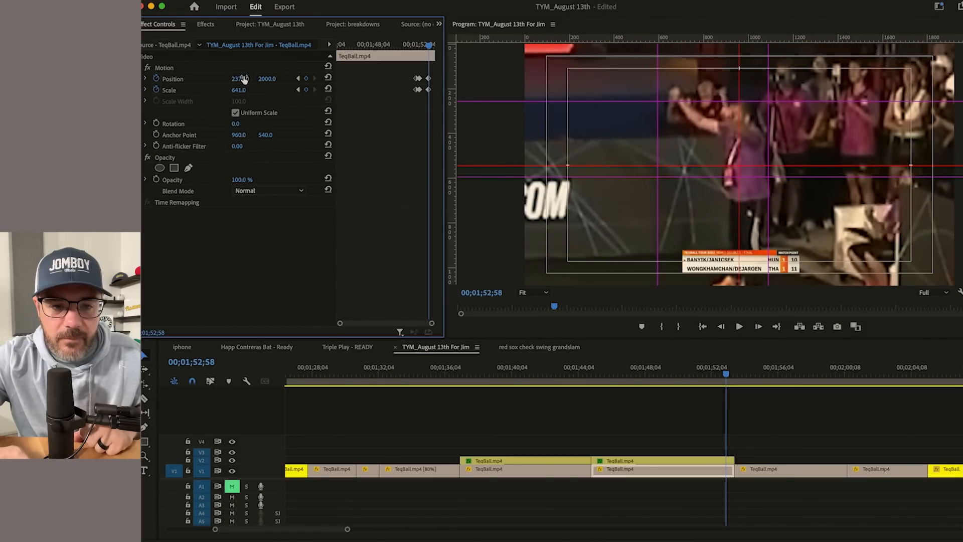
pyautogui.moveTo(725, 377); pyautogui.dragTo(739, 377)
pyautogui.click(508, 241)
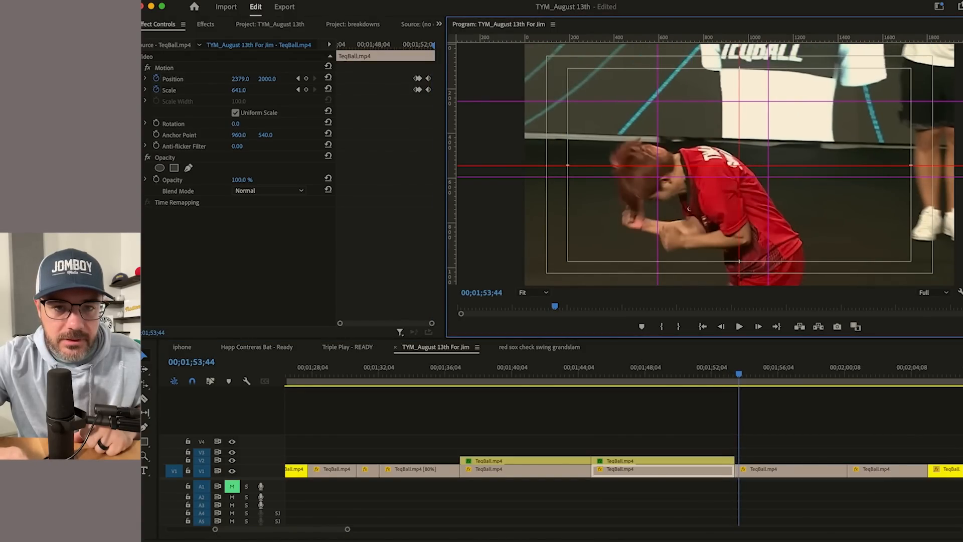
pyautogui.click(426, 1)
pyautogui.click(477, 123)
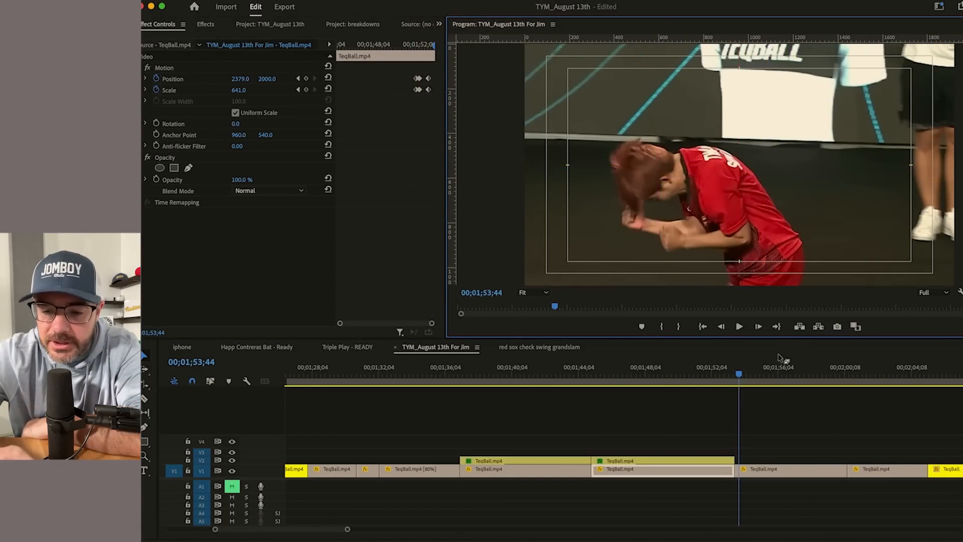
# Step: Add holding Position and Scale keyframes to the kneeling player's clip at 00;01;56;11
pyautogui.moveTo(740, 380); pyautogui.dragTo(787, 383)
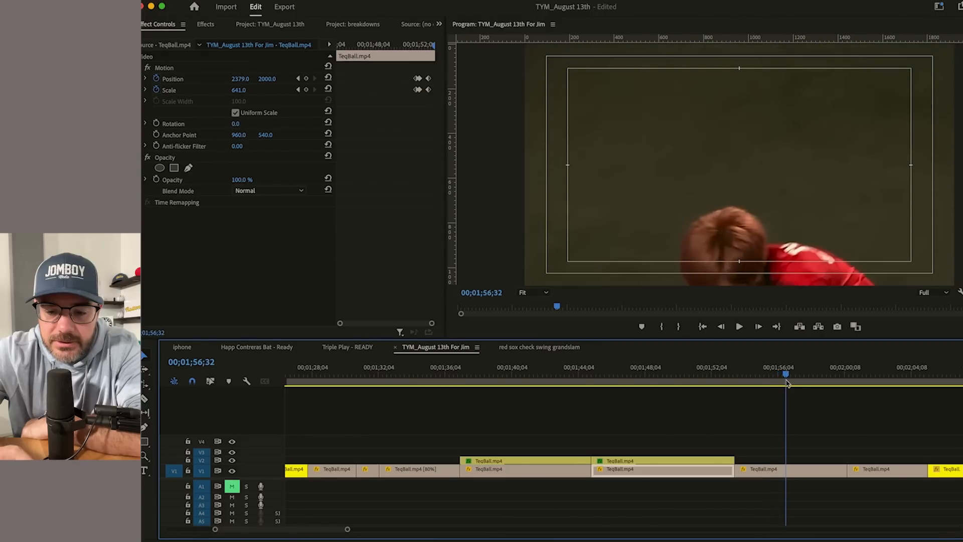
pyautogui.click(782, 469)
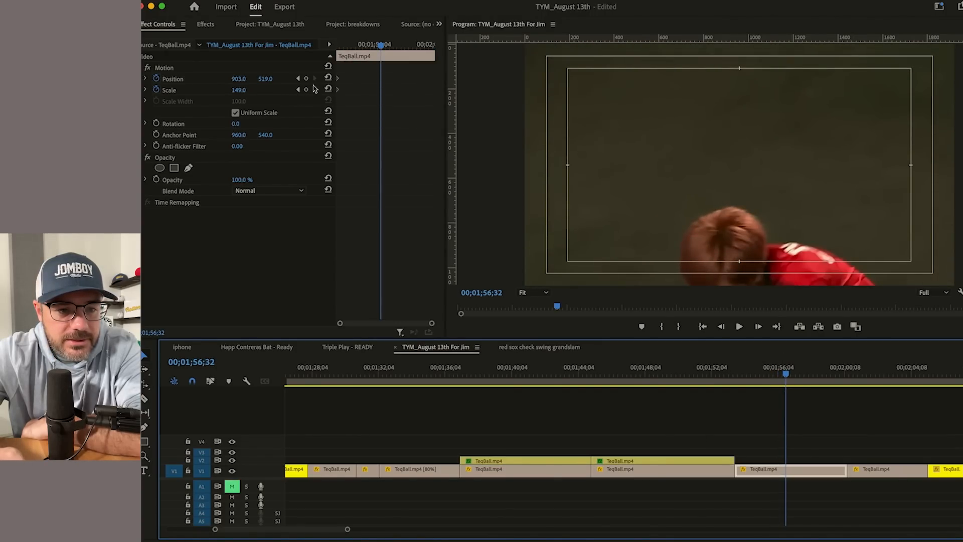
pyautogui.moveTo(342, 47); pyautogui.dragTo(377, 46)
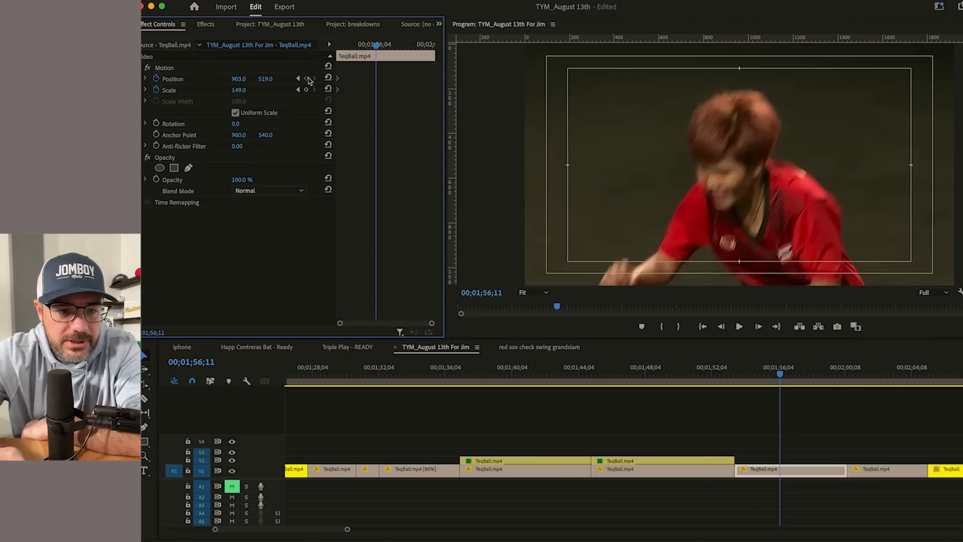
pyautogui.click(306, 79)
pyautogui.click(306, 90)
# Step: At 00;01;56;37, set Scale to 124 and Position to 960, 433 to widen the kneeling player's shot, and play it through
pyautogui.press('space')
pyautogui.click(329, 89)
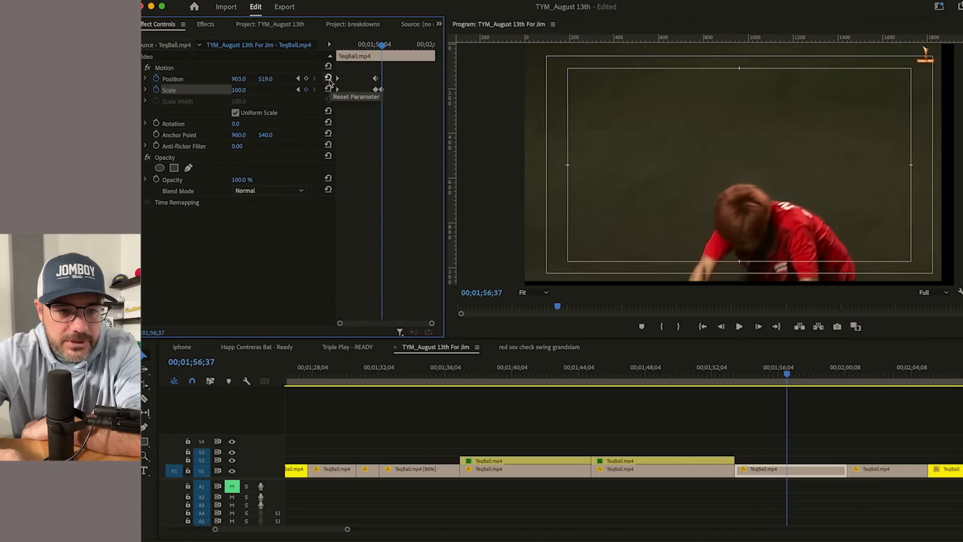
pyautogui.click(328, 77)
pyautogui.moveTo(238, 90); pyautogui.dragTo(270, 79)
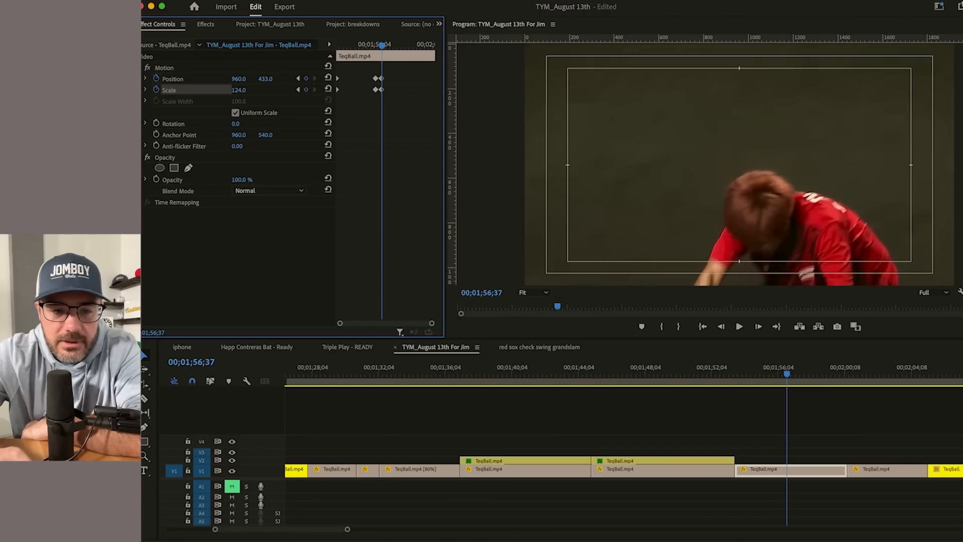
pyautogui.press('space')
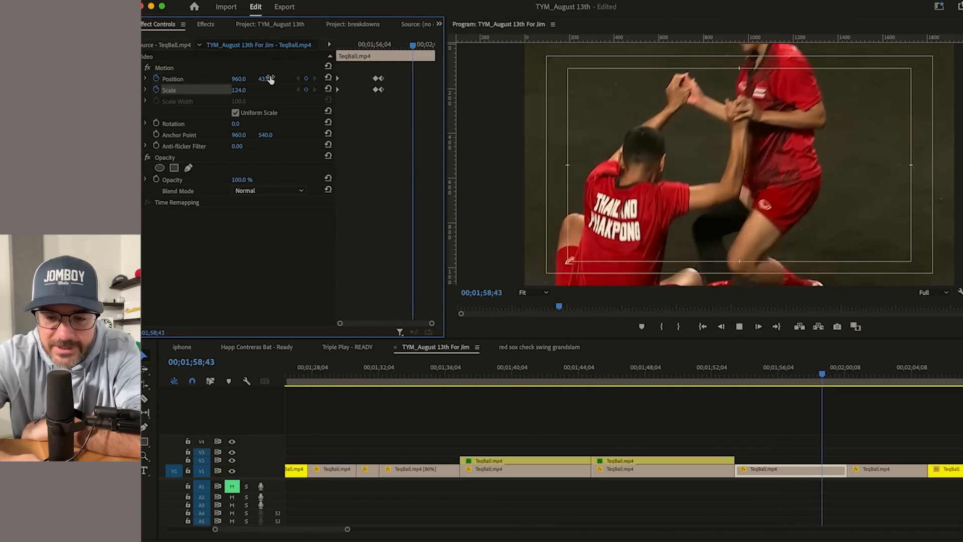
pyautogui.press('space')
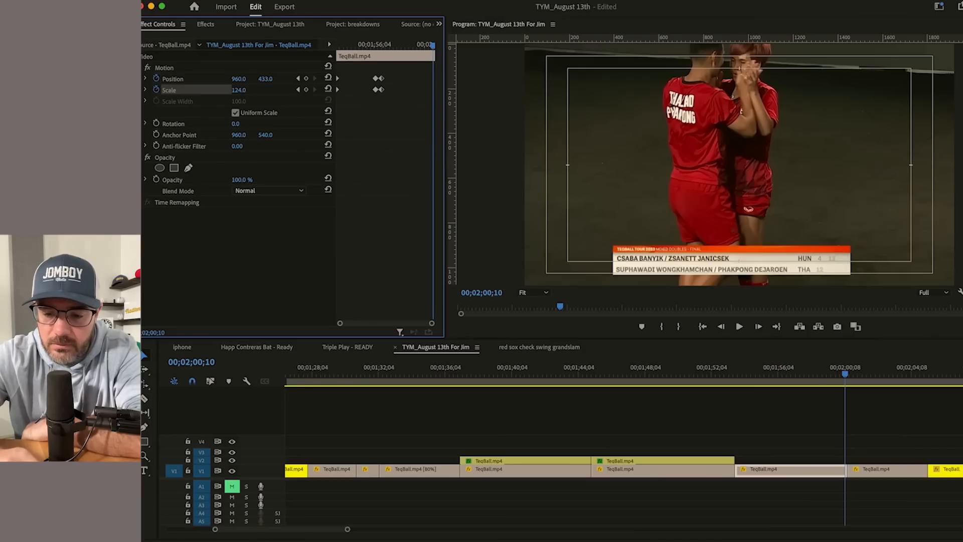
# Step: Review the teammates' celebration in the TYM_August 13th For Jim sequence and split the clip at 00;01;58;37
pyautogui.click(865, 424)
pyautogui.press('space')
pyautogui.press('space')
pyautogui.click(566, 347)
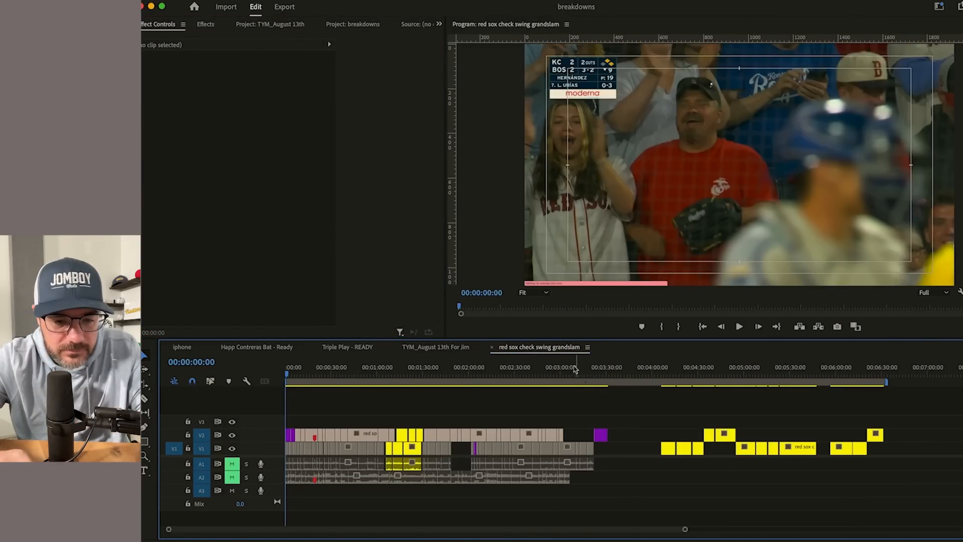
pyautogui.click(436, 347)
pyautogui.click(553, 403)
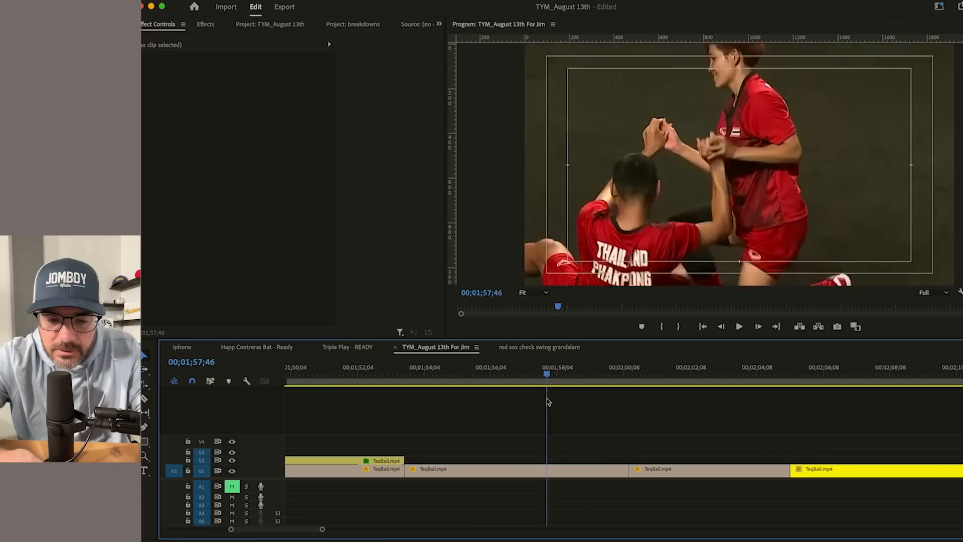
pyautogui.moveTo(552, 404); pyautogui.dragTo(582, 448)
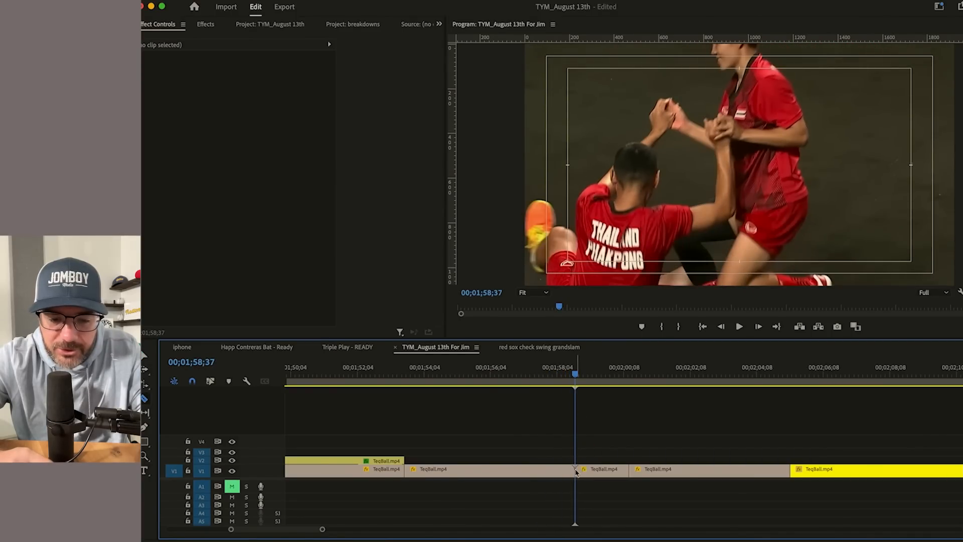
# Step: Move all clips after the split-off celebration segment up to V2 and later in time to open a gap
pyautogui.moveTo(644, 470); pyautogui.dragTo(749, 461)
pyautogui.click(604, 474)
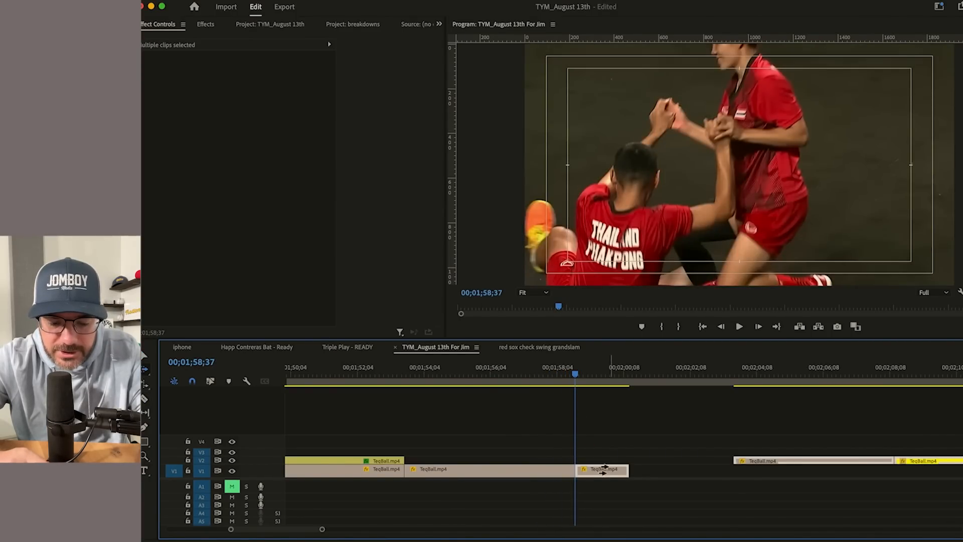
pyautogui.click(602, 472)
# Step: Add Position and Scale keyframes to the split-off celebration segment at 00;01;59;15
pyautogui.press('space')
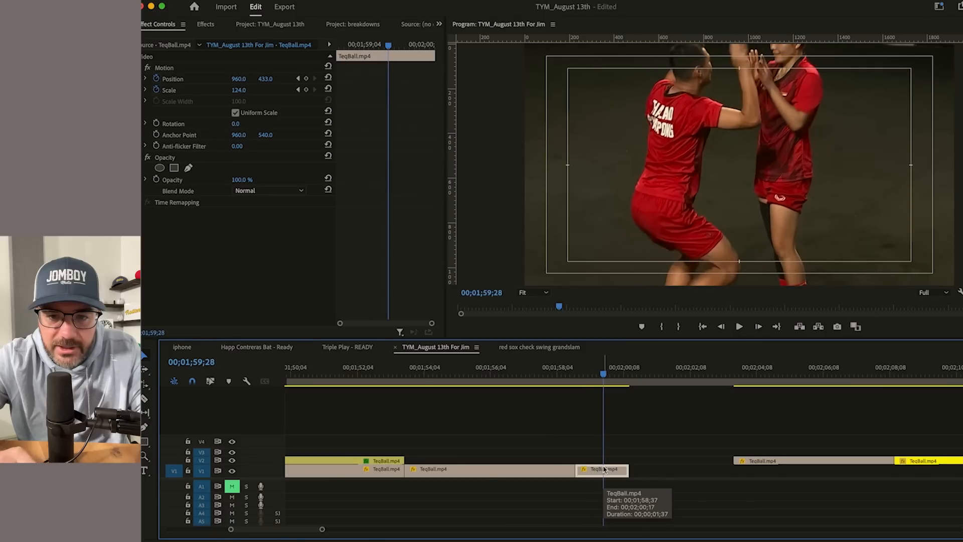
pyautogui.press('=')
pyautogui.moveTo(617, 362)
pyautogui.mouseDown()
pyautogui.moveTo(589, 369)
pyautogui.moveTo(611, 369)
pyautogui.mouseUp()
pyautogui.click(306, 79)
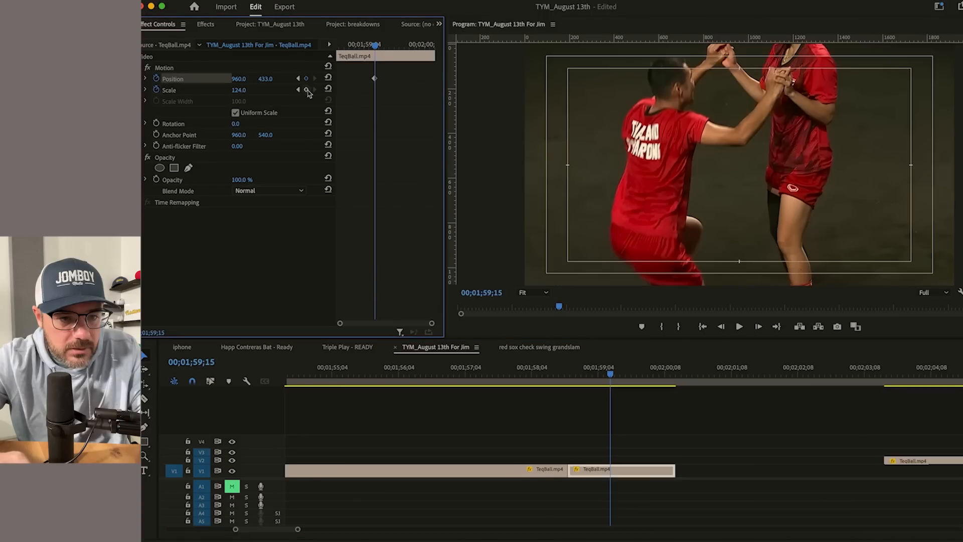
pyautogui.click(306, 89)
# Step: Zoom in on the celebrating pair with Scale 235 and Position 960, 1080, and shift the keyframes earlier so the zoom ends at 00;01;59;24
pyautogui.press('space')
pyautogui.press('space')
pyautogui.moveTo(238, 90)
pyautogui.mouseDown()
pyautogui.moveTo(302, 90)
pyautogui.moveTo(246, 90)
pyautogui.moveTo(268, 79)
pyautogui.moveTo(222, 92)
pyautogui.moveTo(241, 80)
pyautogui.mouseUp()
pyautogui.moveTo(605, 375)
pyautogui.mouseDown()
pyautogui.moveTo(604, 384)
pyautogui.moveTo(621, 384)
pyautogui.mouseUp()
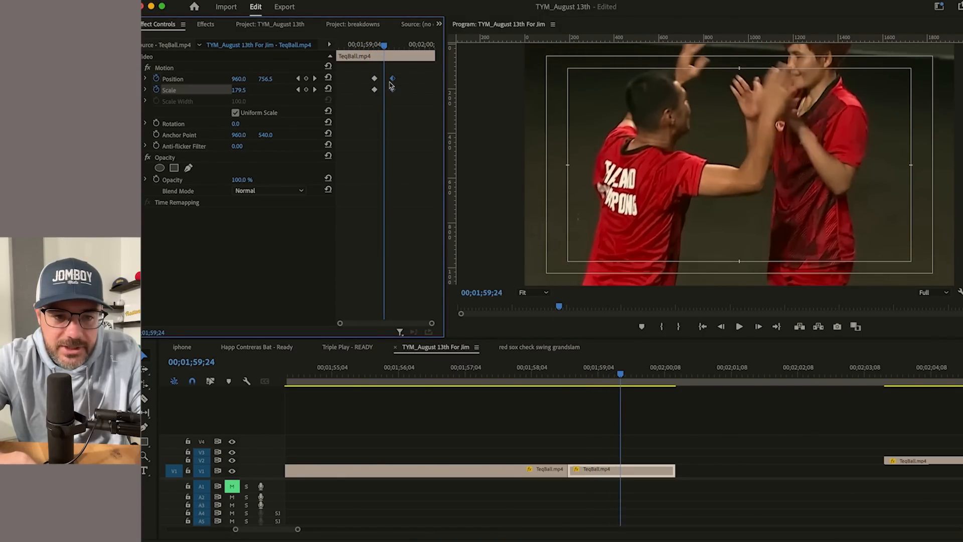
pyautogui.moveTo(393, 87); pyautogui.dragTo(383, 85)
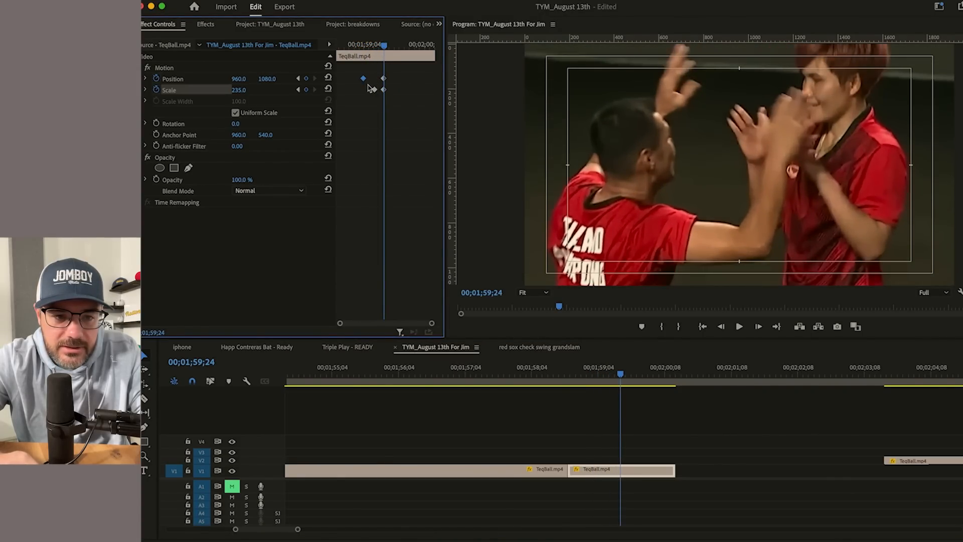
pyautogui.moveTo(354, 47); pyautogui.dragTo(393, 58)
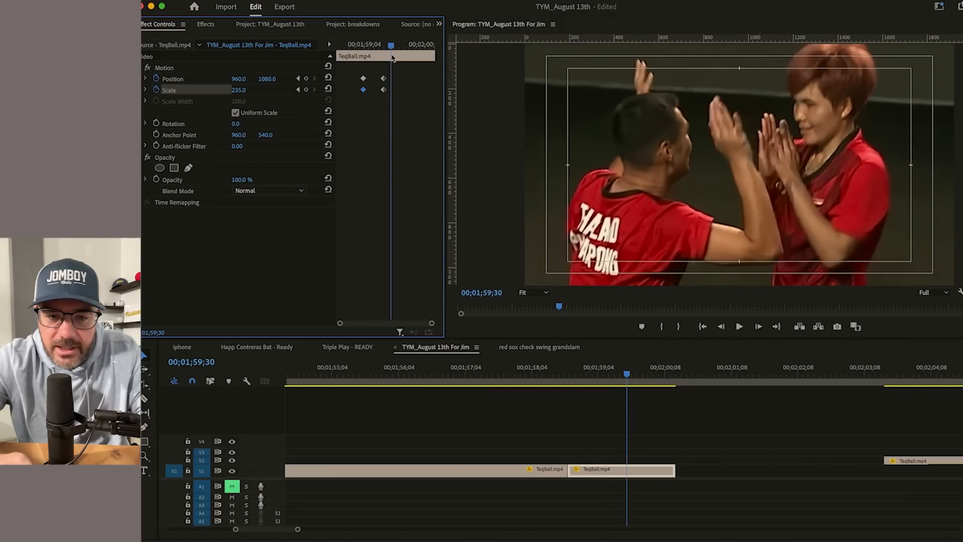
# Step: Split the celebration segment at 00;01;59;16
pyautogui.moveTo(629, 381)
pyautogui.mouseDown()
pyautogui.moveTo(680, 382)
pyautogui.moveTo(589, 380)
pyautogui.moveTo(619, 380)
pyautogui.moveTo(612, 385)
pyautogui.mouseUp()
pyautogui.click(613, 472)
pyautogui.press('v')
# Step: Slow the last celebration segment to 30% speed and review it and the start of the following hug clip
pyautogui.click(636, 473)
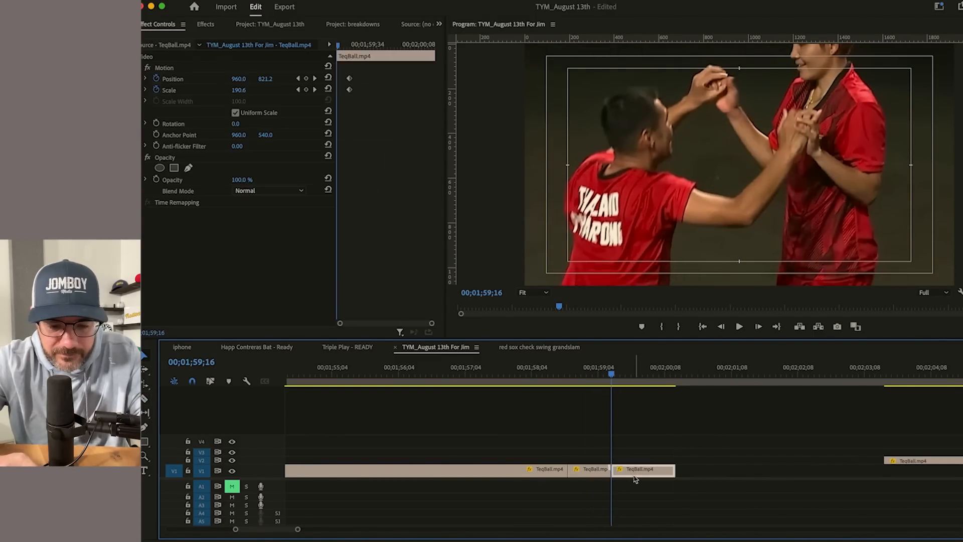
pyautogui.press('super+r')
pyautogui.write('30')
pyautogui.press('Return')
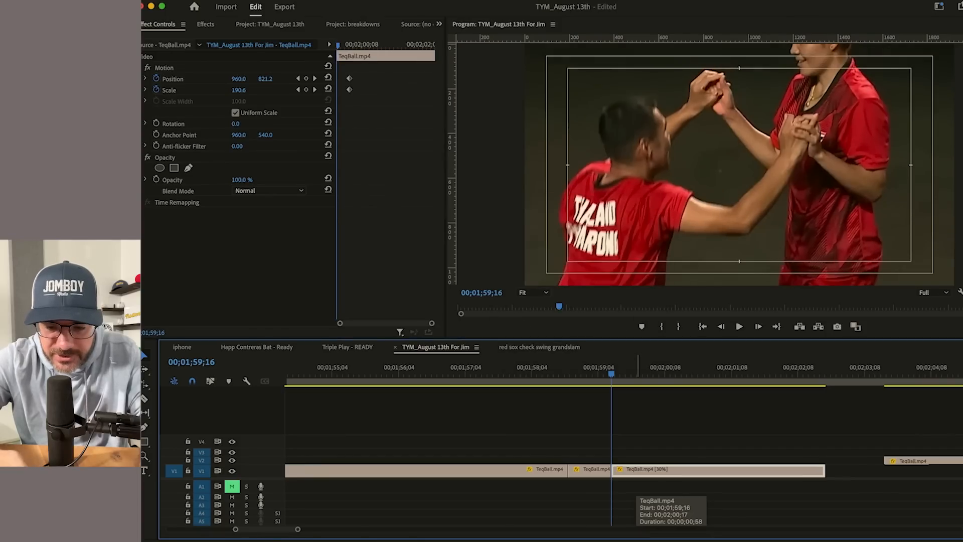
pyautogui.press('space')
pyautogui.press('space')
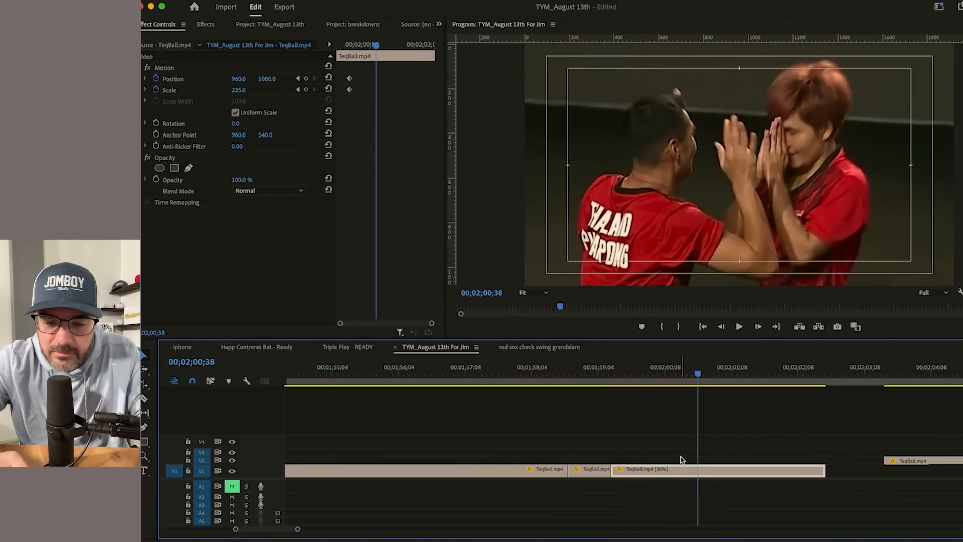
pyautogui.press('space')
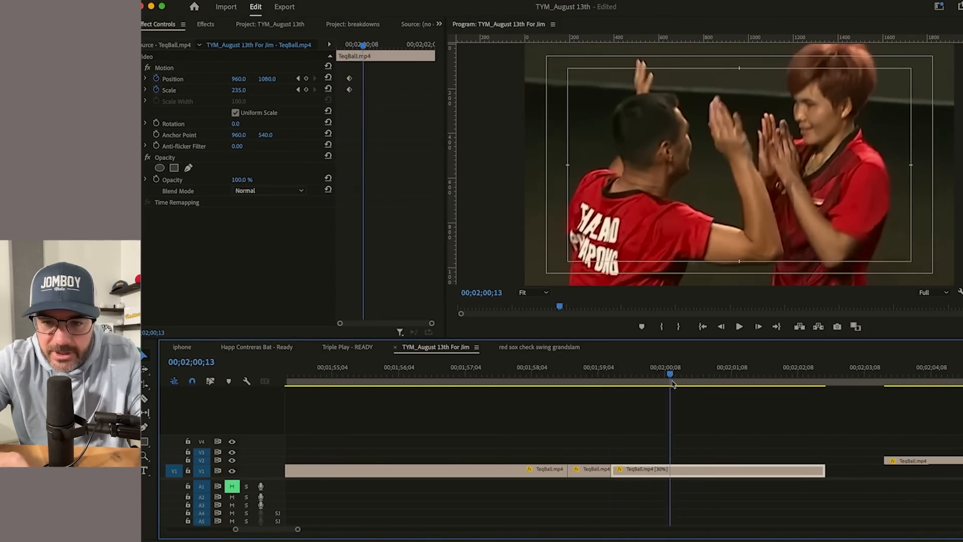
pyautogui.click(898, 390)
pyautogui.press('space')
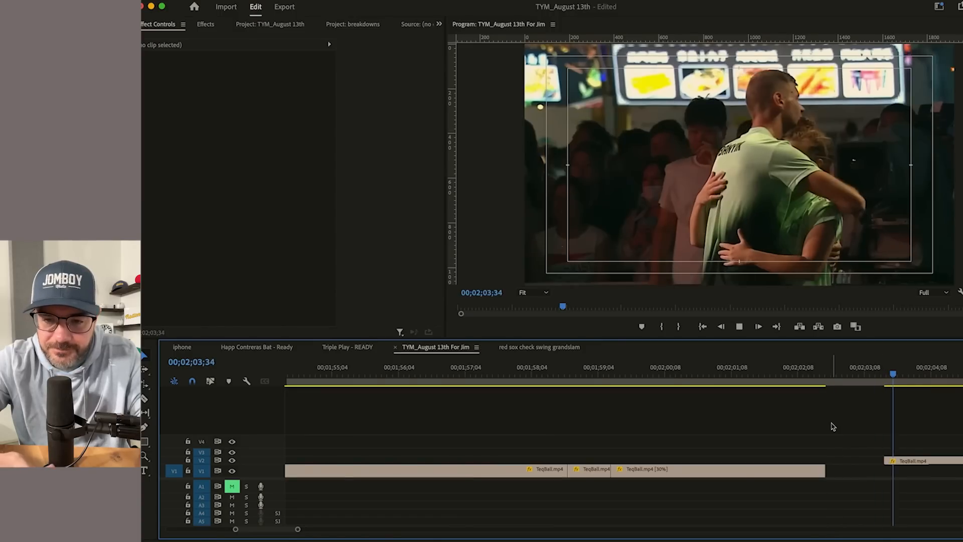
# Step: Review the hug clips and replay the slowed celebration segment
pyautogui.click(804, 427)
pyautogui.press('-')
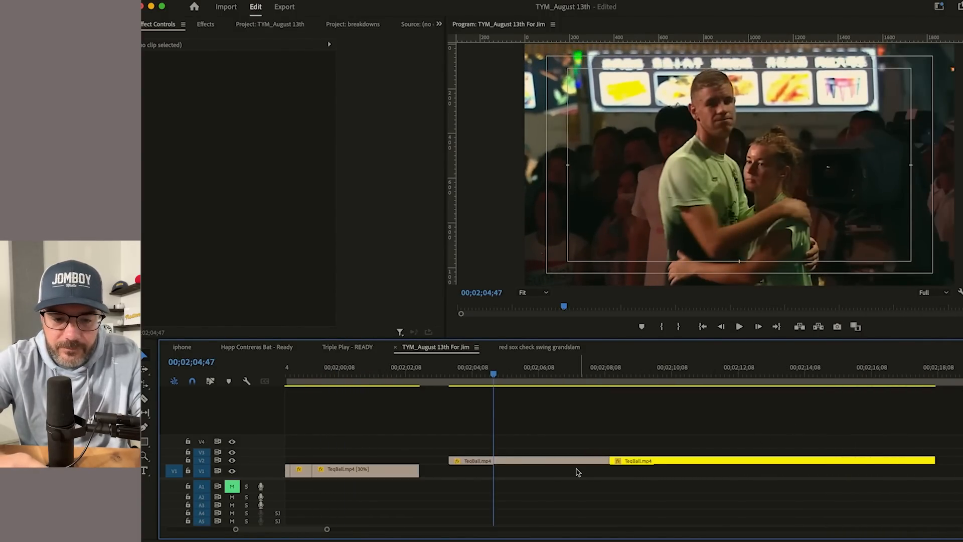
pyautogui.moveTo(494, 375); pyautogui.dragTo(745, 405)
pyautogui.press('-')
pyautogui.click(474, 378)
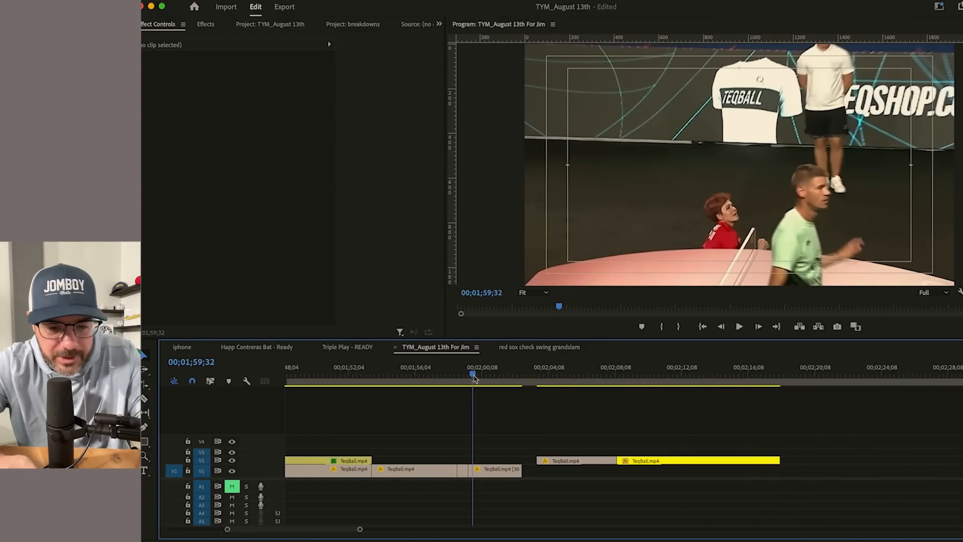
pyautogui.press('space')
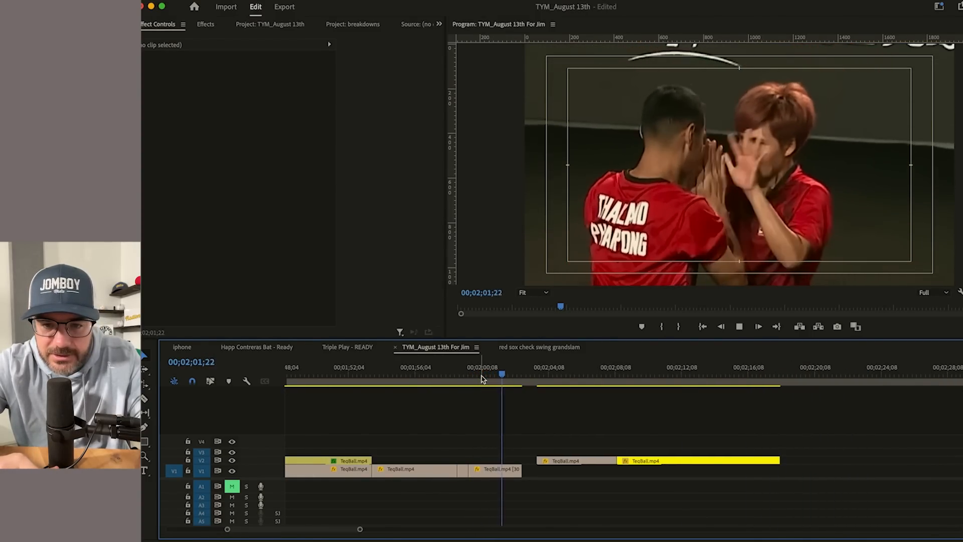
pyautogui.press('space')
# Step: Delete the two hug clips at the end of the Teqball section and save the project
pyautogui.moveTo(568, 422); pyautogui.dragTo(665, 508)
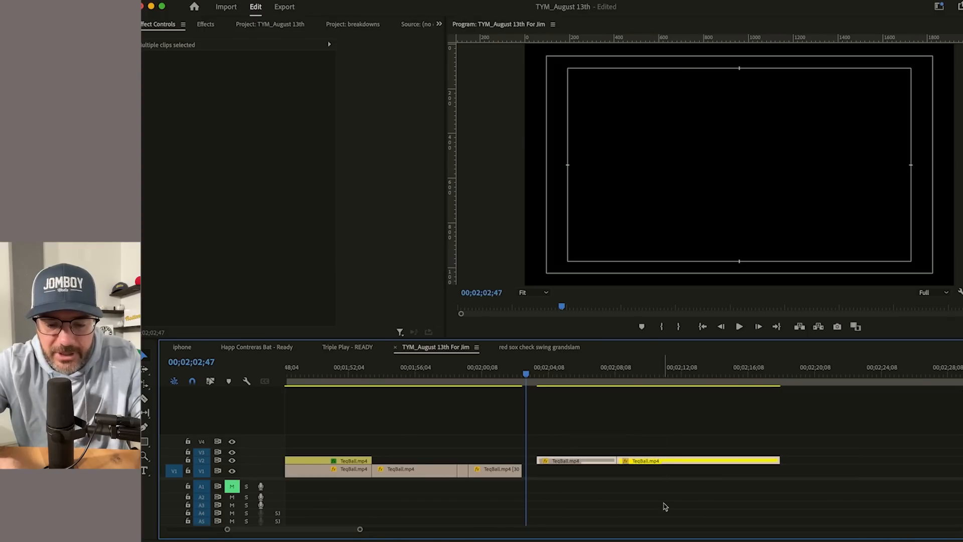
pyautogui.press('Delete')
pyautogui.press('-')
pyautogui.press('-')
pyautogui.press('super+s')
# Step: Locate the Slamball overtime section in the sequence and look through its opening clips
pyautogui.press('-')
pyautogui.press('-')
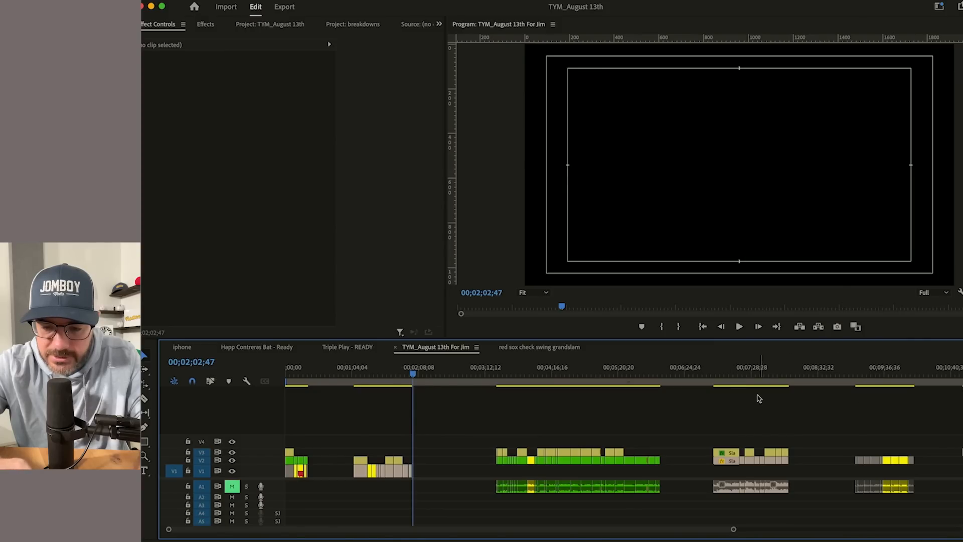
pyautogui.click(723, 379)
pyautogui.press('=')
pyautogui.press('=')
pyautogui.moveTo(598, 379); pyautogui.dragTo(621, 379)
pyautogui.press('\\')
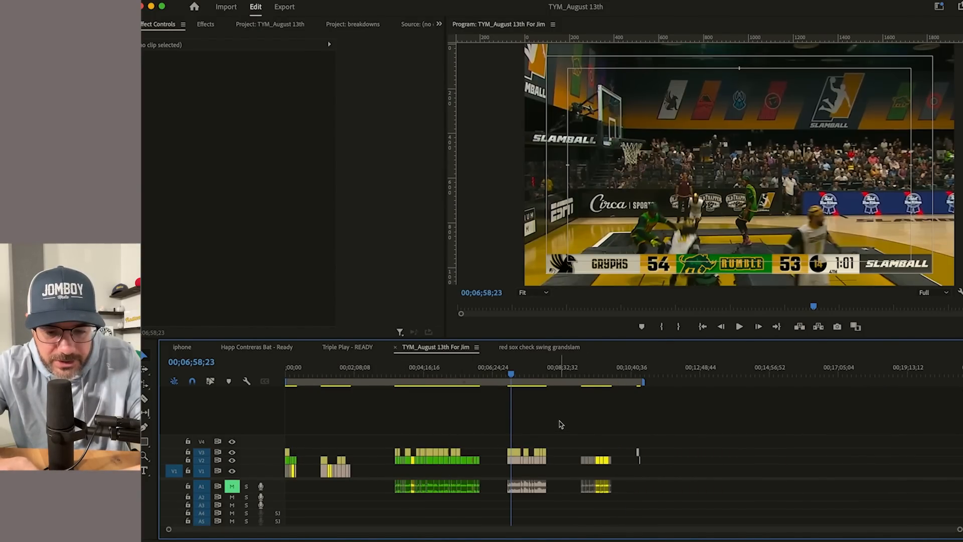
pyautogui.press('=')
pyautogui.press('=')
pyautogui.click(609, 380)
pyautogui.moveTo(609, 380); pyautogui.dragTo(721, 370)
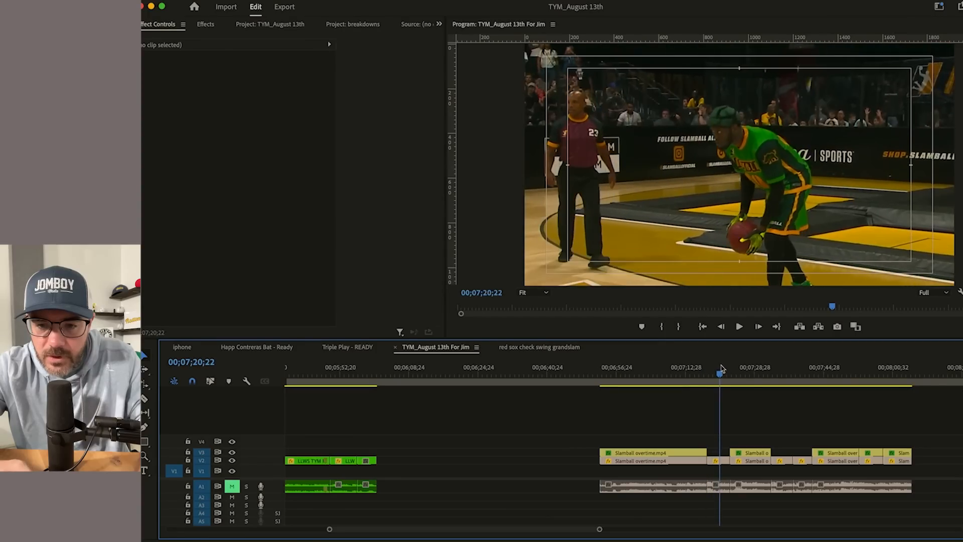
# Step: Delete the first Slamball overtime clip together with its scoreboard overlay and audio
pyautogui.click(696, 381)
pyautogui.moveTo(679, 424); pyautogui.dragTo(632, 534)
pyautogui.press('Delete')
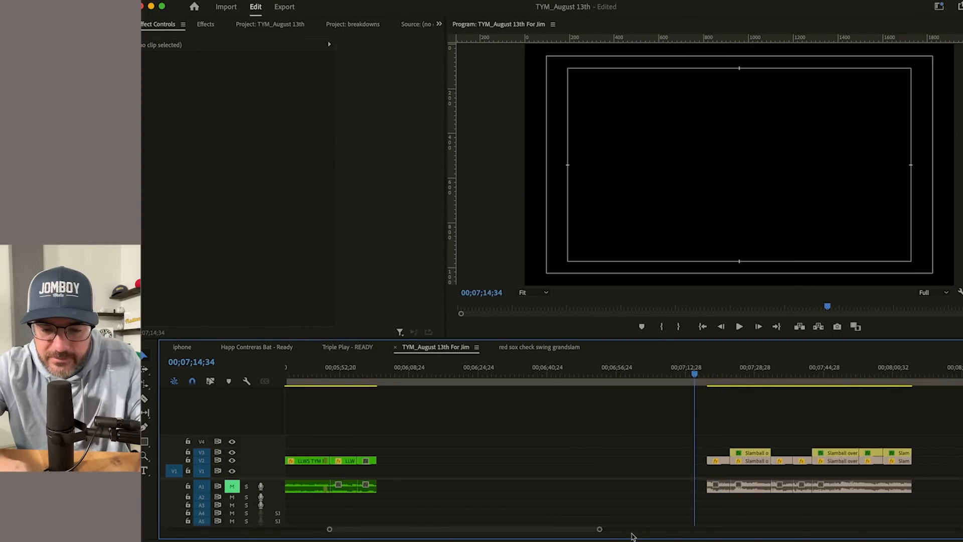
# Step: Try to extend the scoreboard overlay back to the start of the first remaining Slamball clip
pyautogui.press('Down')
pyautogui.press('=')
pyautogui.press('=')
pyautogui.press('space')
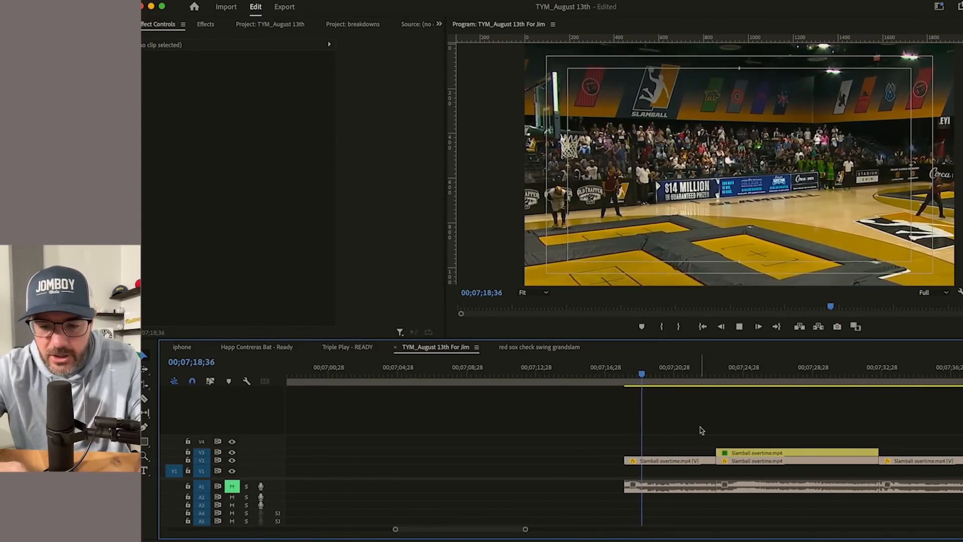
pyautogui.moveTo(717, 448); pyautogui.dragTo(628, 453)
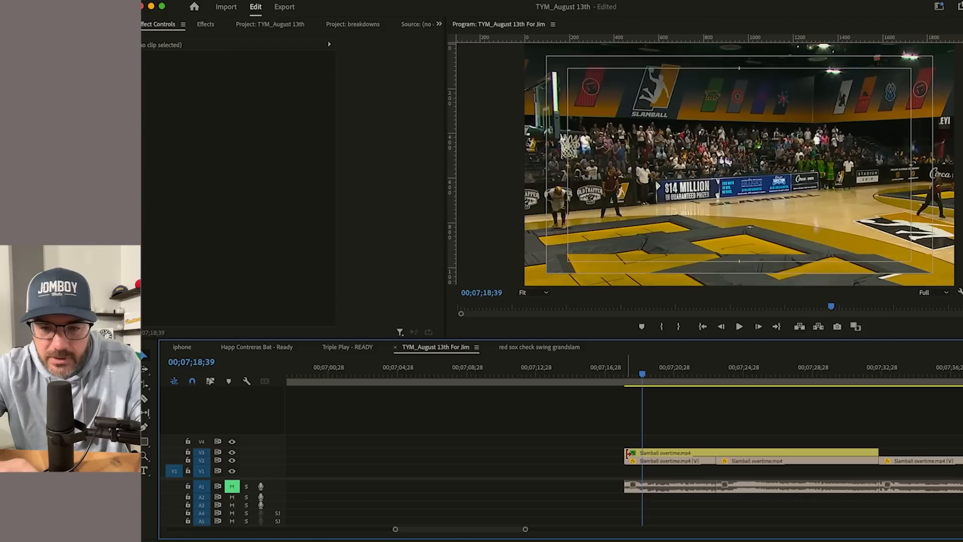
pyautogui.press('super+z')
pyautogui.press('space')
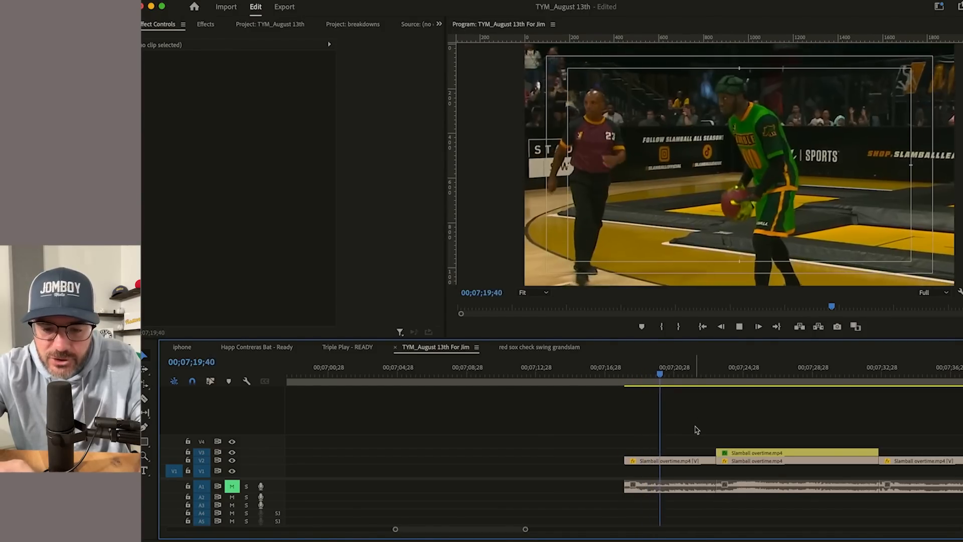
# Step: Split the first remaining Slamball clip at 00;07;19;36 and play past the cut
pyautogui.click(659, 375)
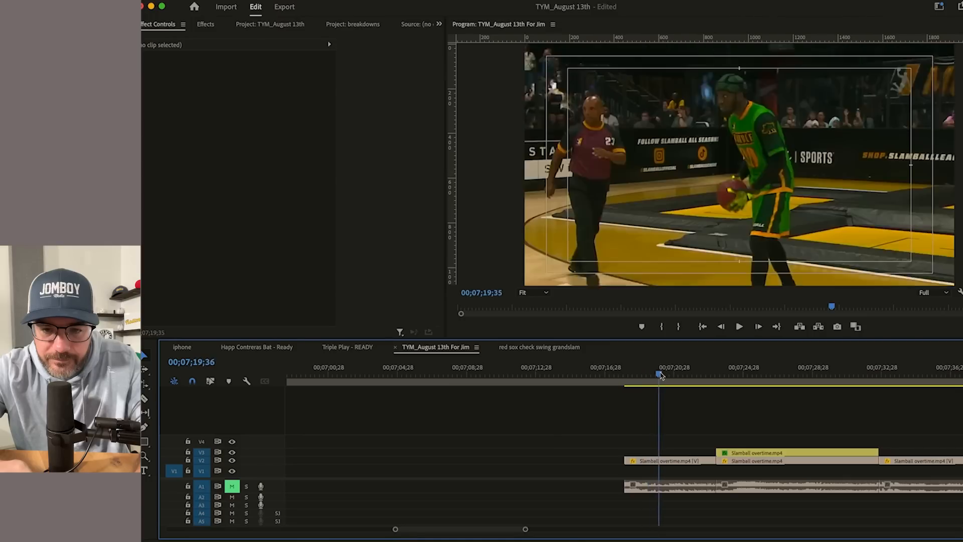
pyautogui.press('Right')
pyautogui.press('Right')
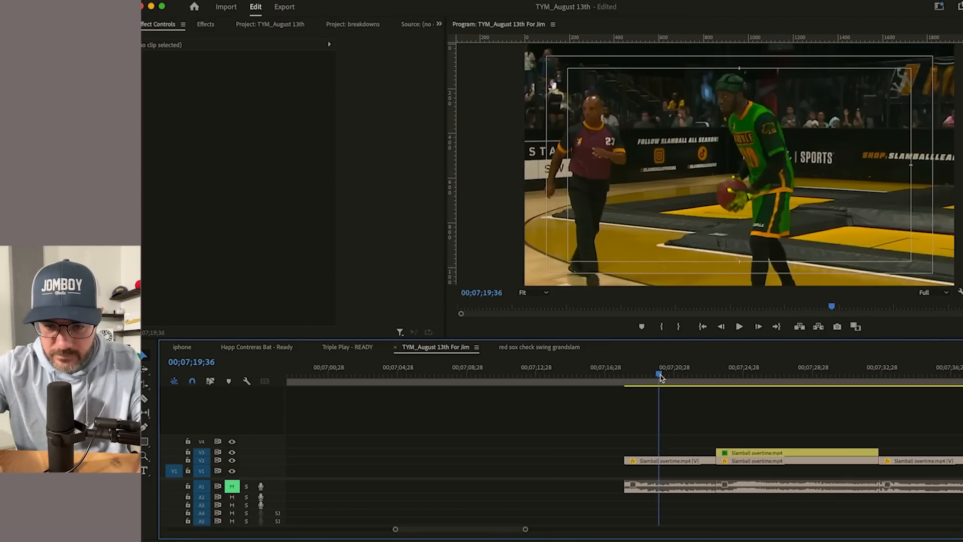
pyautogui.press('space')
pyautogui.hscroll(1, 712, 425)
pyautogui.press('space')
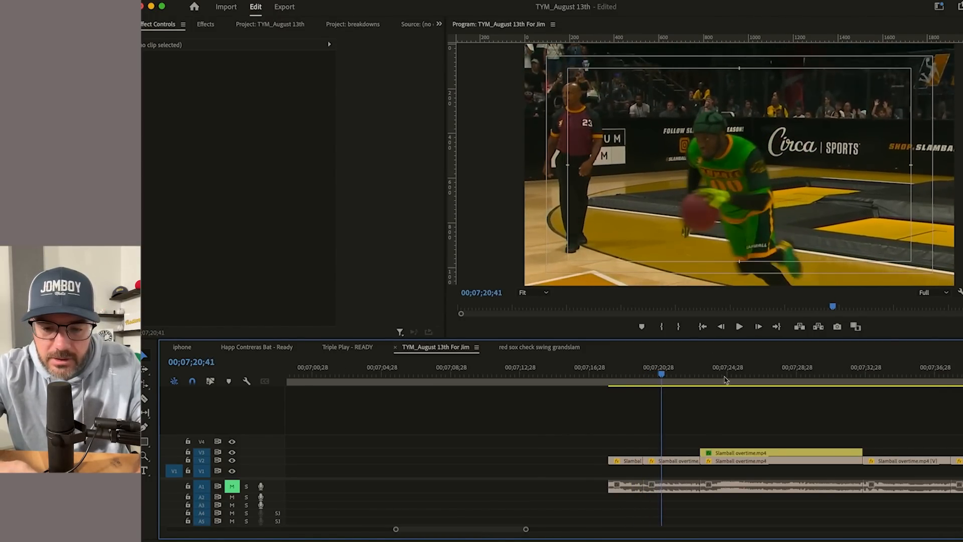
# Step: Cover the opening Slamball clips with a copy of the 57–57 first-overtime scoreboard overlay and check how it looks
pyautogui.click(724, 376)
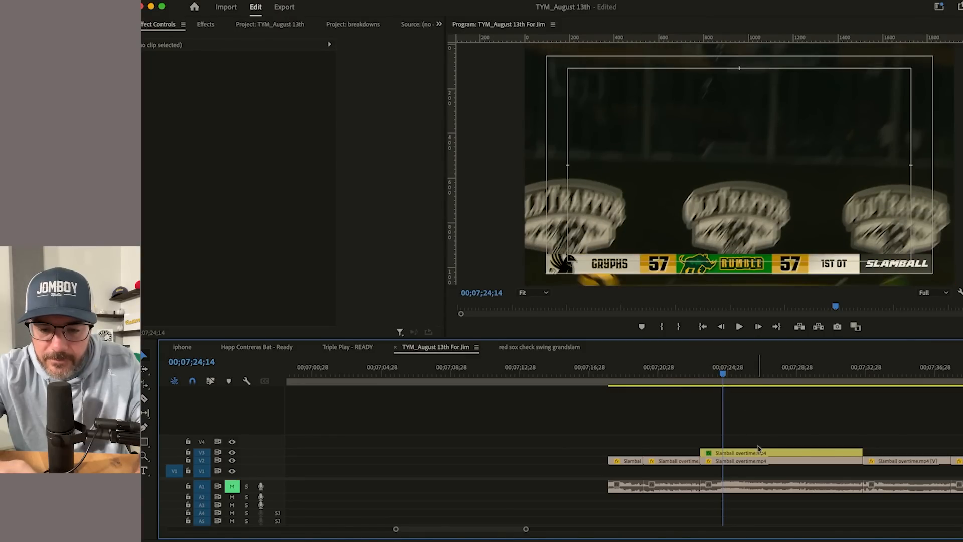
pyautogui.moveTo(742, 457); pyautogui.dragTo(700, 453)
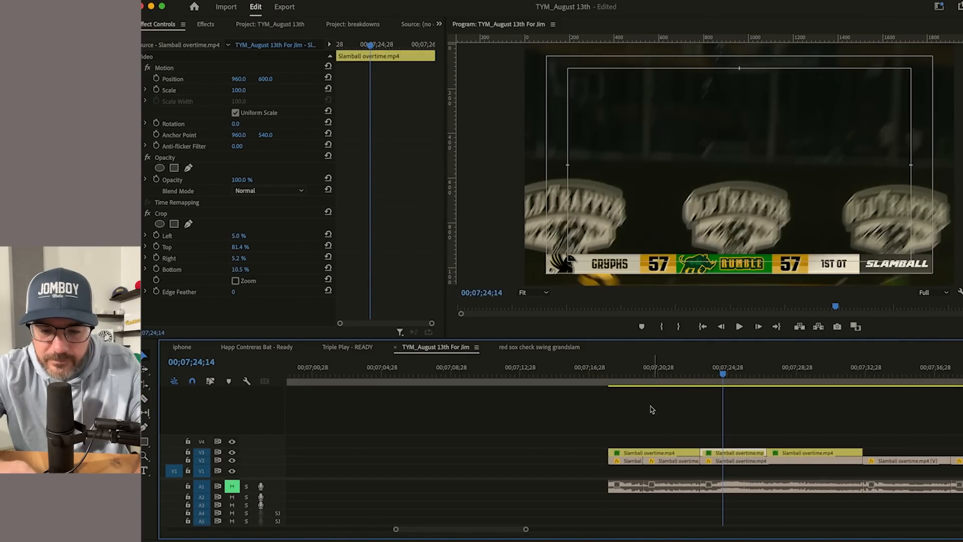
pyautogui.click(623, 381)
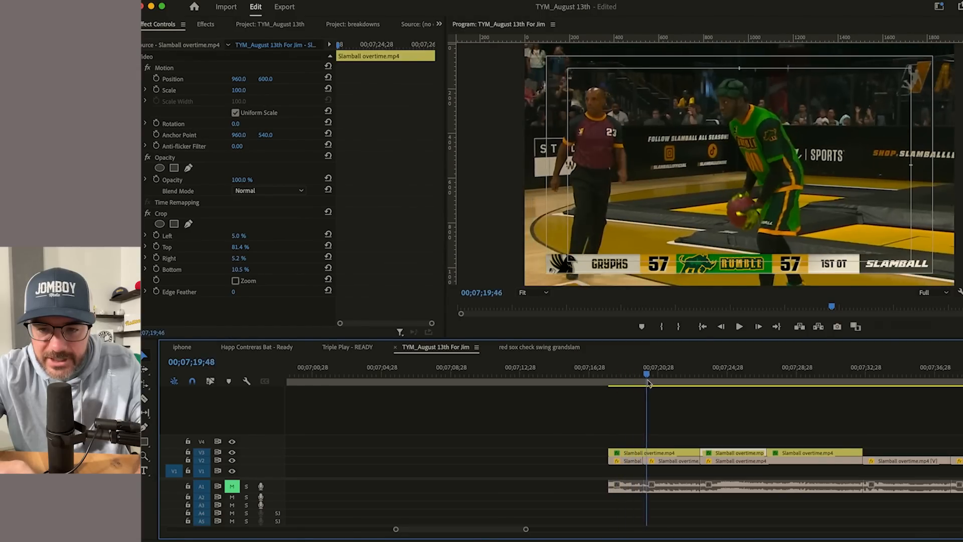
pyautogui.moveTo(672, 389); pyautogui.dragTo(676, 385)
pyautogui.click(697, 402)
# Step: Review the play from the drive to the basket through to the start of the replay clip at 00;07;32;19
pyautogui.press('=')
pyautogui.press('space')
pyautogui.click(631, 375)
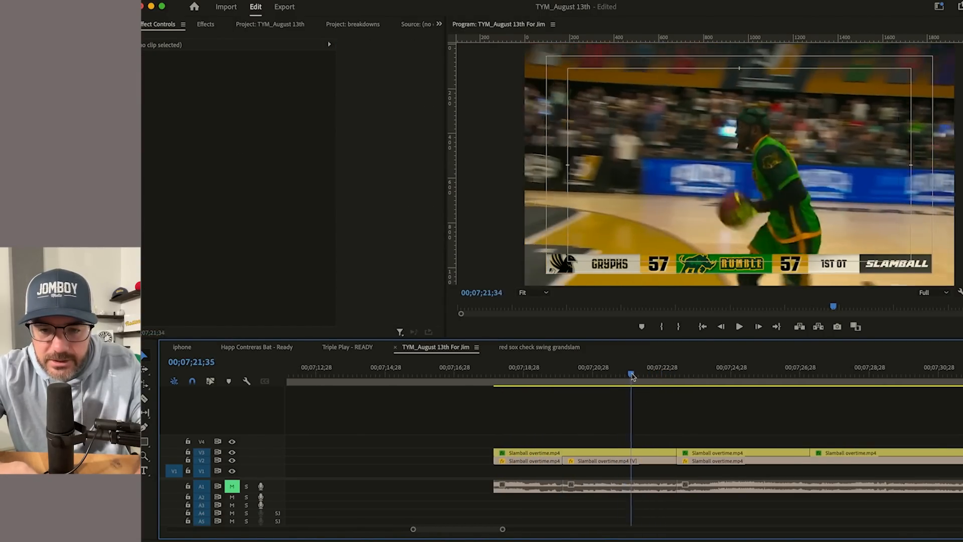
pyautogui.moveTo(657, 378); pyautogui.dragTo(691, 375)
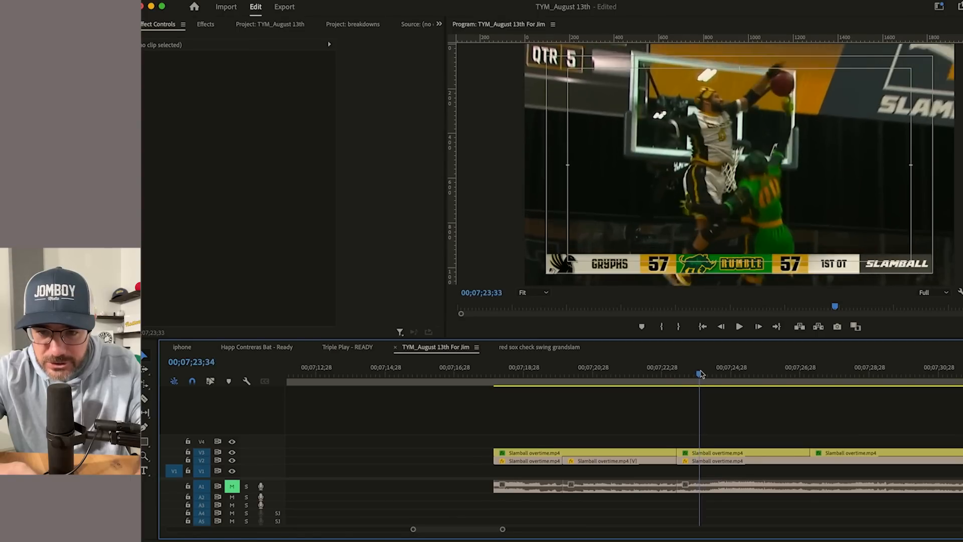
pyautogui.moveTo(722, 370); pyautogui.dragTo(809, 372)
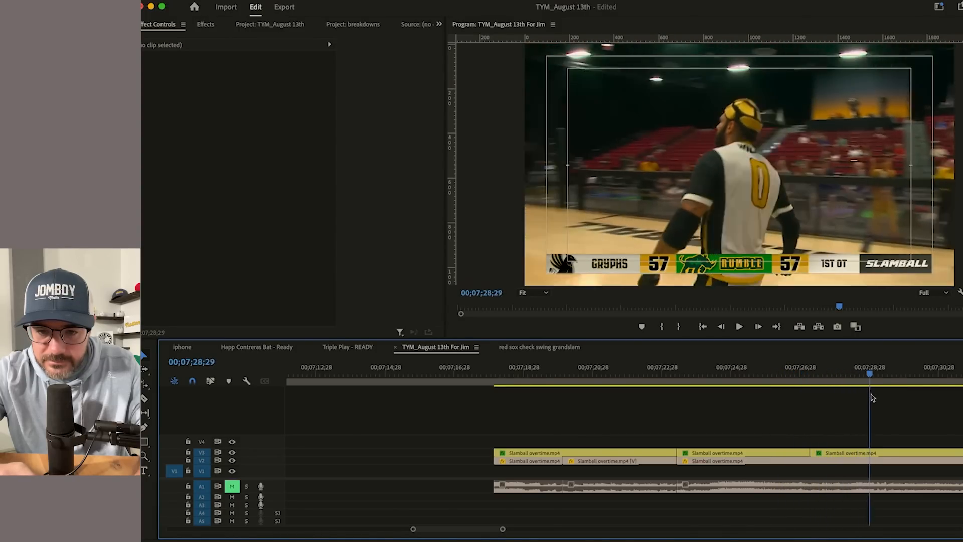
pyautogui.hscroll(5, 897, 427)
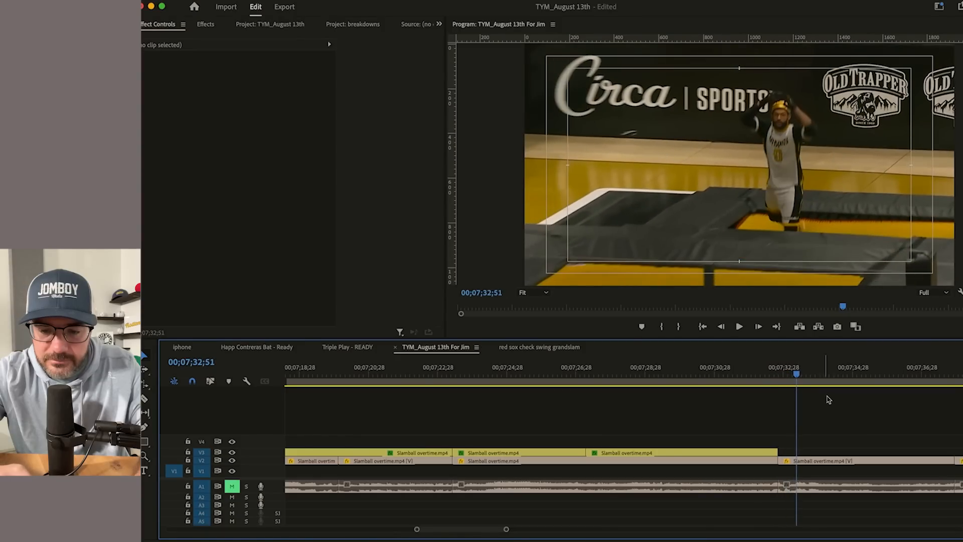
# Step: Label the replay clip at 00;07;32;19 yellow and enlarge its video to Scale 157 with Position 901, 838
pyautogui.press('-')
pyautogui.moveTo(744, 432); pyautogui.dragTo(729, 522)
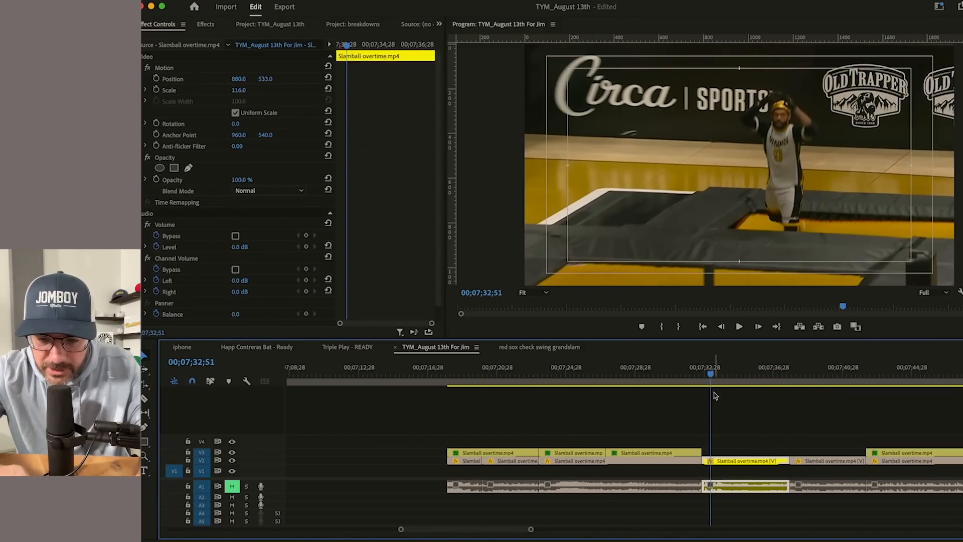
pyautogui.moveTo(711, 383); pyautogui.dragTo(746, 389)
pyautogui.click(735, 465)
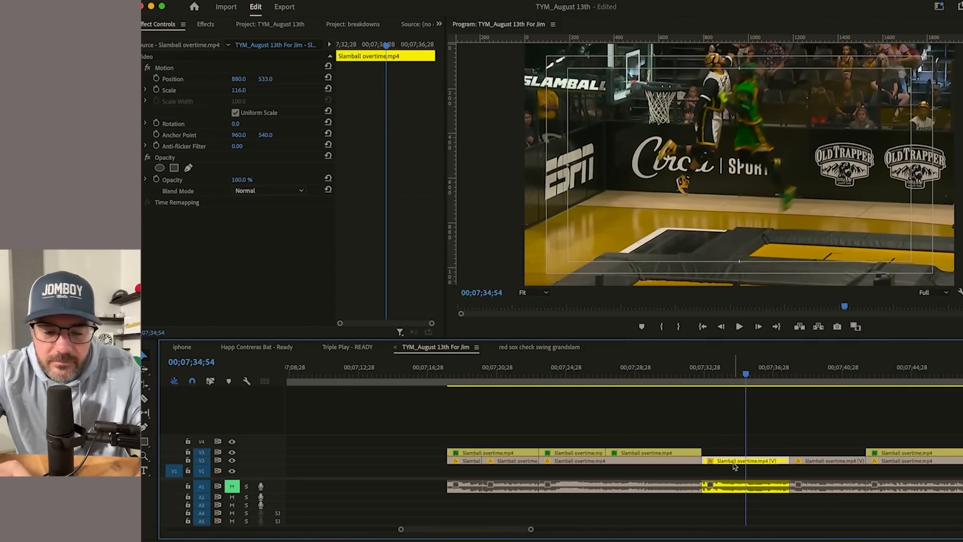
pyautogui.moveTo(255, 86); pyautogui.dragTo(261, 86)
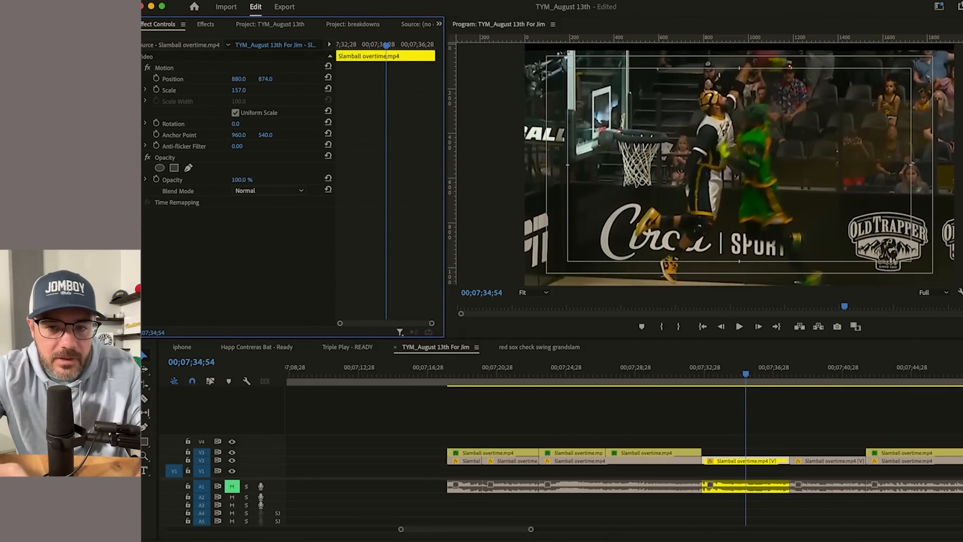
pyautogui.moveTo(707, 382); pyautogui.dragTo(744, 389)
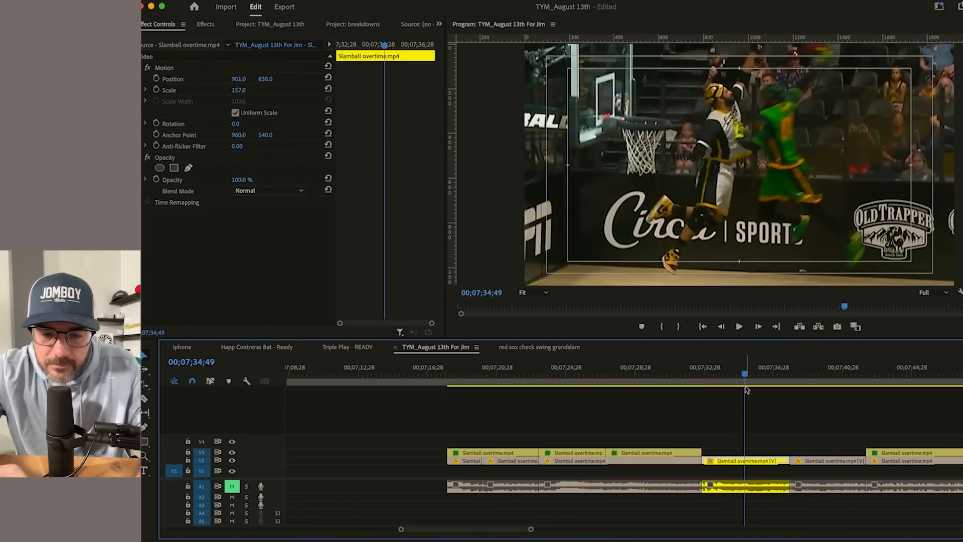
# Step: Keyframe Position and Scale at 00;07;34;49, and frame the clip's start wider at Scale 122 with an adjusted vertical position
pyautogui.click(156, 78)
pyautogui.click(156, 89)
pyautogui.press('Up')
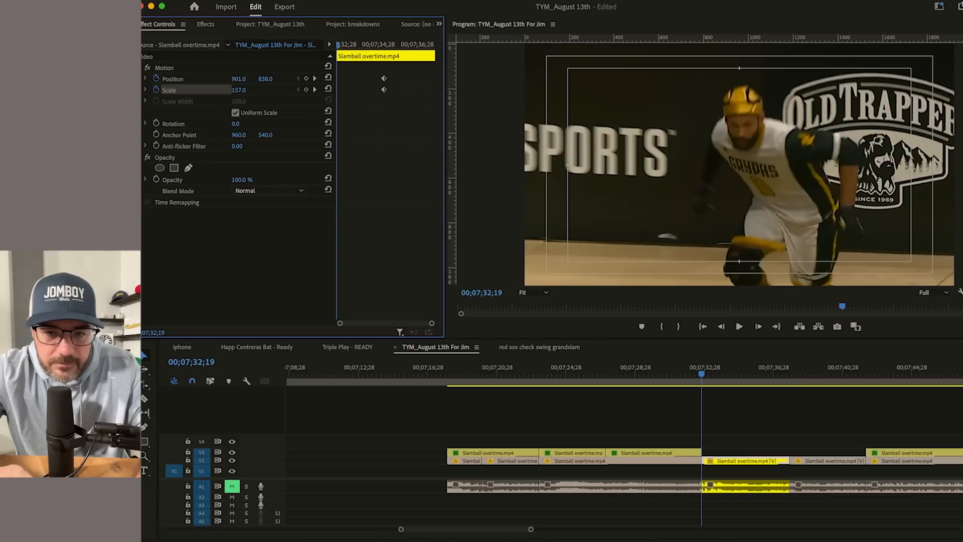
pyautogui.moveTo(235, 90); pyautogui.dragTo(180, 80)
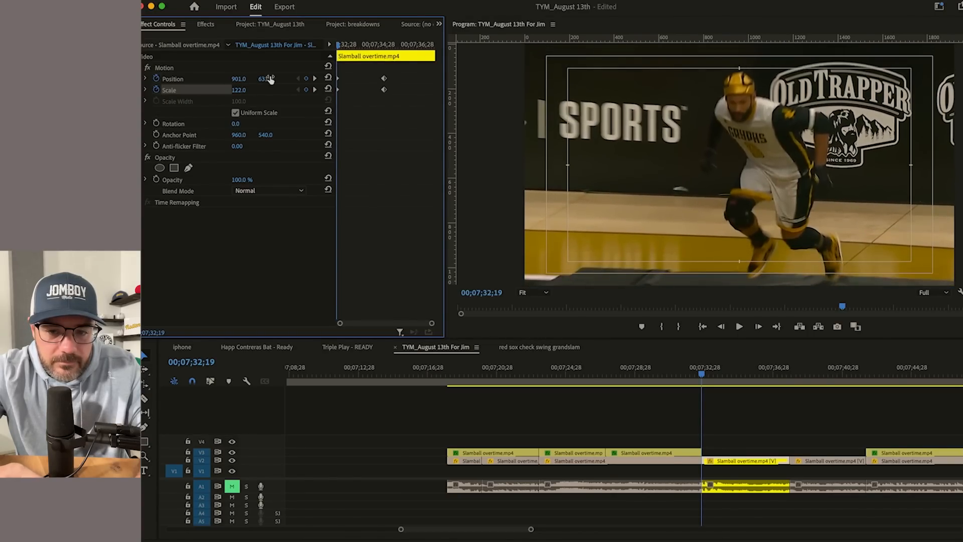
# Step: Follow the player's bounce with a Position keyframe of 901, 483.7 at 00;07;33;43, and remove the extra Position keyframe just before it
pyautogui.press('space')
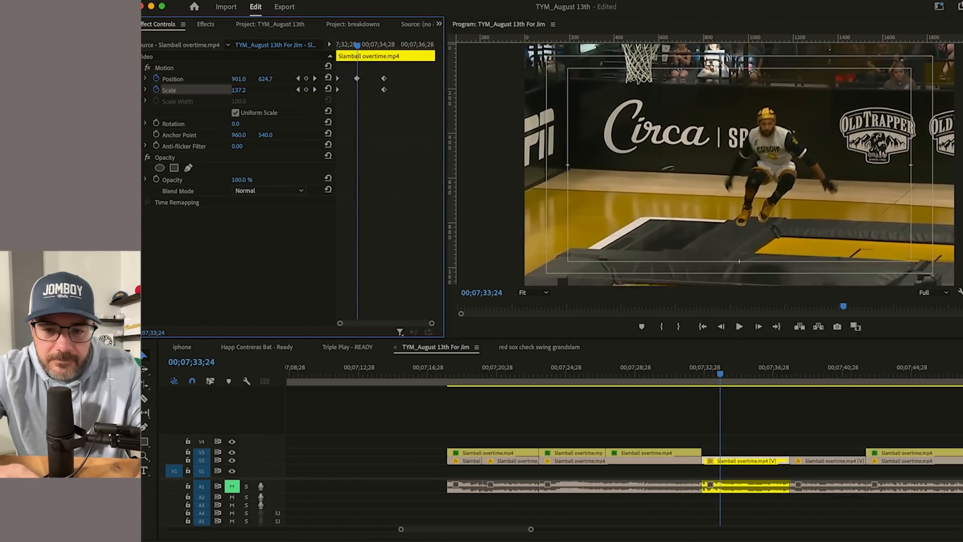
pyautogui.press('space')
pyautogui.press('space')
pyautogui.moveTo(269, 79); pyautogui.dragTo(239, 79)
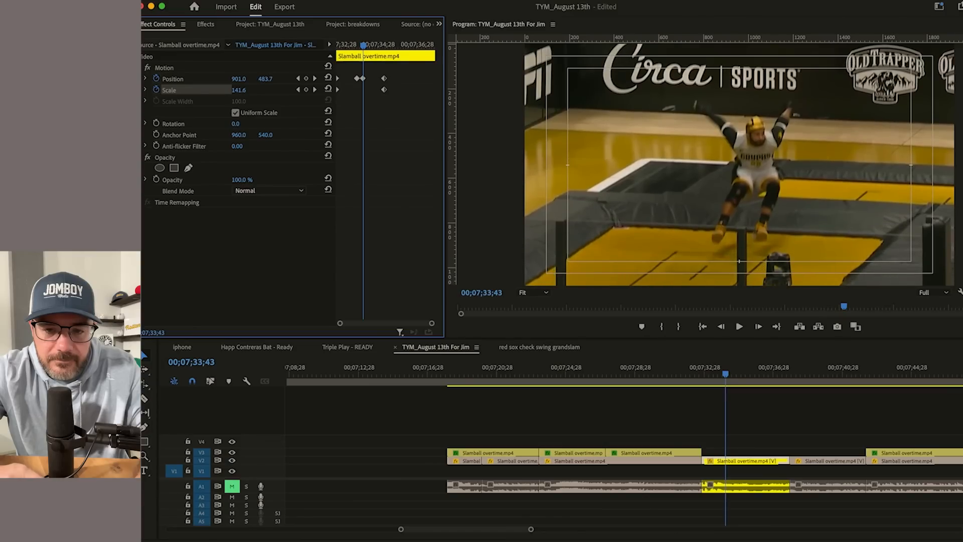
pyautogui.press('space')
pyautogui.press('space')
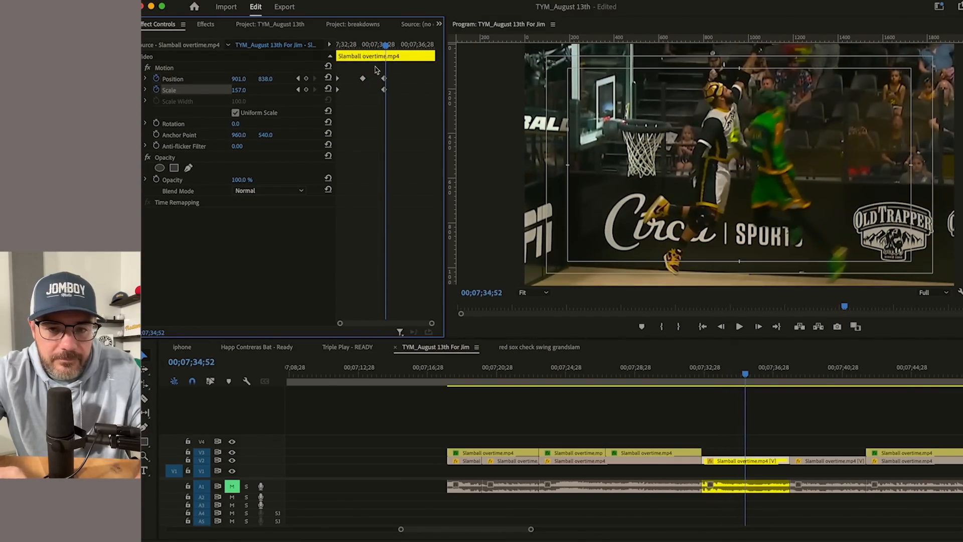
# Step: Set a Position keyframe of 901, 320 at 00;07;36;09 to follow the players' landing, and play the replay back
pyautogui.press('space')
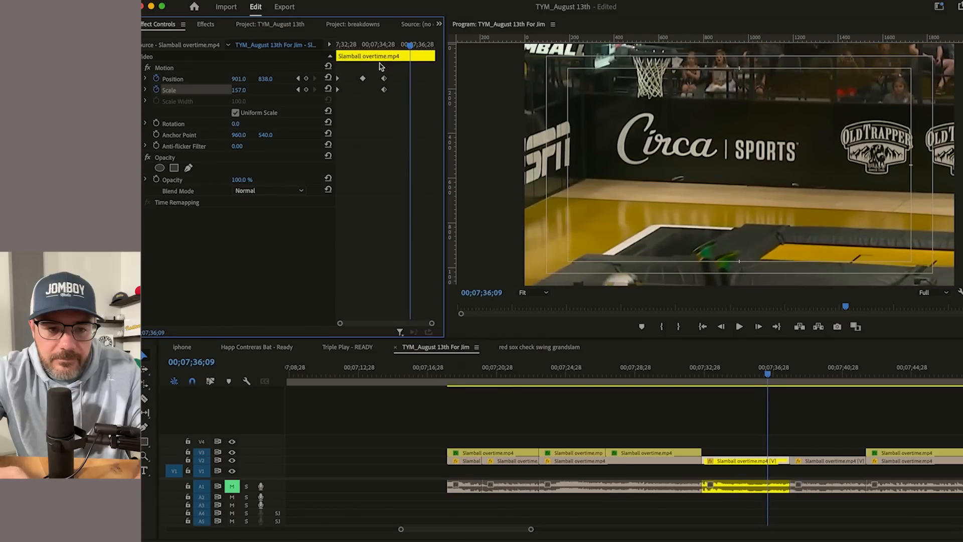
pyautogui.moveTo(269, 79); pyautogui.dragTo(193, 78)
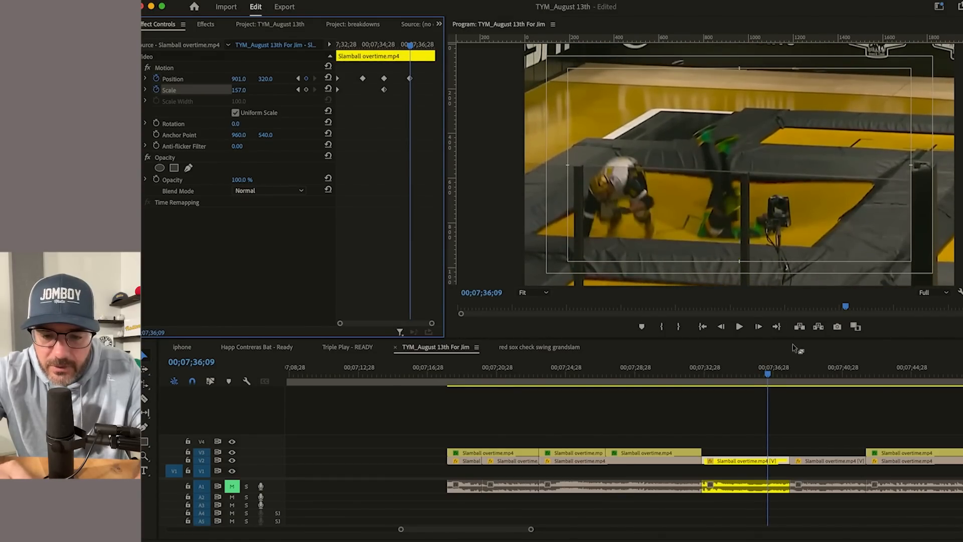
pyautogui.click(705, 380)
pyautogui.press('space')
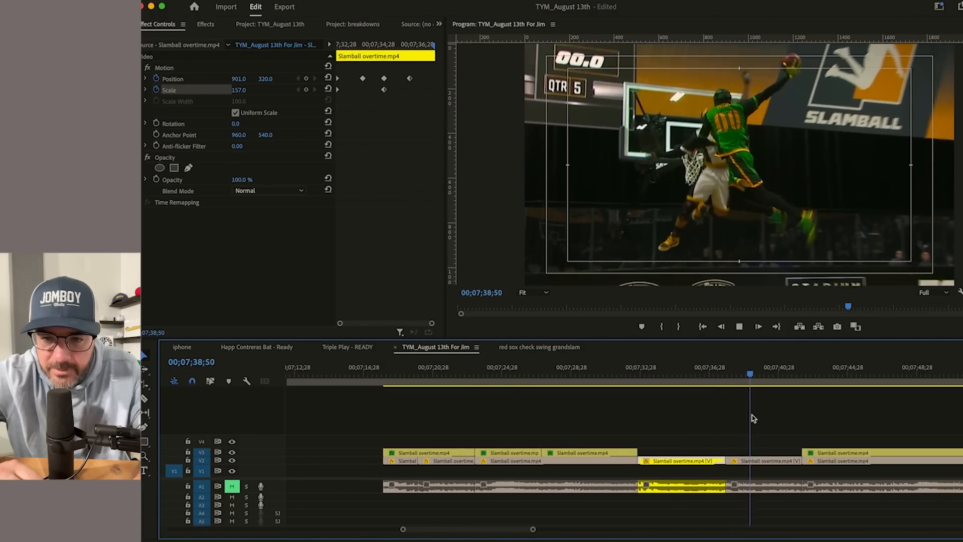
pyautogui.press('space')
# Step: Label the following replay clip at 00;07;37;37 yellow and select its video
pyautogui.moveTo(654, 373); pyautogui.dragTo(729, 378)
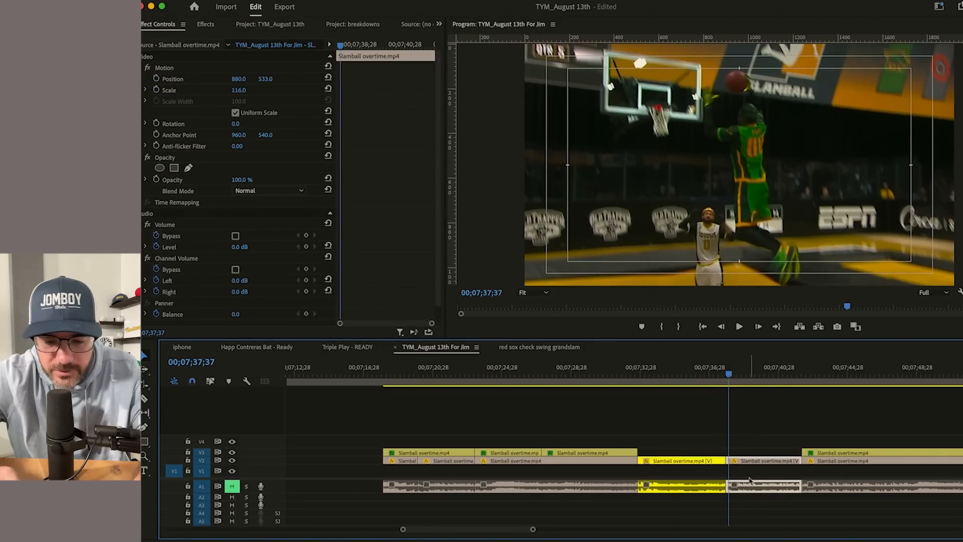
pyautogui.click(746, 452)
pyautogui.click(743, 462)
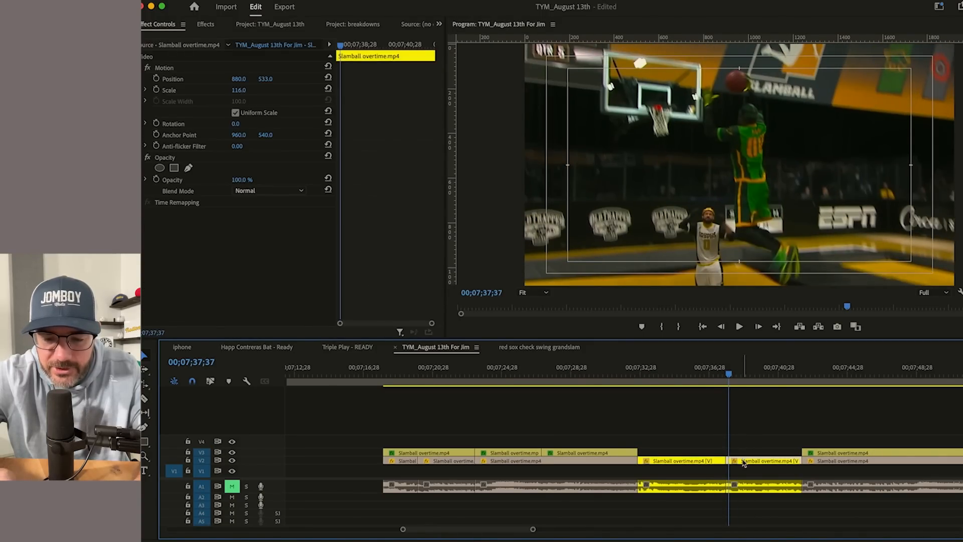
# Step: Enlarge the yellow replay clip to Scale 146 at 00;07;38;00 and lower its vertical position to frame the dunker
pyautogui.press('space')
pyautogui.press('space')
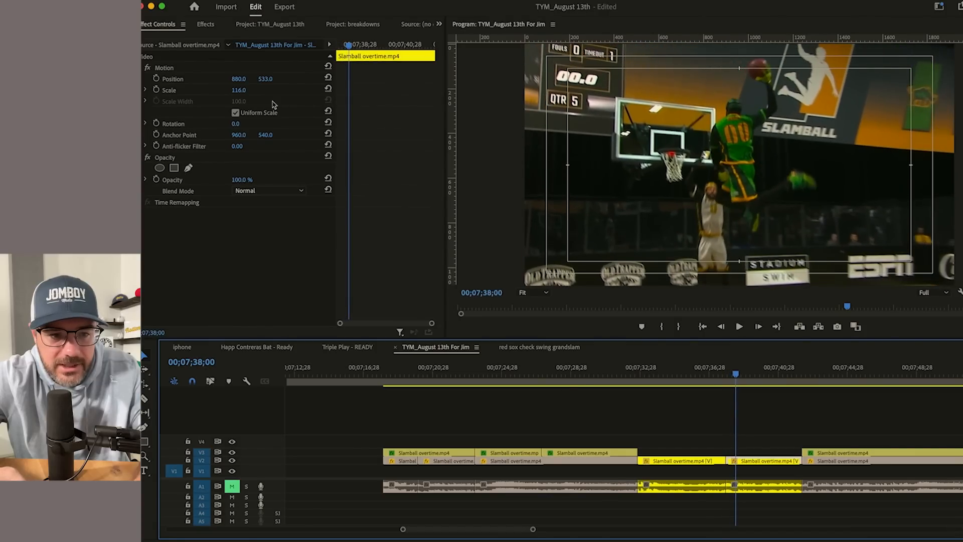
pyautogui.moveTo(240, 91); pyautogui.dragTo(156, 79)
pyautogui.moveTo(266, 79); pyautogui.dragTo(296, 79)
pyautogui.moveTo(239, 90)
pyautogui.mouseDown()
pyautogui.moveTo(253, 79)
pyautogui.moveTo(245, 80)
pyautogui.mouseUp()
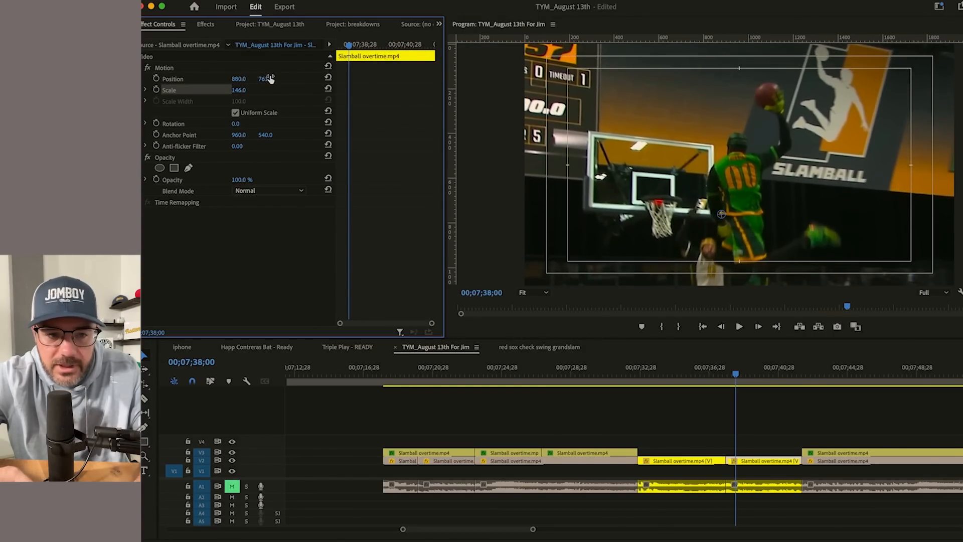
# Step: Play the replay to 00;07;38;14 and set the clip's vertical position to 778
pyautogui.click(767, 430)
pyautogui.press('=')
pyautogui.press('Up')
pyautogui.press('space')
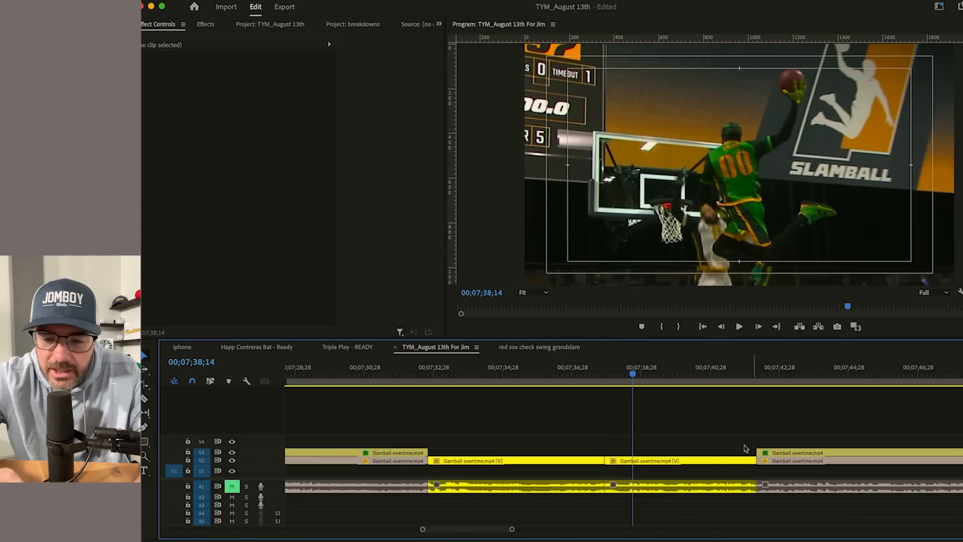
pyautogui.click(716, 462)
pyautogui.moveTo(266, 79); pyautogui.dragTo(275, 80)
# Step: Export the frame at 00;07;38;14 as a PNG to Downloads/Copied_TYM_August 13th and import it into the project
pyautogui.click(837, 327)
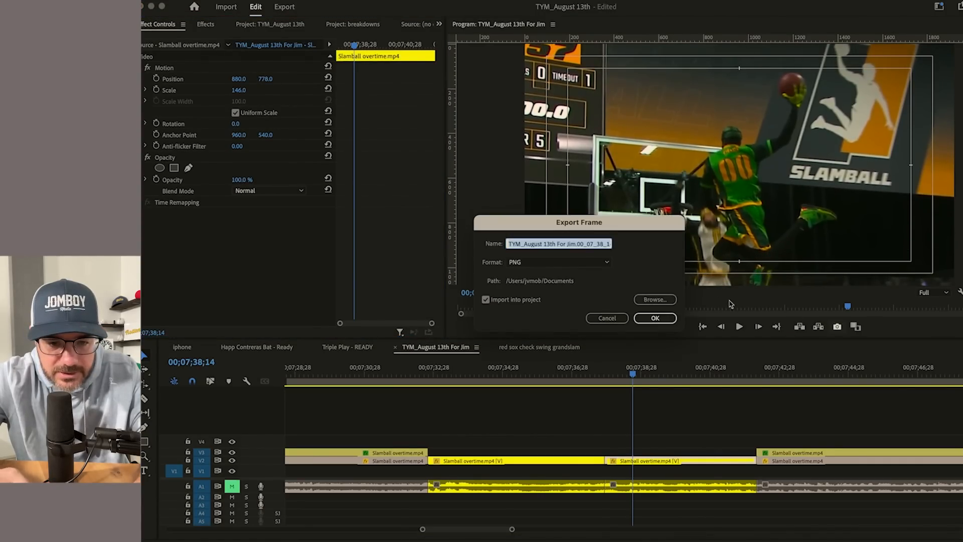
pyautogui.click(662, 301)
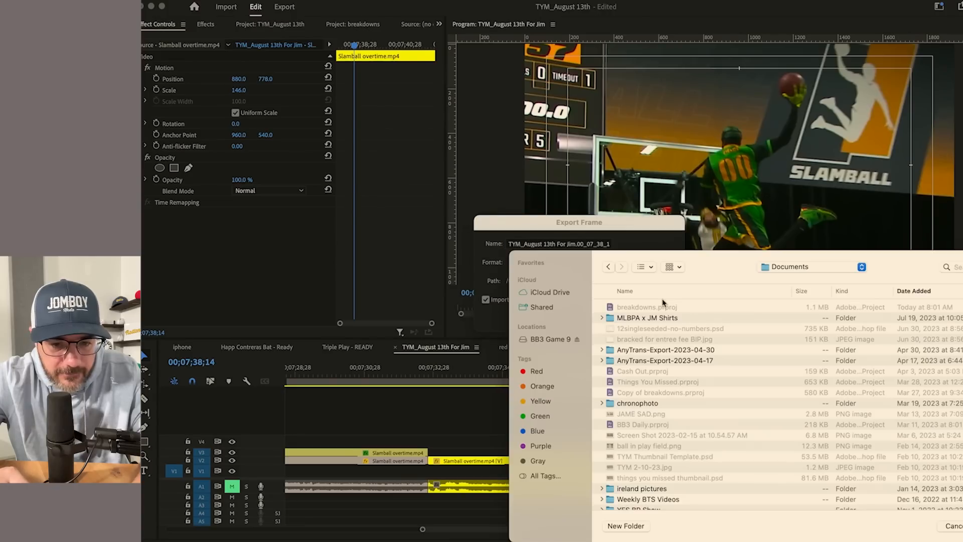
pyautogui.click(820, 268)
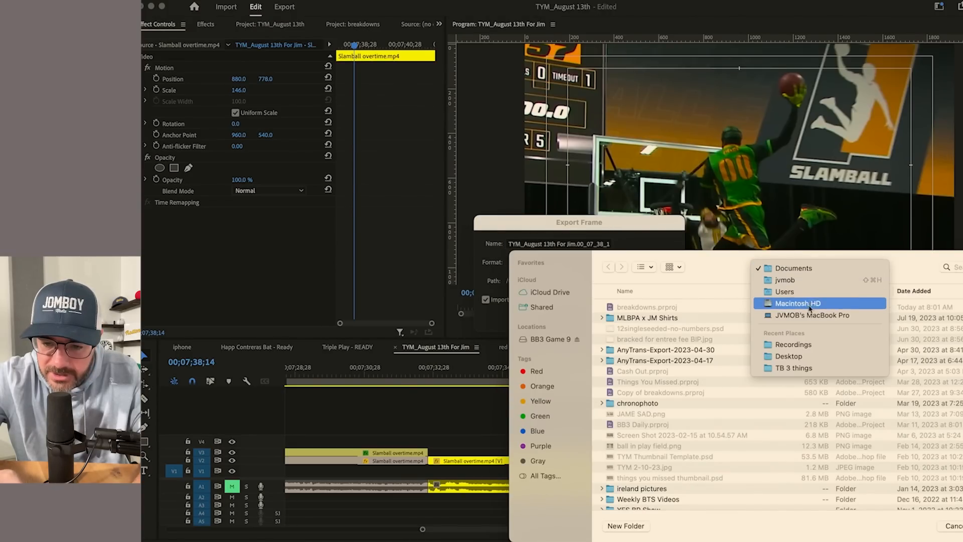
pyautogui.click(786, 280)
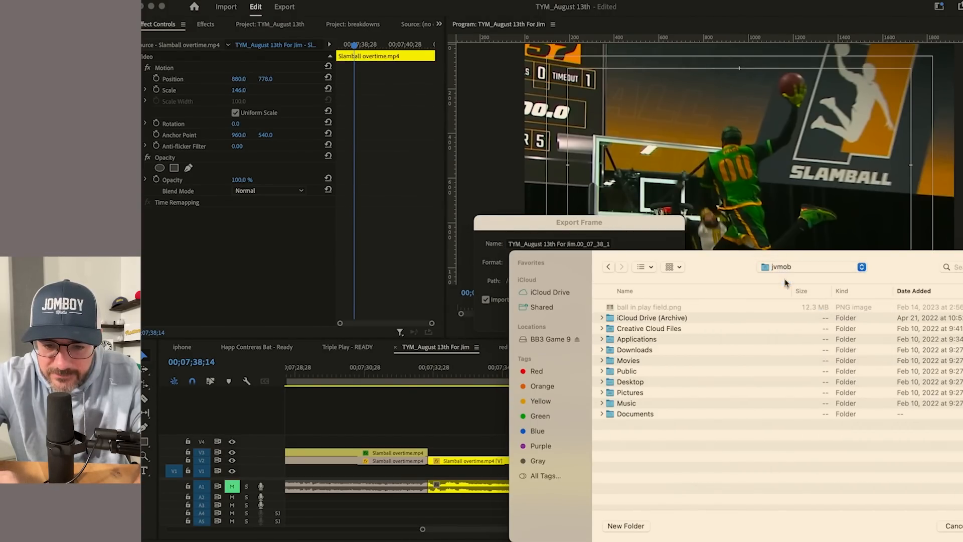
pyautogui.doubleClick(610, 351)
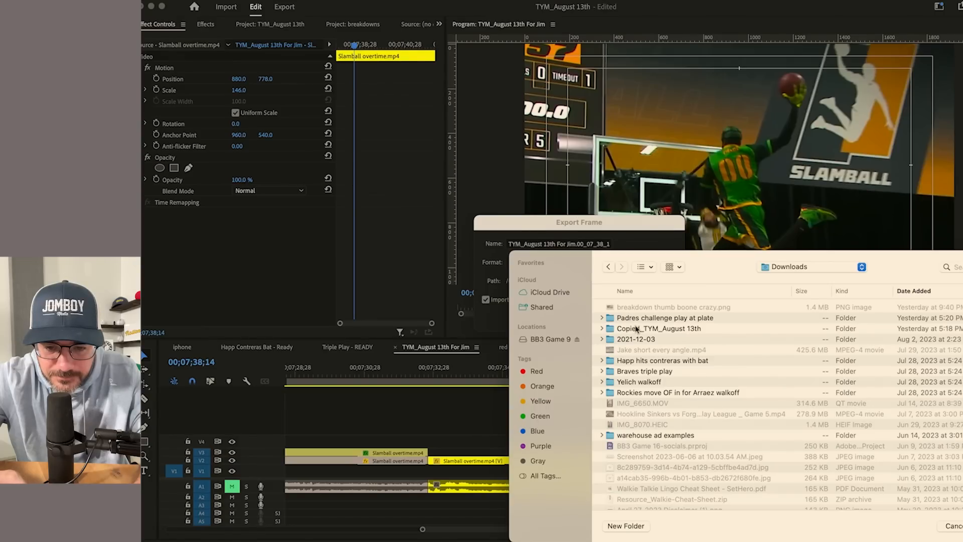
pyautogui.doubleClick(637, 329)
pyautogui.press('Return')
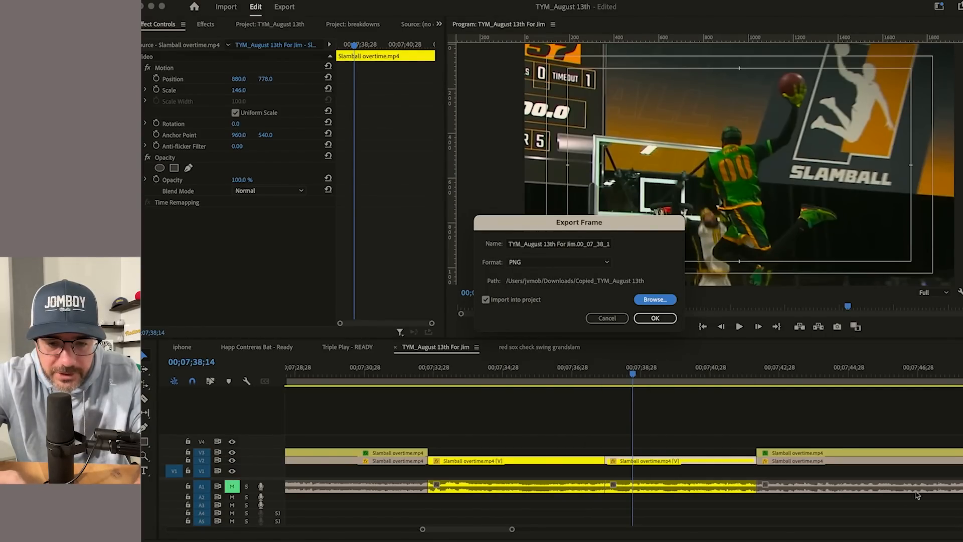
pyautogui.click(655, 318)
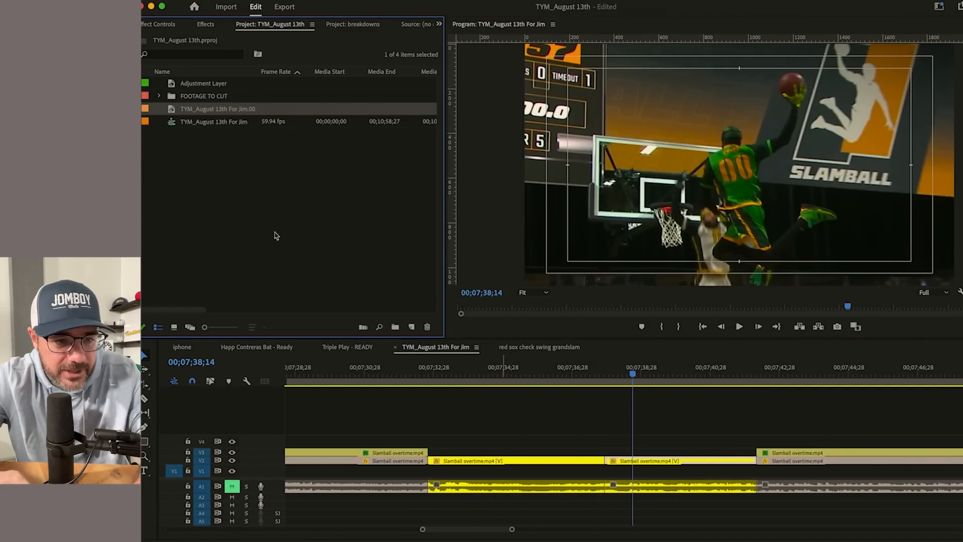
# Step: Place a shortened copy of the exported still at 00;07;38;14, split the replay there, and shift all following clips to open a gap
pyautogui.moveTo(171, 110); pyautogui.dragTo(638, 440)
pyautogui.click(636, 460)
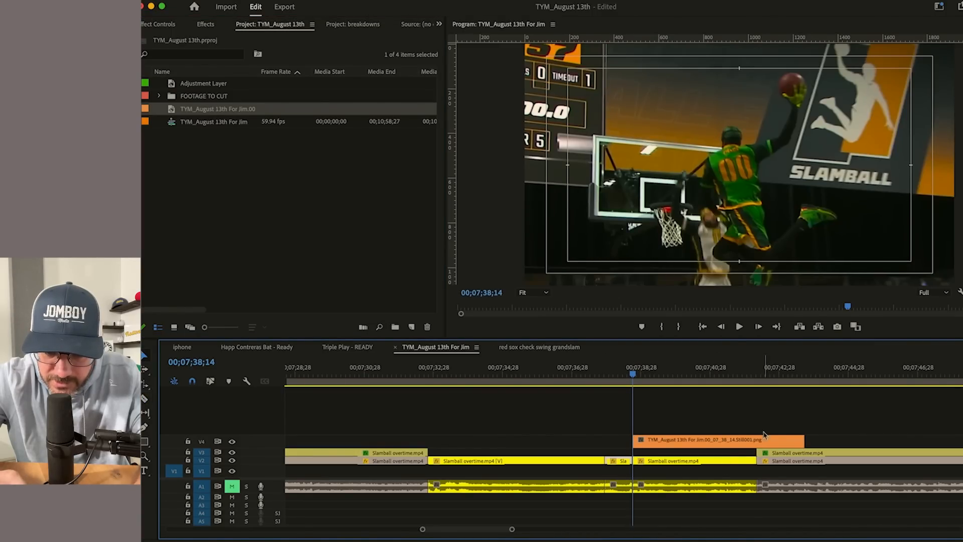
pyautogui.moveTo(803, 440); pyautogui.dragTo(713, 461)
pyautogui.press('a')
pyautogui.click(701, 467)
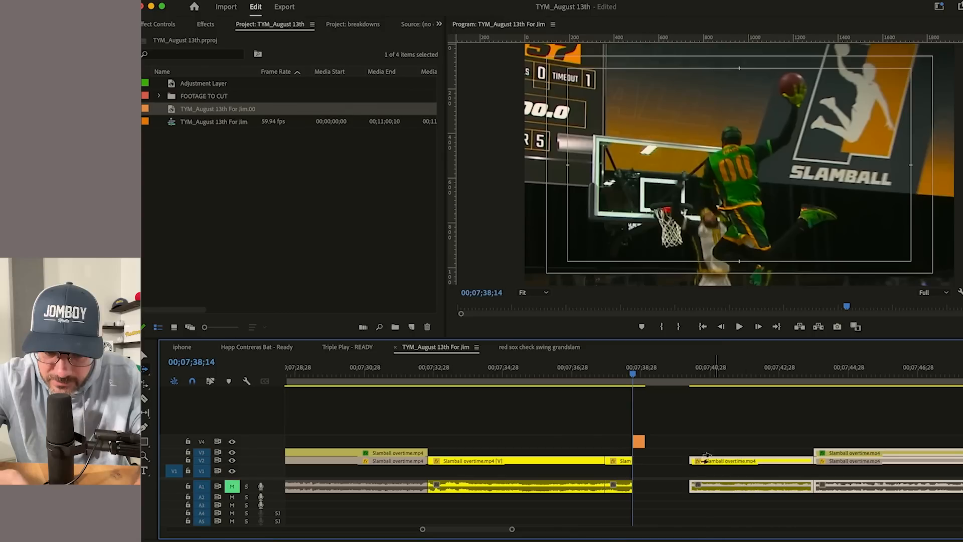
# Step: Fit the still into the gap on V2, play the freeze, then lengthen it by about two seconds while pushing the following clips later
pyautogui.moveTo(652, 441); pyautogui.dragTo(662, 460)
pyautogui.press('space')
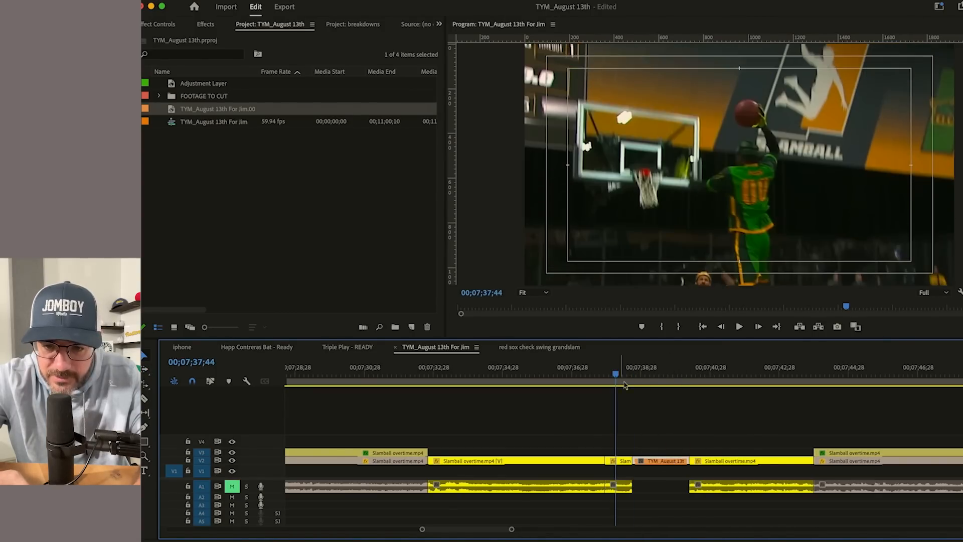
pyautogui.press('space')
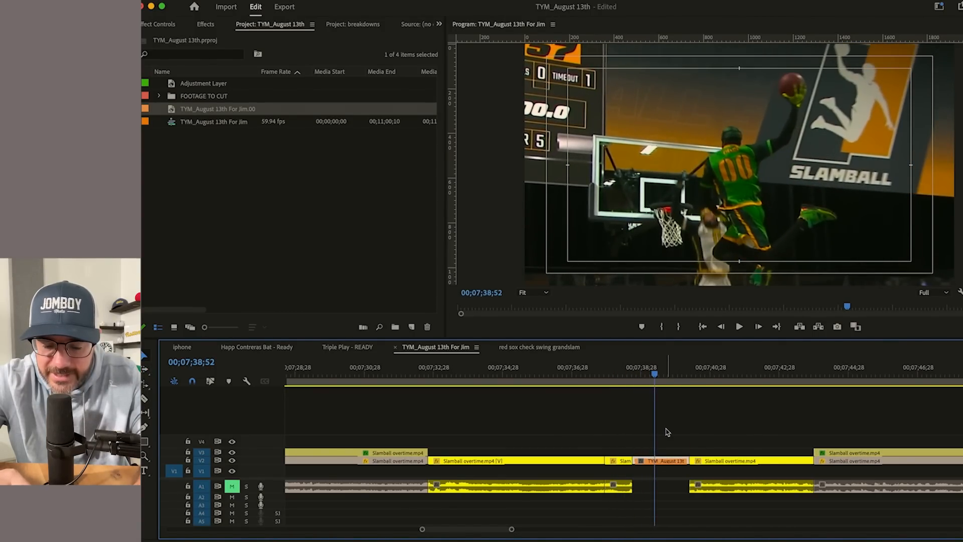
pyautogui.moveTo(690, 462); pyautogui.dragTo(757, 464)
pyautogui.click(757, 462)
pyautogui.press('Delete')
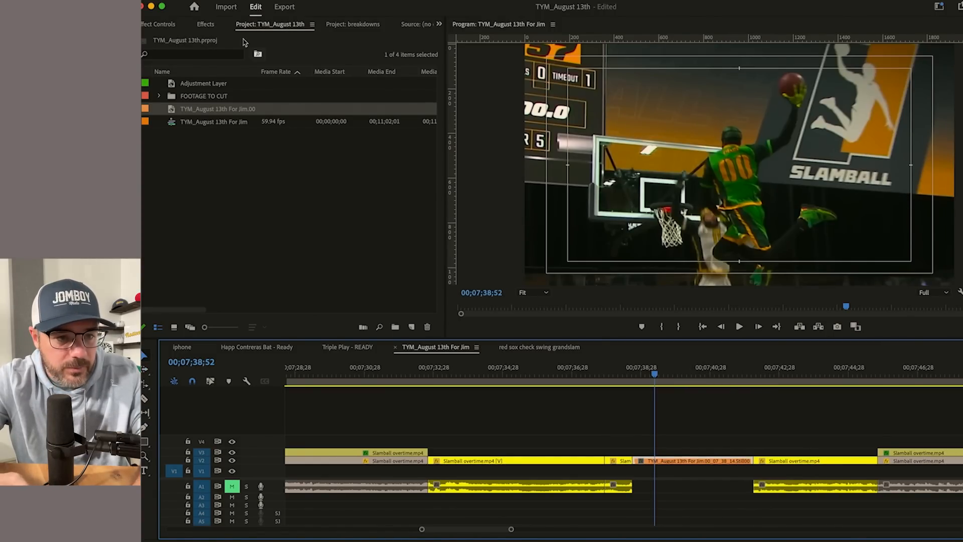
# Step: Add the Adjustment Layer from the breakdowns project above the still on V3 and trim it to the still's end
pyautogui.click(158, 26)
pyautogui.click(346, 24)
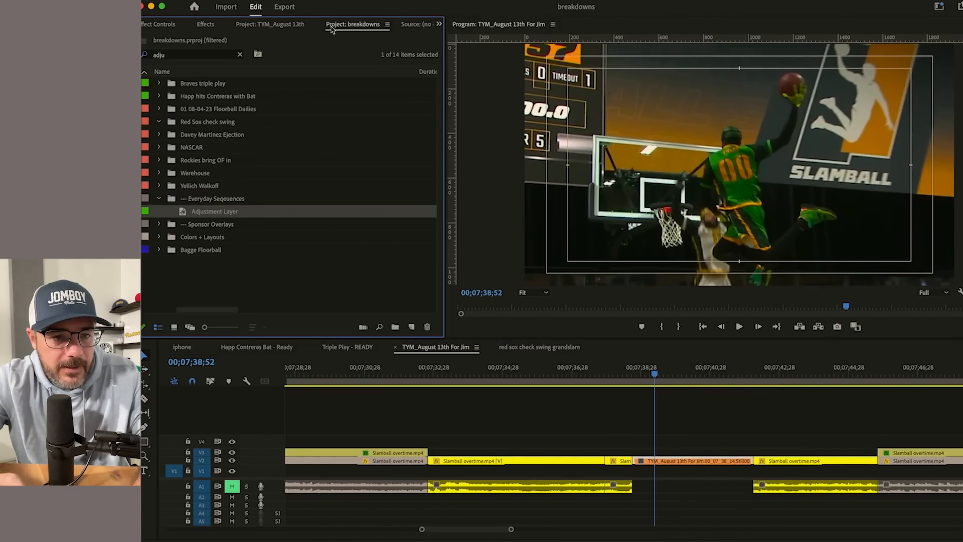
pyautogui.moveTo(189, 211); pyautogui.dragTo(635, 452)
pyautogui.moveTo(804, 451); pyautogui.dragTo(753, 453)
# Step: Apply Gaussian Blur to the adjustment layer and set its Blurriness to 32 at 00;07;40;45
pyautogui.click(721, 377)
pyautogui.click(161, 24)
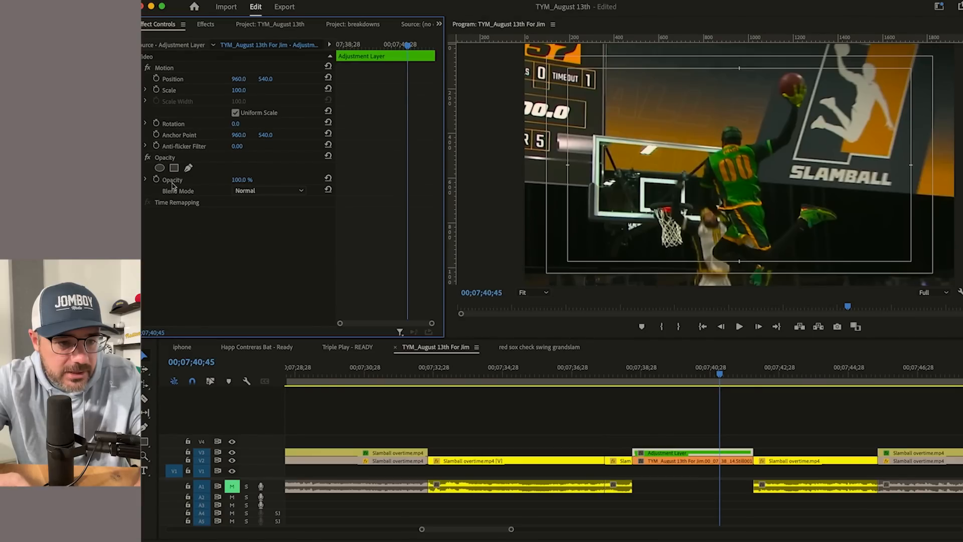
pyautogui.click(206, 25)
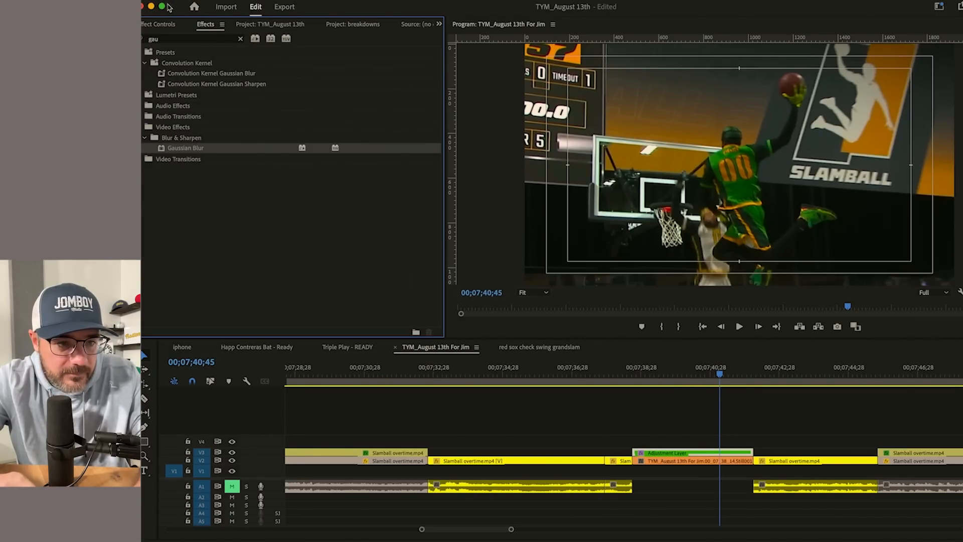
pyautogui.click(156, 25)
pyautogui.moveTo(235, 236); pyautogui.dragTo(246, 235)
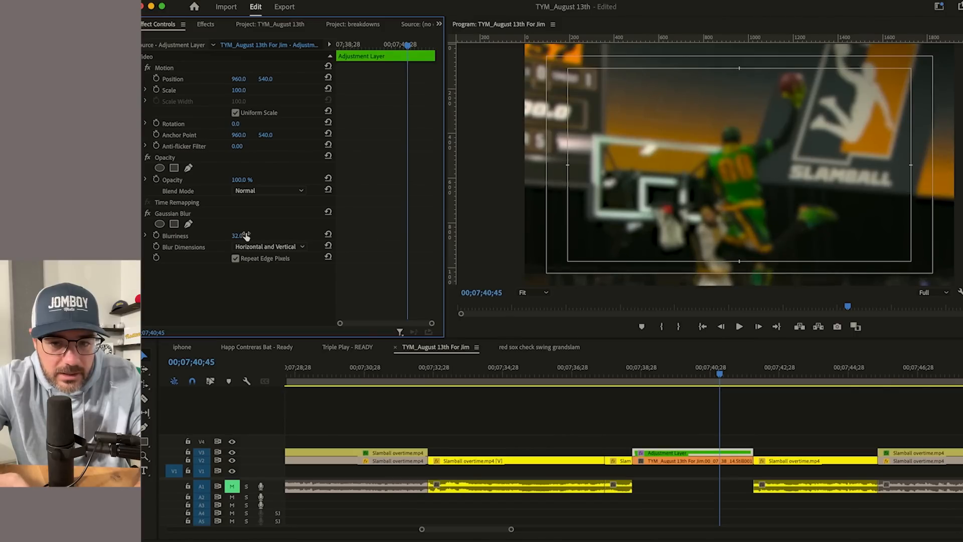
pyautogui.click(159, 224)
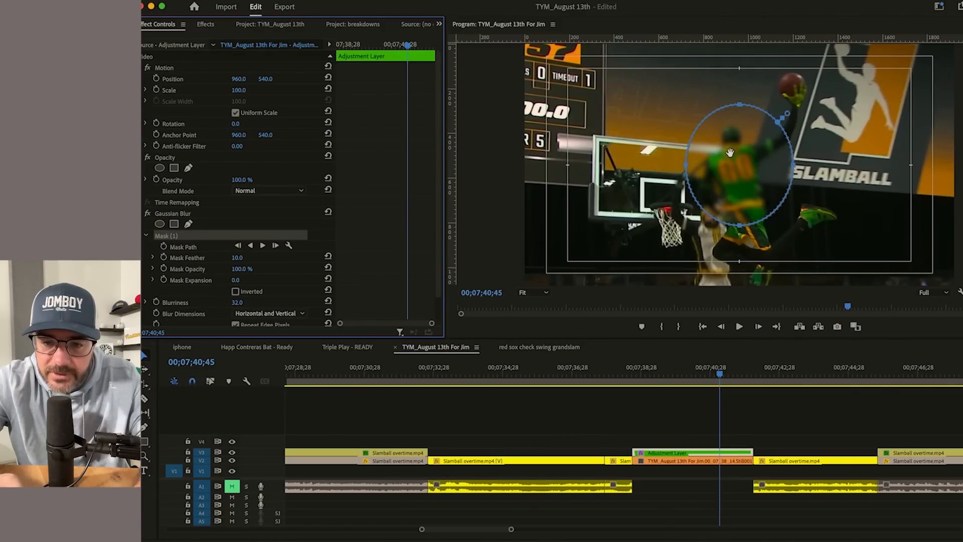
pyautogui.moveTo(740, 225); pyautogui.dragTo(741, 272)
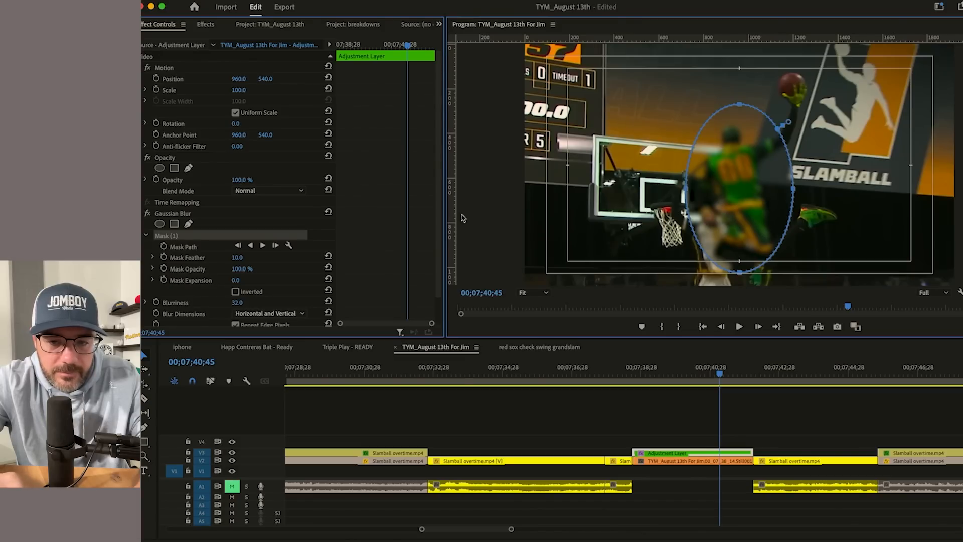
pyautogui.click(177, 235)
pyautogui.press('Delete')
# Step: Add a four-point mask to the Gaussian Blur and extend it around the Slamball logo and the dunker's legs
pyautogui.click(175, 224)
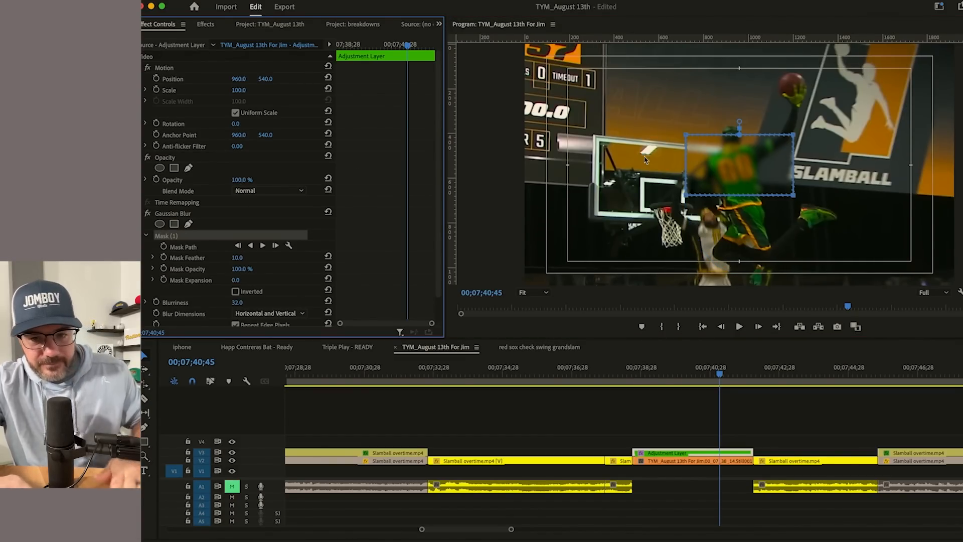
pyautogui.moveTo(794, 135); pyautogui.dragTo(846, 47)
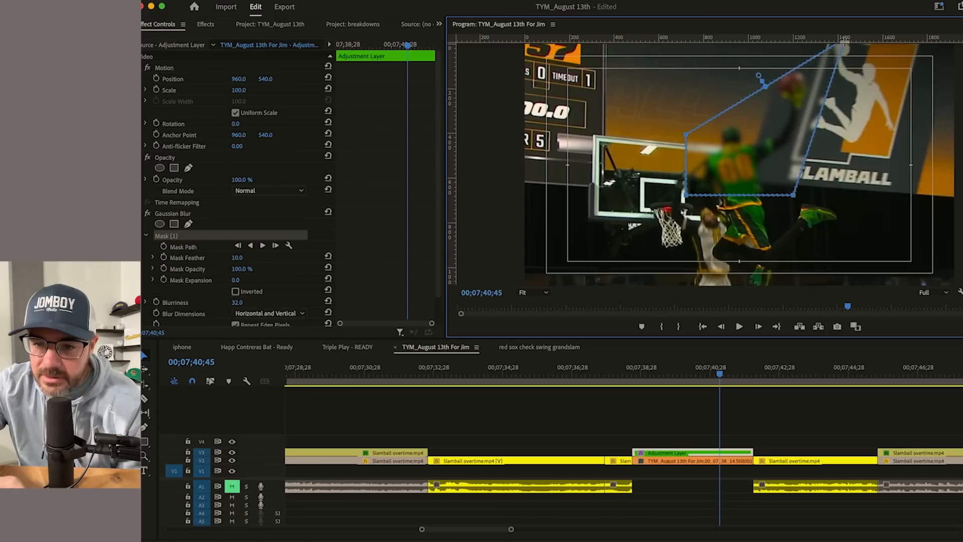
pyautogui.moveTo(793, 195); pyautogui.dragTo(907, 136)
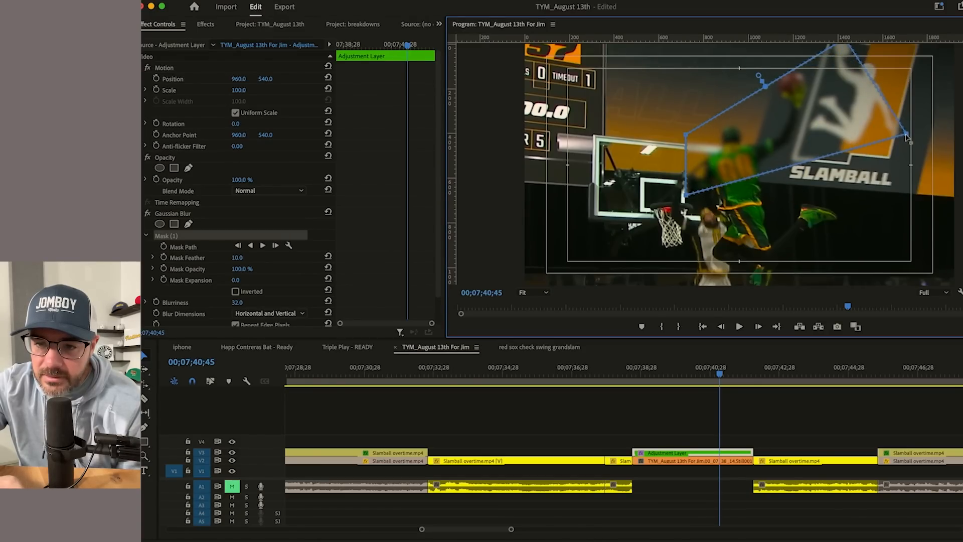
pyautogui.moveTo(874, 83); pyautogui.dragTo(883, 64)
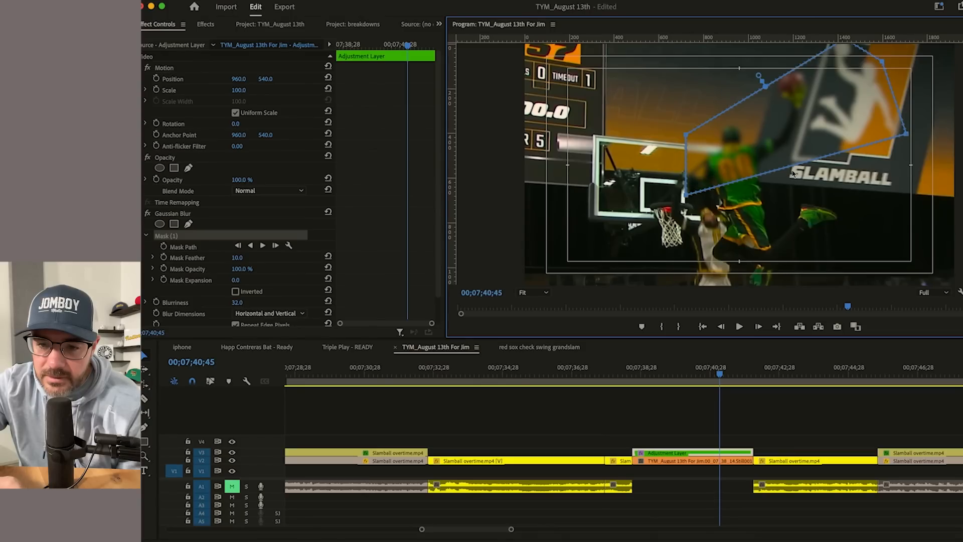
pyautogui.moveTo(789, 171); pyautogui.dragTo(838, 225)
pyautogui.moveTo(766, 211); pyautogui.dragTo(763, 289)
pyautogui.moveTo(730, 249); pyautogui.dragTo(719, 227)
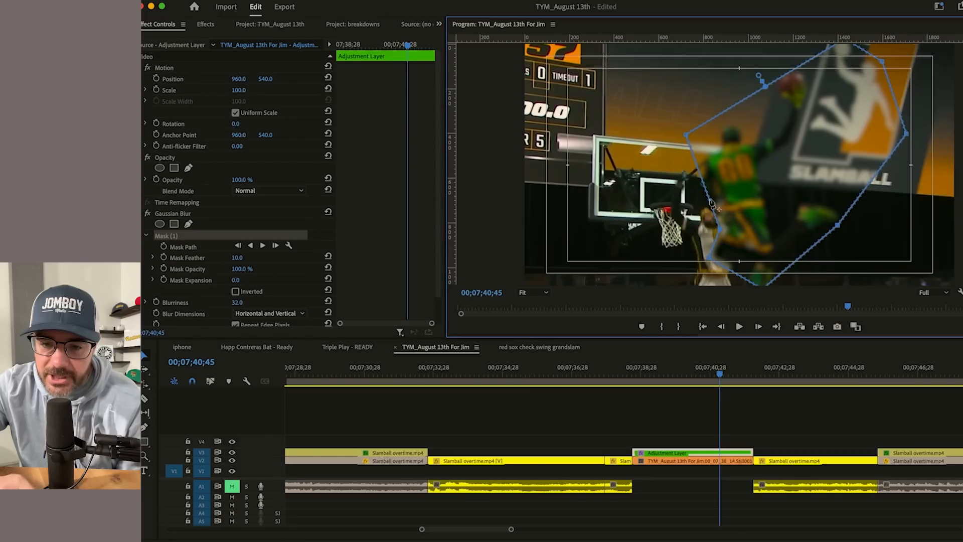
# Step: Shape the mask points along the dunker's back, head, raised arm and ball, and into the space before the logo
pyautogui.moveTo(686, 136); pyautogui.dragTo(694, 180)
pyautogui.moveTo(729, 147); pyautogui.dragTo(701, 158)
pyautogui.moveTo(734, 129); pyautogui.dragTo(722, 122)
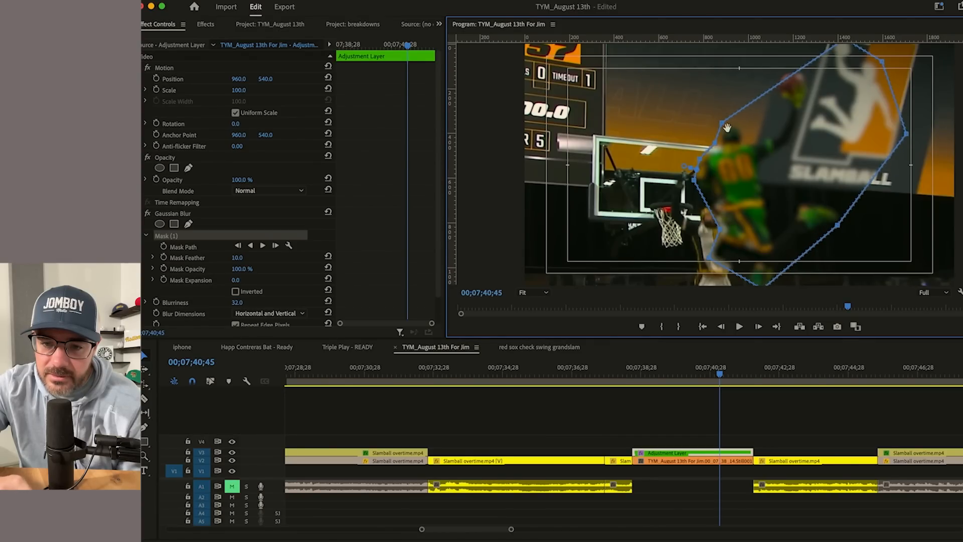
pyautogui.moveTo(773, 93); pyautogui.dragTo(750, 138)
pyautogui.moveTo(783, 103)
pyautogui.mouseDown()
pyautogui.moveTo(775, 122)
pyautogui.moveTo(788, 98)
pyautogui.moveTo(783, 81)
pyautogui.moveTo(770, 93)
pyautogui.mouseUp()
pyautogui.moveTo(806, 61); pyautogui.dragTo(833, 89)
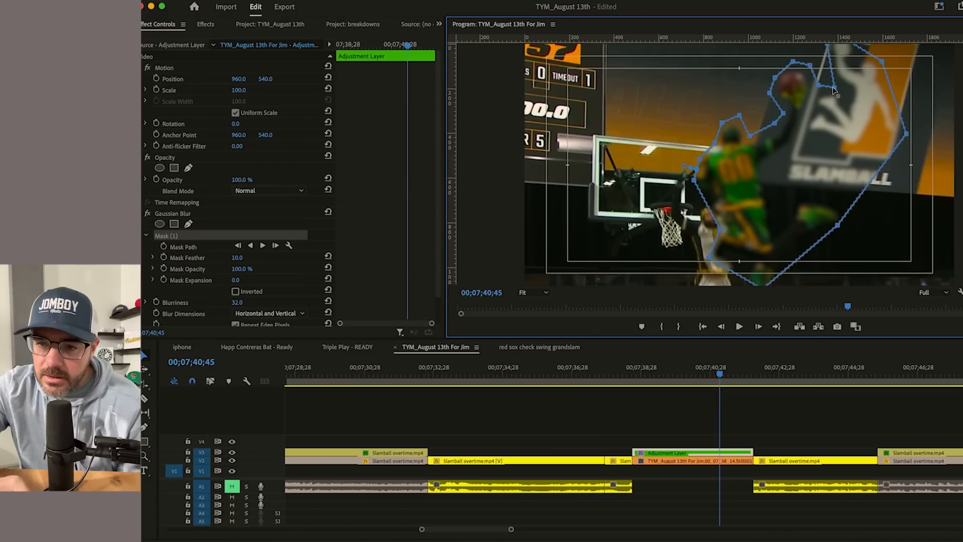
# Step: Tighten the mask beneath the Slamball logo figure and along the dunker's front and trailing leg, and invert the mask
pyautogui.moveTo(906, 136); pyautogui.dragTo(905, 128)
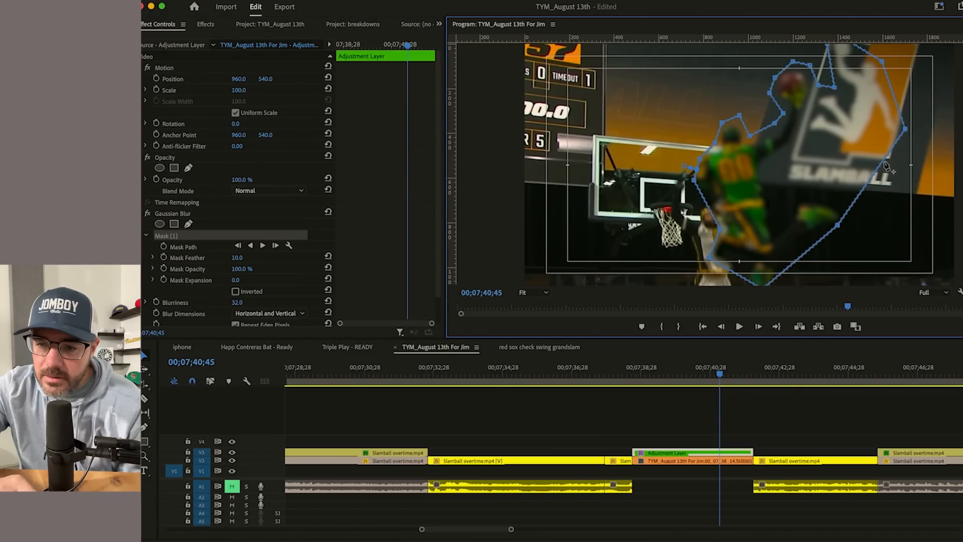
pyautogui.click(890, 138)
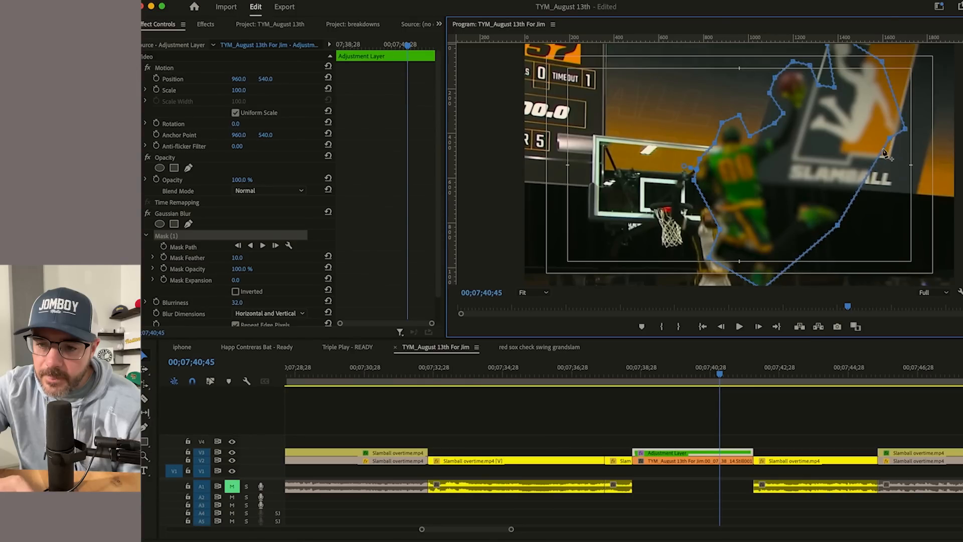
pyautogui.moveTo(874, 165); pyautogui.dragTo(874, 136)
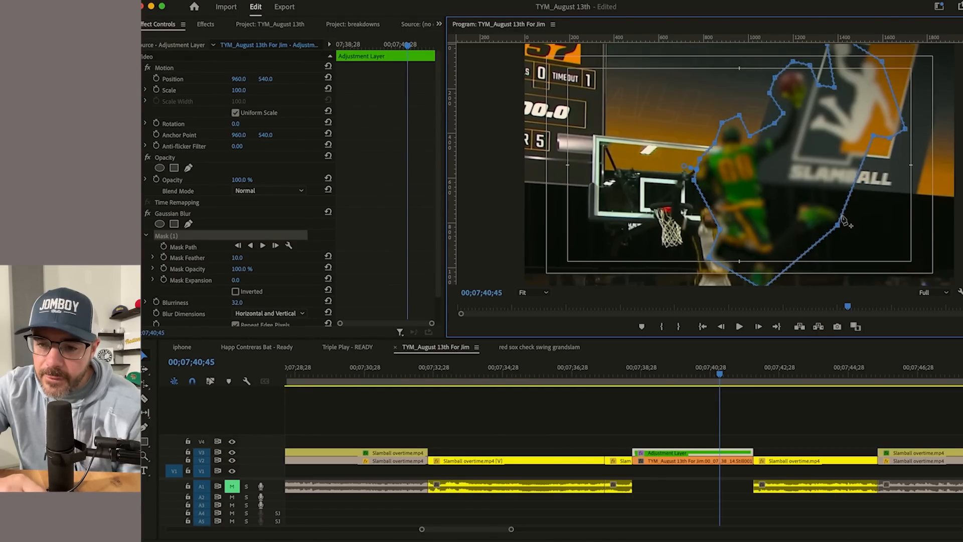
pyautogui.moveTo(860, 170); pyautogui.dragTo(805, 135)
pyautogui.moveTo(838, 186); pyautogui.dragTo(772, 164)
pyautogui.moveTo(833, 196); pyautogui.dragTo(780, 201)
pyautogui.click(235, 291)
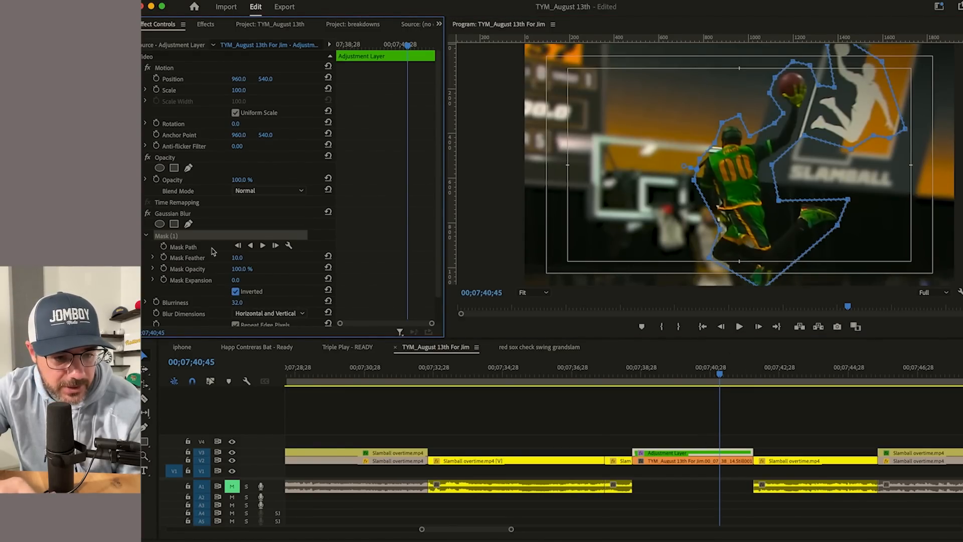
# Step: Keyframe the blur's Mask Opacity at 100% at 00;07;40;45 and at 0% at the still's start, 00;07;38;14
pyautogui.click(164, 268)
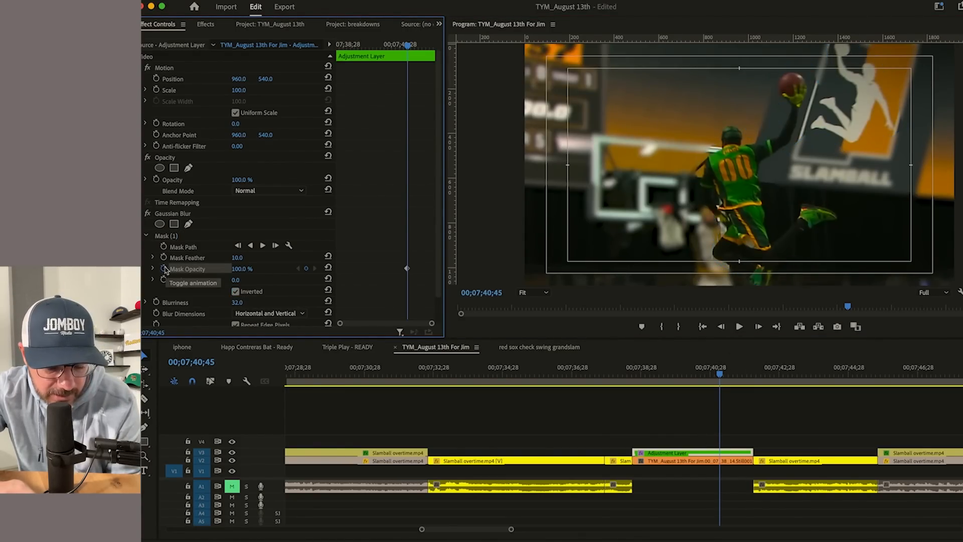
pyautogui.press('Up')
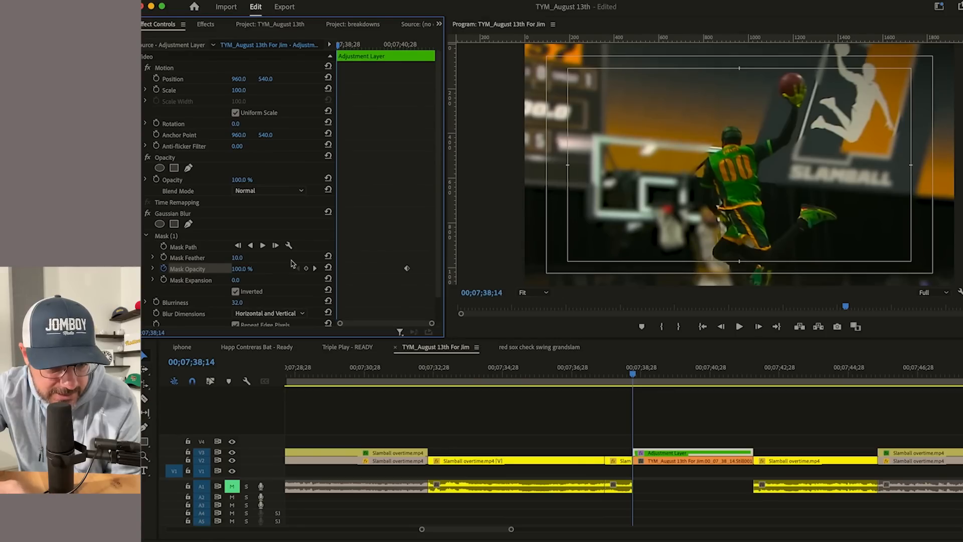
pyautogui.moveTo(240, 269); pyautogui.dragTo(191, 269)
pyautogui.click(682, 421)
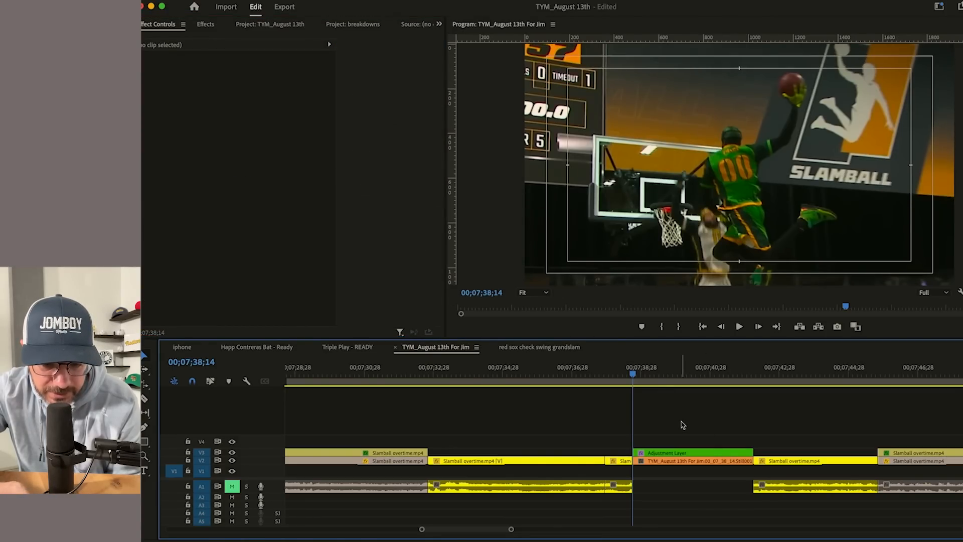
# Step: Set the adjustment layer's Gaussian Blur mask feather to 94 and compare the still with the blur turned off and on
pyautogui.click(613, 374)
pyautogui.press('space')
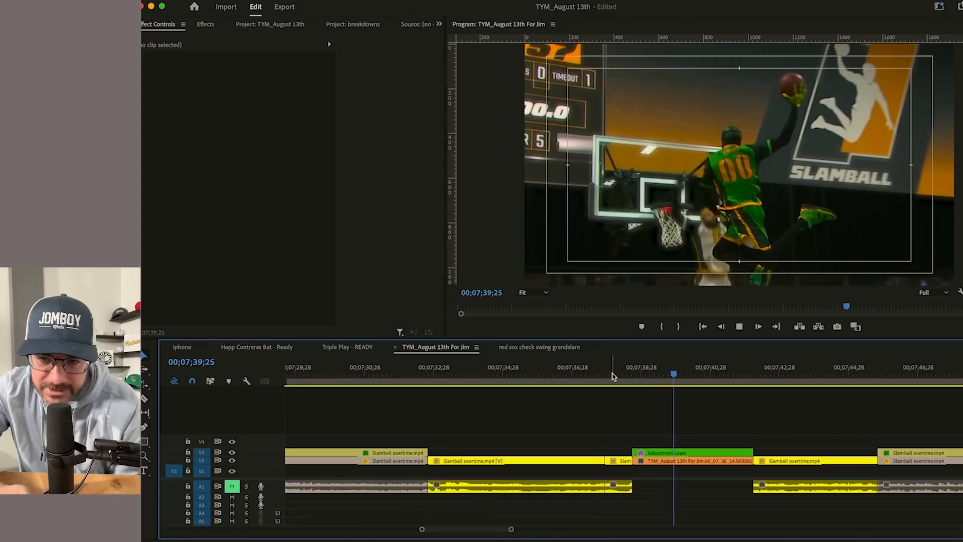
pyautogui.press('space')
pyautogui.click(652, 453)
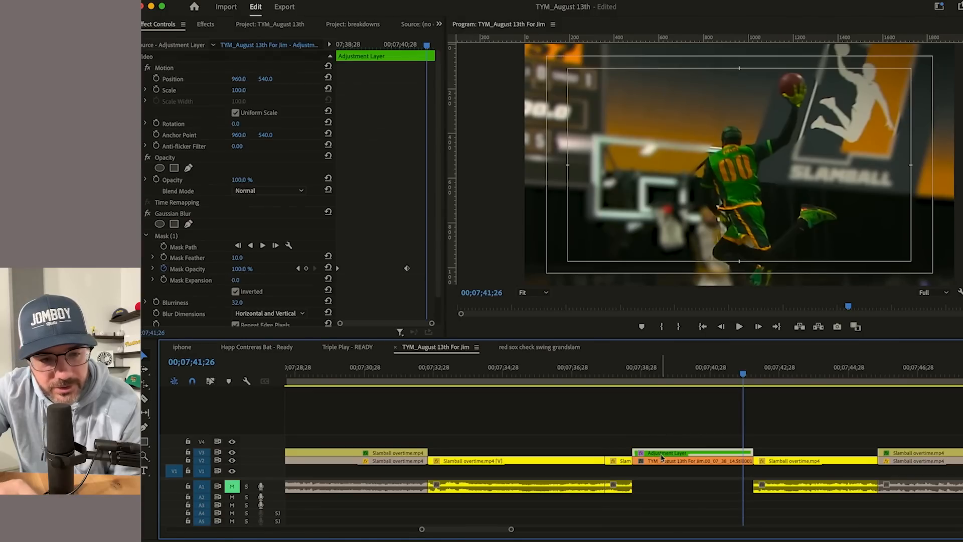
pyautogui.click(299, 269)
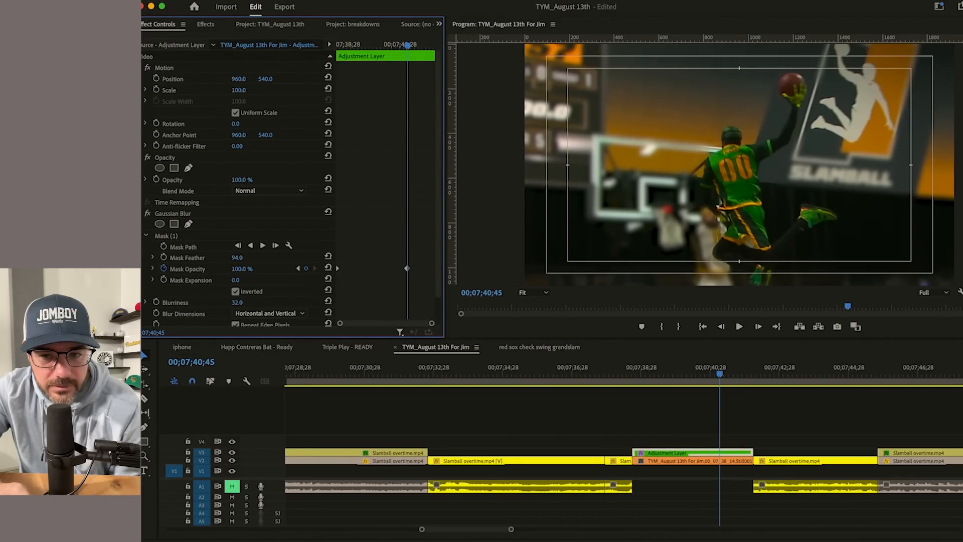
pyautogui.moveTo(681, 382); pyautogui.dragTo(743, 382)
pyautogui.click(147, 214)
pyautogui.click(148, 214)
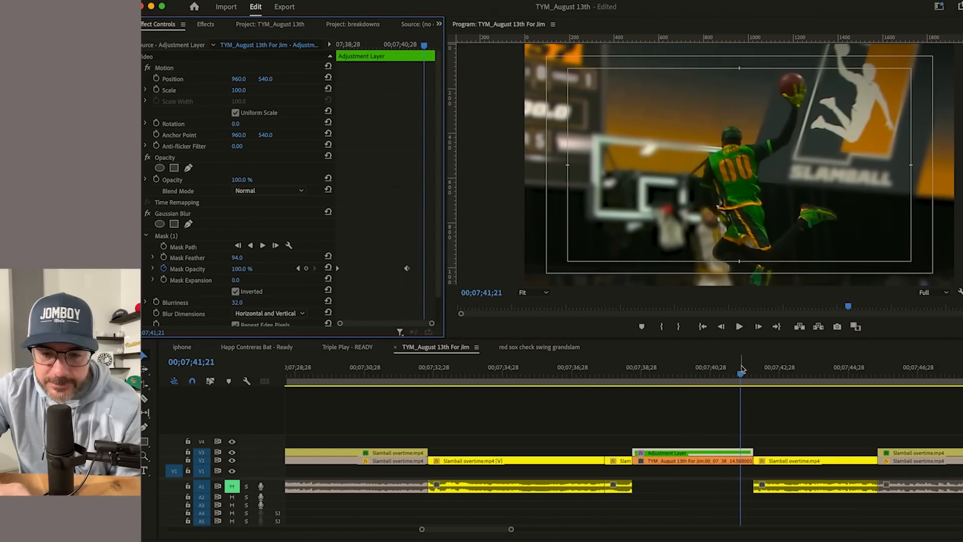
# Step: Play past the freeze frame, then ripple-trim the end of the dunk clip and the start of the following wide shot, leaving their cut at 00;07;44;27
pyautogui.press('space')
pyautogui.click(778, 423)
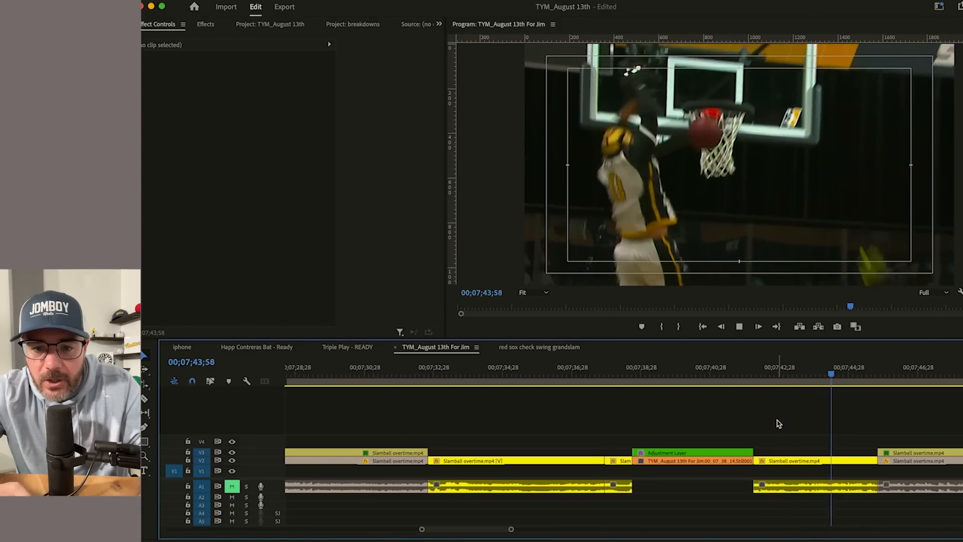
pyautogui.press('space')
pyautogui.moveTo(659, 375); pyautogui.dragTo(750, 405)
pyautogui.press('w')
pyautogui.press('q')
pyautogui.hscroll(4, 723, 411)
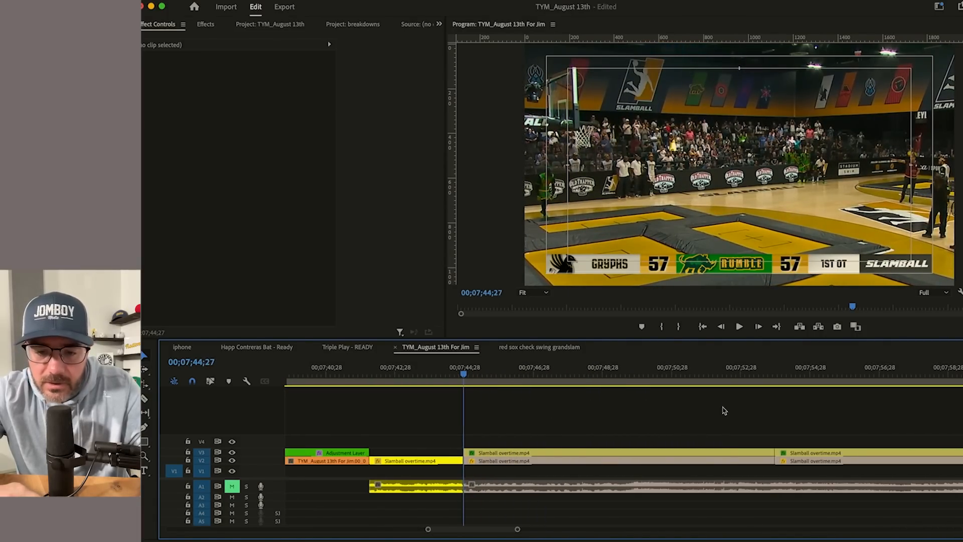
# Step: Enable Position and Scale keyframes on the lower wide-shot clip at 00;07;46;38, with scale 248 and position -67, 548
pyautogui.moveTo(466, 376); pyautogui.dragTo(540, 444)
pyautogui.click(538, 462)
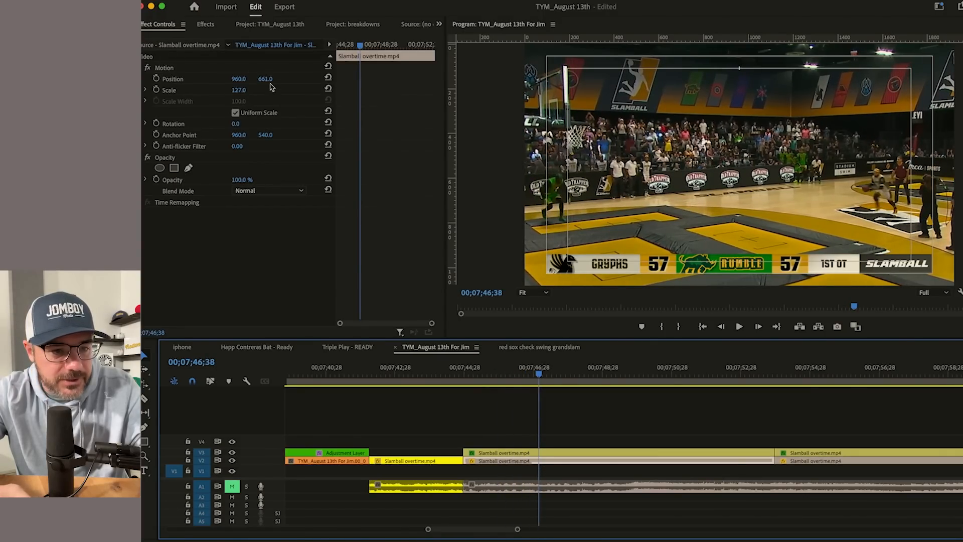
pyautogui.click(156, 78)
pyautogui.click(156, 89)
pyautogui.moveTo(240, 90); pyautogui.dragTo(99, 79)
pyautogui.moveTo(238, 90); pyautogui.dragTo(79, 79)
pyautogui.moveTo(265, 78); pyautogui.dragTo(207, 79)
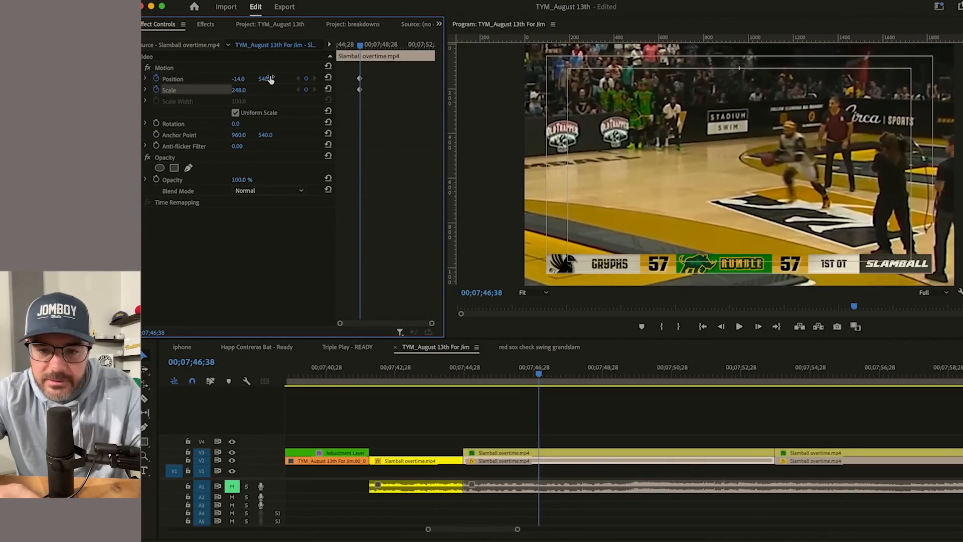
# Step: Keyframe scale 319 and position -1115, 600 at the wide shot's start, and paste that framing as keyframes at 00;07;45;45
pyautogui.press('Up')
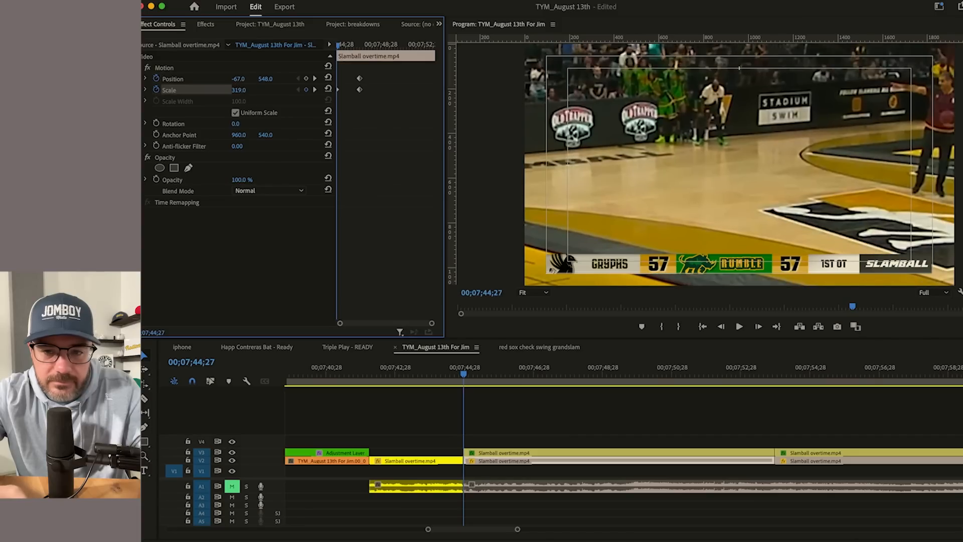
pyautogui.moveTo(265, 79); pyautogui.dragTo(291, 79)
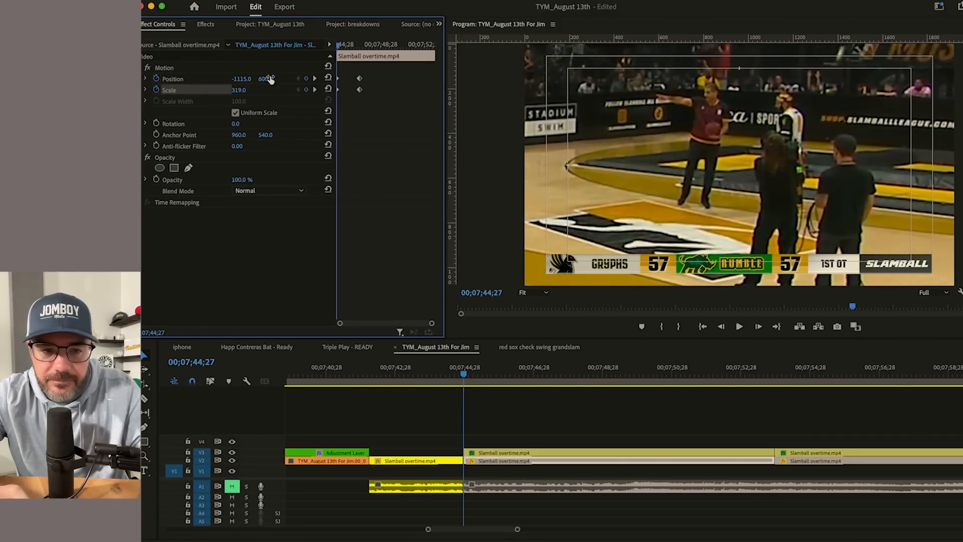
pyautogui.press('space')
pyautogui.press('space')
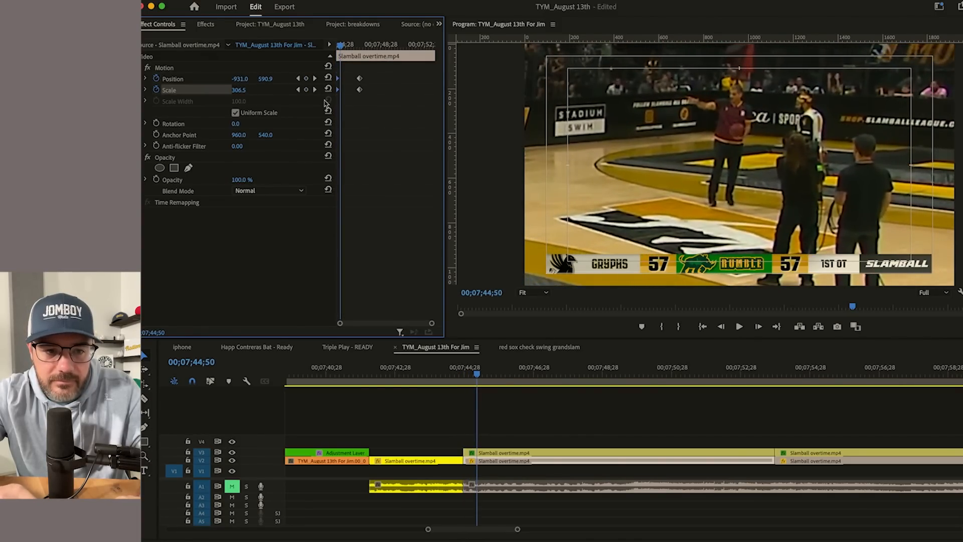
pyautogui.press('space')
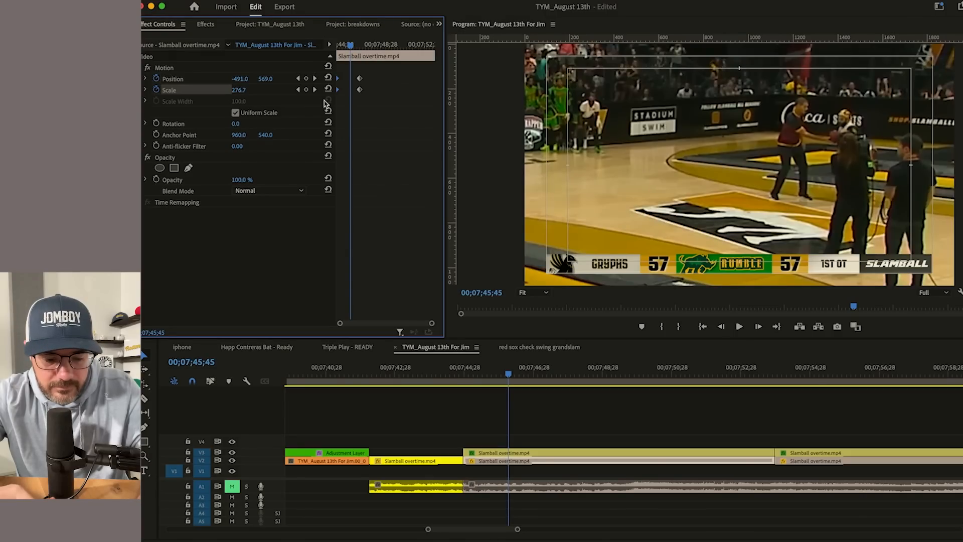
pyautogui.press('super+v')
pyautogui.press('Up')
pyautogui.press('space')
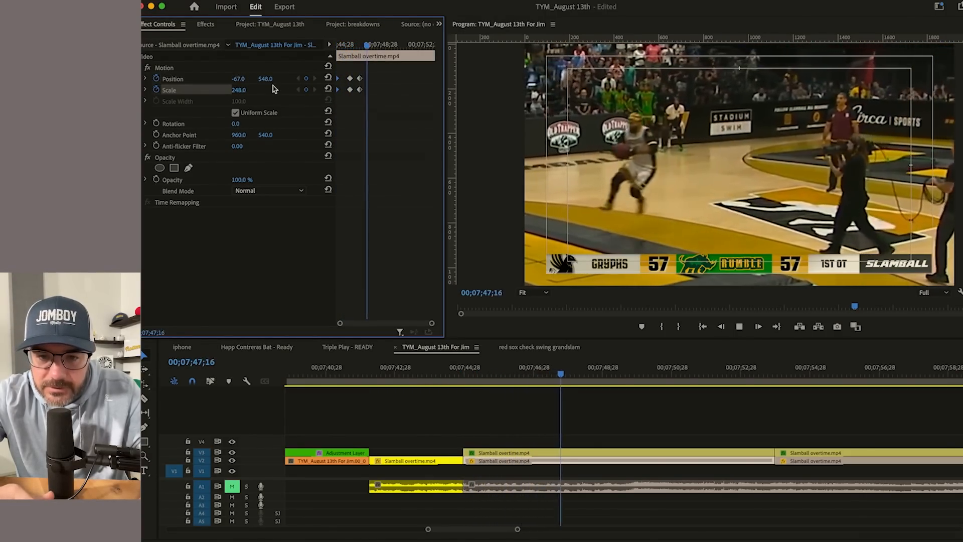
# Step: Keyframe the wide shot at 00;07;48;21 with scale 142 and position 1105, 676 to frame the leap at the basket
pyautogui.press('space')
pyautogui.press('space')
pyautogui.press('space')
pyautogui.moveTo(239, 79); pyautogui.dragTo(301, 78)
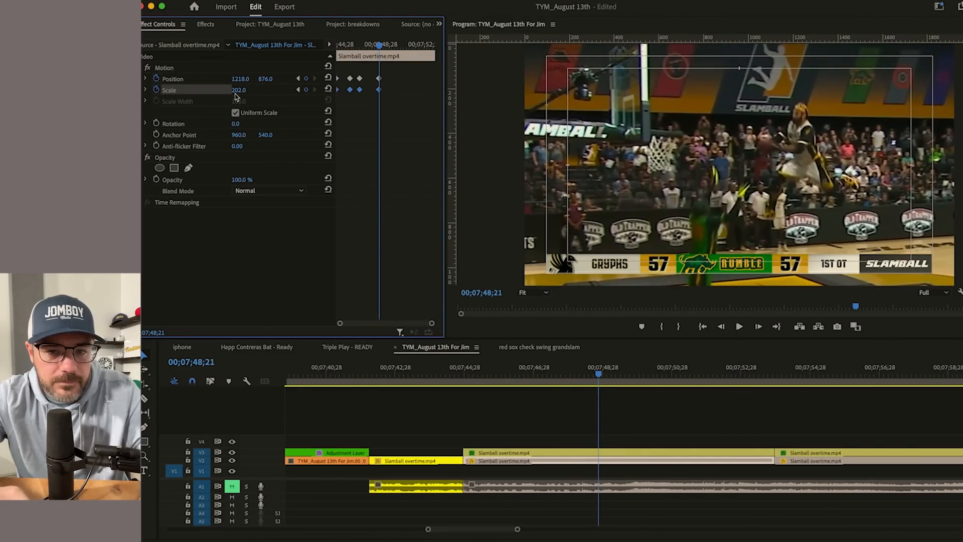
pyautogui.moveTo(243, 93); pyautogui.dragTo(246, 91)
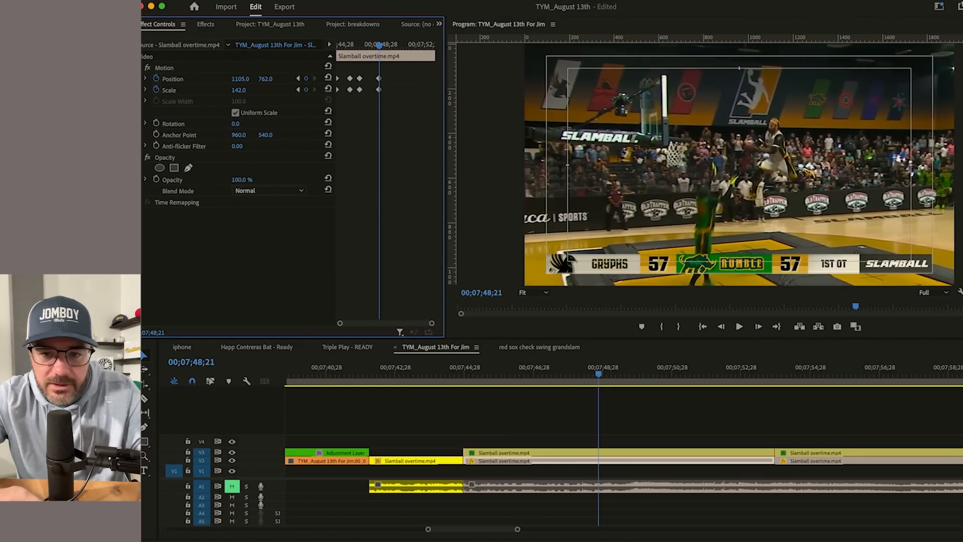
pyautogui.click(586, 381)
pyautogui.press('space')
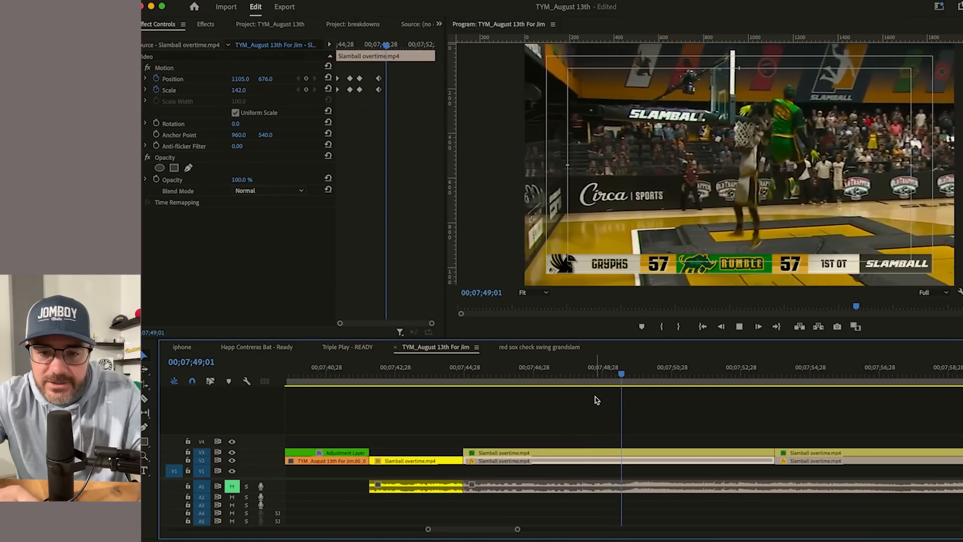
# Step: Hold Position and Scale with keyframes at 00;07;50;03, zoom in to scale 358 on the sideline players, and keyframe the position to 192, 1300
pyautogui.moveTo(580, 380); pyautogui.dragTo(658, 415)
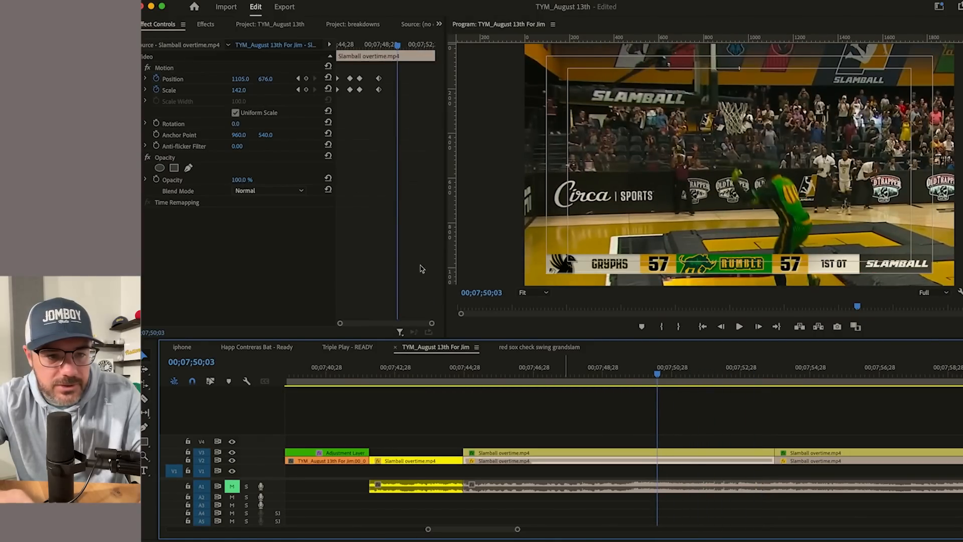
pyautogui.click(306, 79)
pyautogui.click(307, 89)
pyautogui.press('space')
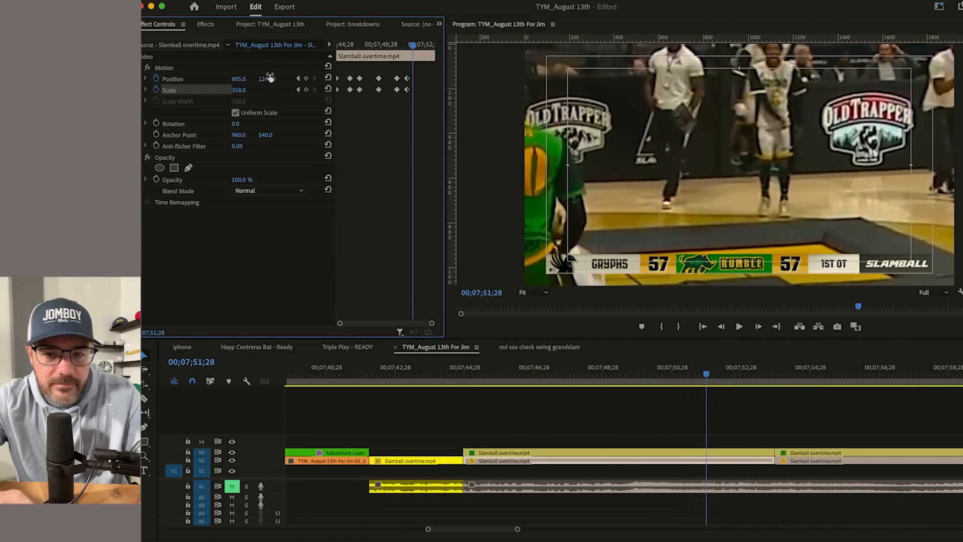
pyautogui.press('space')
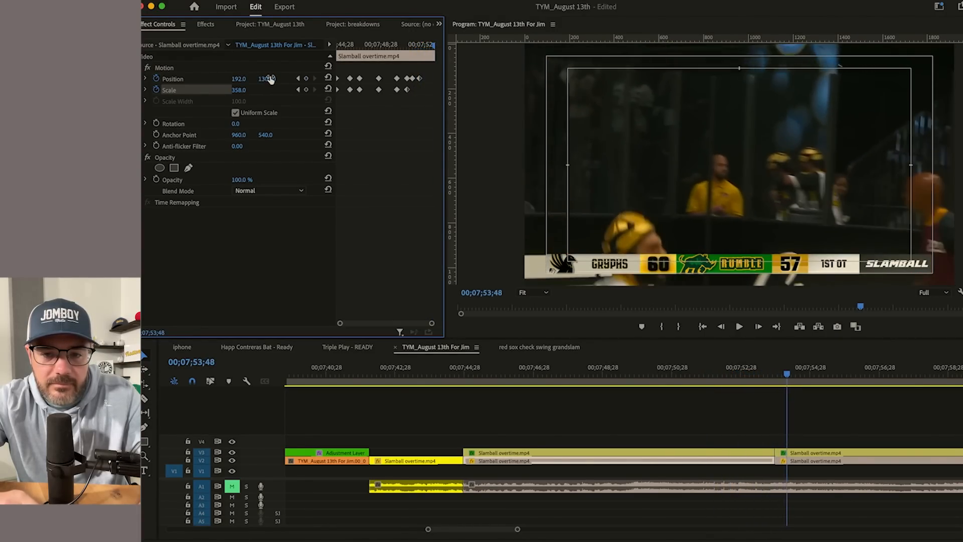
# Step: Keyframe the wide shot's position at 525, 1266 at 00;07;53;04 and play back the sideline zoom
pyautogui.moveTo(742, 377); pyautogui.dragTo(763, 379)
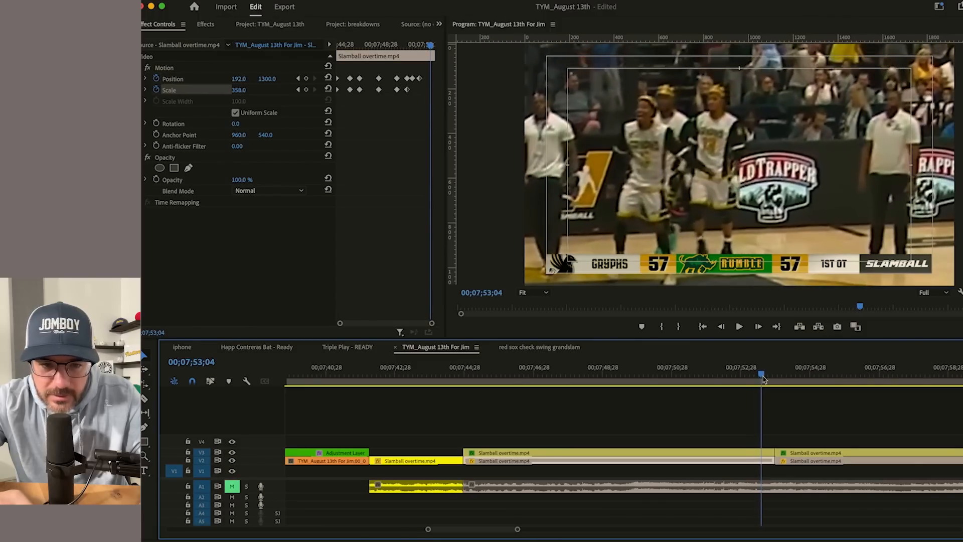
pyautogui.moveTo(244, 79); pyautogui.dragTo(390, 78)
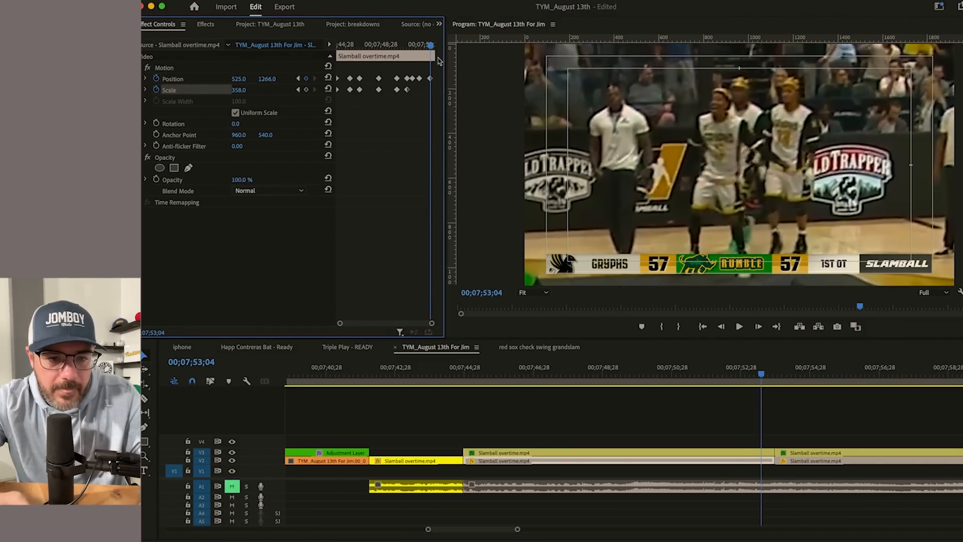
pyautogui.click(399, 45)
pyautogui.press('space')
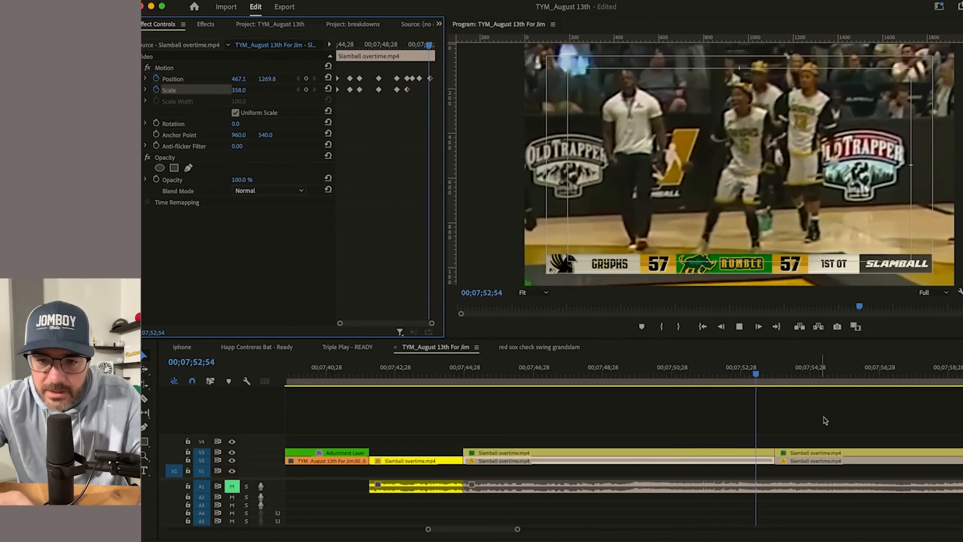
# Step: Ripple-trim the end of the keyframed wide shot and delete the two remaining Slamball segments after it
pyautogui.press('w')
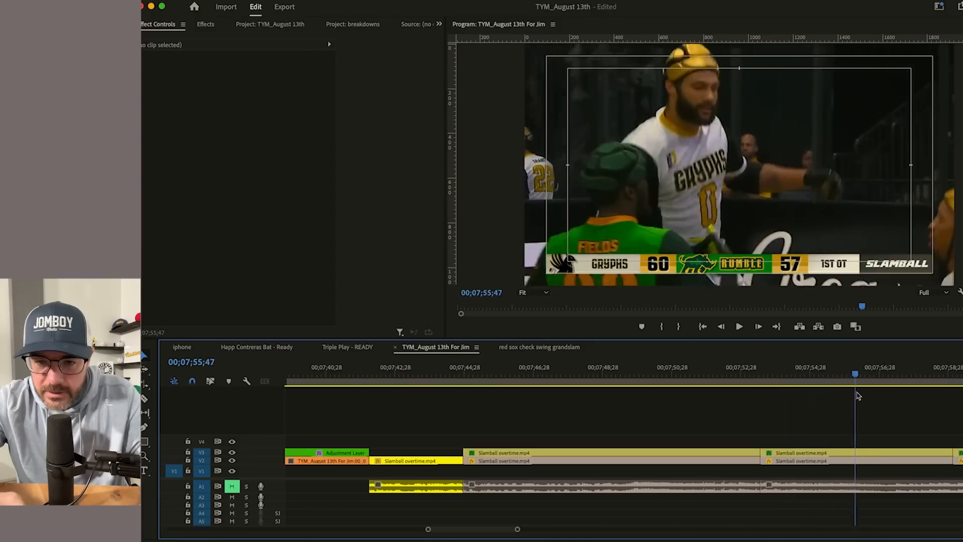
pyautogui.press('-')
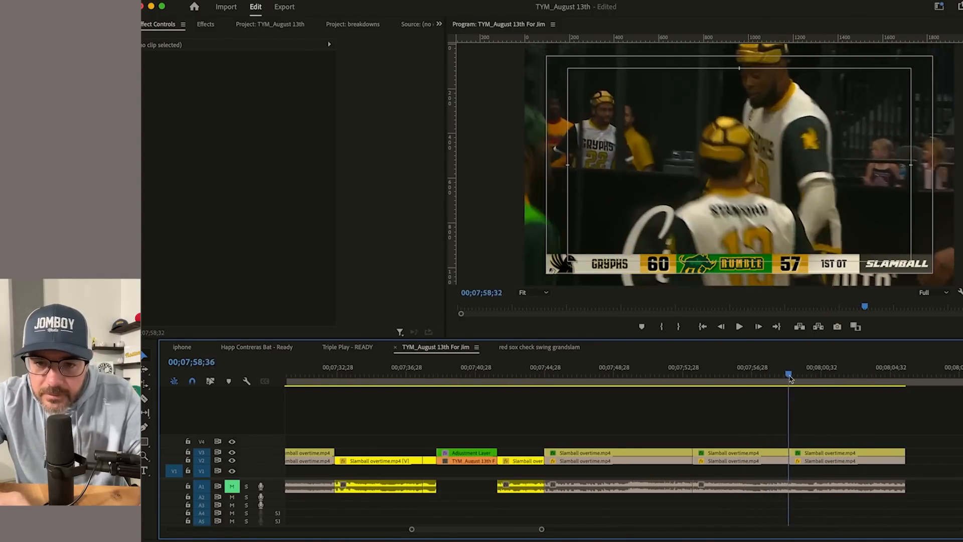
pyautogui.moveTo(765, 418); pyautogui.dragTo(742, 490)
pyautogui.press('Delete')
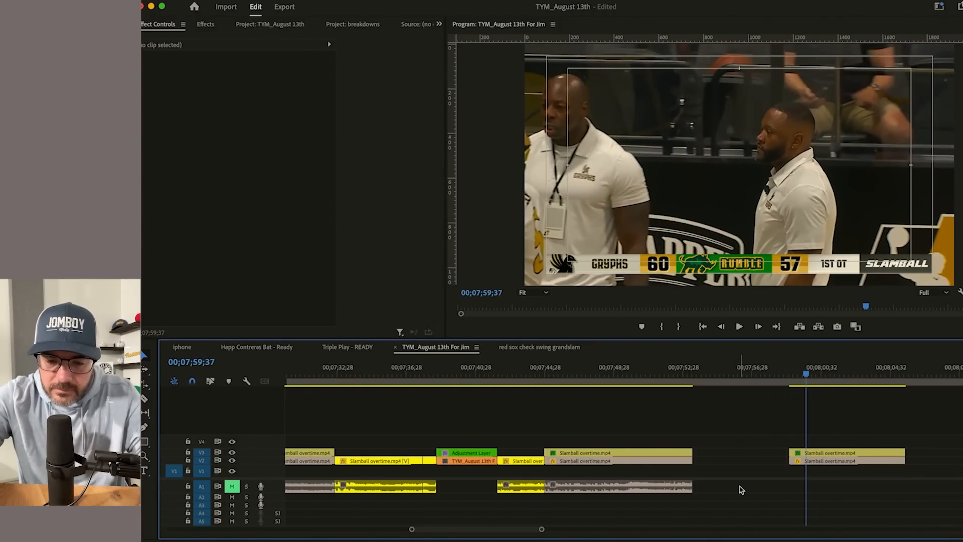
pyautogui.moveTo(808, 372); pyautogui.dragTo(889, 376)
pyautogui.moveTo(847, 422); pyautogui.dragTo(815, 470)
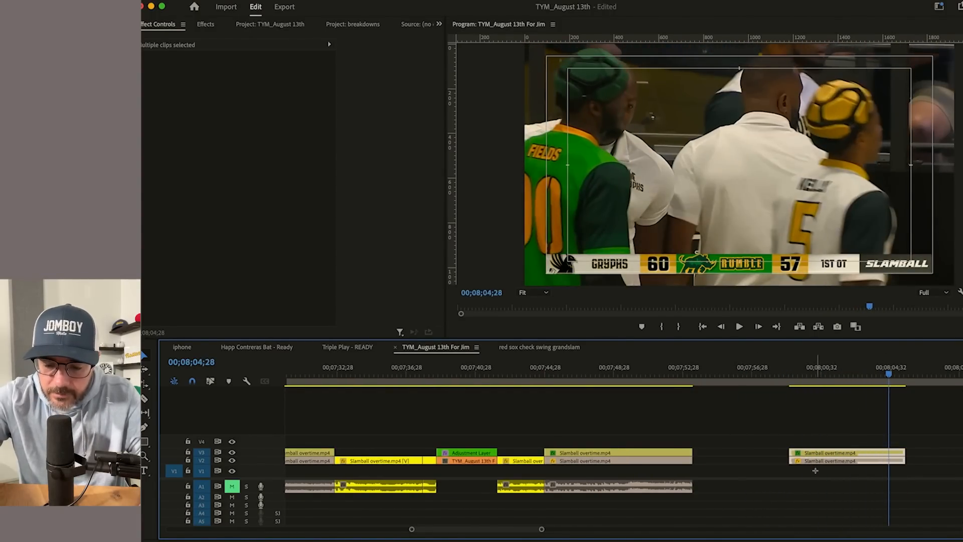
pyautogui.press('Delete')
# Step: Split the wide shot before the dunk and at 00;07;49;29, and move the last piece later to open a gap
pyautogui.press('-')
pyautogui.click(600, 378)
pyautogui.press('=')
pyautogui.press('space')
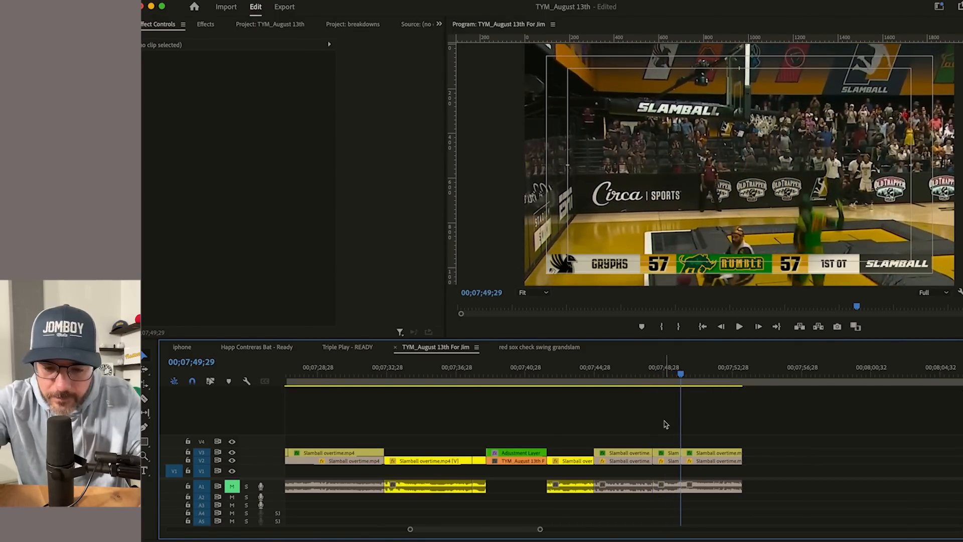
pyautogui.moveTo(696, 455); pyautogui.dragTo(772, 463)
pyautogui.press('v')
# Step: Slow the separated dunk segment to 40% speed and close the gap between it and the last piece
pyautogui.moveTo(723, 437); pyautogui.dragTo(674, 495)
pyautogui.press('super+r')
pyautogui.write('40')
pyautogui.press('Return')
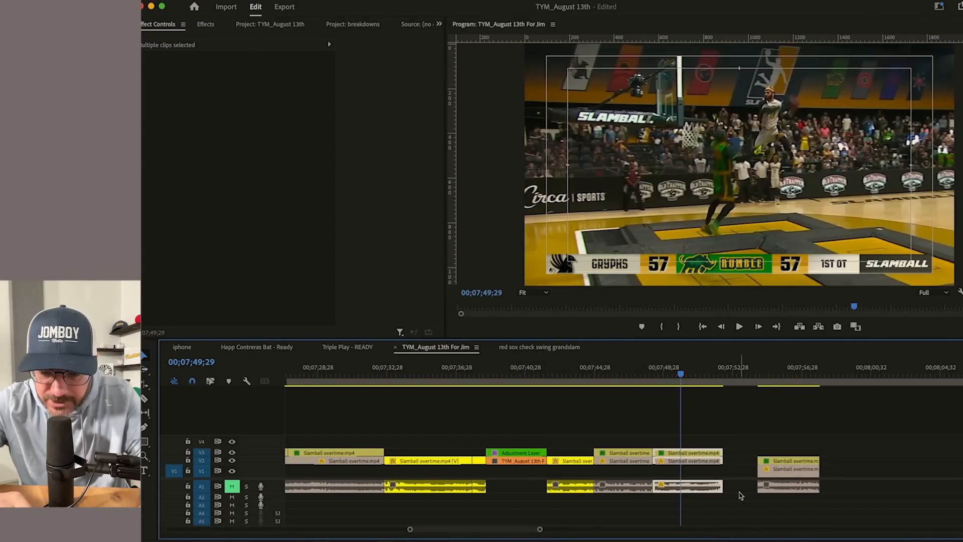
pyautogui.click(741, 492)
pyautogui.press('BackSpace')
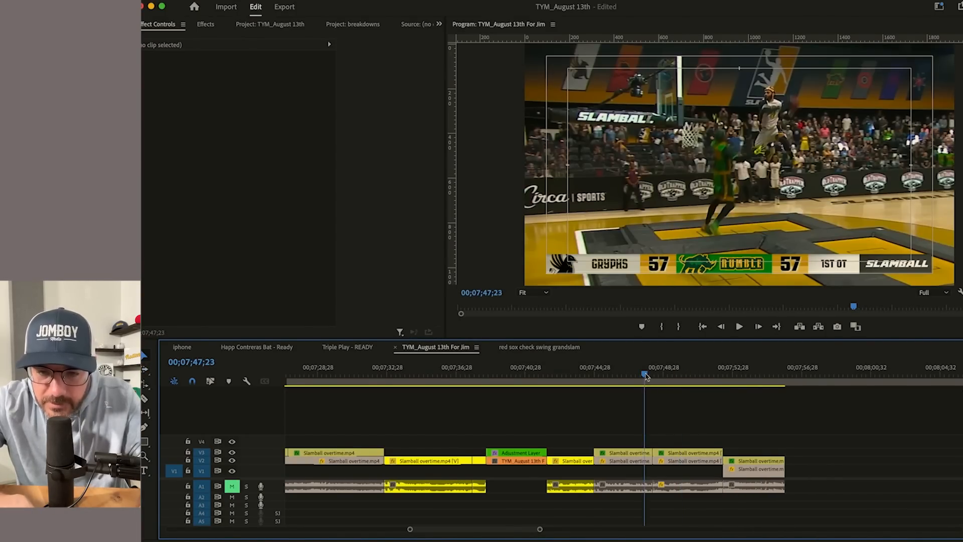
# Step: Review the slow-motion ending, delete the Slamball section's audio, and move its earlier video clips down one track
pyautogui.press('space')
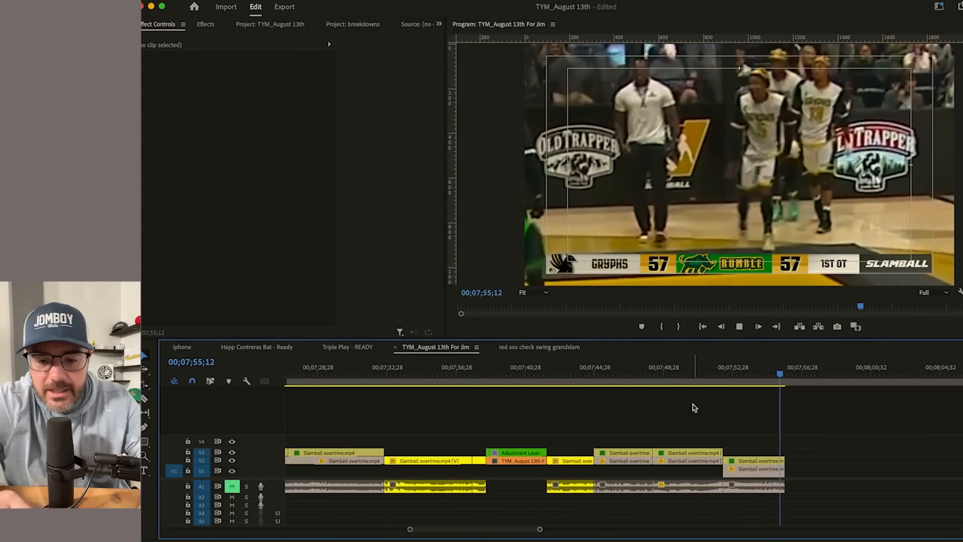
pyautogui.press('space')
pyautogui.press('-')
pyautogui.moveTo(722, 494); pyautogui.dragTo(387, 503)
pyautogui.press('Delete')
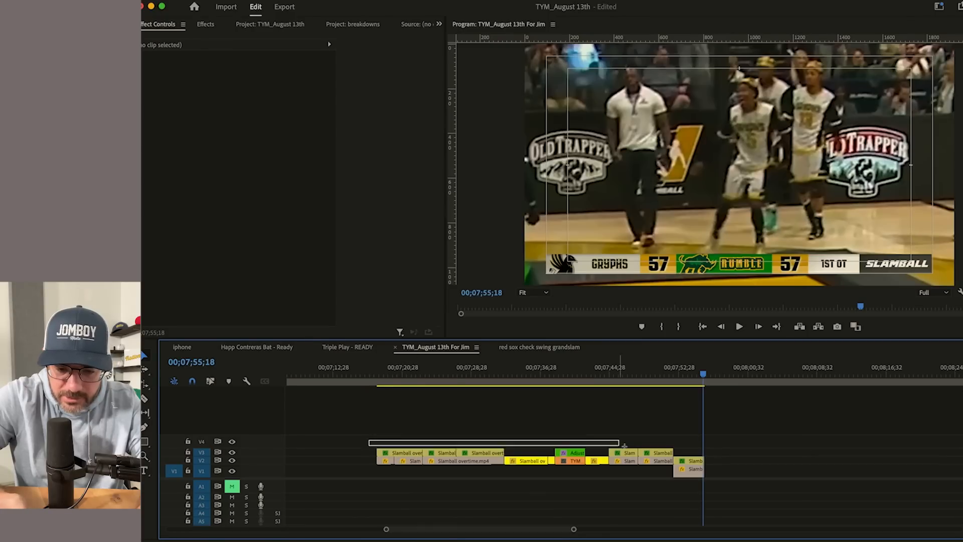
# Step: Delete the short "bout of the day" graphic clip, with its audio, from the start of the Sumo section
pyautogui.press('-')
pyautogui.press('-')
pyautogui.press('-')
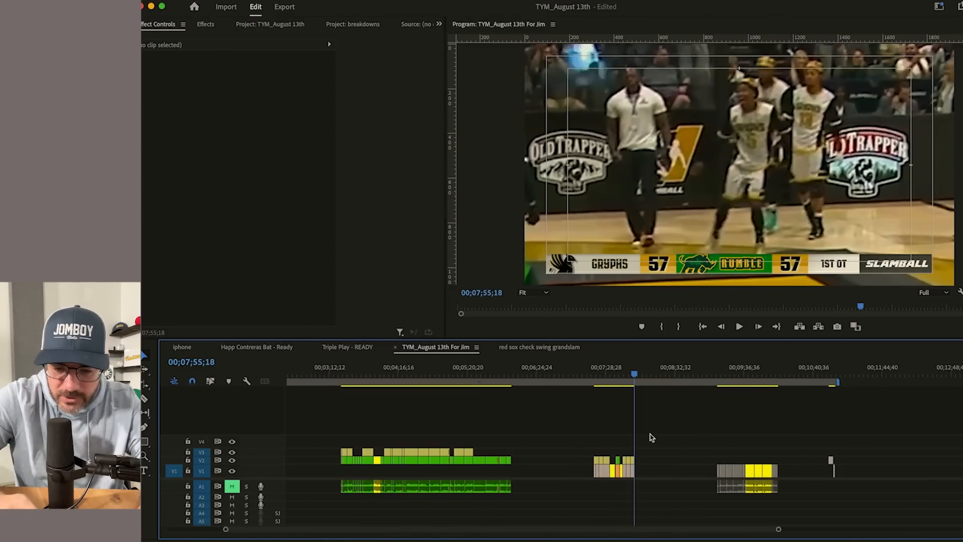
pyautogui.click(724, 384)
pyautogui.press('=')
pyautogui.press('=')
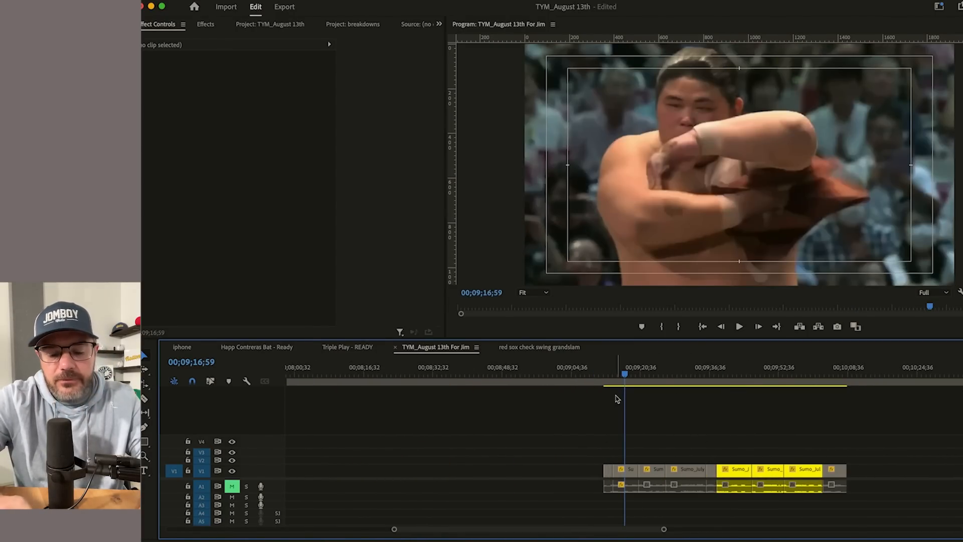
pyautogui.press('=')
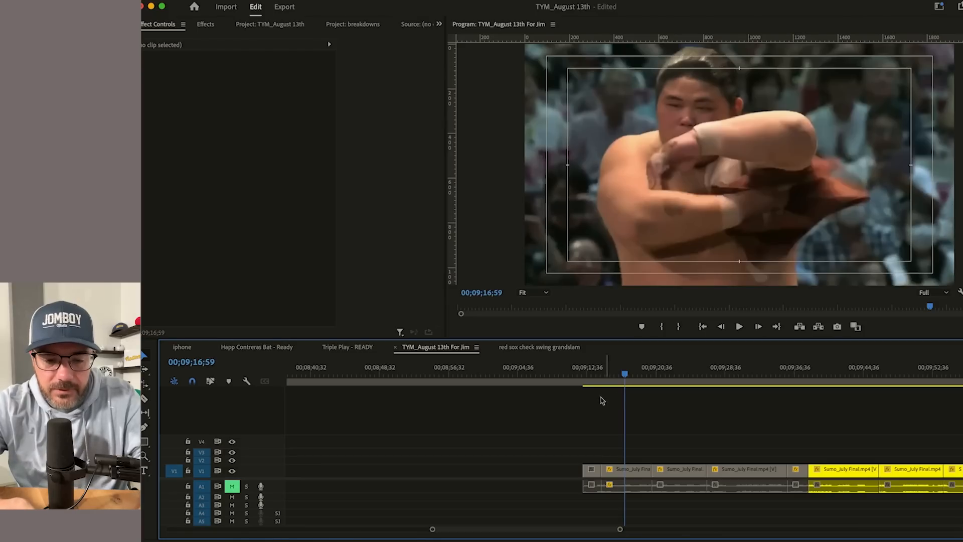
pyautogui.click(591, 380)
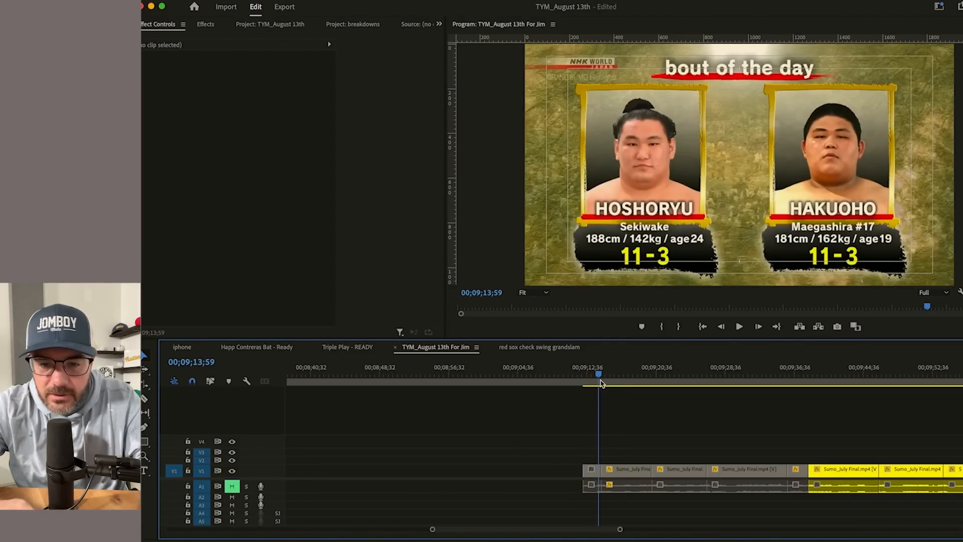
pyautogui.moveTo(601, 380)
pyautogui.mouseDown()
pyautogui.moveTo(586, 384)
pyautogui.moveTo(610, 380)
pyautogui.mouseUp()
pyautogui.moveTo(597, 419); pyautogui.dragTo(584, 491)
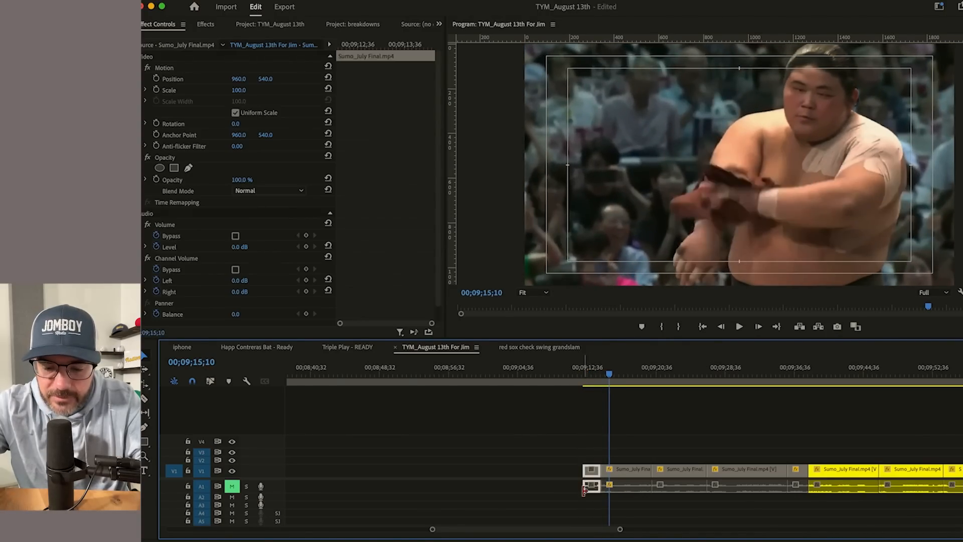
pyautogui.press('Delete')
pyautogui.press('=')
# Step: Keyframe position and scale on the first Sumo clip, from its start to position 517, 647 and scale 150 at 00;09;15;17
pyautogui.press('space')
pyautogui.press('space')
pyautogui.moveTo(635, 378); pyautogui.dragTo(798, 404)
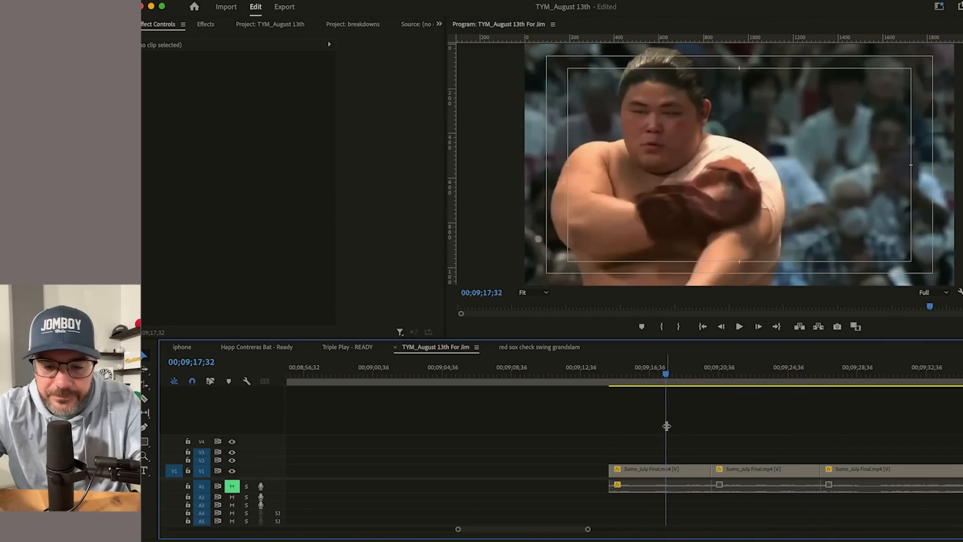
pyautogui.click(650, 467)
pyautogui.scroll(3, 648, 467)
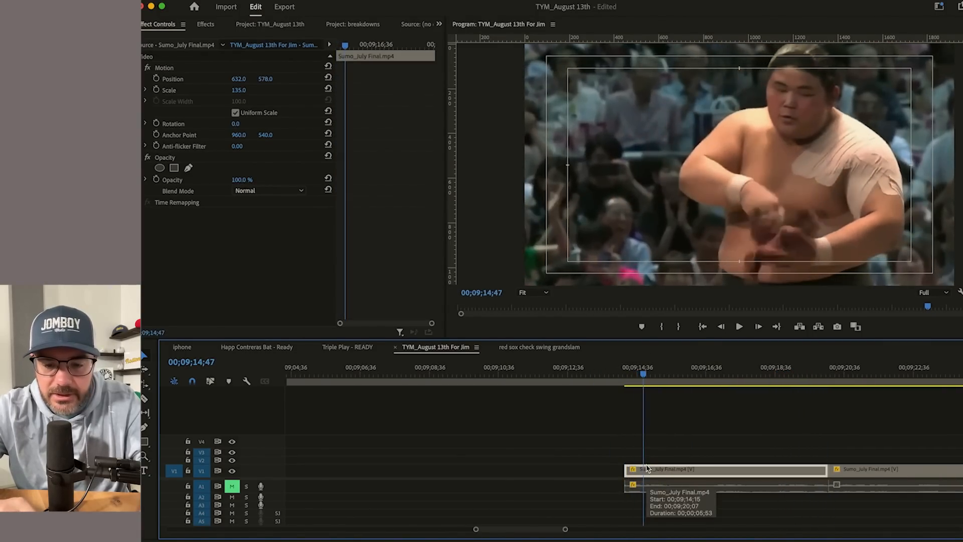
pyautogui.click(164, 79)
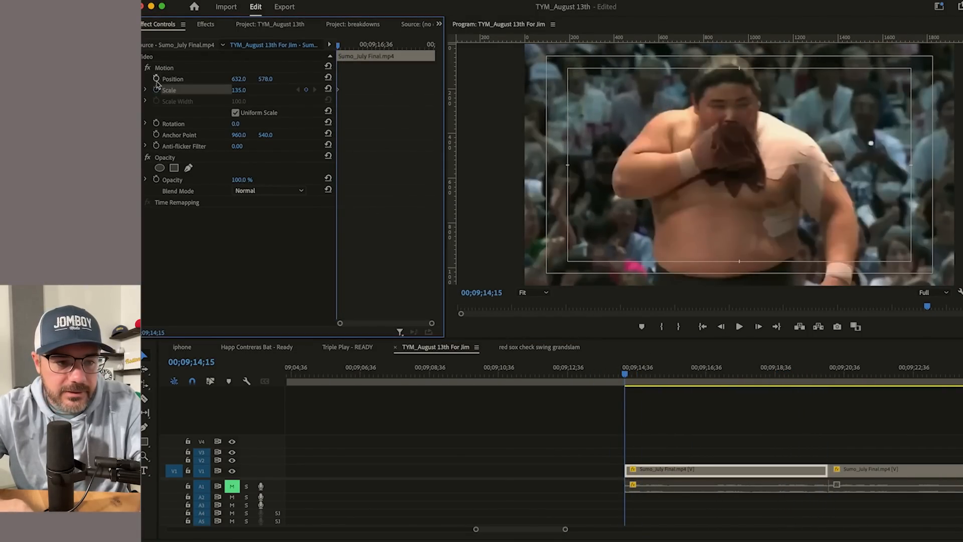
pyautogui.press('space')
pyautogui.press('space')
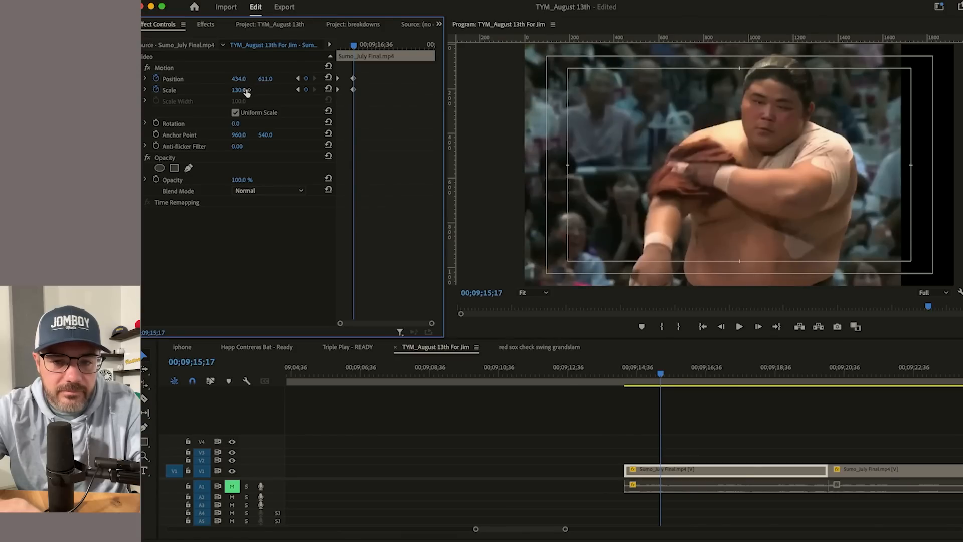
pyautogui.moveTo(262, 79); pyautogui.dragTo(282, 79)
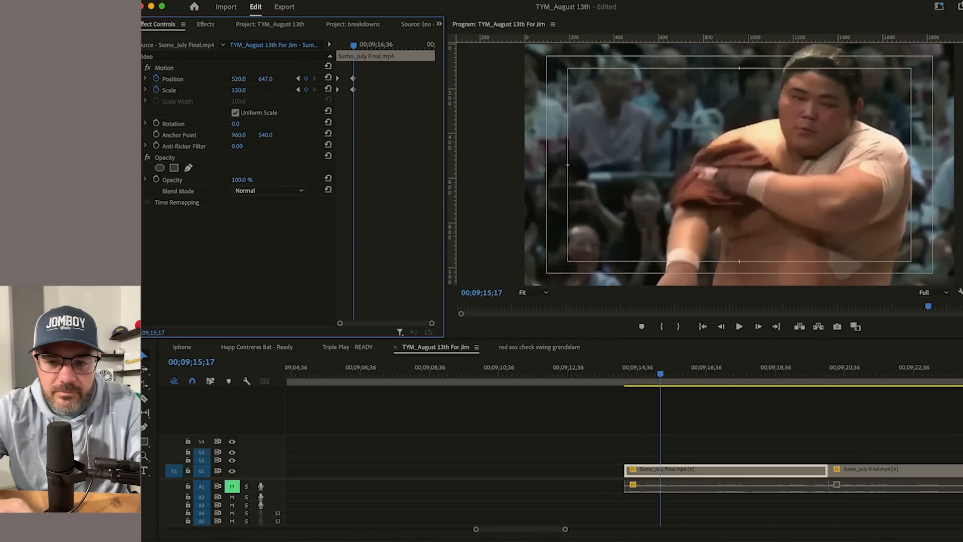
pyautogui.press('space')
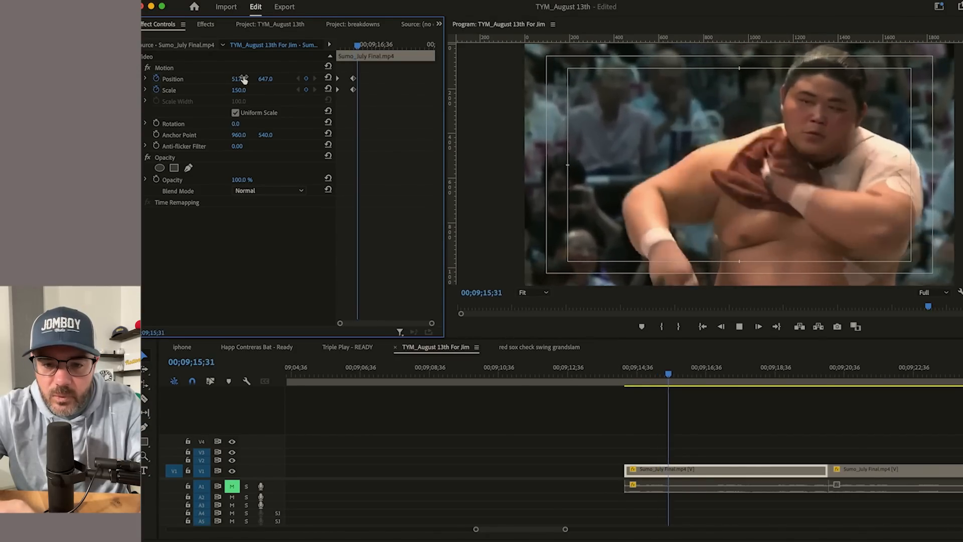
# Step: Move the first Sumo clip earlier, slow it to 50% speed, and close the gap between it and the following clips
pyautogui.moveTo(651, 375); pyautogui.dragTo(821, 352)
pyautogui.click(771, 432)
pyautogui.press('-')
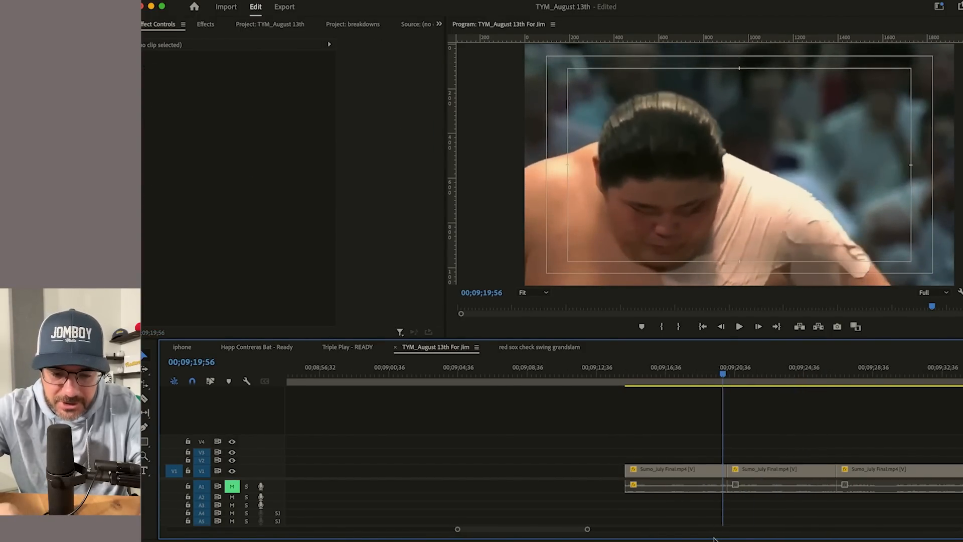
pyautogui.moveTo(667, 489); pyautogui.dragTo(505, 492)
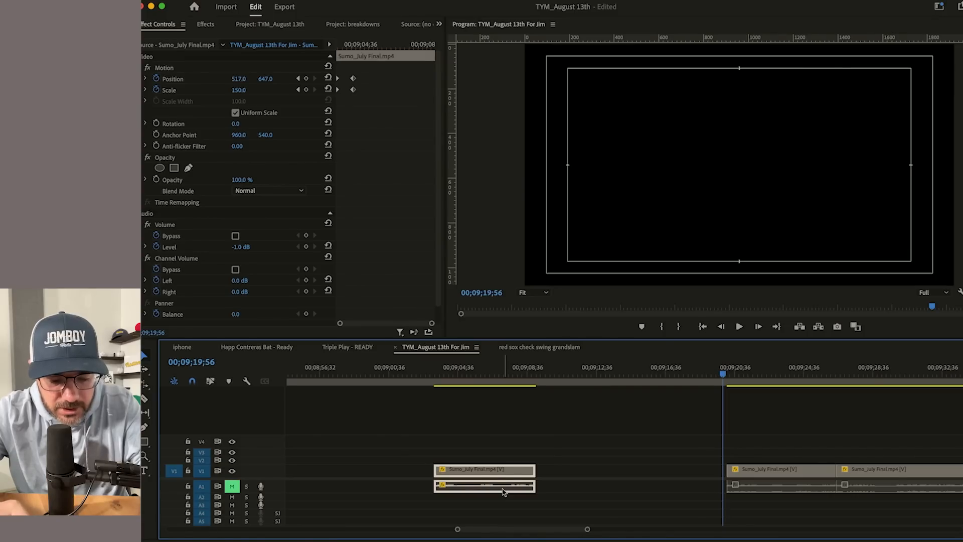
pyautogui.press('super+r')
pyautogui.press('Return')
pyautogui.moveTo(436, 383); pyautogui.dragTo(735, 386)
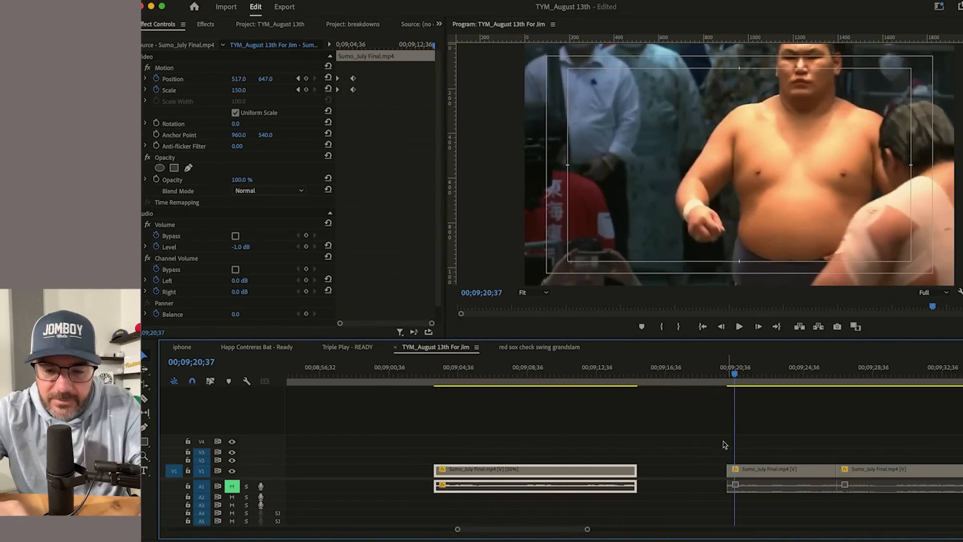
pyautogui.click(702, 468)
pyautogui.press('Delete')
# Step: Ripple-trim the start of the second Sumo clip, just after the slowed opening clip
pyautogui.click(646, 384)
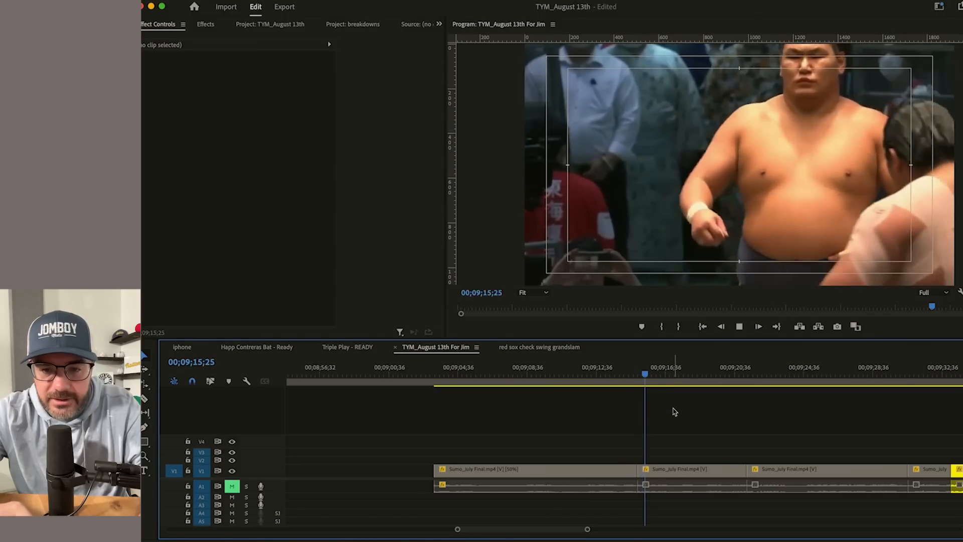
pyautogui.press('space')
pyautogui.press('q')
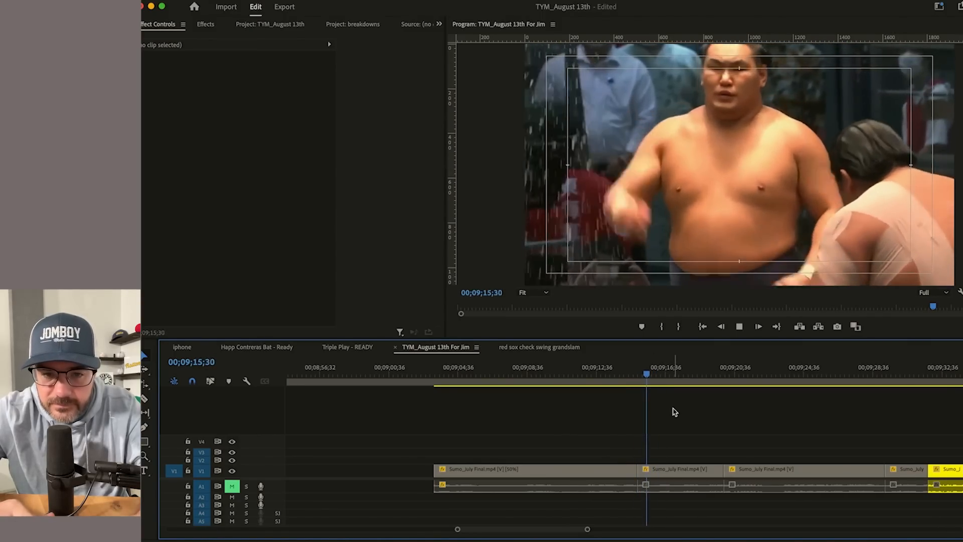
# Step: Keyframe a zoom on the second Sumo clip, reaching position 1281, 810 and scale 219 at 00;09;16;43
pyautogui.click(657, 471)
pyautogui.click(156, 79)
pyautogui.click(156, 90)
pyautogui.press('space')
pyautogui.press('space')
pyautogui.moveTo(239, 91); pyautogui.dragTo(322, 80)
pyautogui.moveTo(247, 80); pyautogui.dragTo(241, 79)
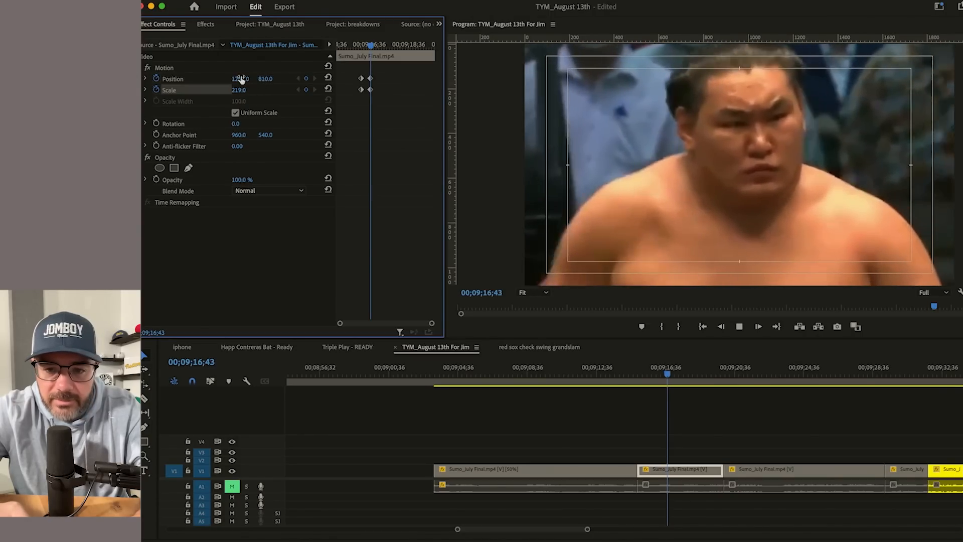
pyautogui.press('space')
pyautogui.press('space')
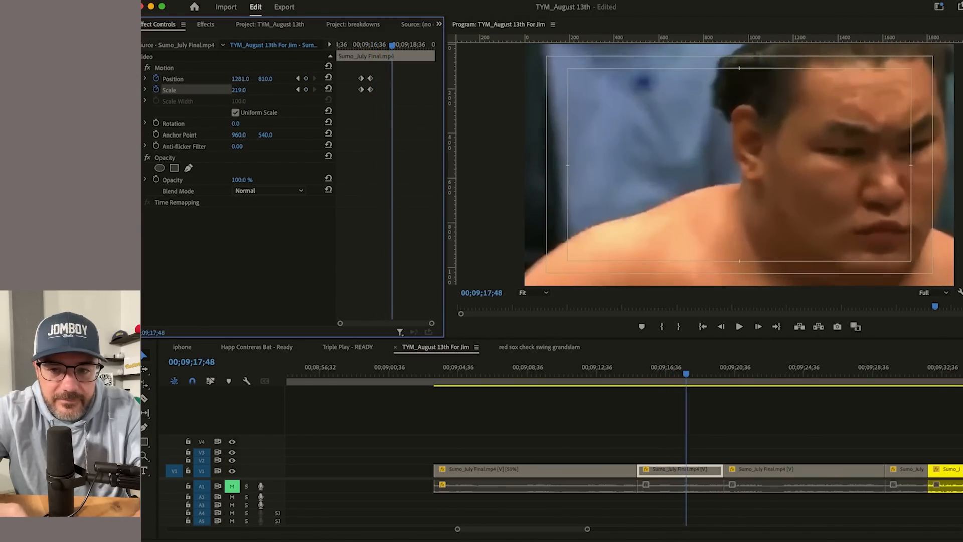
# Step: Add position and scale keyframes at 00;09;17;48 and 00;09;18;18 to reframe the wrestler, ending at scale 155 and horizontal position 1209
pyautogui.moveTo(240, 79); pyautogui.dragTo(185, 79)
pyautogui.moveTo(246, 90); pyautogui.dragTo(201, 79)
pyautogui.press('space')
pyautogui.press('space')
pyautogui.moveTo(269, 79)
pyautogui.mouseDown()
pyautogui.moveTo(296, 79)
pyautogui.moveTo(259, 79)
pyautogui.mouseUp()
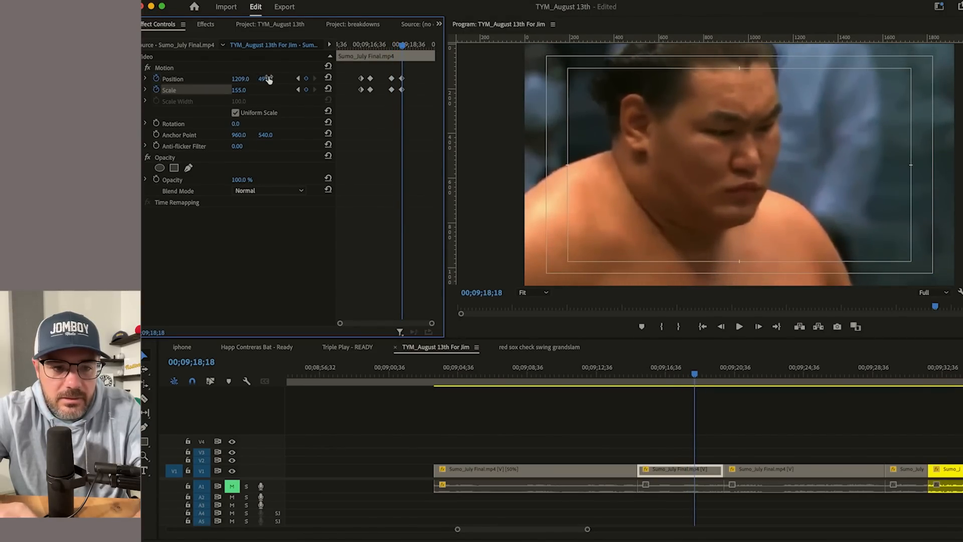
# Step: Ripple-trim the end of the keyframed second clip and the start of the wide bout clip after it
pyautogui.press('space')
pyautogui.moveTo(694, 380); pyautogui.dragTo(744, 385)
pyautogui.click(716, 419)
pyautogui.press('w')
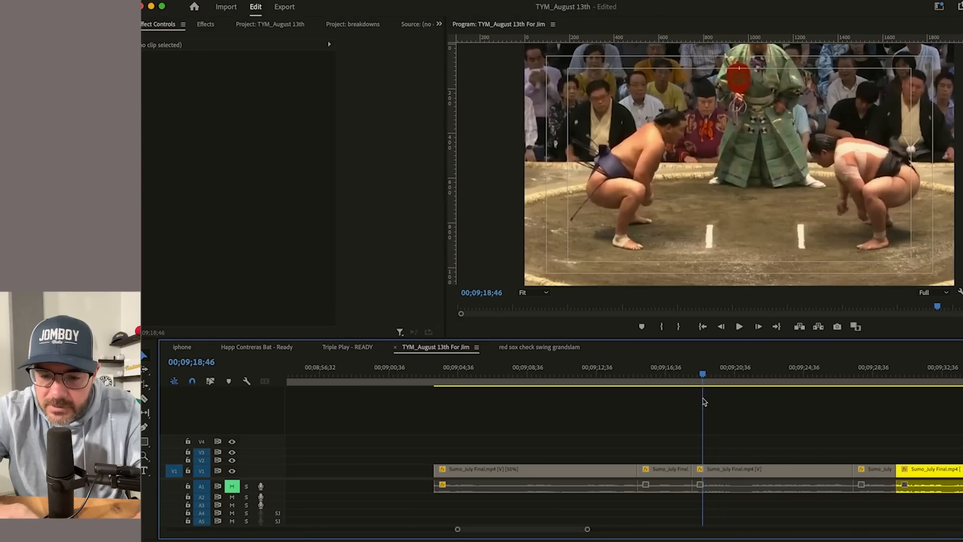
pyautogui.press('q')
pyautogui.moveTo(733, 381); pyautogui.dragTo(886, 409)
pyautogui.hscroll(5, 817, 417)
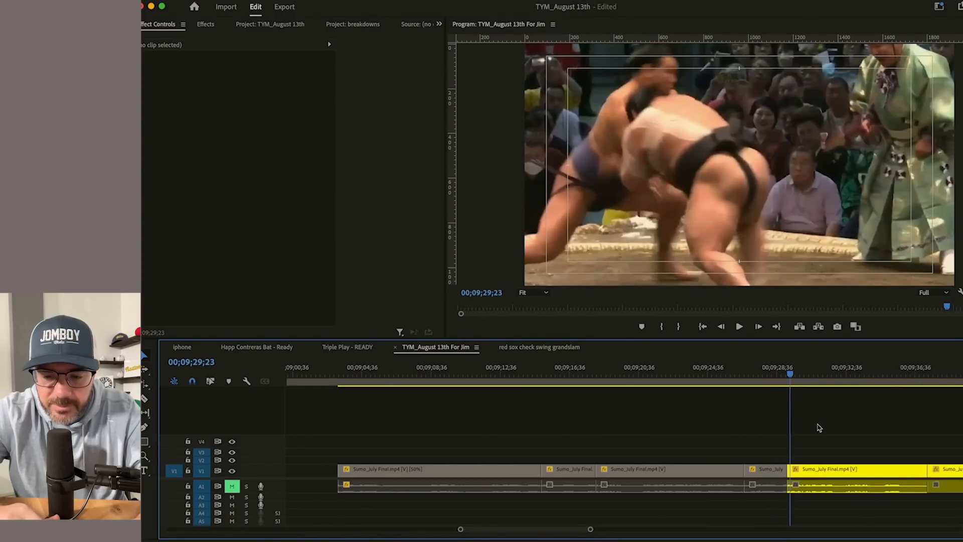
# Step: Keyframe a zoom onto the standing wrestler near the end of the wide bout clip, reaching position 1819, 797 and scale 198 at 00;09;26;12
pyautogui.click(688, 380)
pyautogui.press('space')
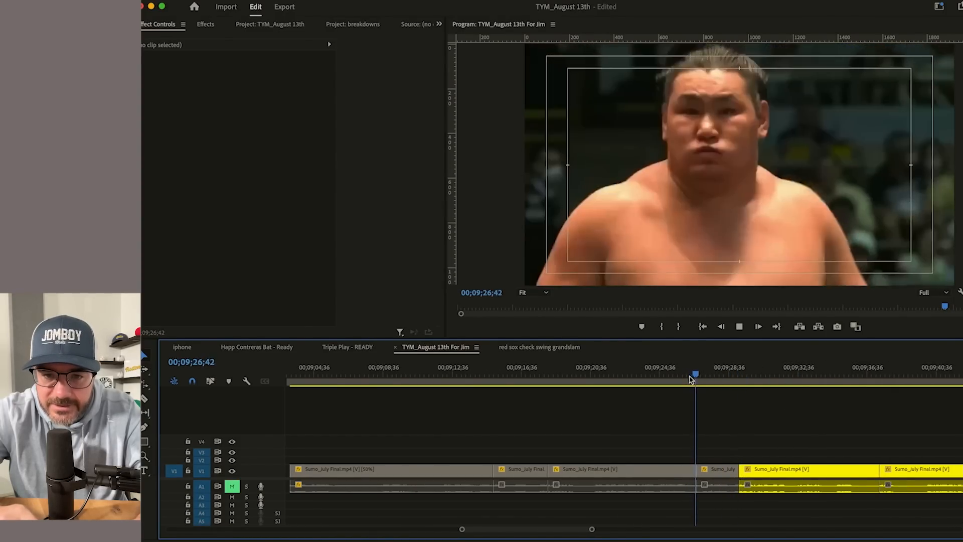
pyautogui.press('space')
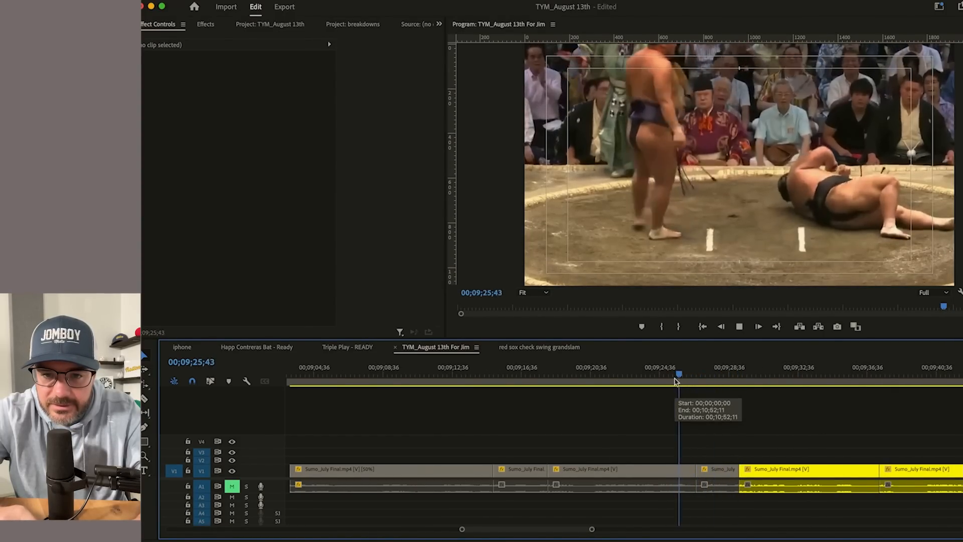
pyautogui.moveTo(633, 380); pyautogui.dragTo(670, 438)
pyautogui.click(656, 475)
pyautogui.click(156, 79)
pyautogui.click(156, 90)
pyautogui.press('space')
pyautogui.press('space')
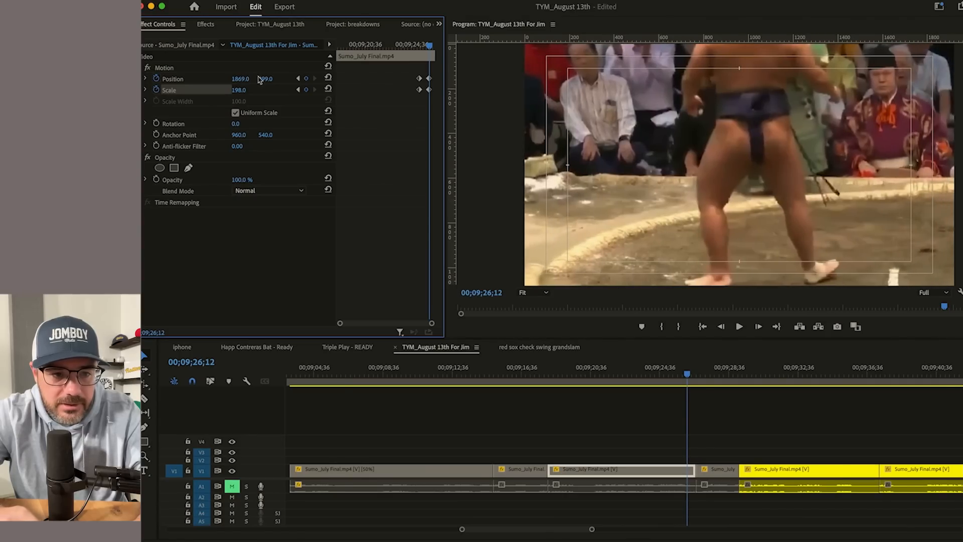
pyautogui.moveTo(268, 79); pyautogui.dragTo(222, 78)
pyautogui.press('space')
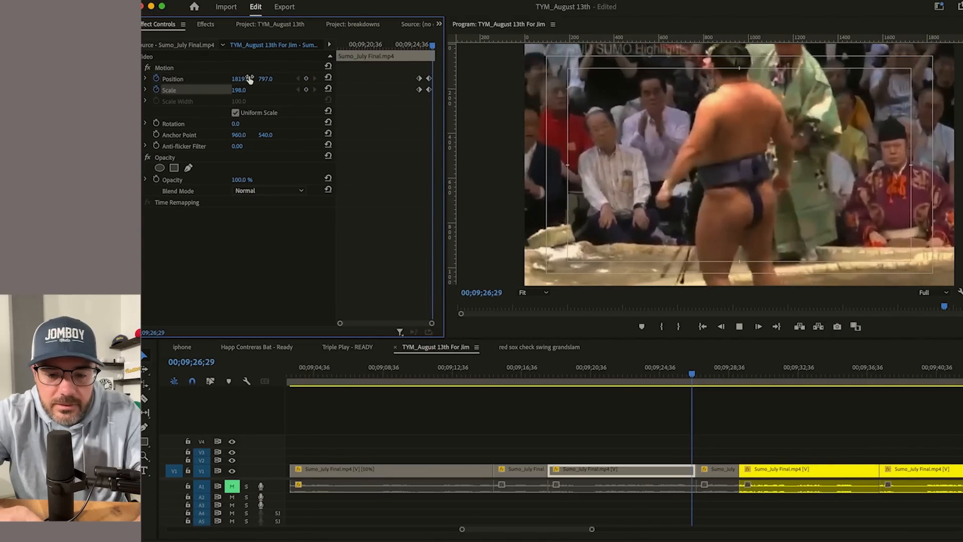
# Step: Check the cut from the wide bout clip to the close-up frame by frame, and set the close-up's vertical position to 494
pyautogui.press('space')
pyautogui.press('Left')
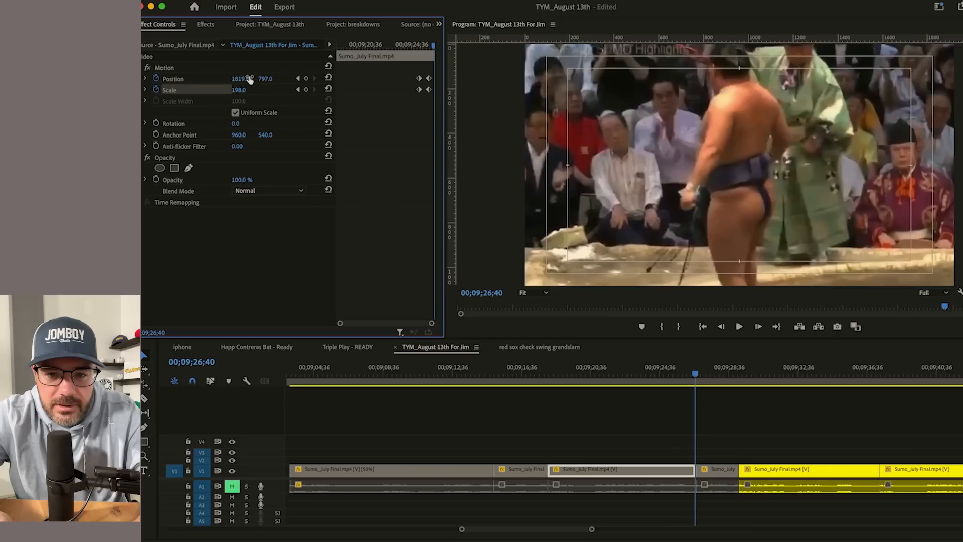
pyautogui.press('Left')
pyautogui.press('Left')
pyautogui.moveTo(670, 379); pyautogui.dragTo(697, 384)
pyautogui.press('Left')
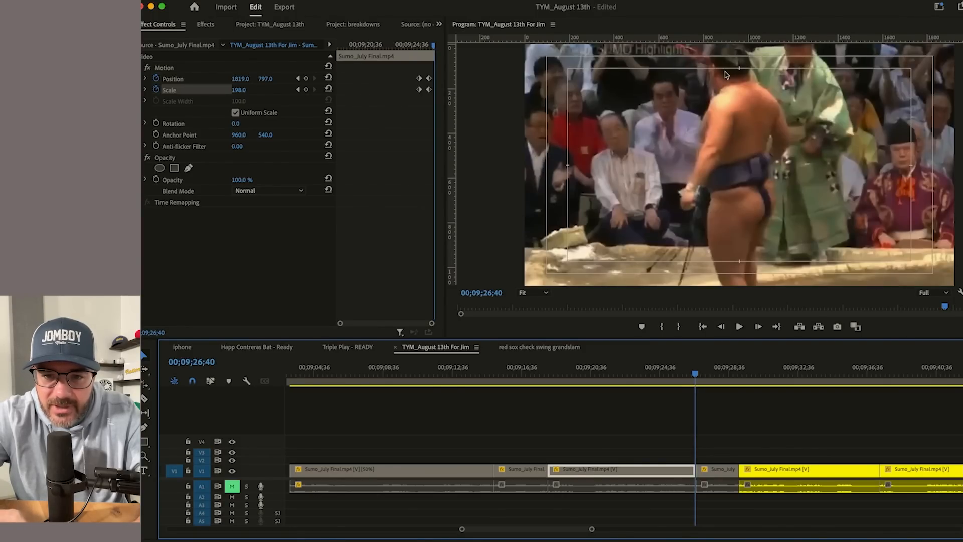
pyautogui.press('Right')
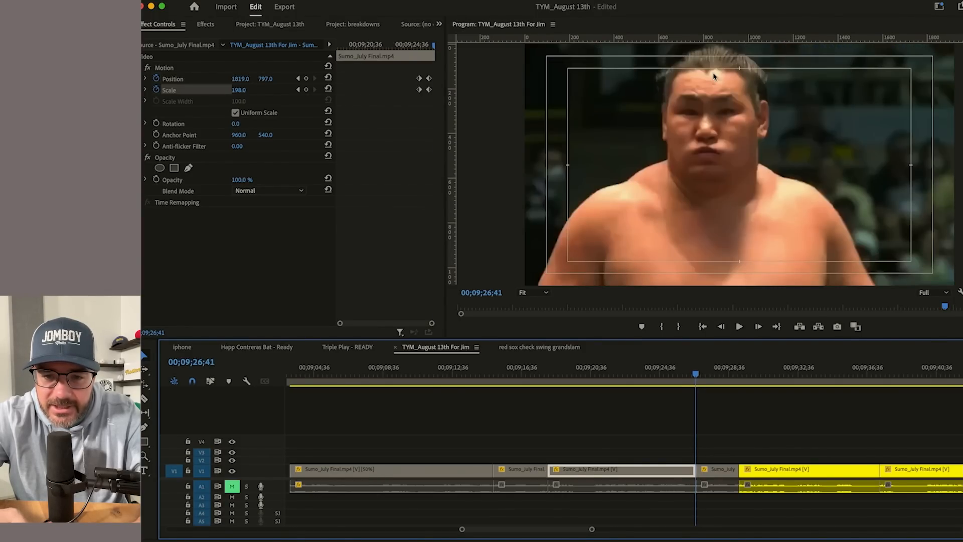
pyautogui.click(724, 480)
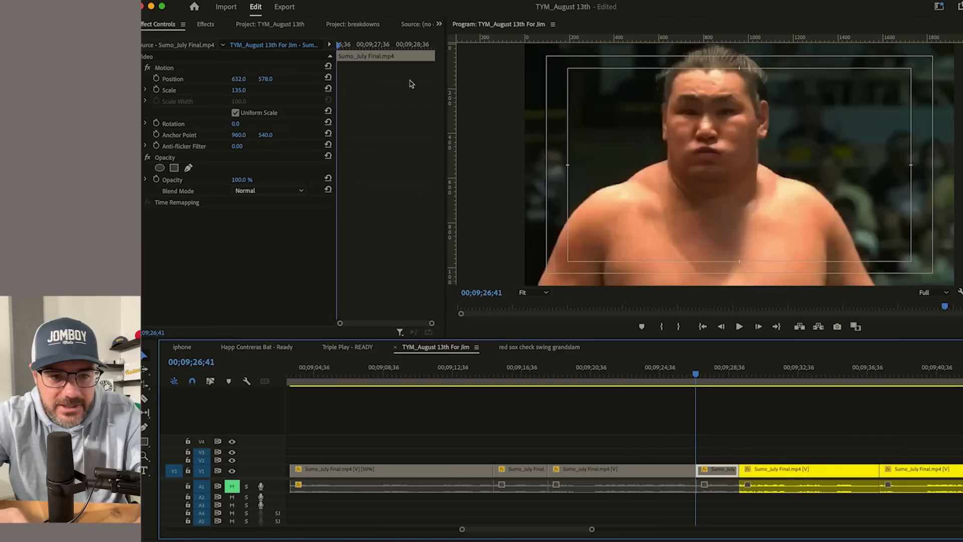
pyautogui.moveTo(266, 81); pyautogui.dragTo(248, 80)
# Step: Keyframe a push-in on the close-up from its start, reaching scale 154 and horizontal position 1037 at 00;09;27;37
pyautogui.click(683, 376)
pyautogui.press('space')
pyautogui.press('space')
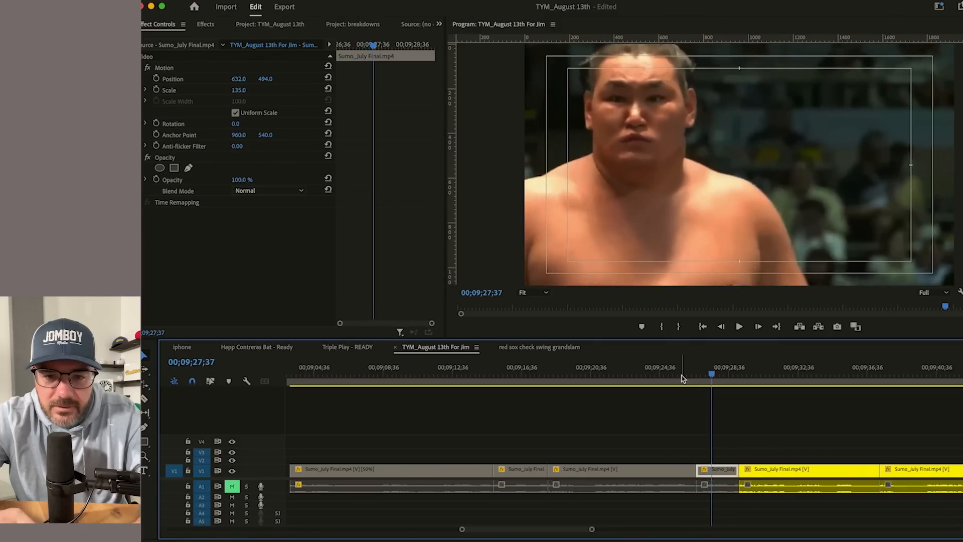
pyautogui.click(156, 78)
pyautogui.click(156, 90)
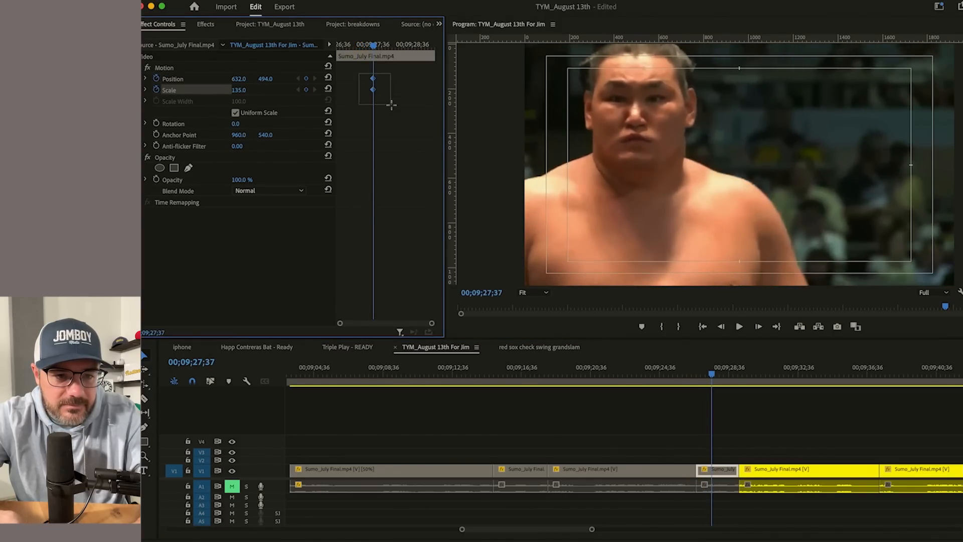
pyautogui.moveTo(242, 78); pyautogui.dragTo(330, 79)
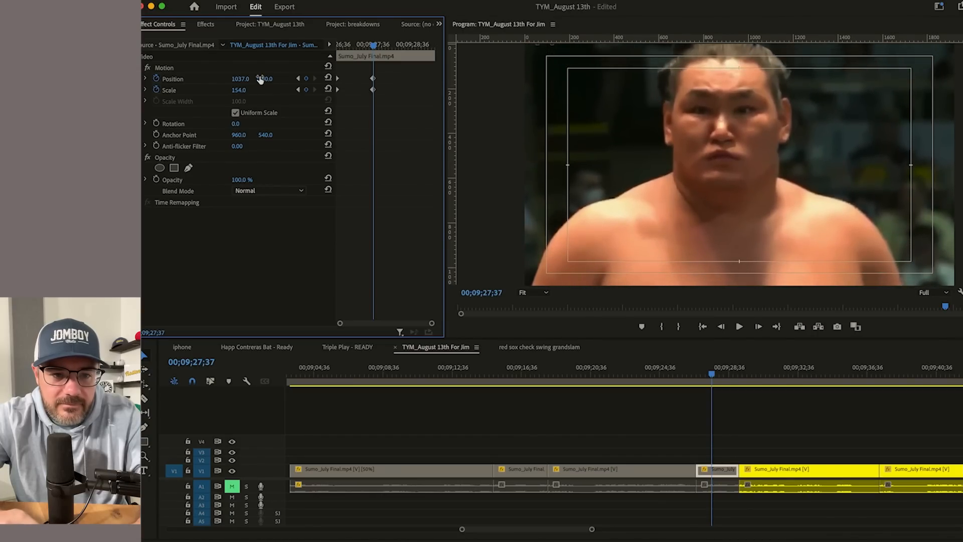
pyautogui.press('space')
pyautogui.press('space')
# Step: Review the footage following the close-up and ripple-trim the close-up's end
pyautogui.moveTo(710, 379); pyautogui.dragTo(862, 429)
pyautogui.press('space')
pyautogui.press('space')
pyautogui.click(761, 415)
pyautogui.press('w')
# Step: Review the yellow replay clips and the closing wide shot of the Sumo section
pyautogui.click(746, 377)
pyautogui.hscroll(3, 858, 432)
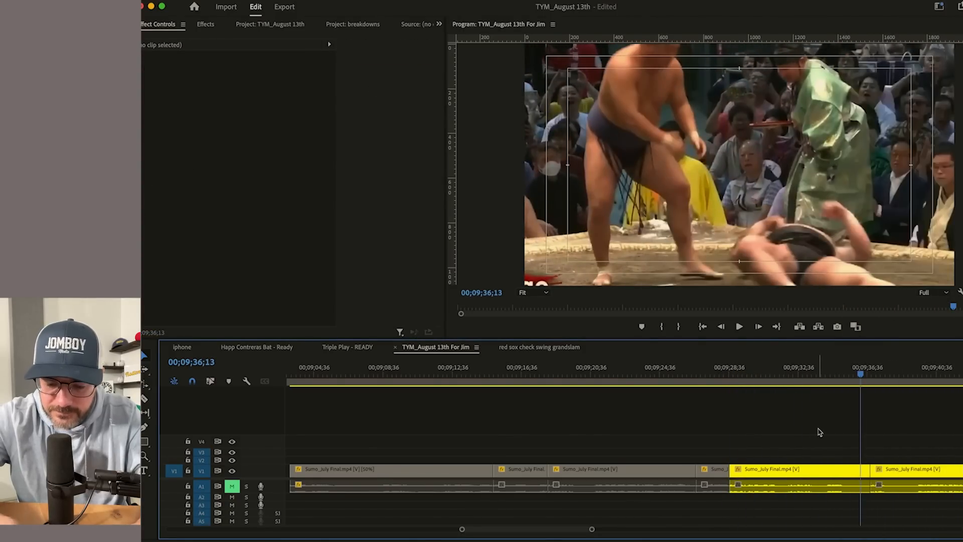
pyautogui.press('-')
pyautogui.moveTo(689, 379)
pyautogui.mouseDown()
pyautogui.moveTo(723, 380)
pyautogui.moveTo(705, 380)
pyautogui.mouseUp()
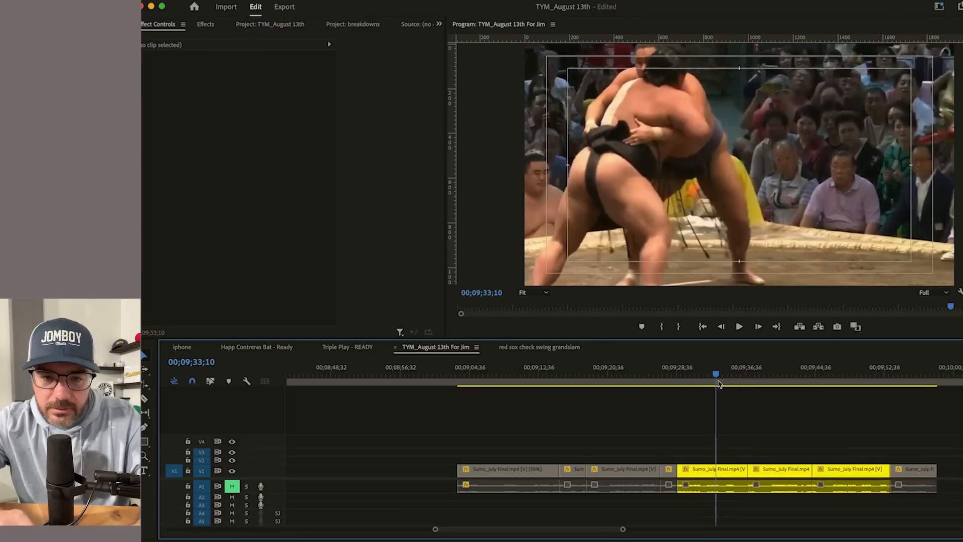
pyautogui.moveTo(728, 386); pyautogui.dragTo(882, 417)
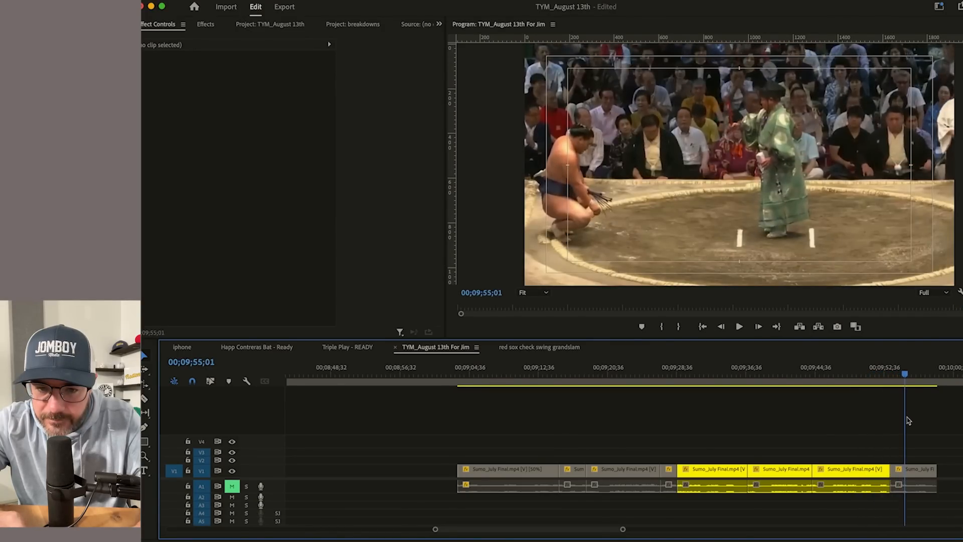
# Step: Delete the closing wide shot at the end of the Sumo section
pyautogui.click(914, 470)
pyautogui.press('Delete')
pyautogui.press('-')
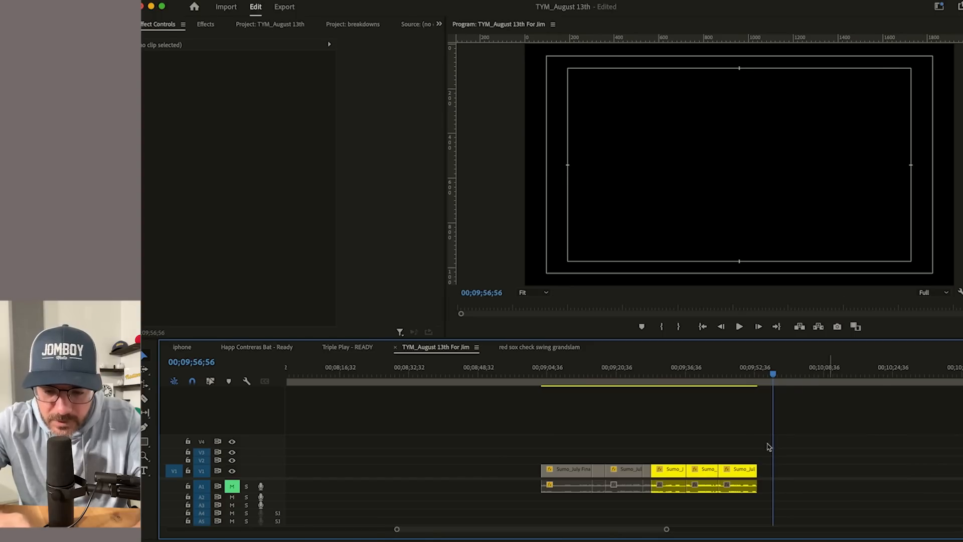
# Step: Reframe the first yellow replay clip to position 810, 491 and scale 117
pyautogui.click(700, 386)
pyautogui.press('=')
pyautogui.press('=')
pyautogui.moveTo(581, 376); pyautogui.dragTo(662, 395)
pyautogui.click(450, 373)
pyautogui.moveTo(474, 376)
pyautogui.mouseDown()
pyautogui.moveTo(490, 381)
pyautogui.moveTo(474, 384)
pyautogui.mouseUp()
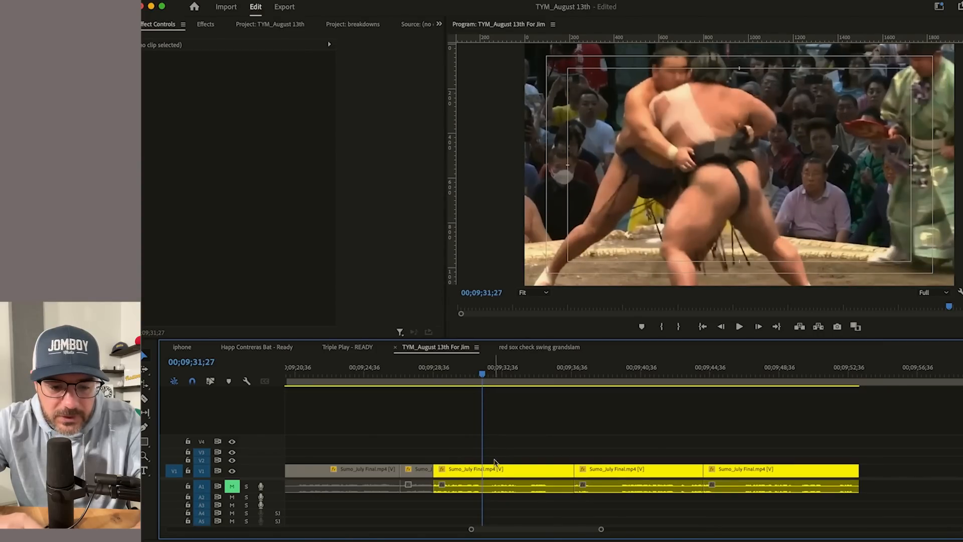
pyautogui.click(495, 466)
pyautogui.moveTo(277, 82); pyautogui.dragTo(243, 82)
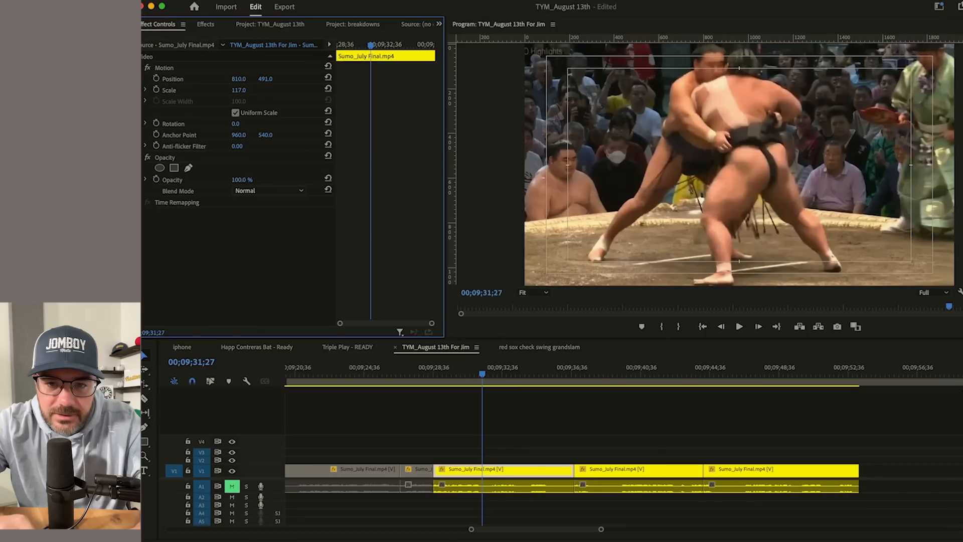
# Step: Keyframe a push-in on the first yellow replay clip from 00;09;33;44, reaching scale 161 and position 1044, 553
pyautogui.moveTo(454, 376); pyautogui.dragTo(541, 393)
pyautogui.click(156, 79)
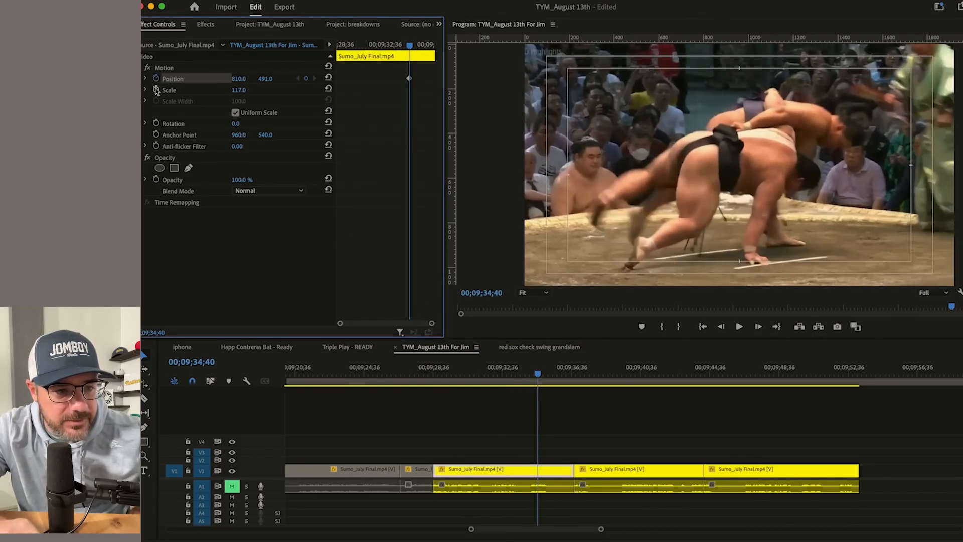
pyautogui.click(156, 90)
pyautogui.moveTo(387, 46); pyautogui.dragTo(399, 49)
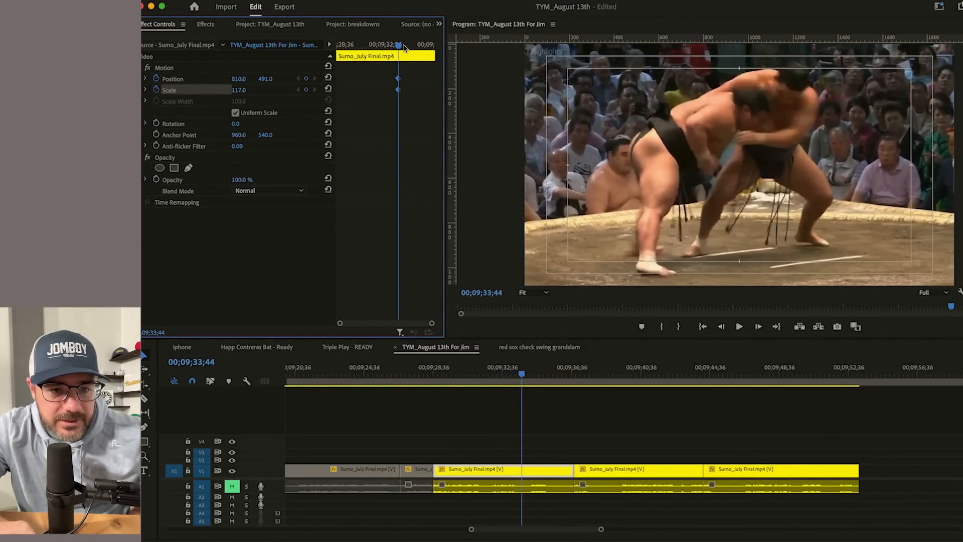
pyautogui.press('space')
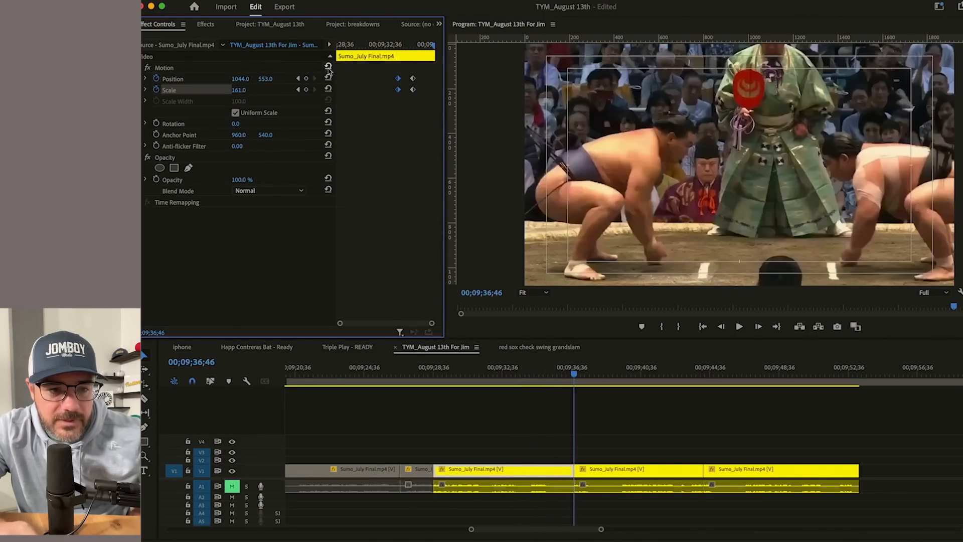
# Step: Adjust the push-in's final keyframe to scale 187 and position 1044, 826, and ripple-trim the first yellow clip's end
pyautogui.press('Up')
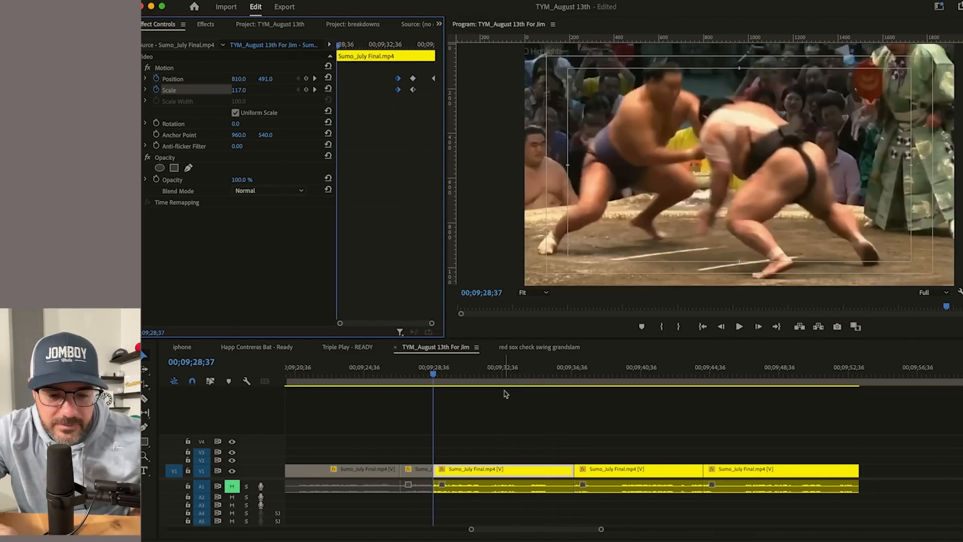
pyautogui.press('Down')
pyautogui.moveTo(538, 374); pyautogui.dragTo(630, 374)
pyautogui.press('w')
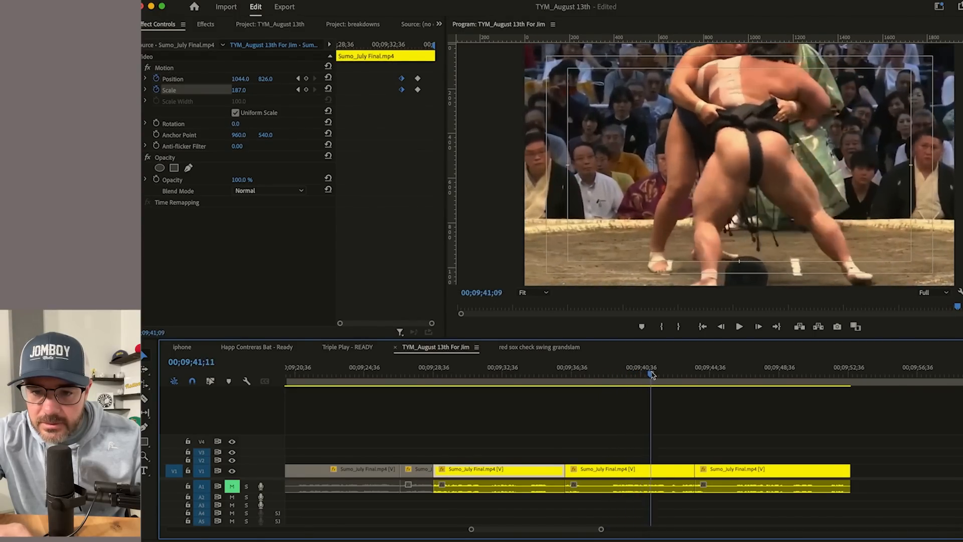
# Step: Ripple-trim the start of the second yellow replay clip and delete the third yellow clip
pyautogui.moveTo(666, 375); pyautogui.dragTo(647, 383)
pyautogui.press('q')
pyautogui.moveTo(567, 375); pyautogui.dragTo(759, 380)
pyautogui.click(705, 489)
pyautogui.press('Delete')
pyautogui.press('-')
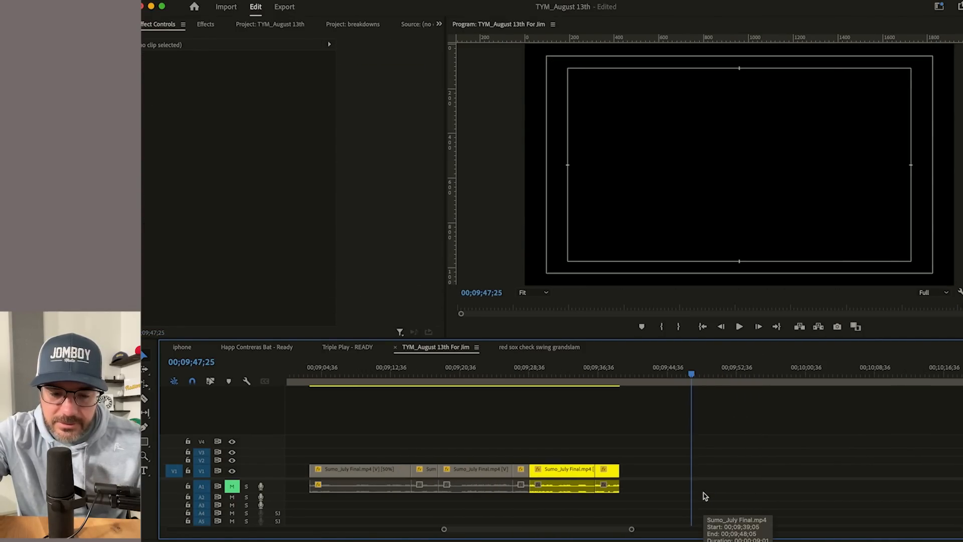
# Step: Copy the keyframed wrestler close-up and paste it directly after the last yellow clip of the Sumo section
pyautogui.click(520, 375)
pyautogui.moveTo(520, 376); pyautogui.dragTo(522, 377)
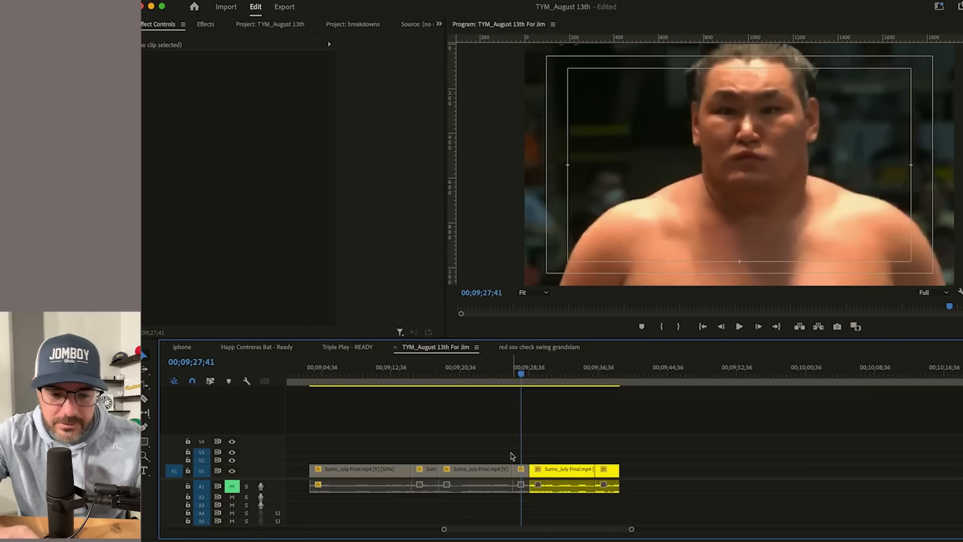
pyautogui.click(520, 469)
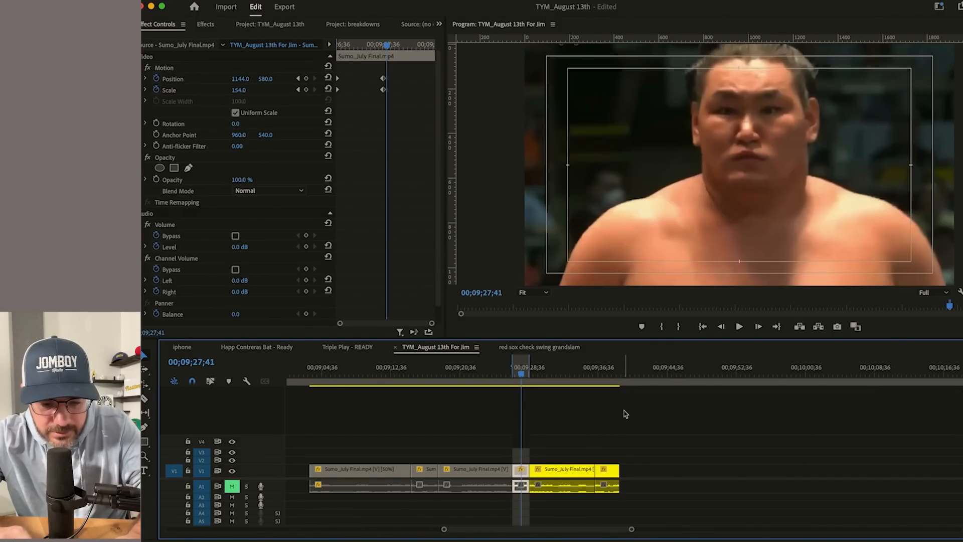
pyautogui.hotkey('alt', 'x')
pyautogui.click(632, 380)
pyautogui.press('Up')
pyautogui.press('super+v')
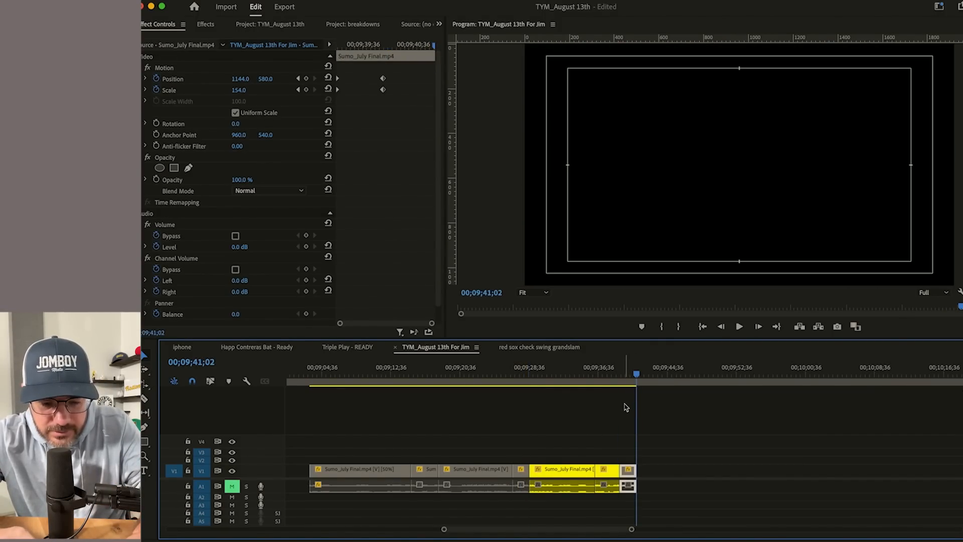
# Step: Delete the audio of all Sumo clips on track A1
pyautogui.press('-')
pyautogui.press('-')
pyautogui.moveTo(581, 382); pyautogui.dragTo(508, 417)
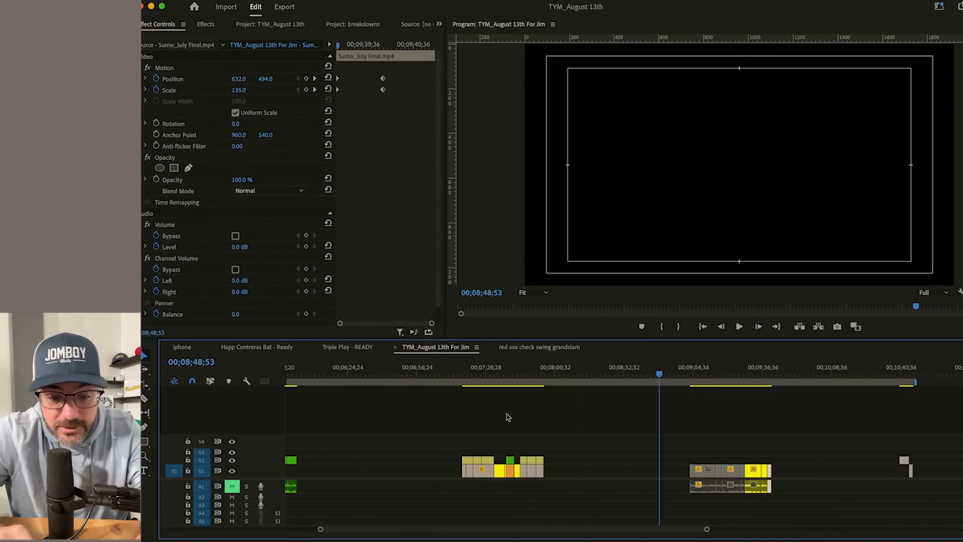
pyautogui.moveTo(792, 485); pyautogui.dragTo(655, 504)
pyautogui.press('Delete')
# Step: Remove the remaining A1 audio beneath the baseball section and save the project
pyautogui.press('-')
pyautogui.press('-')
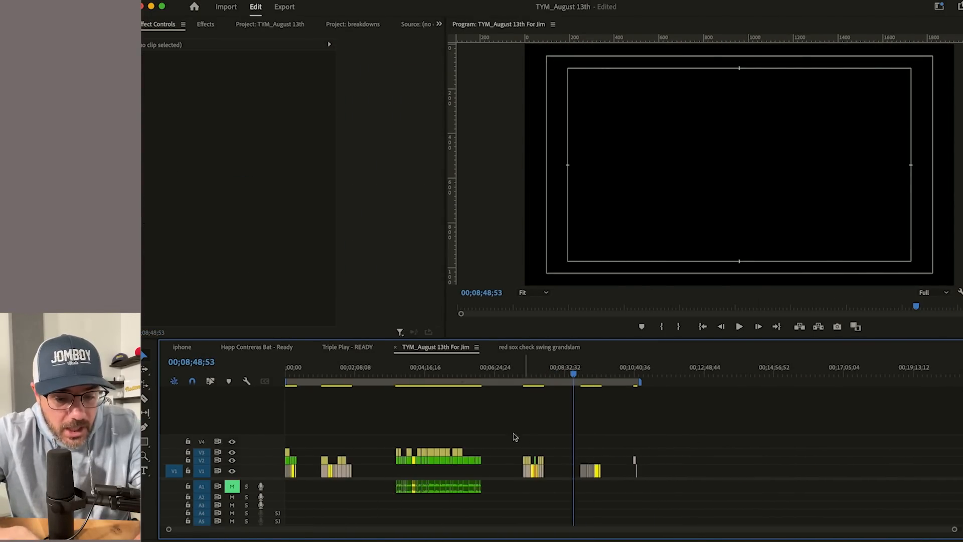
pyautogui.click(410, 385)
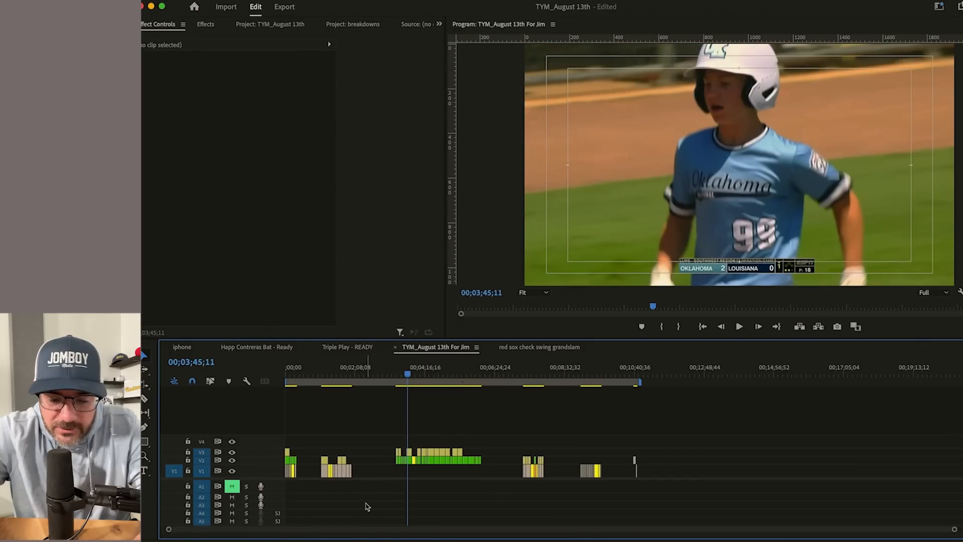
pyautogui.press('=')
pyautogui.press('super+s')
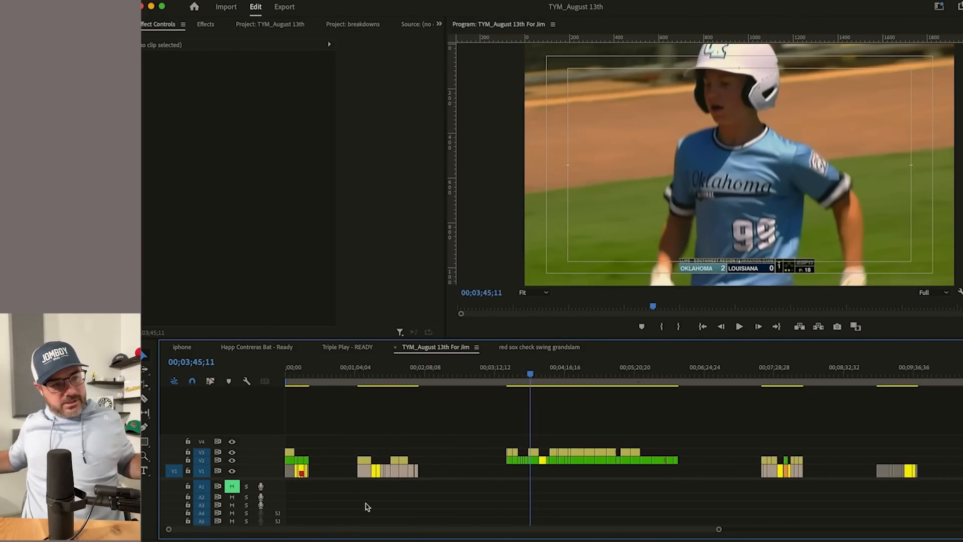